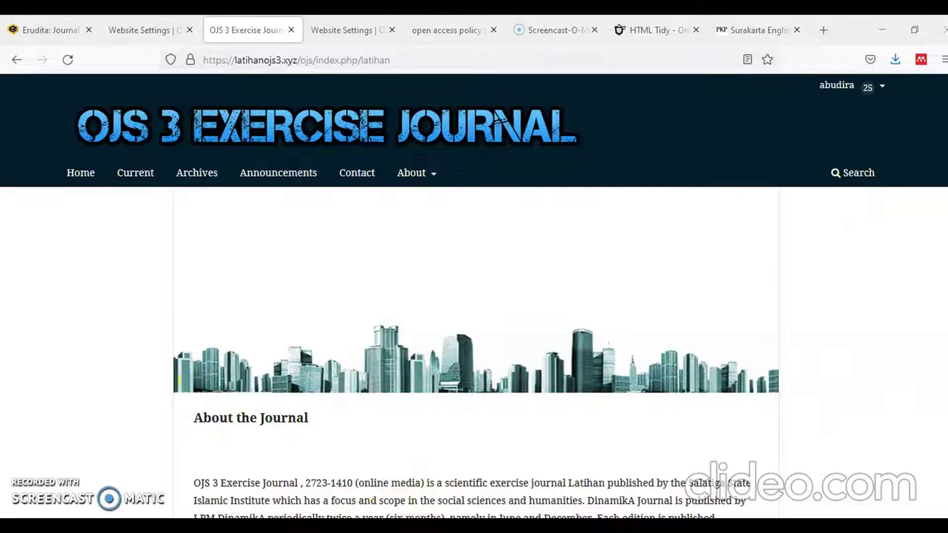
# Step: Open the installed plugins list in the journal's Website Settings
pyautogui.click(359, 30)
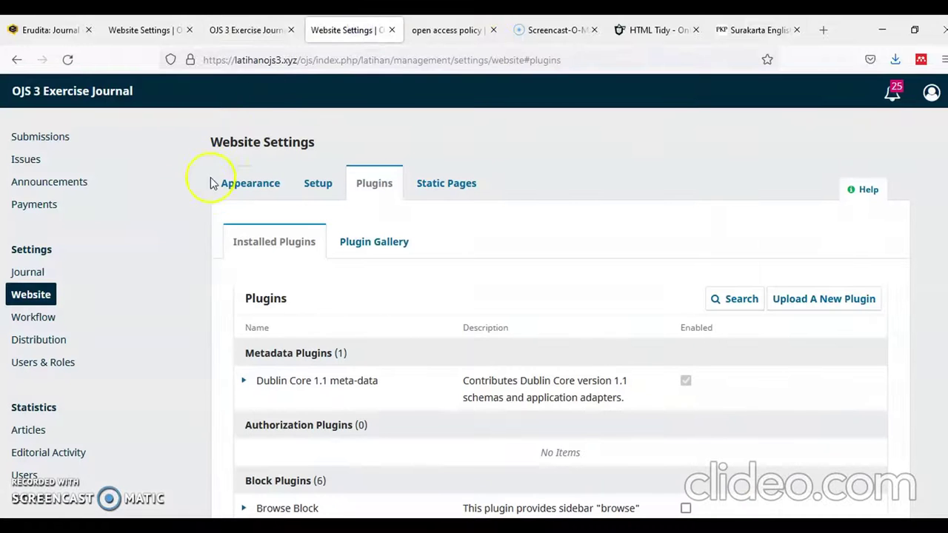
pyautogui.click(31, 294)
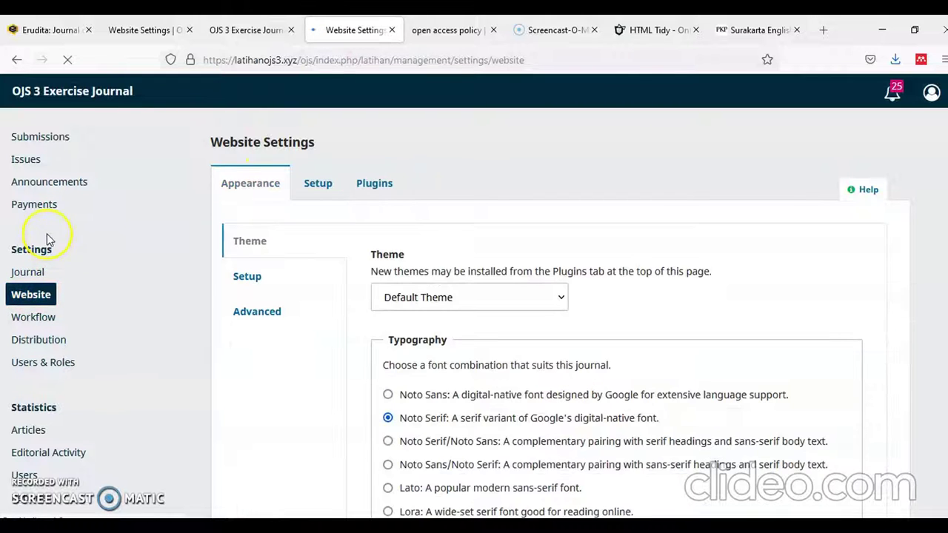
pyautogui.click(372, 189)
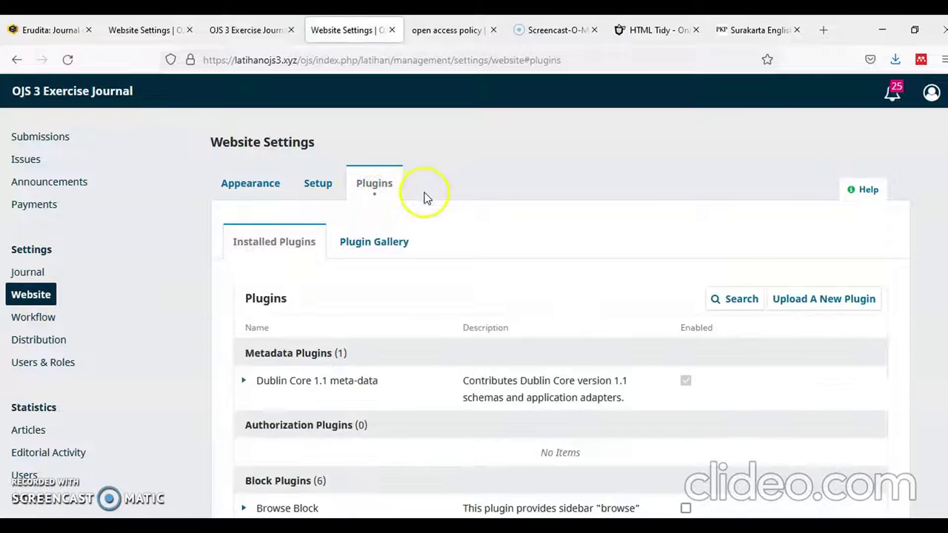
# Step: Enable the six block plugins: Browse, "Developed By", Information, Language Toggle, "Make a Submission" and Subscription
pyautogui.scroll(-2, 530, 238)
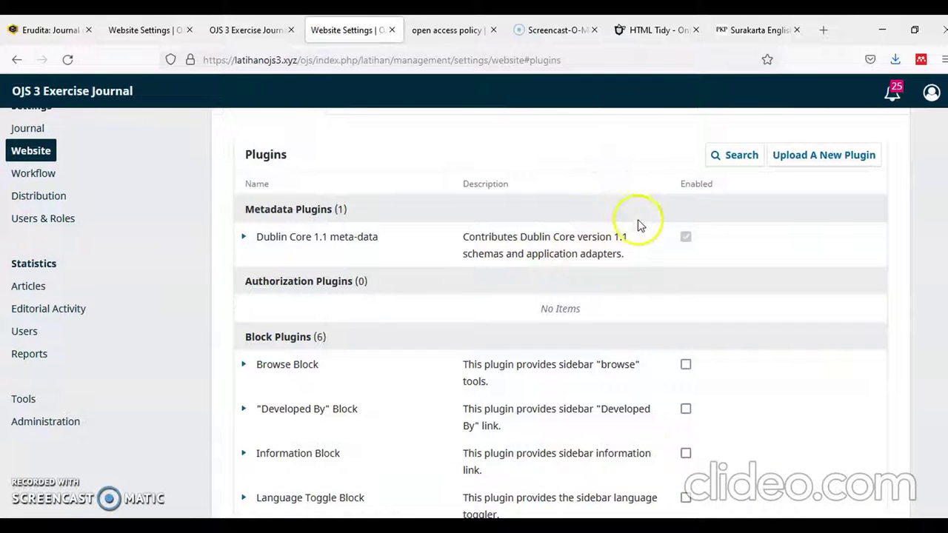
pyautogui.scroll(-1, 652, 251)
pyautogui.click(686, 292)
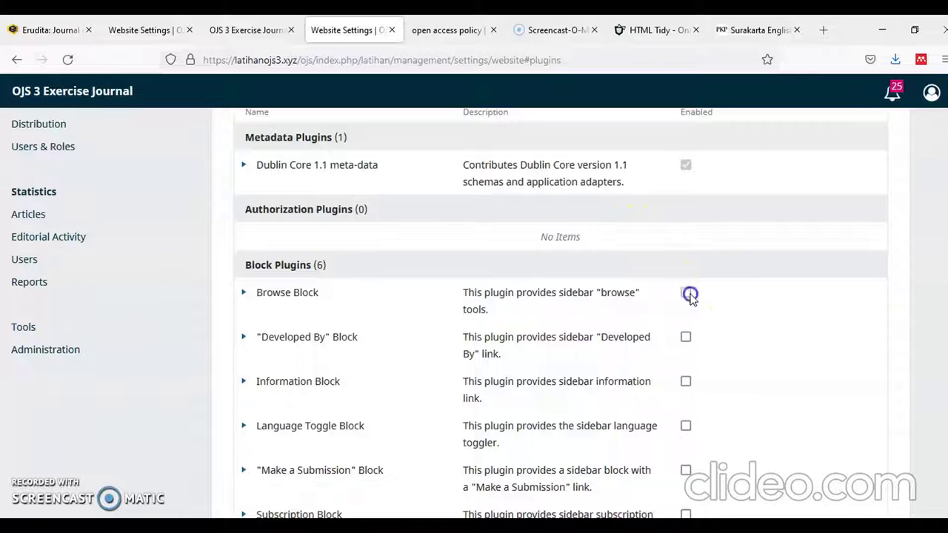
pyautogui.click(686, 337)
pyautogui.scroll(-1, 711, 324)
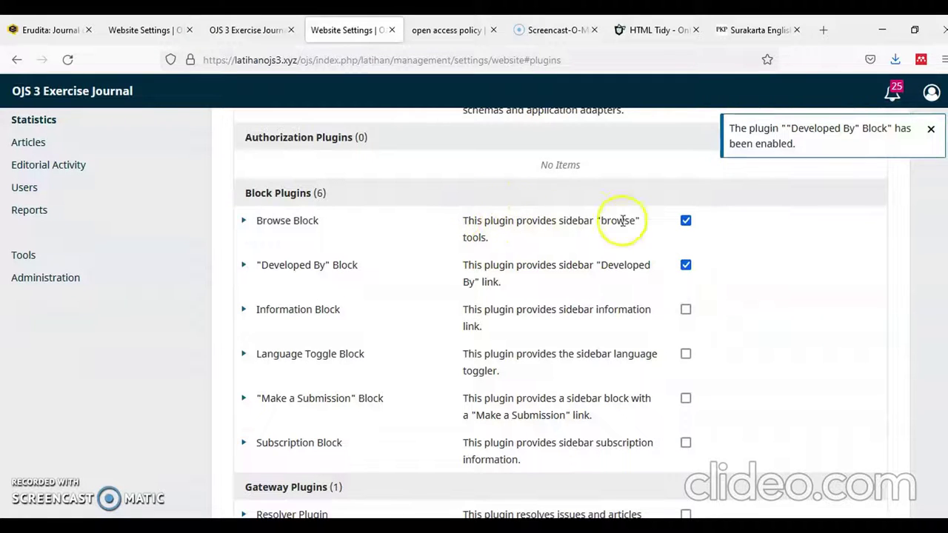
pyautogui.click(685, 308)
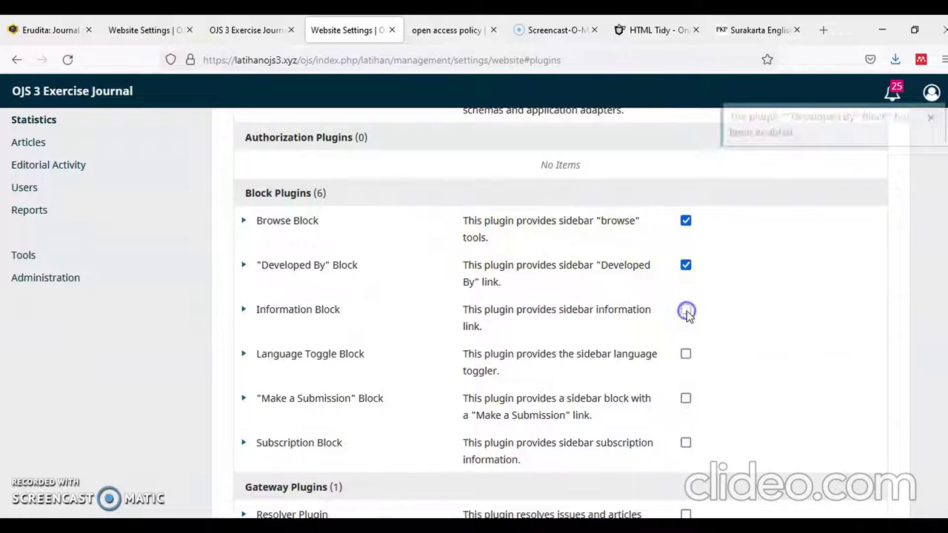
pyautogui.click(686, 356)
pyautogui.scroll(-2, 777, 334)
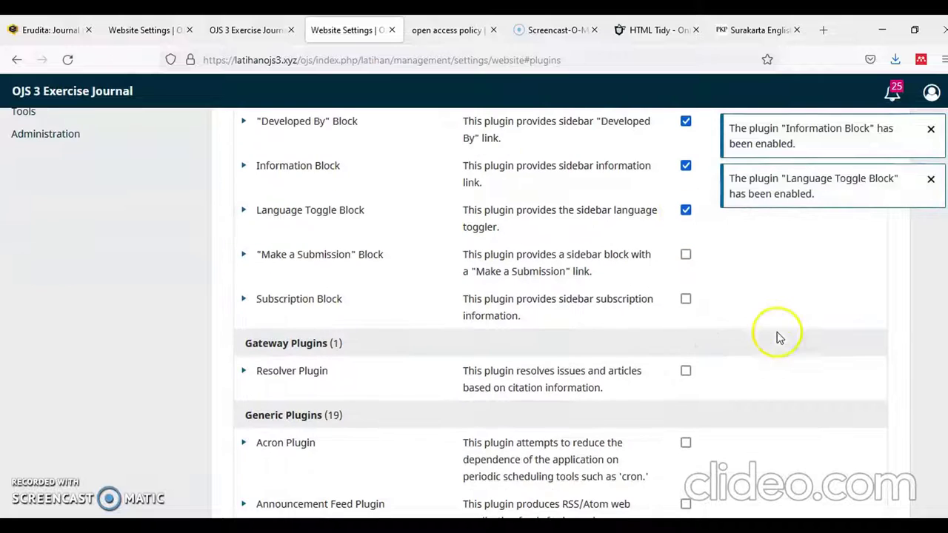
pyautogui.click(686, 255)
pyautogui.click(686, 299)
# Step: Enable the Resolver Plugin under Gateway Plugins and the Acron and Announcement Feed plugins under Generic Plugins
pyautogui.click(686, 371)
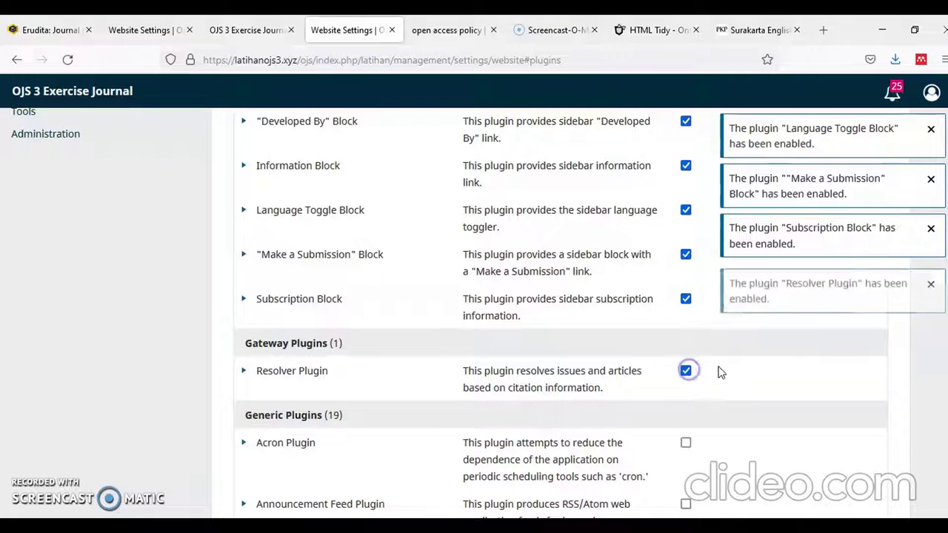
pyautogui.scroll(-2, 719, 368)
pyautogui.click(685, 300)
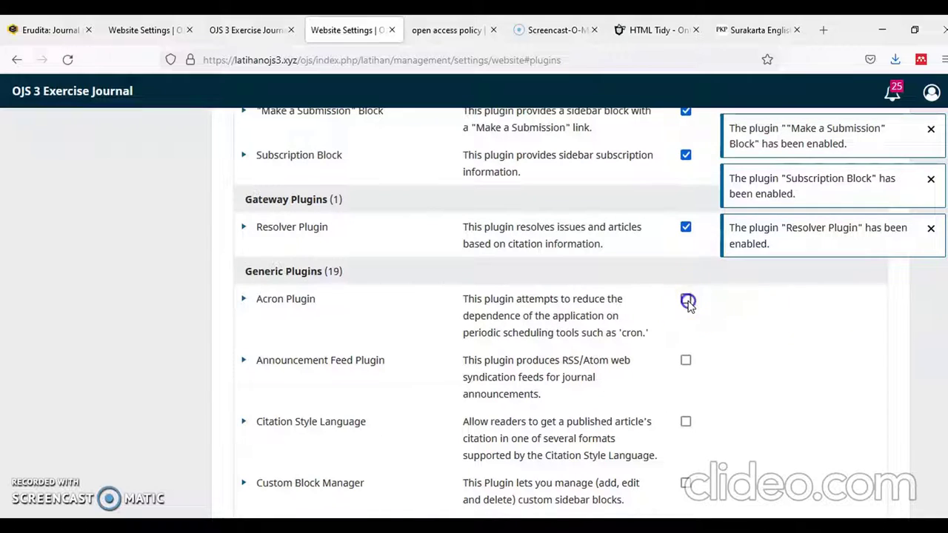
pyautogui.click(686, 361)
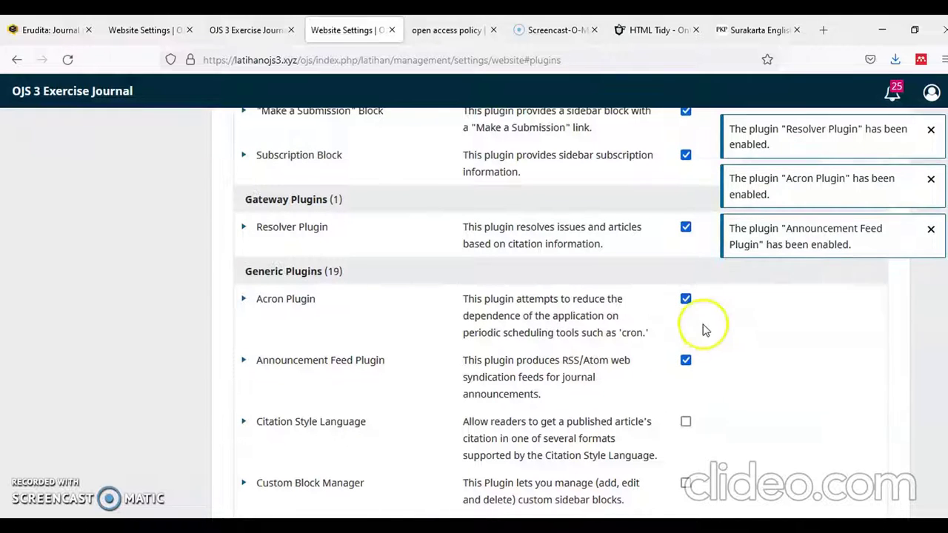
# Step: Enable the Citation Style Language and Custom Block Manager plugins in the generic plugins section
pyautogui.scroll(-1, 737, 359)
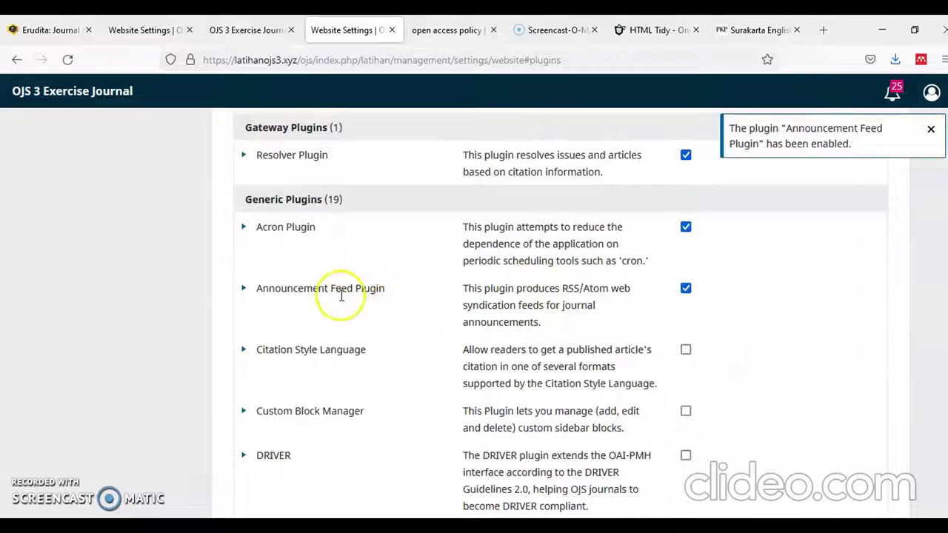
pyautogui.click(685, 350)
pyautogui.scroll(-1, 703, 363)
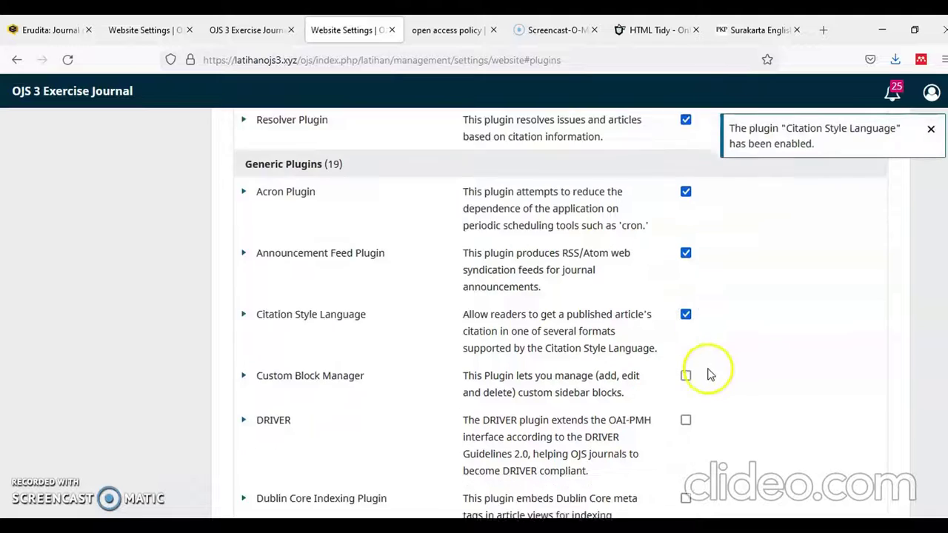
pyautogui.scroll(-1, 704, 370)
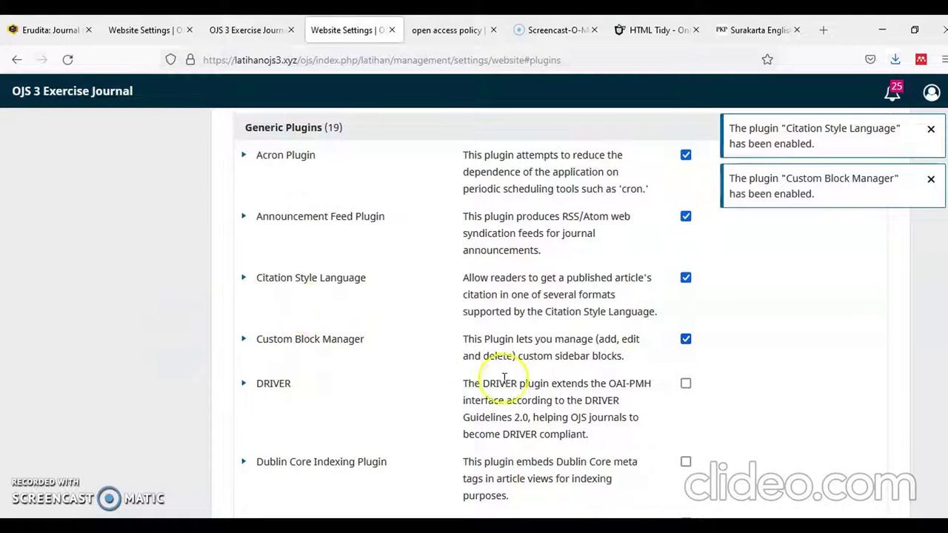
# Step: Enable the DRIVER, Dublin Core Indexing and Google Analytics plugins in the generic plugins section
pyautogui.scroll(-2, 645, 370)
pyautogui.click(686, 311)
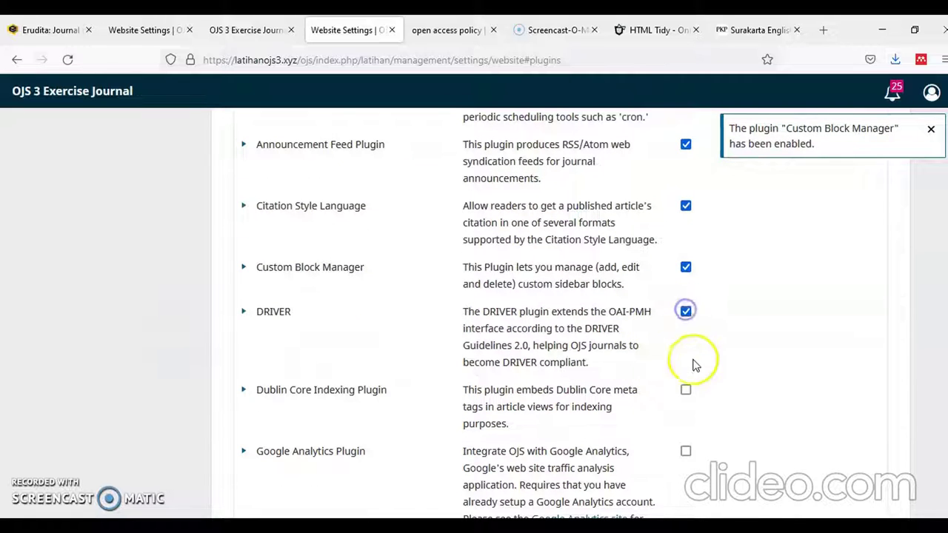
pyautogui.click(686, 390)
pyautogui.scroll(-4, 719, 407)
pyautogui.click(686, 307)
pyautogui.scroll(-1, 693, 356)
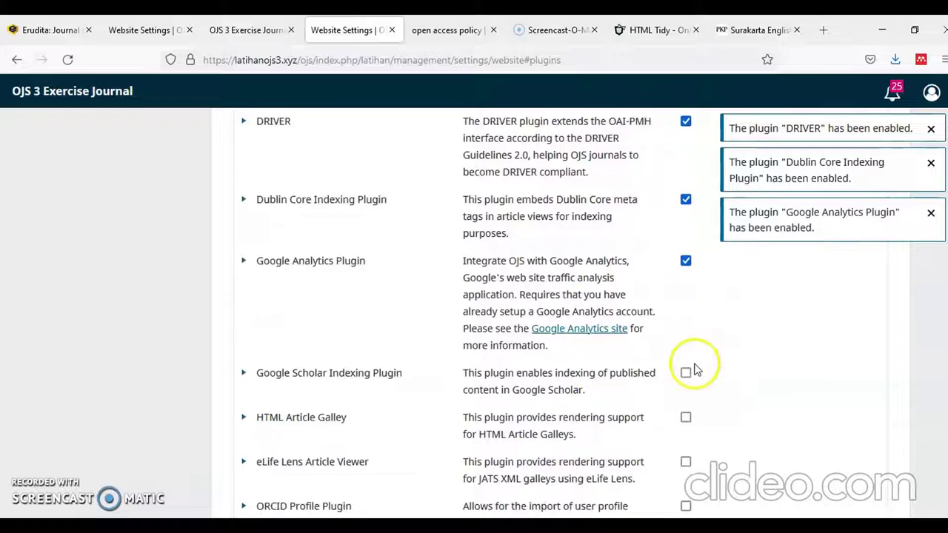
# Step: Enable the Google Scholar Indexing Plugin, HTML Article Galley and eLife Lens Article Viewer
pyautogui.click(686, 349)
pyautogui.click(684, 393)
pyautogui.scroll(-2, 707, 395)
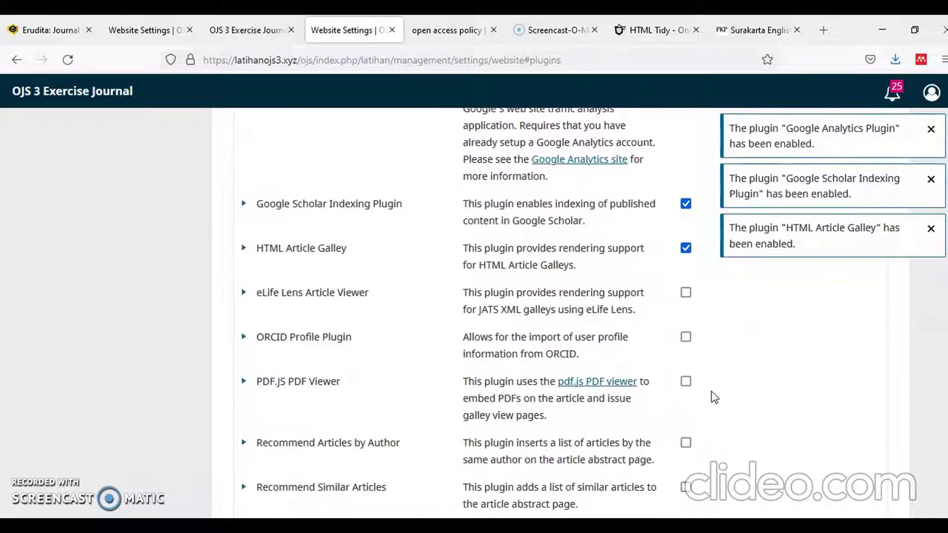
pyautogui.click(686, 293)
# Step: Enable the PDF.JS PDF Viewer and try several times to enable the ORCID Profile Plugin
pyautogui.click(686, 336)
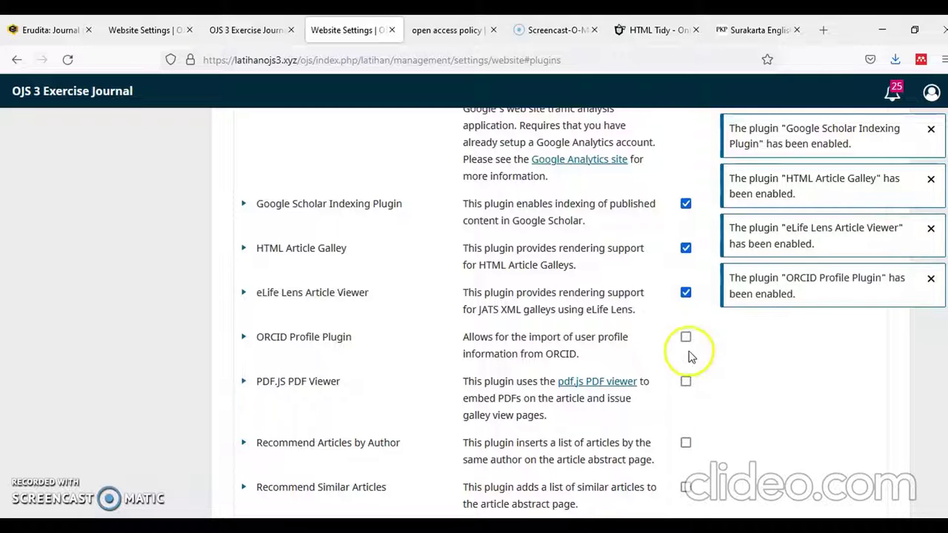
pyautogui.click(686, 338)
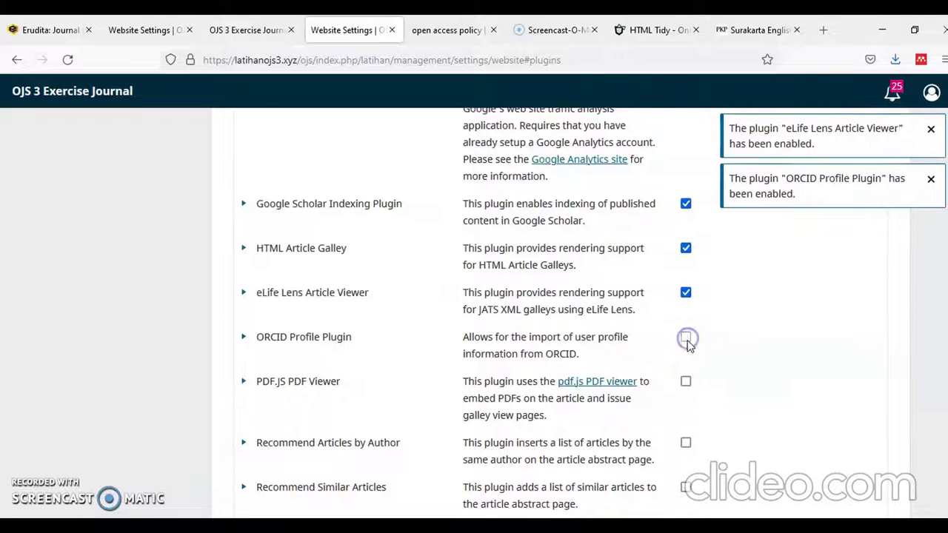
pyautogui.click(686, 383)
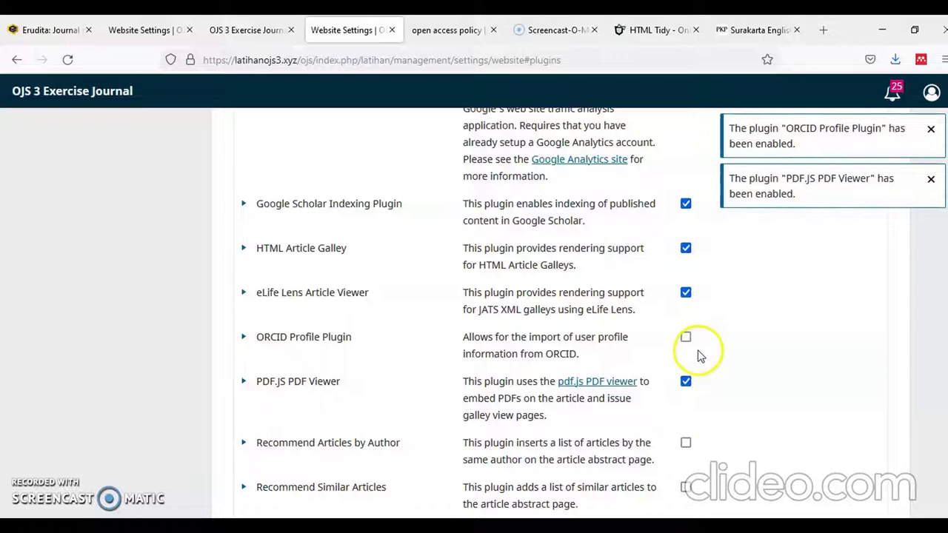
pyautogui.scroll(-2, 699, 348)
pyautogui.click(686, 265)
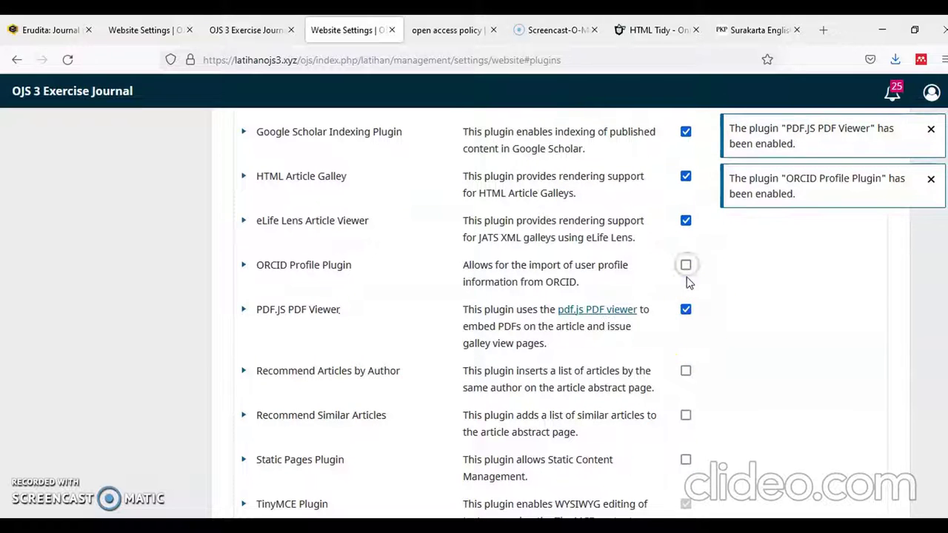
pyautogui.click(686, 266)
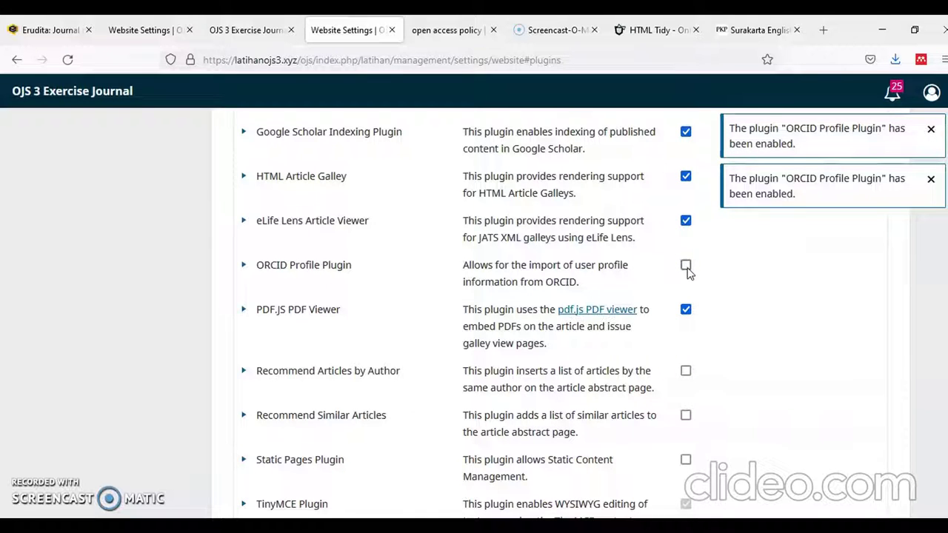
# Step: Enable the Recommend Articles by Author, Recommend Similar Articles and Static Pages plugins
pyautogui.click(686, 370)
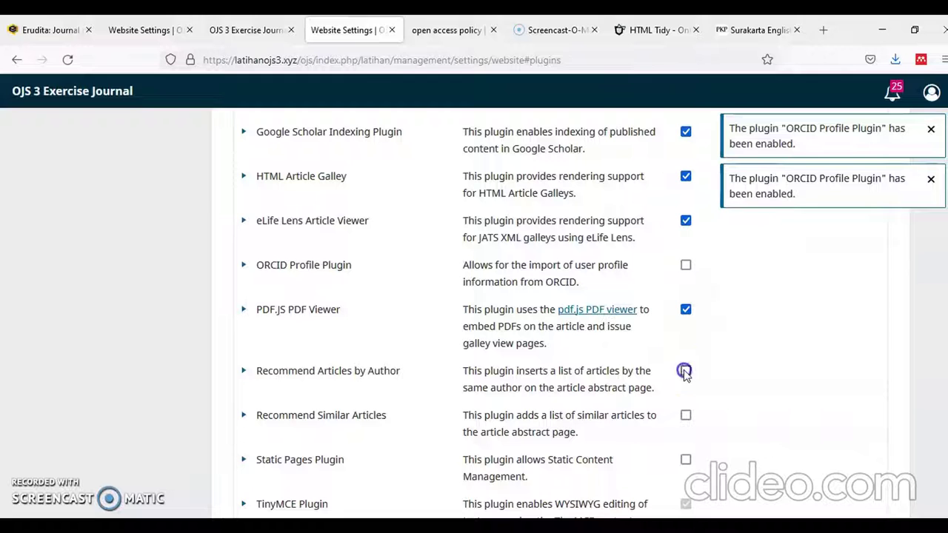
pyautogui.scroll(-1, 717, 377)
pyautogui.click(686, 344)
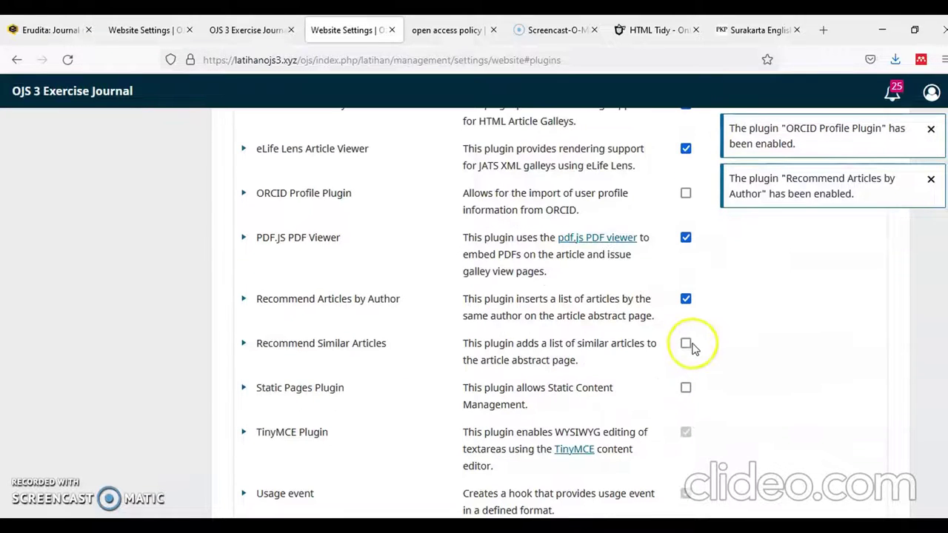
pyautogui.scroll(-1, 690, 364)
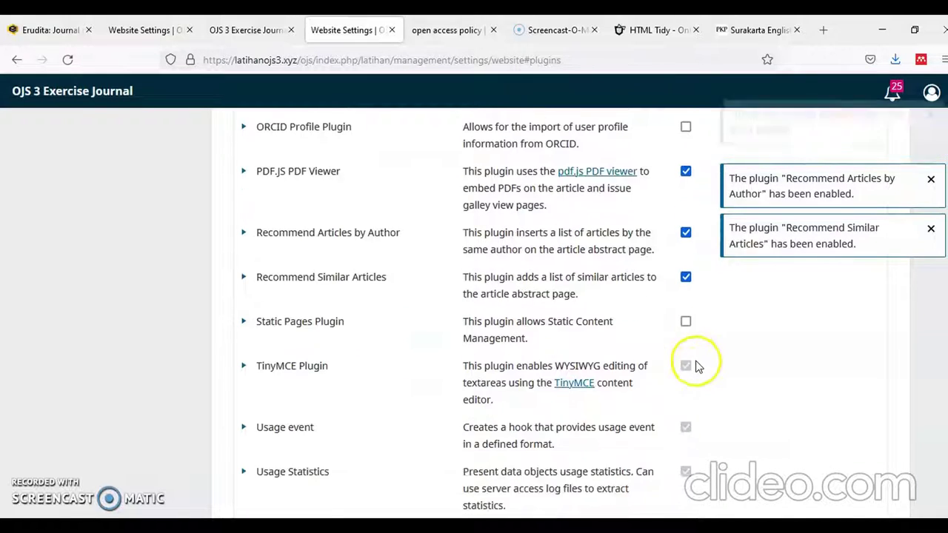
pyautogui.click(685, 316)
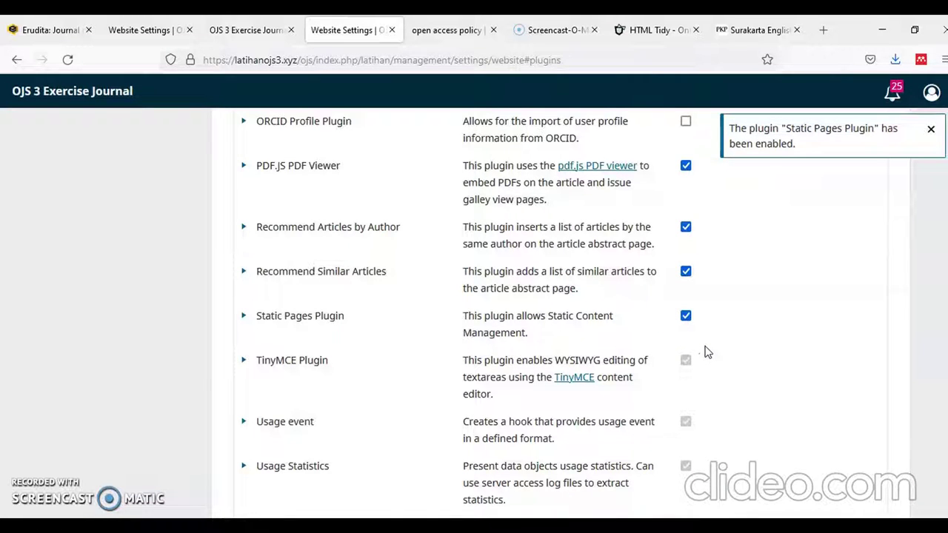
# Step: Enable the Web Feed Plugin at the end of the generic plugins section
pyautogui.scroll(4, 486, 268)
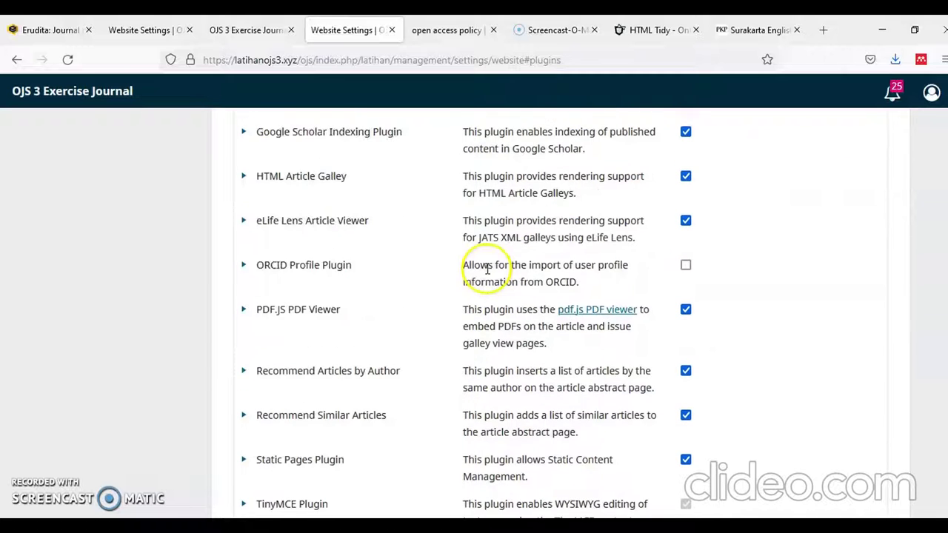
pyautogui.scroll(4, 486, 268)
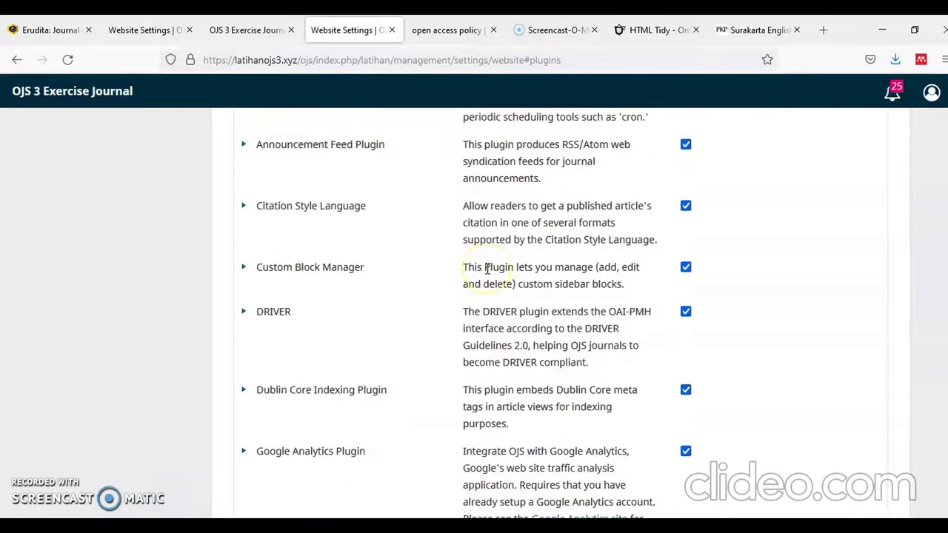
pyautogui.scroll(-5, 487, 268)
pyautogui.scroll(-5, 504, 289)
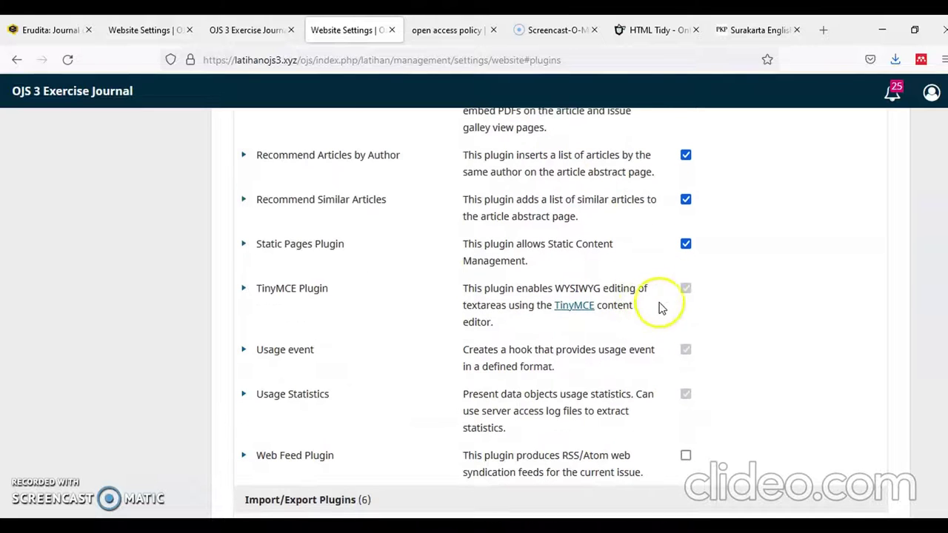
pyautogui.scroll(-1, 700, 385)
pyautogui.scroll(-1, 701, 389)
pyautogui.click(686, 384)
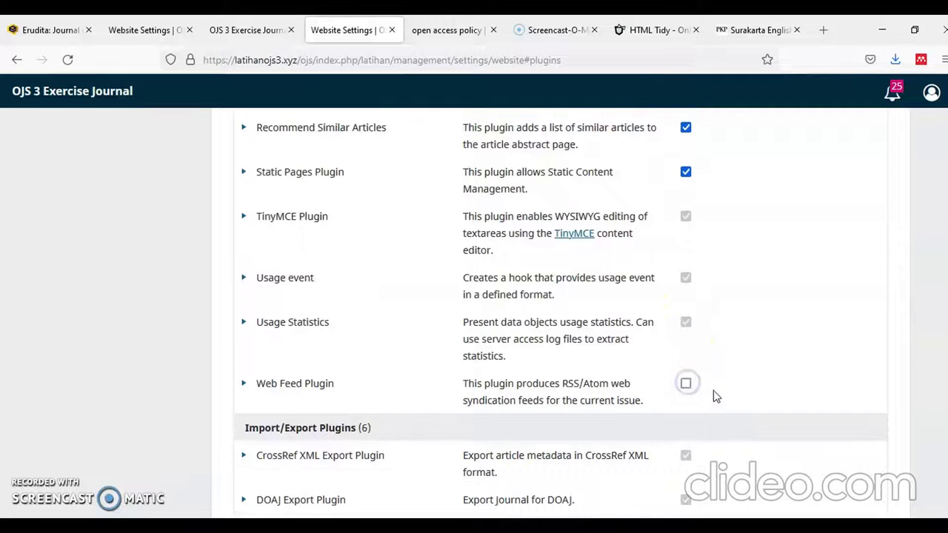
# Step: Enable the Manual Fee Payment and Paypal Fee Payment plugins and the DOI public identifier plugin
pyautogui.scroll(-5, 713, 393)
pyautogui.scroll(-8, 714, 398)
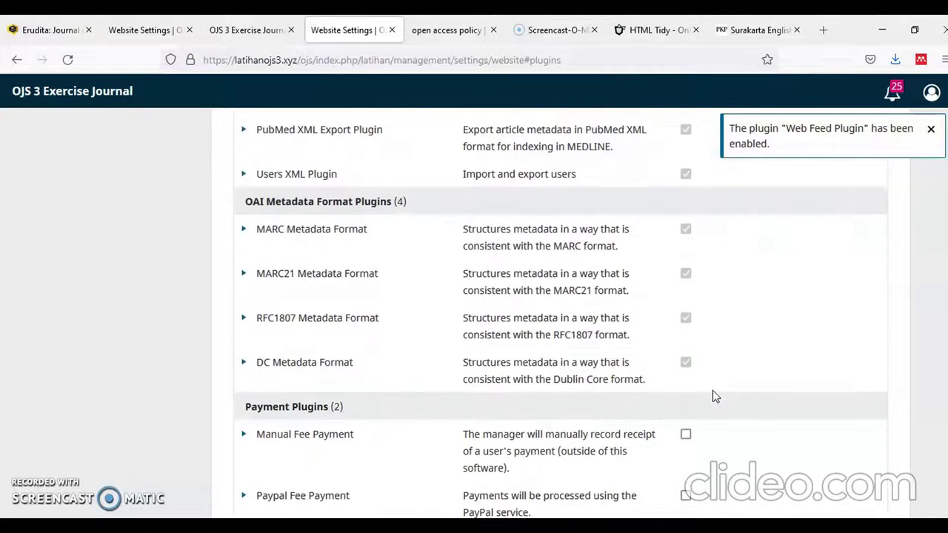
pyautogui.scroll(-6, 713, 390)
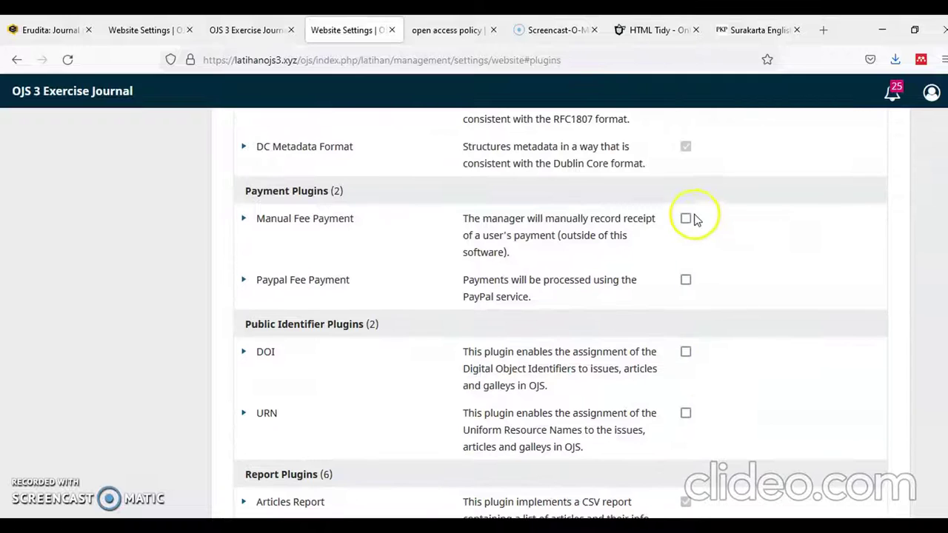
pyautogui.click(686, 222)
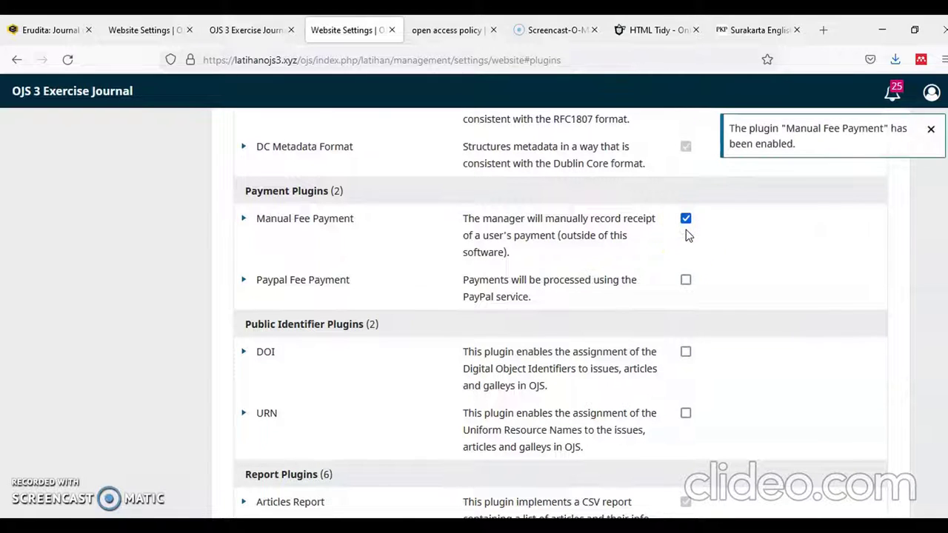
pyautogui.click(686, 280)
pyautogui.scroll(-2, 692, 307)
pyautogui.click(687, 280)
pyautogui.scroll(-8, 704, 334)
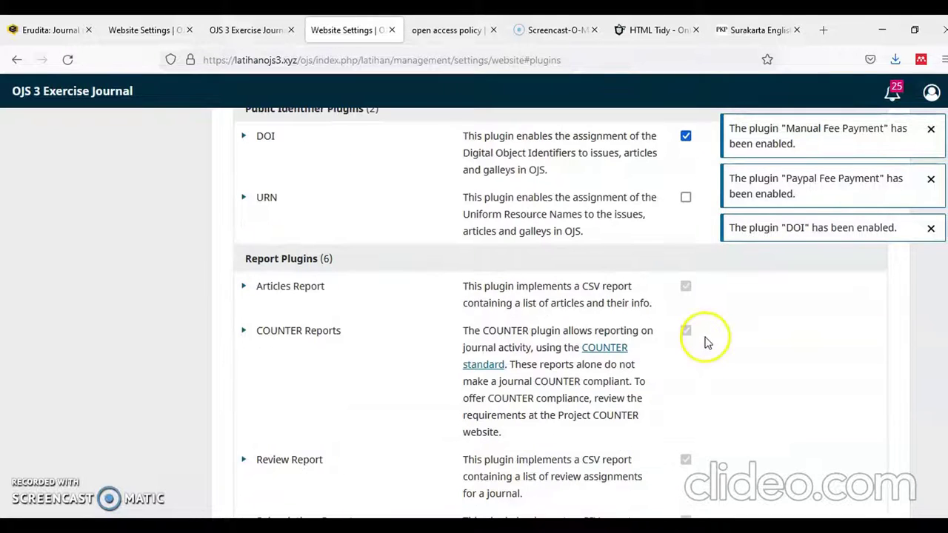
pyautogui.scroll(-5, 708, 361)
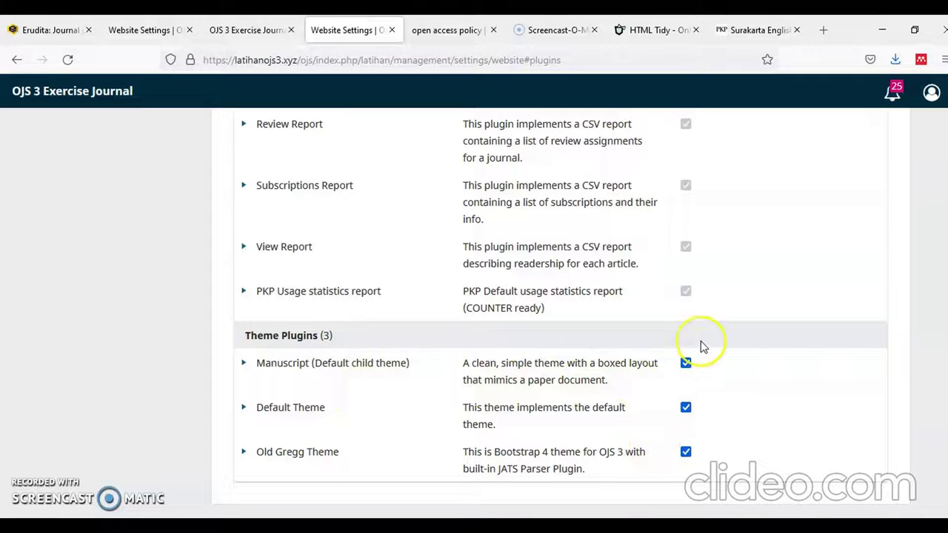
# Step: Check the plugin list and the website's appearance and setup settings, including the theme choices, and return to the installed plugins
pyautogui.scroll(10, 752, 356)
pyautogui.scroll(20, 761, 325)
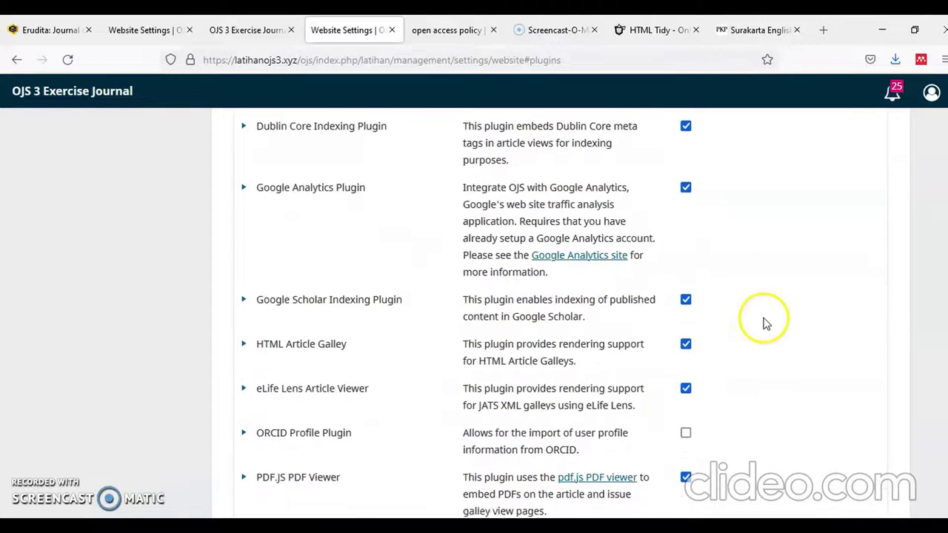
pyautogui.scroll(5, 767, 320)
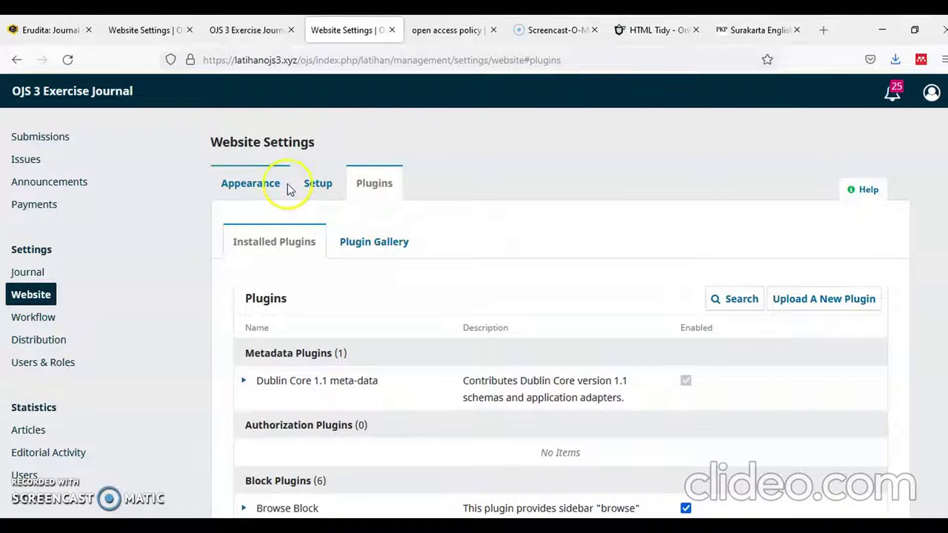
pyautogui.click(315, 186)
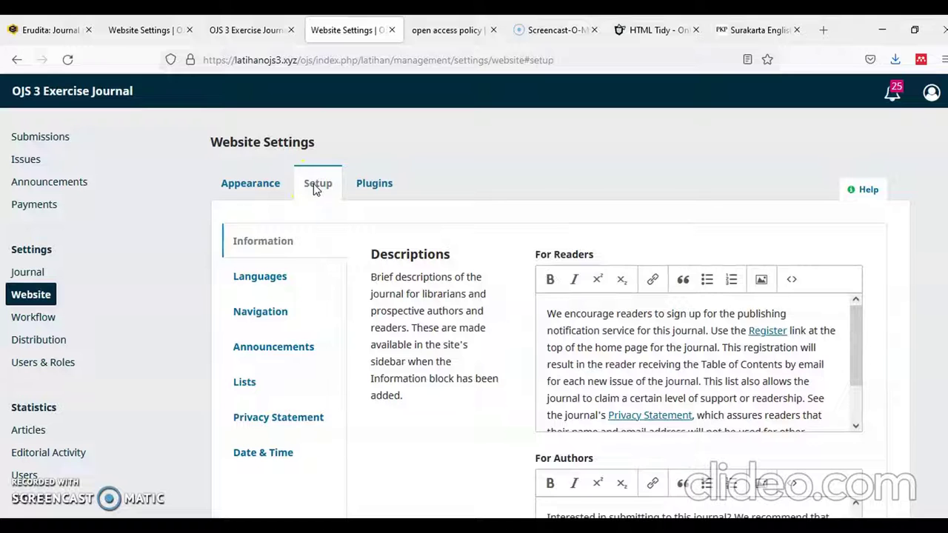
pyautogui.click(259, 186)
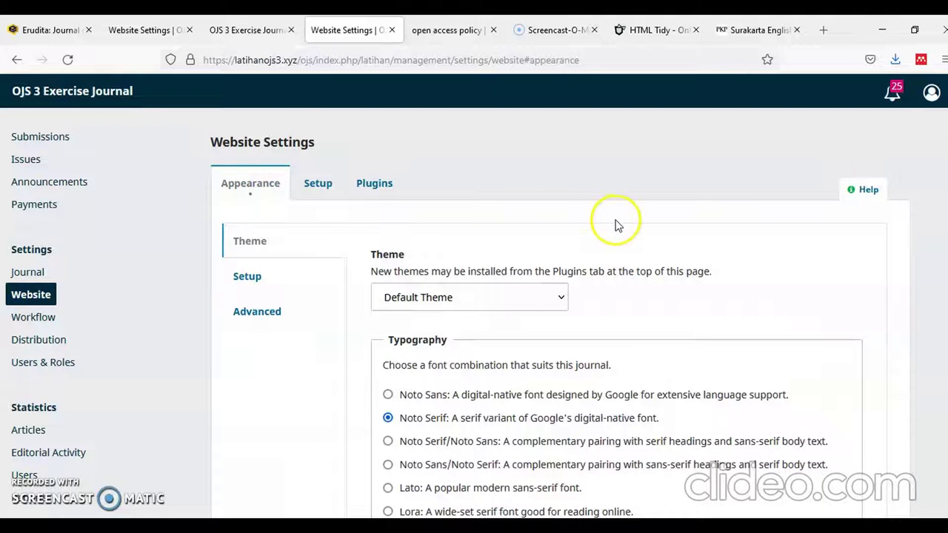
pyautogui.scroll(-2, 624, 223)
pyautogui.scroll(2, 629, 231)
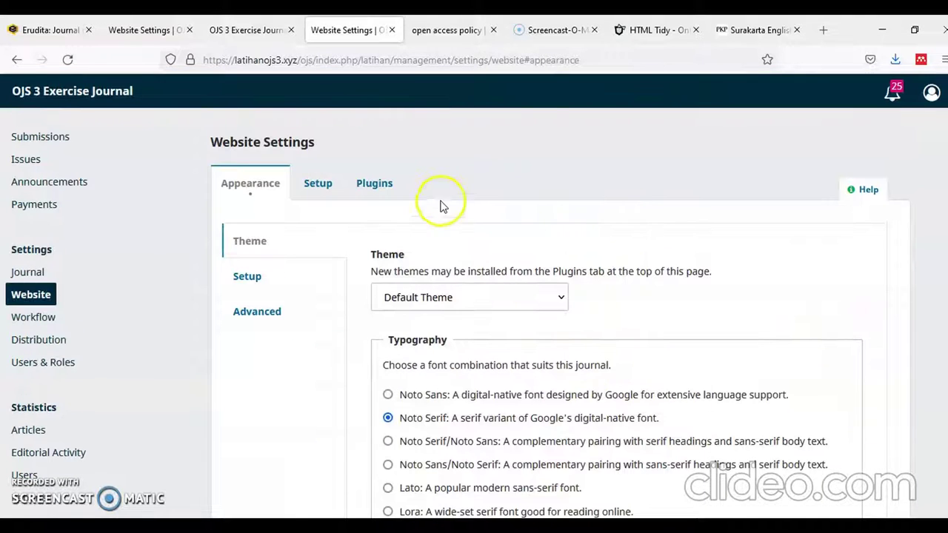
pyautogui.click(560, 297)
pyautogui.click(561, 297)
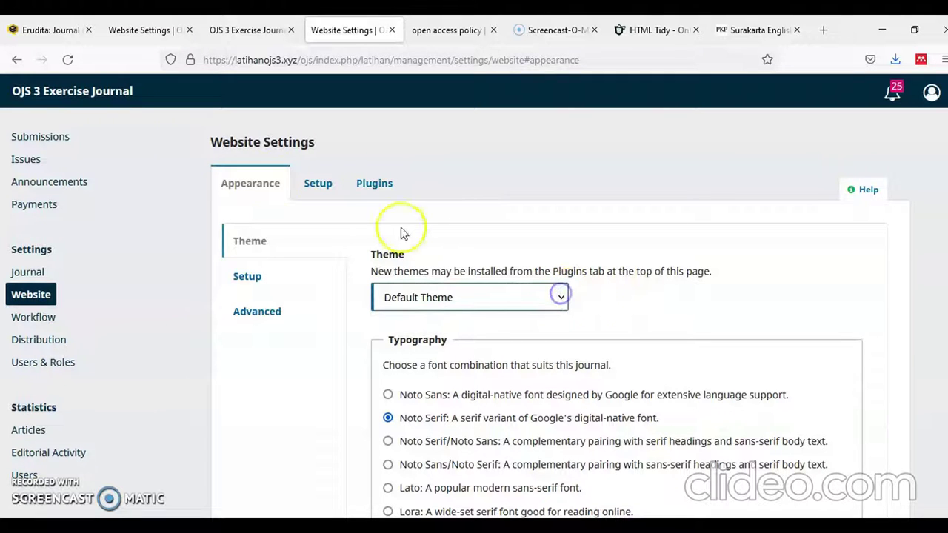
pyautogui.click(314, 186)
pyautogui.click(360, 184)
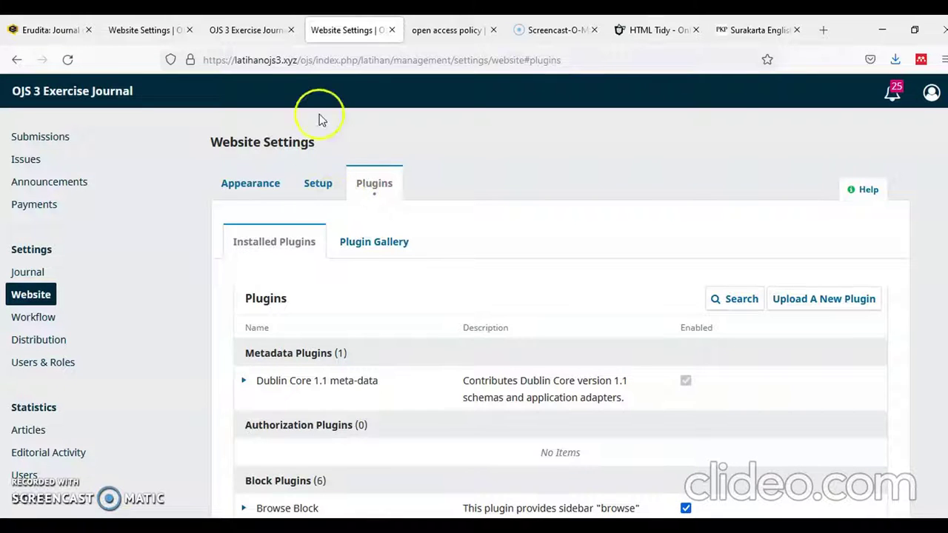
# Step: Reload the OJS 3 Exercise Journal homepage and examine its content and sidebar blocks
pyautogui.click(259, 30)
pyautogui.click(272, 60)
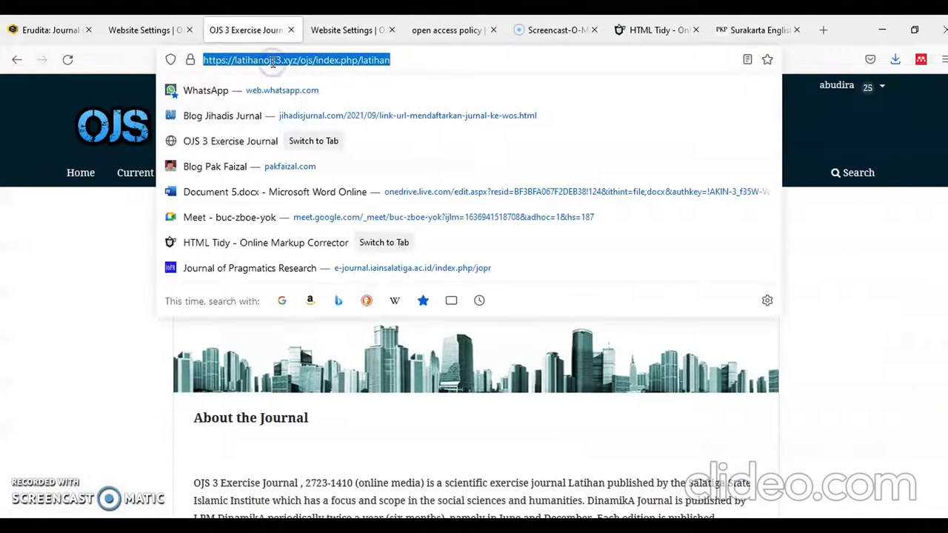
pyautogui.press('Return')
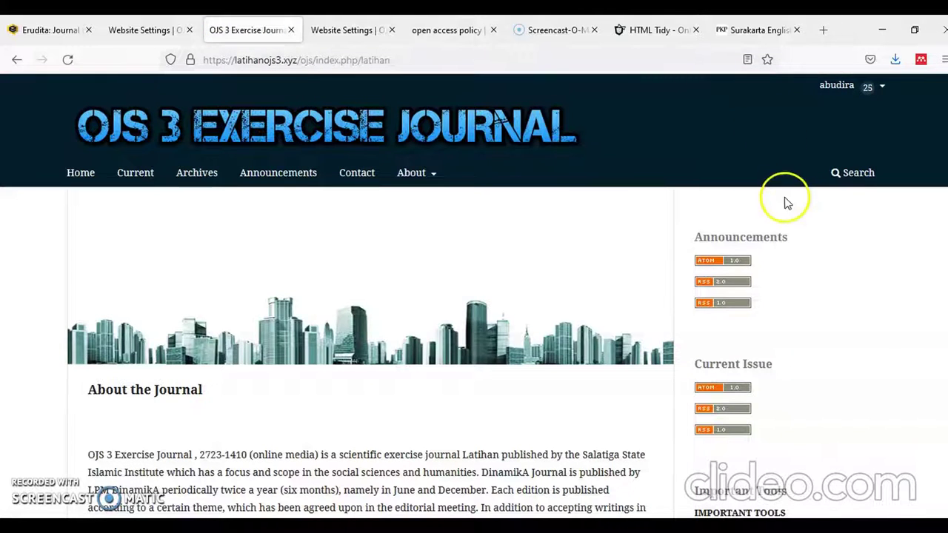
pyautogui.scroll(-8, 783, 197)
pyautogui.scroll(-3, 810, 211)
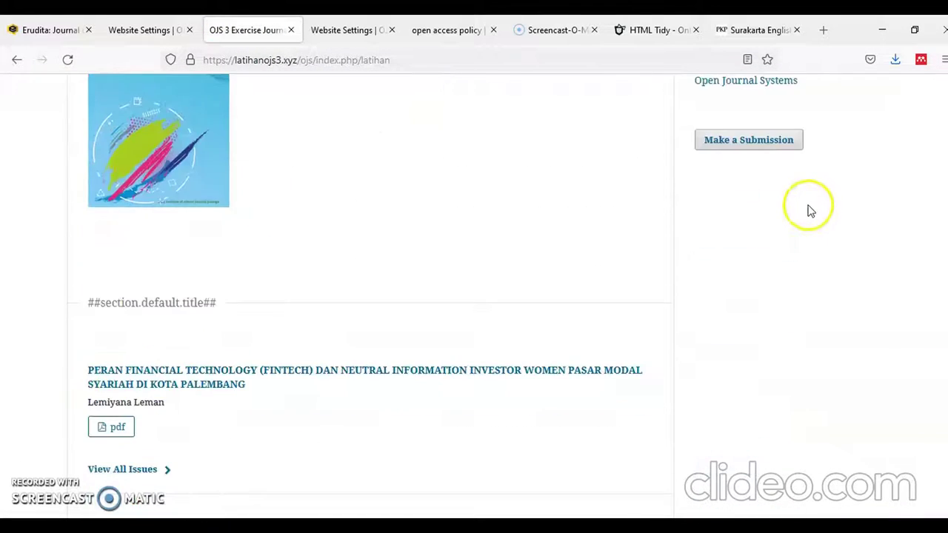
pyautogui.scroll(-3, 810, 211)
pyautogui.scroll(15, 810, 205)
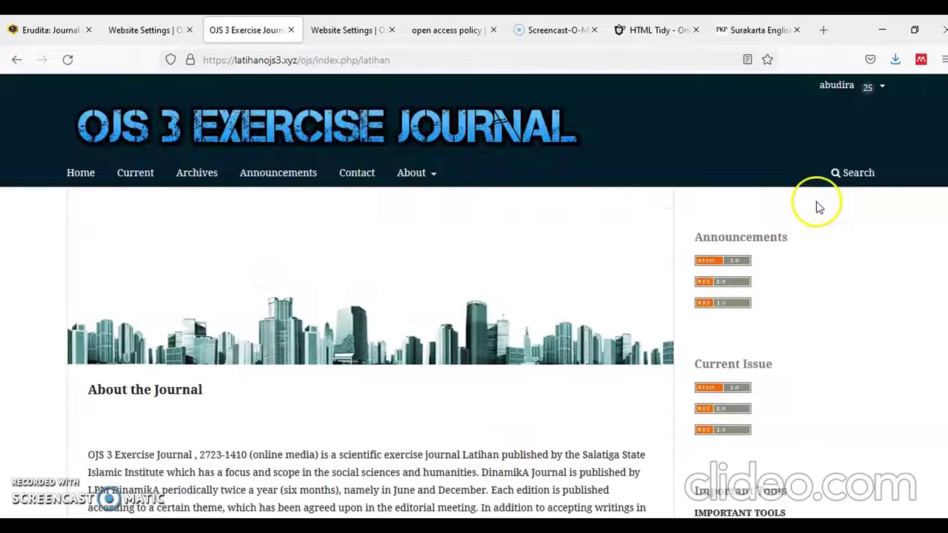
# Step: Return to the website settings and open the Static Pages Plugin's content management
pyautogui.click(331, 29)
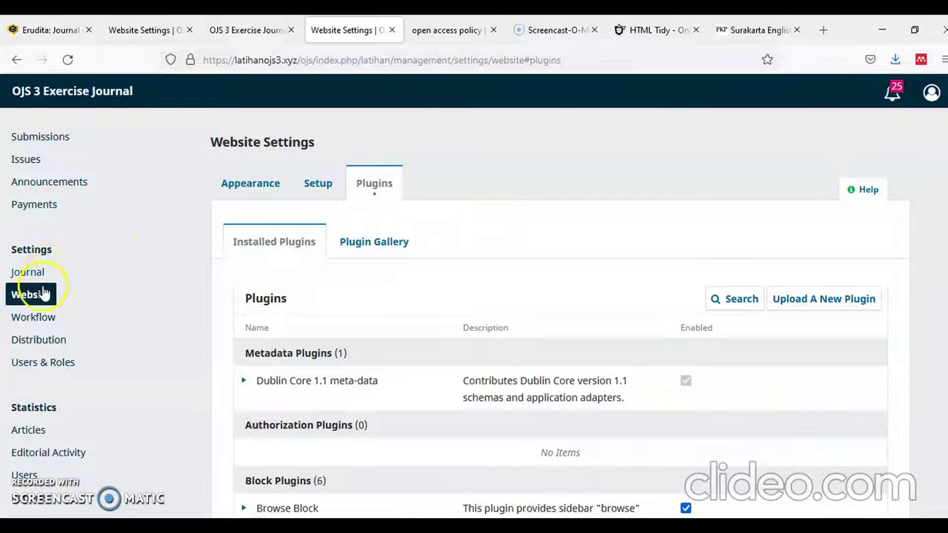
pyautogui.click(252, 185)
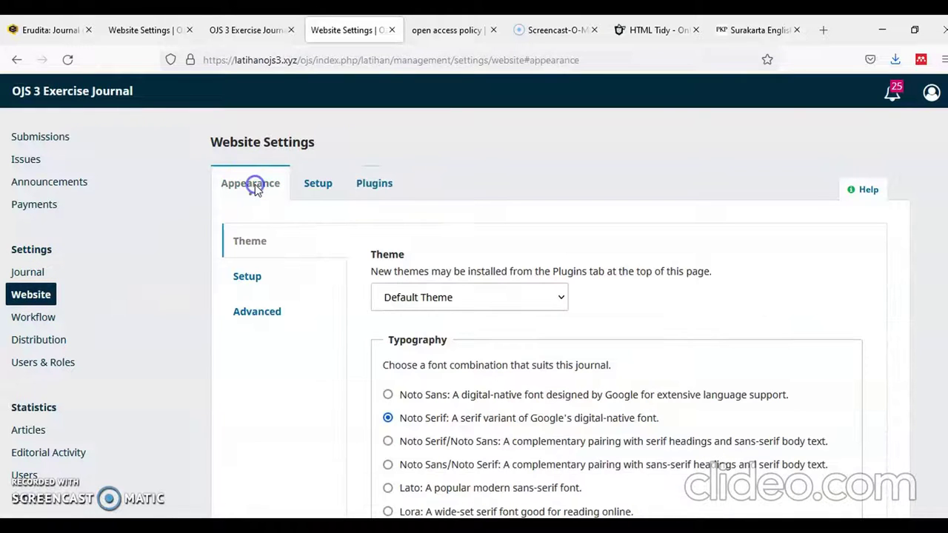
pyautogui.click(329, 187)
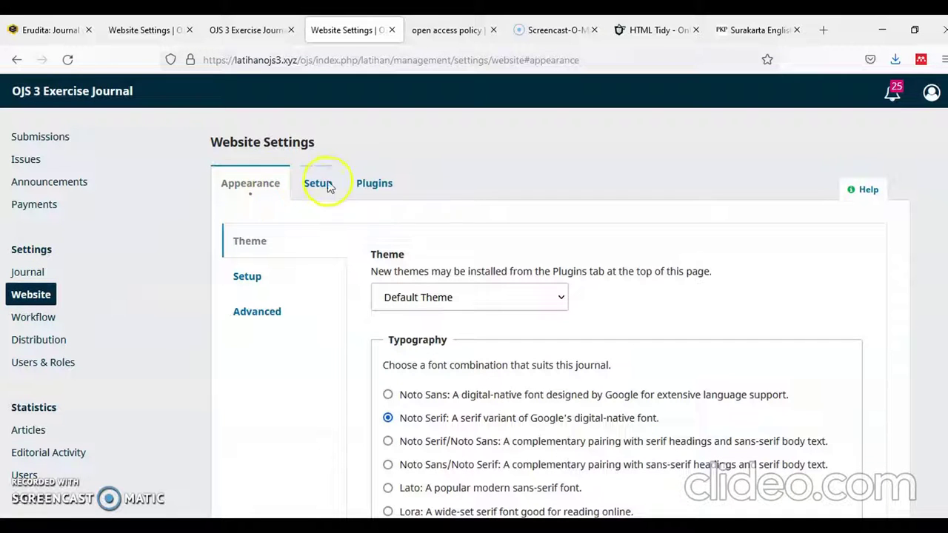
pyautogui.click(365, 183)
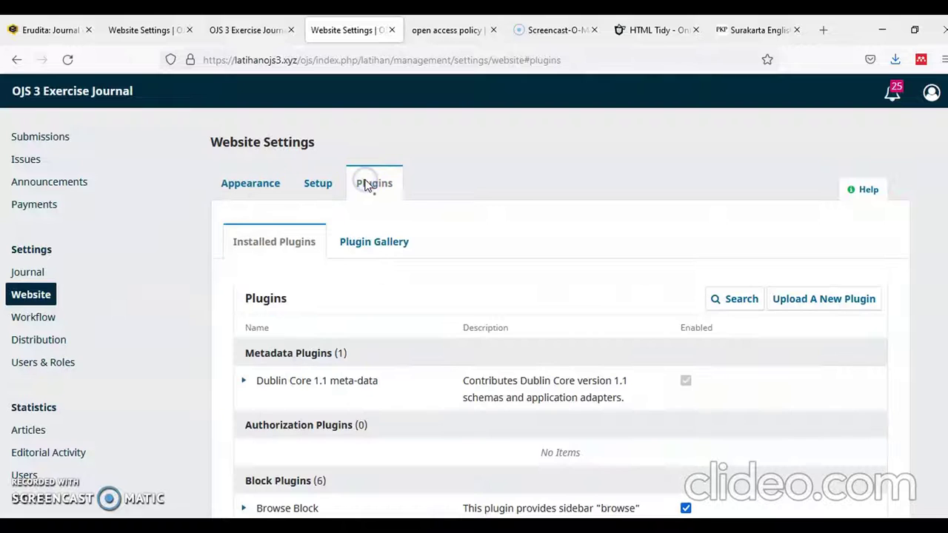
pyautogui.scroll(-4, 475, 257)
pyautogui.scroll(-10, 512, 305)
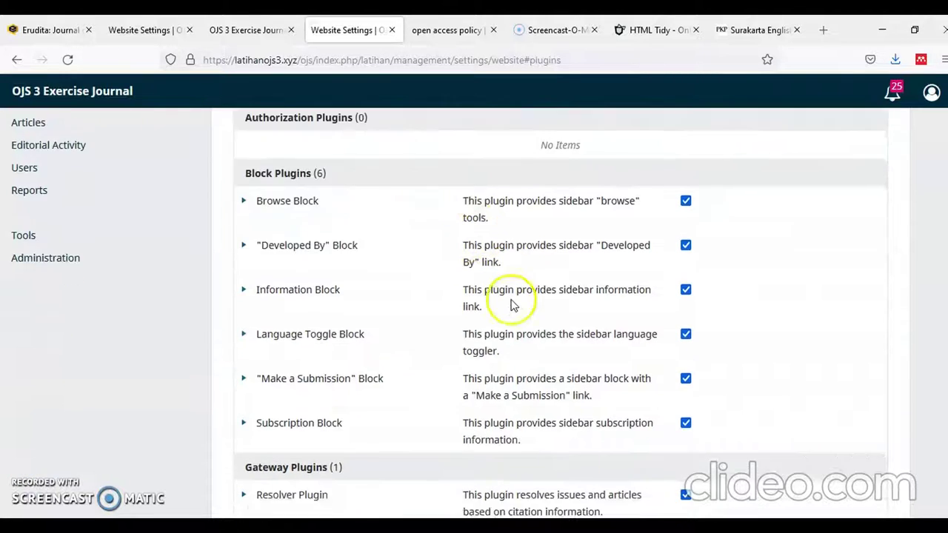
pyautogui.scroll(-6, 513, 305)
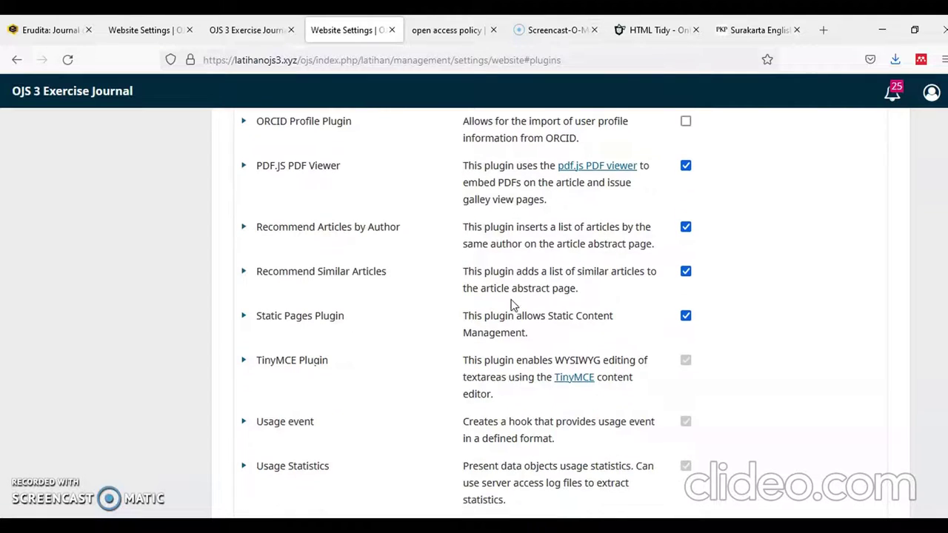
pyautogui.click(244, 317)
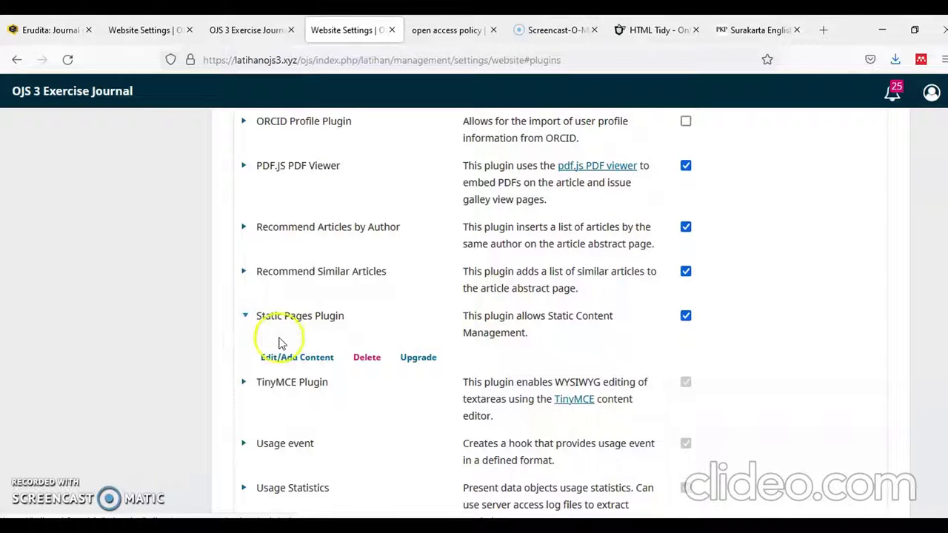
pyautogui.click(297, 358)
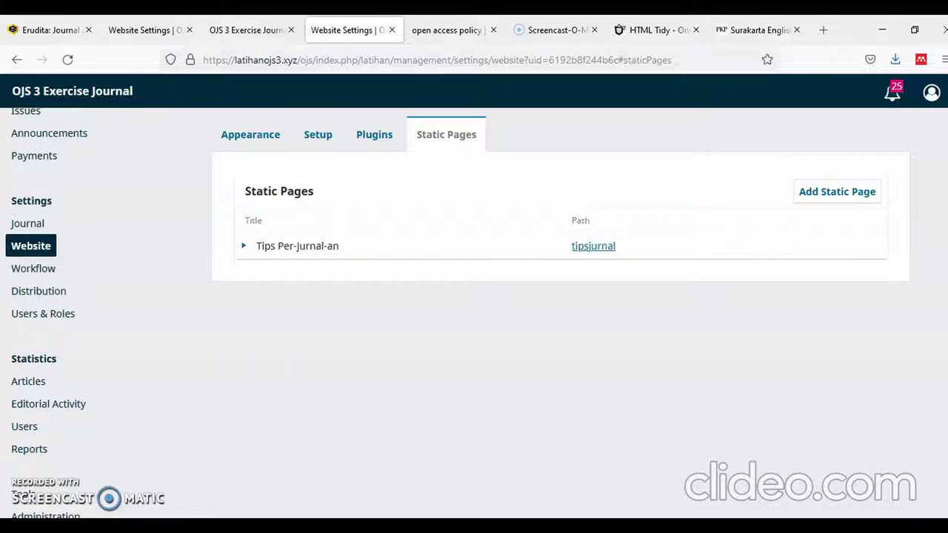
# Step: View the existing tipsjurnal static page in a separate browser tab and return to the static pages list
pyautogui.rightClick(600, 253)
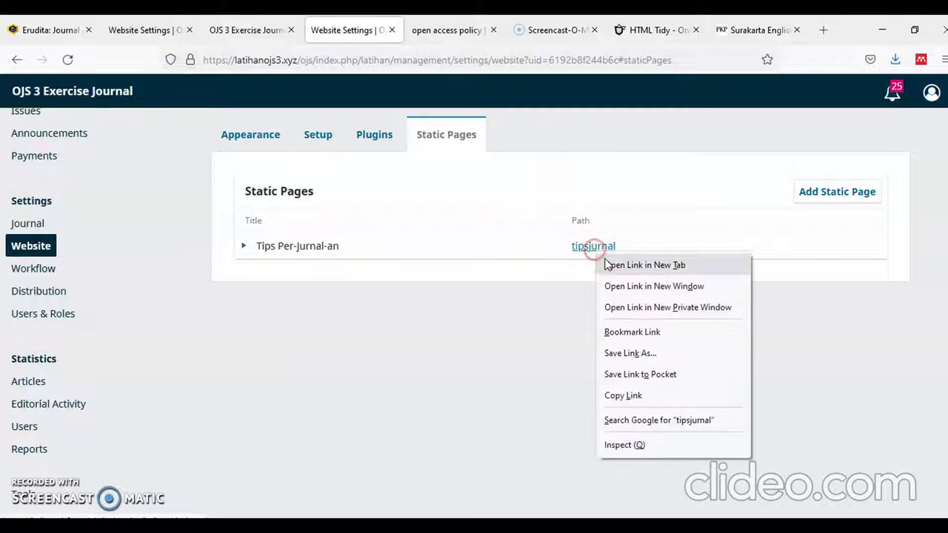
pyautogui.click(606, 265)
pyautogui.click(408, 30)
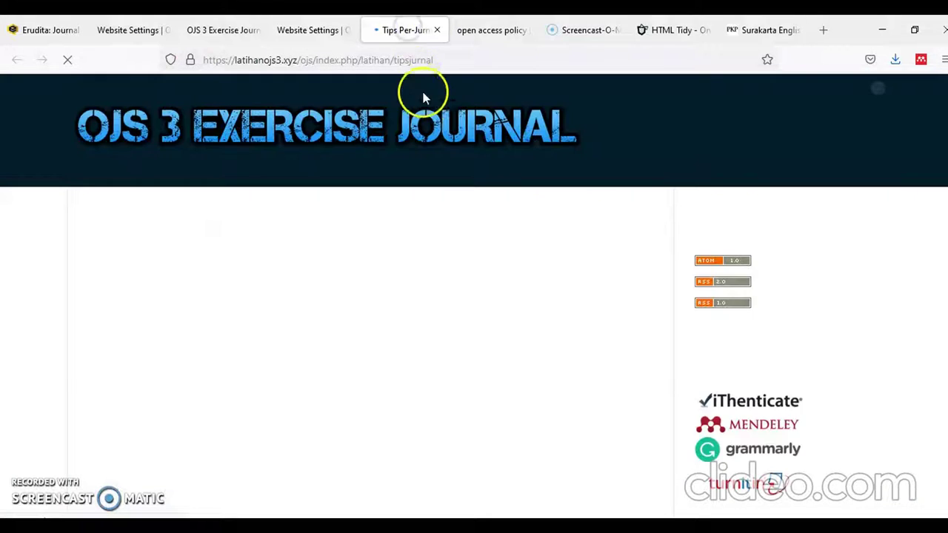
pyautogui.scroll(-4, 402, 285)
pyautogui.scroll(4, 402, 289)
pyautogui.click(314, 27)
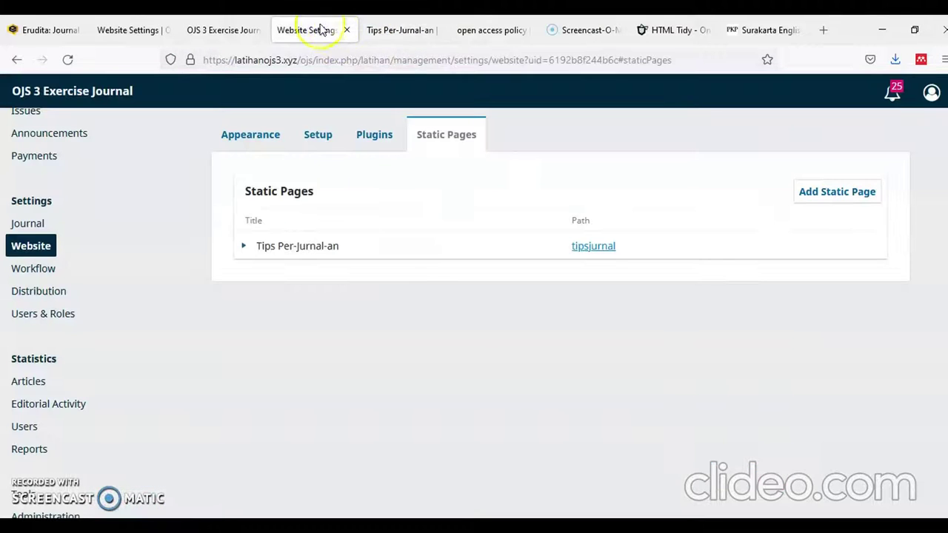
# Step: Start a new static page and open the SELJU journal's Editorial Team page in a separate browser tab for reference
pyautogui.click(827, 195)
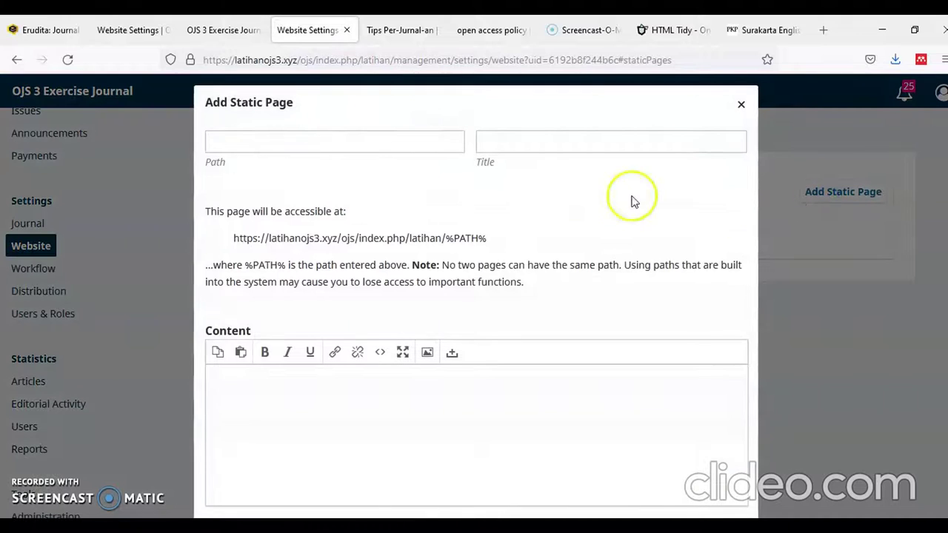
pyautogui.click(770, 29)
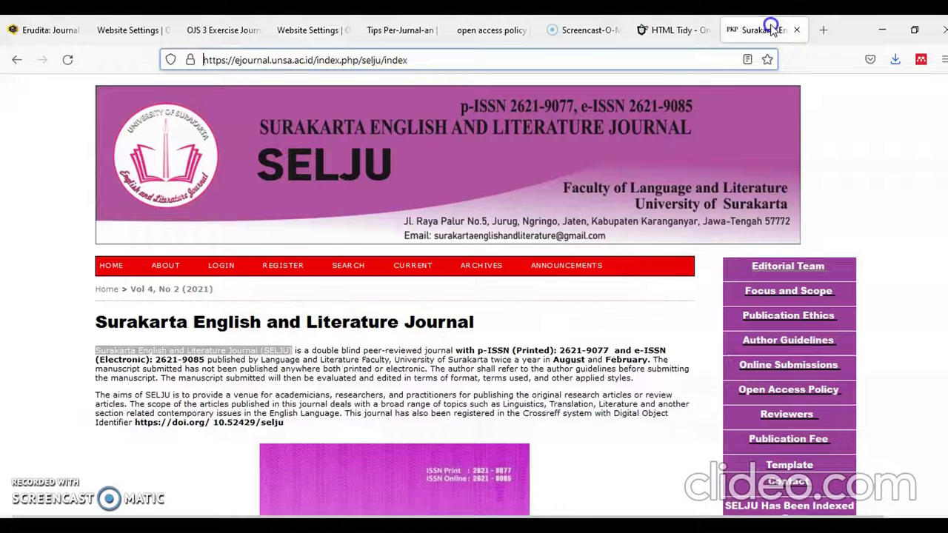
pyautogui.rightClick(781, 269)
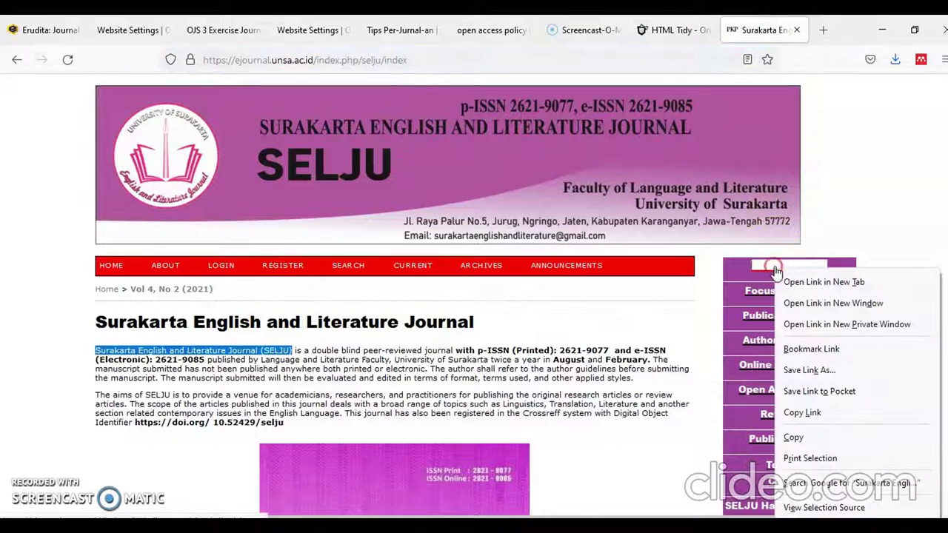
pyautogui.click(788, 277)
pyautogui.click(768, 29)
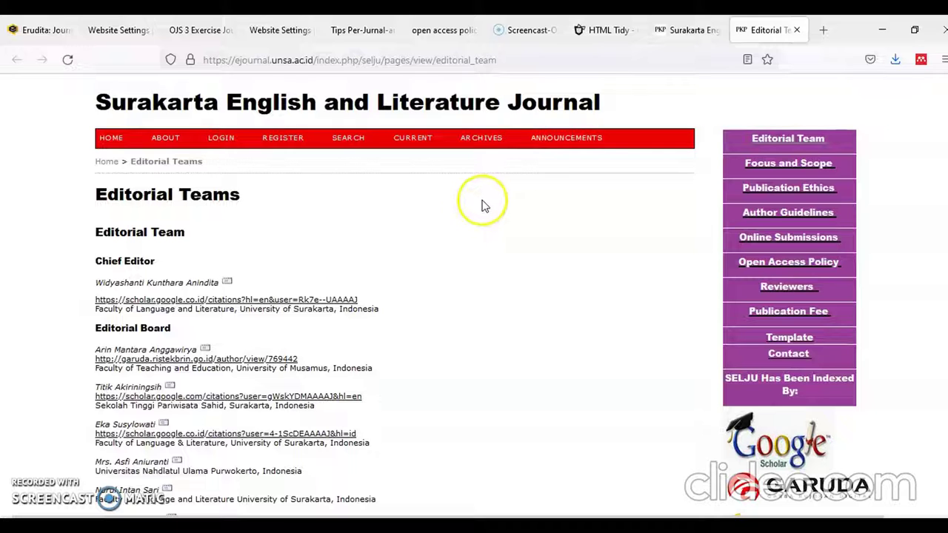
# Step: Search the web for "scholar google" in a new browser tab and open Google Scholar
pyautogui.click(822, 30)
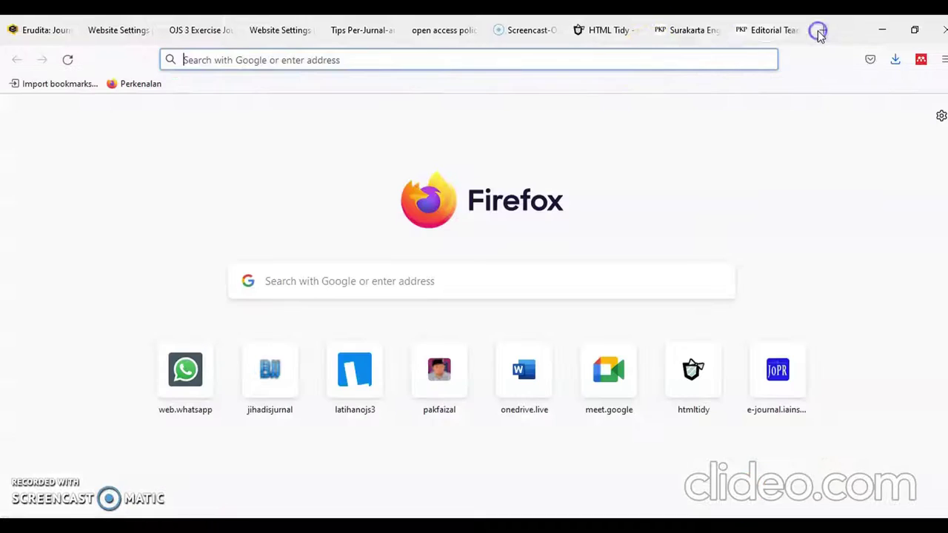
pyautogui.write('g')
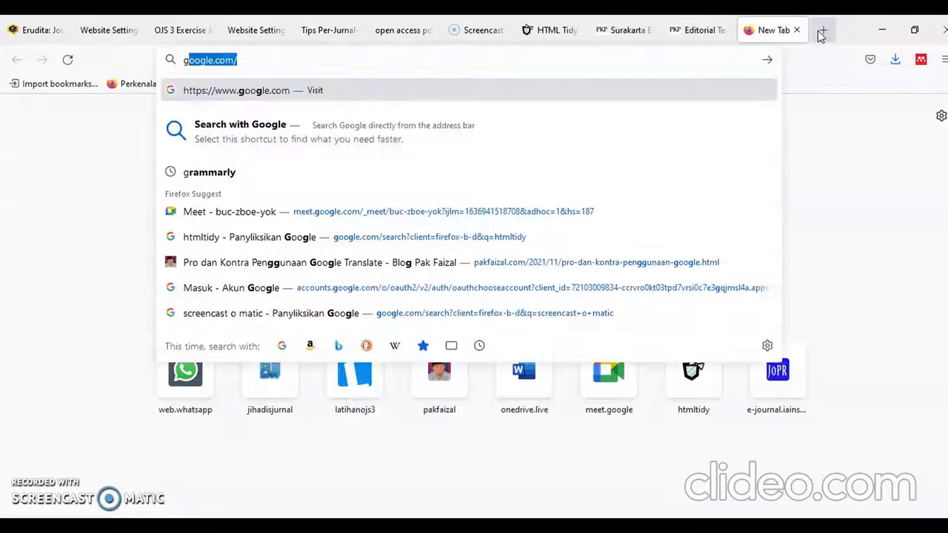
pyautogui.press('BackSpace')
pyautogui.press('BackSpace')
pyautogui.write('schol')
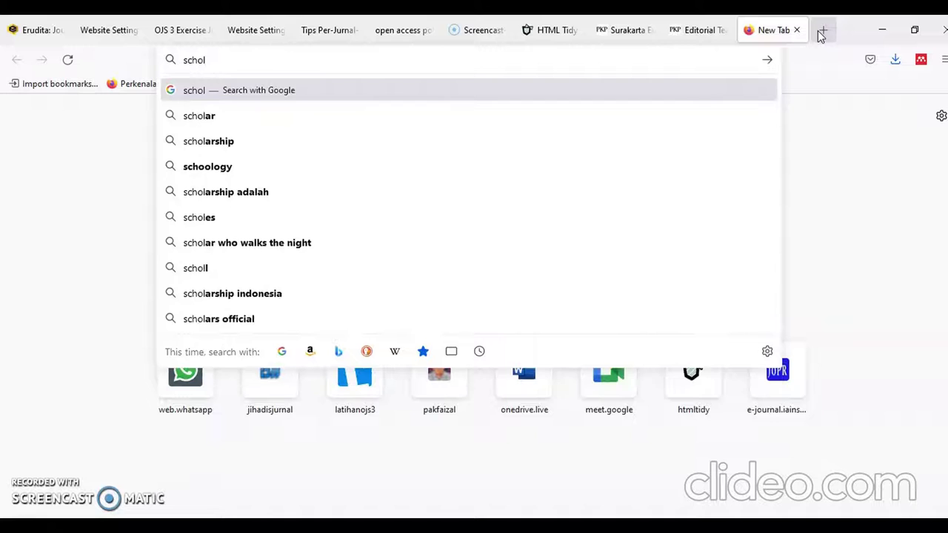
pyautogui.write('ar google')
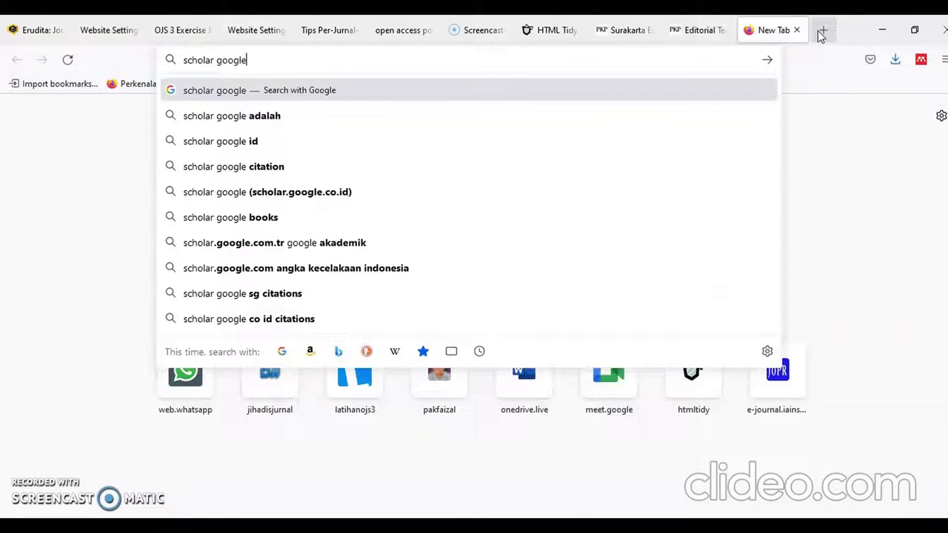
pyautogui.press('Return')
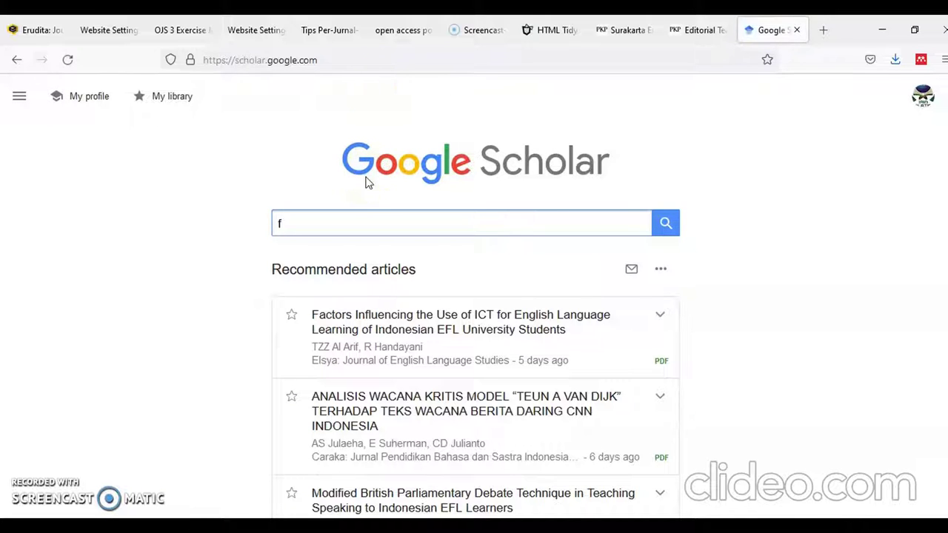
# Step: Search Google Scholar for the researcher's full name
pyautogui.write('ao')
pyautogui.press('BackSpace')
pyautogui.write('l ')
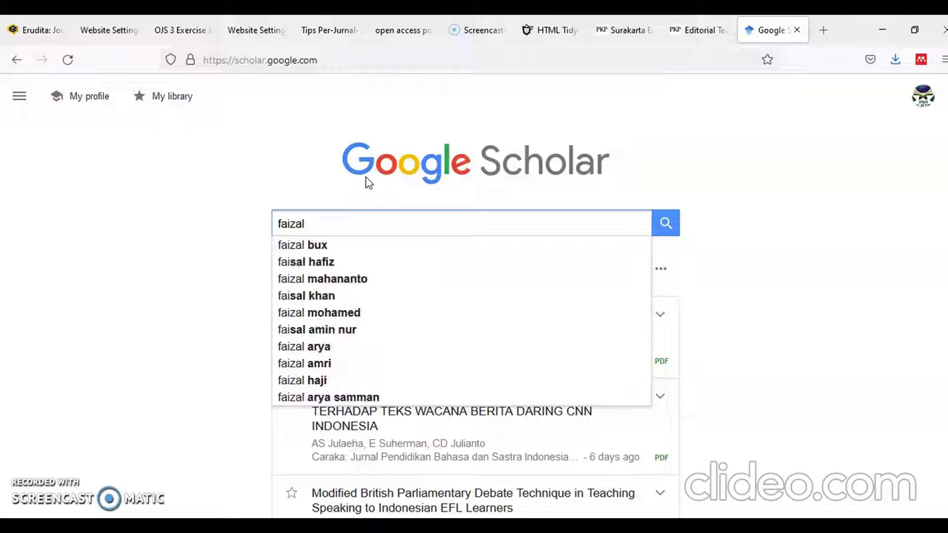
pyautogui.write('risd')
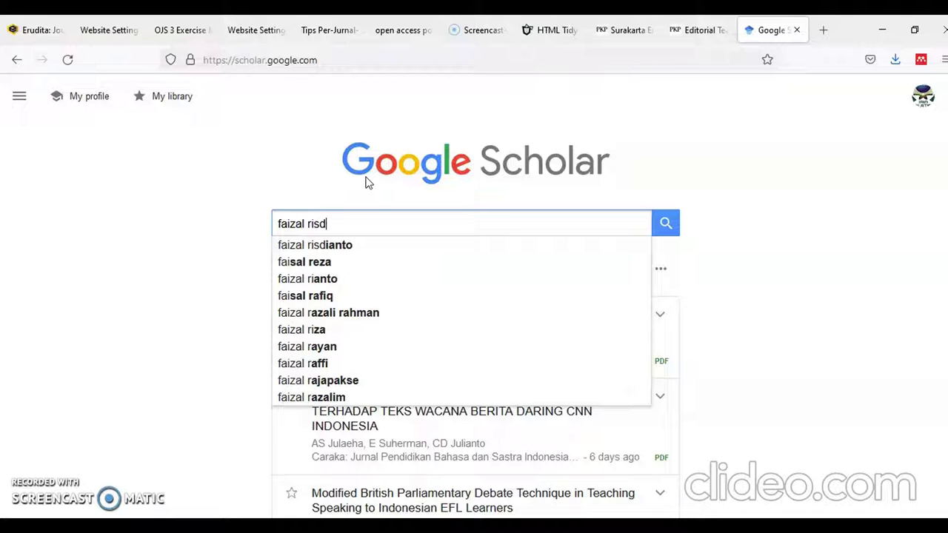
pyautogui.write('ianto')
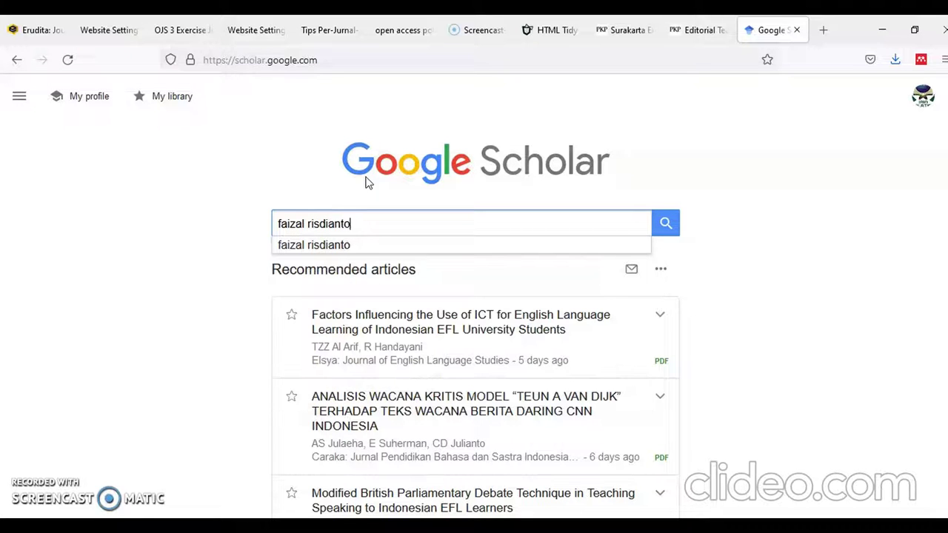
pyautogui.press('Return')
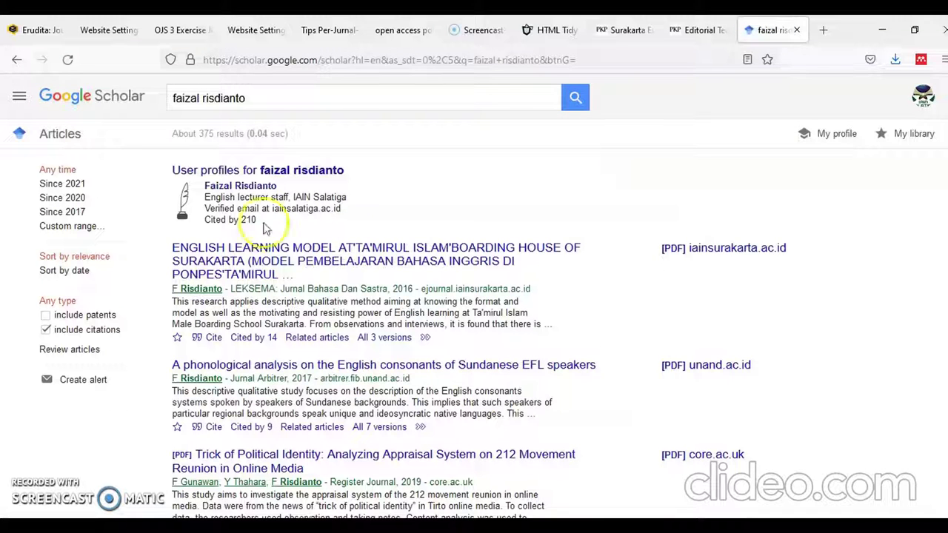
# Step: Open the researcher's Google Scholar profile from the search results and close the browser tab holding the open access policy page
pyautogui.click(259, 186)
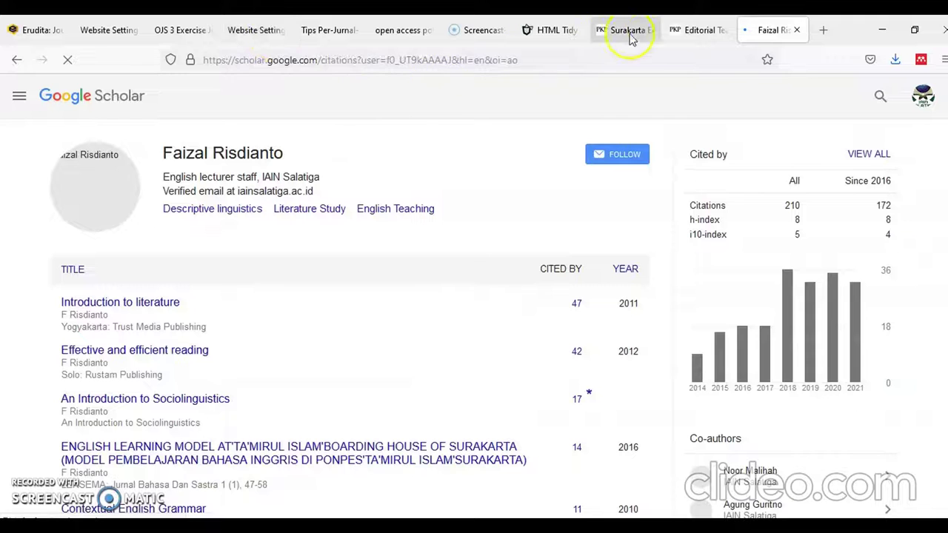
pyautogui.click(697, 31)
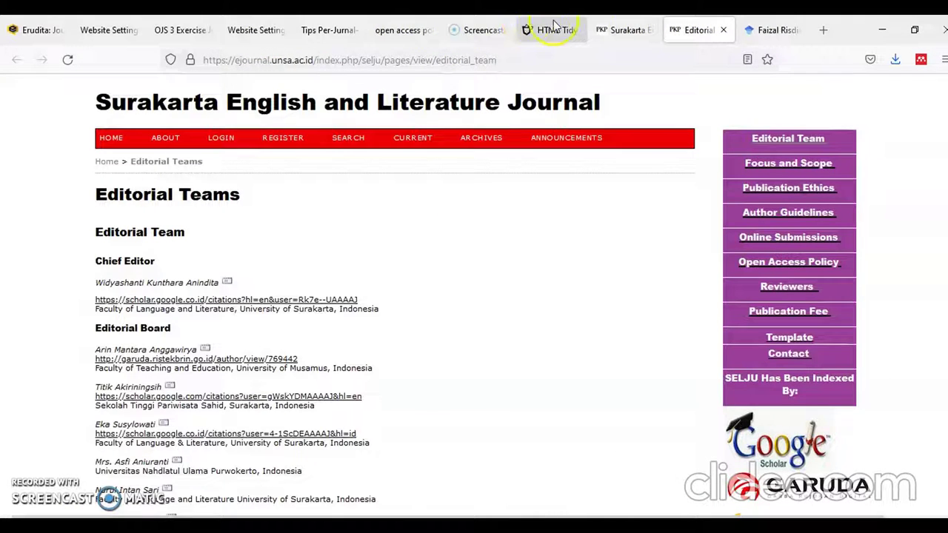
pyautogui.click(330, 29)
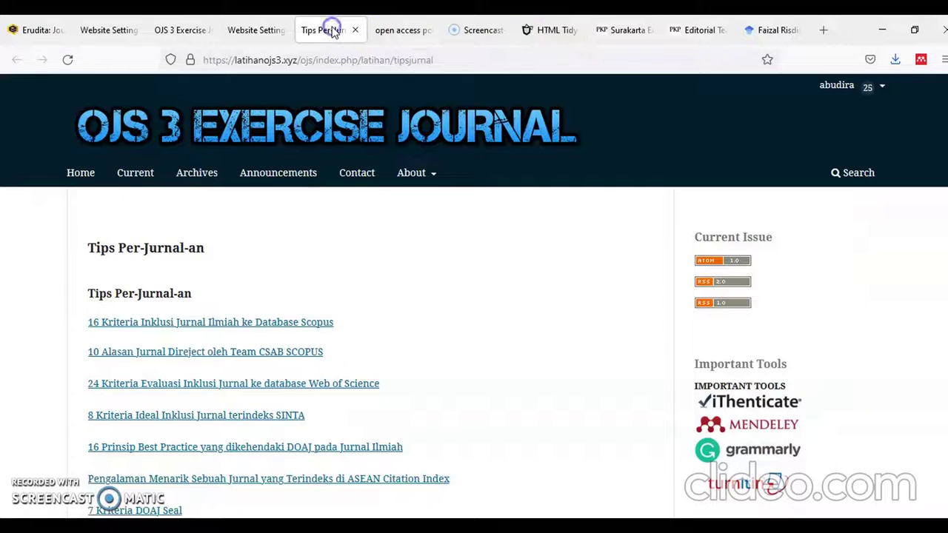
pyautogui.click(397, 31)
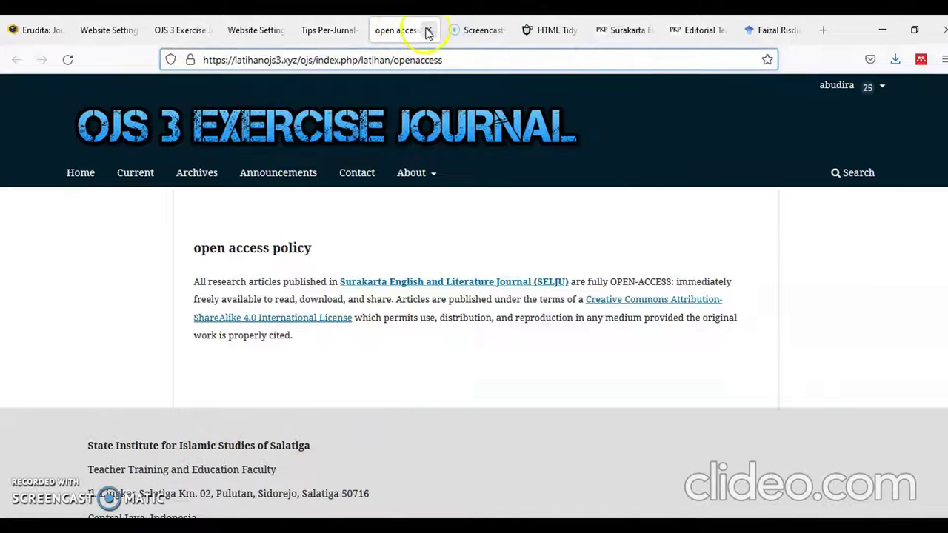
pyautogui.click(427, 29)
# Step: Return to the new static page form and set its title to "Editorial Team" and its path to "editorialteam"
pyautogui.click(272, 31)
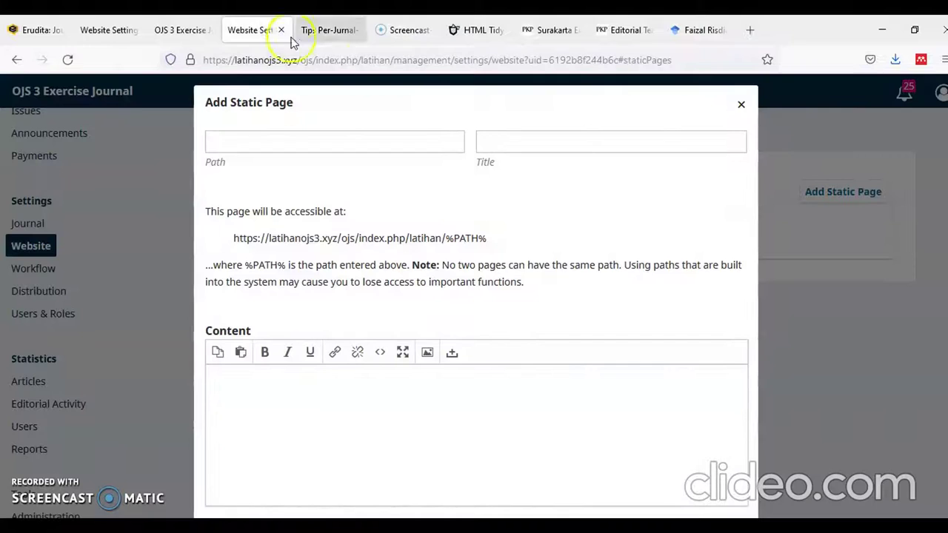
pyautogui.click(497, 141)
pyautogui.write('e')
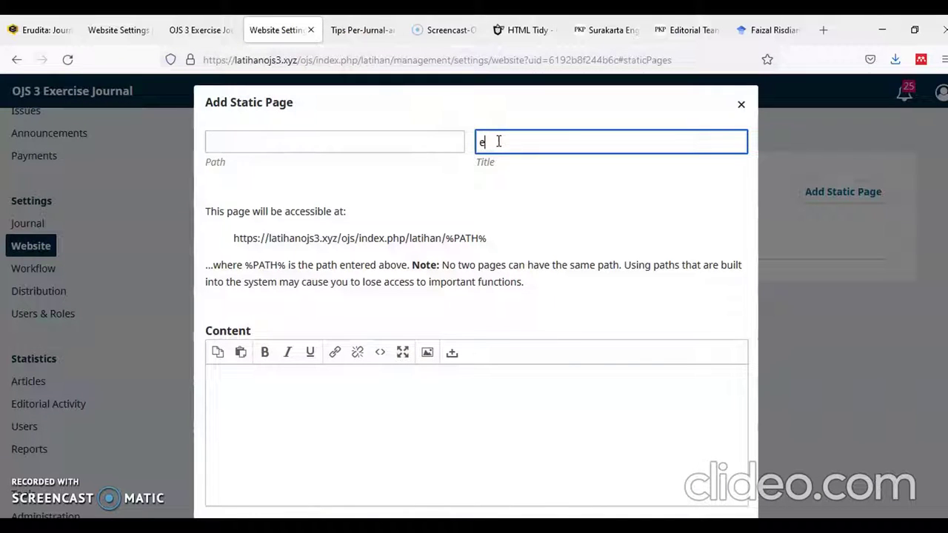
pyautogui.write('d')
pyautogui.click(515, 160)
pyautogui.click(383, 148)
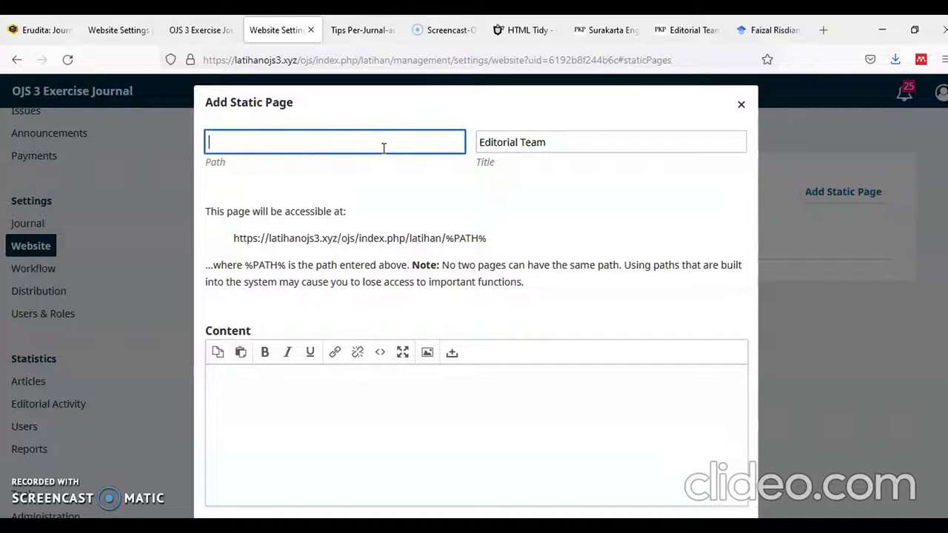
pyautogui.write('editot')
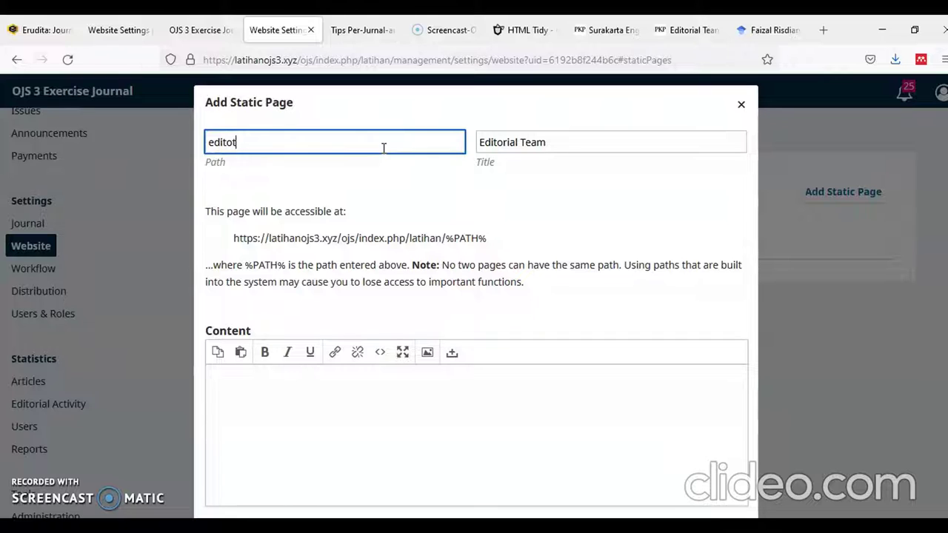
pyautogui.press('BackSpace')
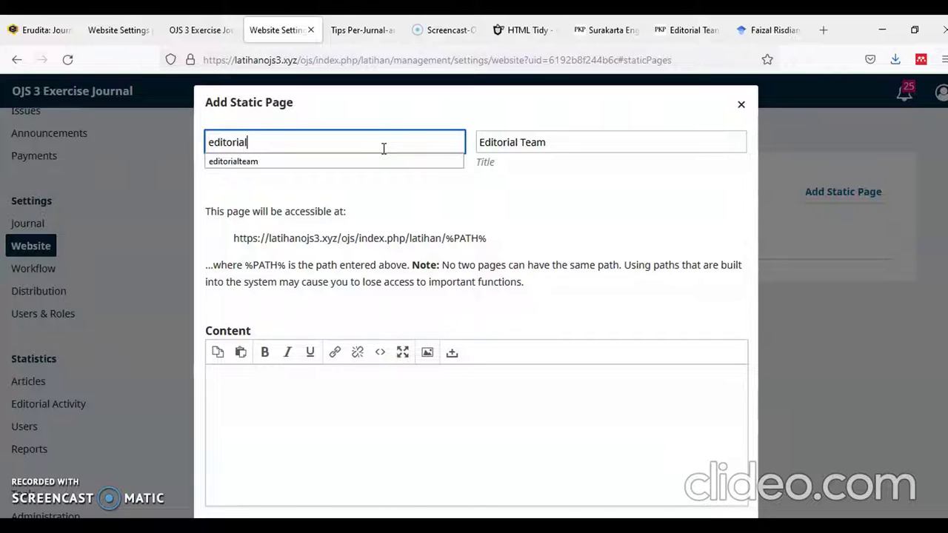
pyautogui.click(321, 161)
# Step: Enter "Editor in chief" and the editor's full name on separate lines in the page content, and make the heading bold
pyautogui.scroll(-1, 363, 222)
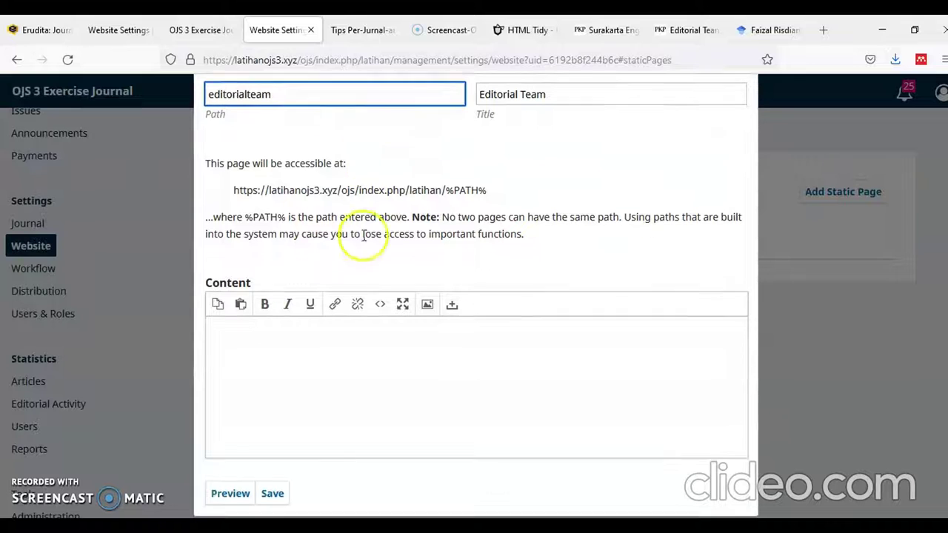
pyautogui.click(288, 327)
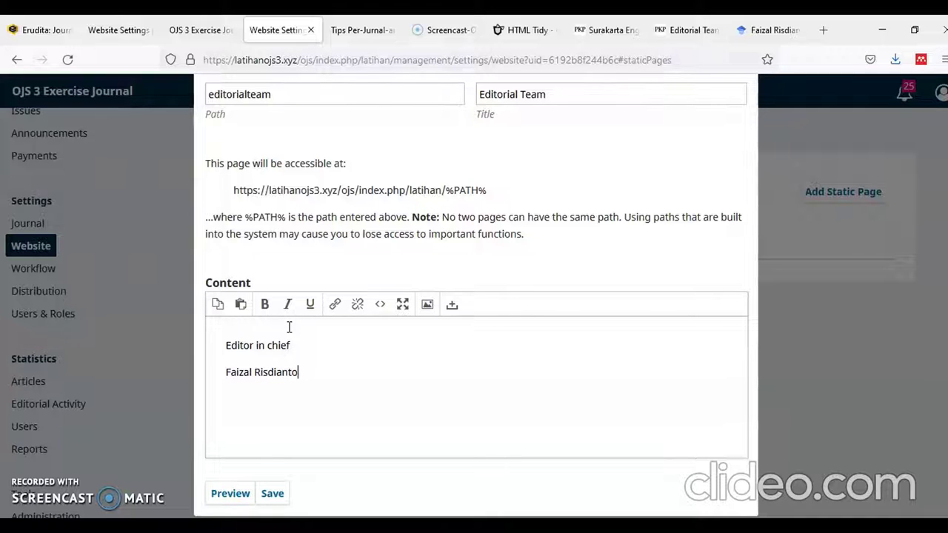
pyautogui.moveTo(295, 345); pyautogui.dragTo(215, 345)
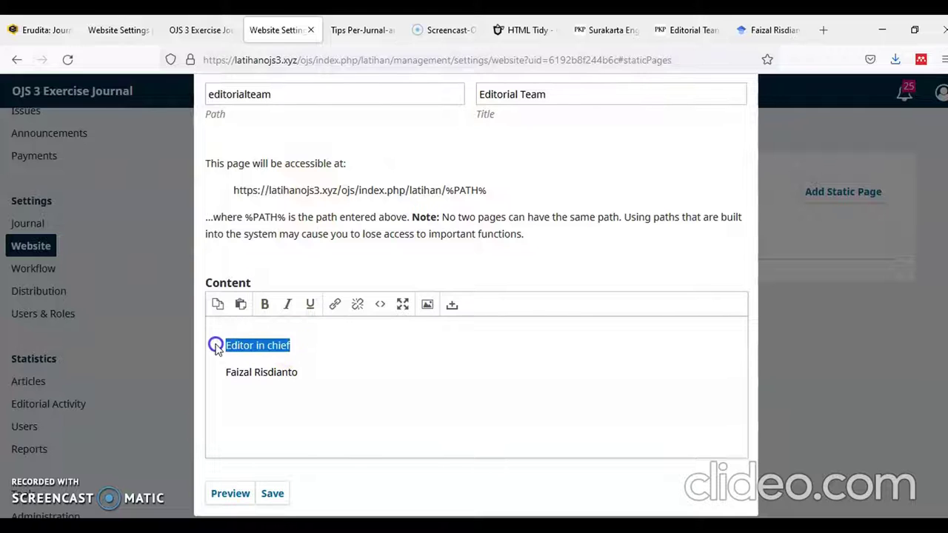
pyautogui.click(267, 314)
pyautogui.click(316, 378)
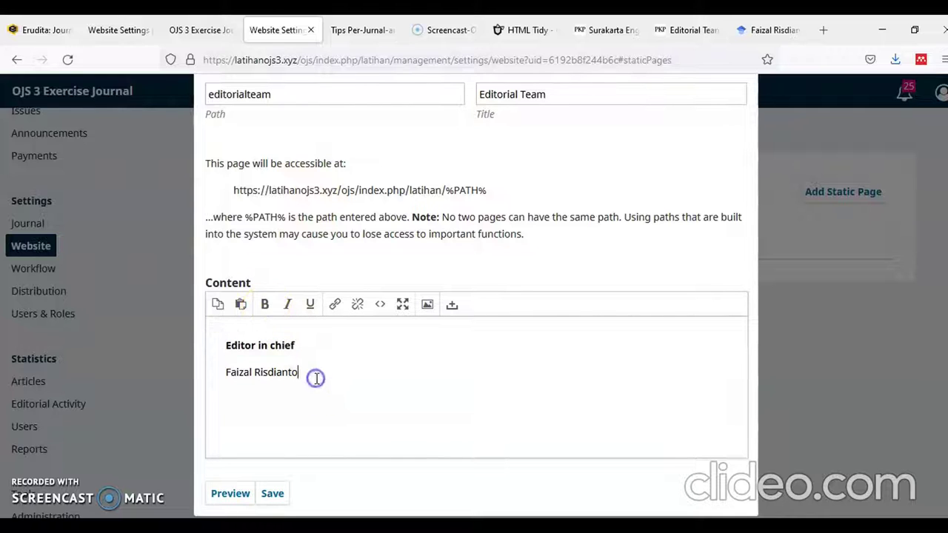
# Step: Select the editor's name in the content, copy the web address of the editor's Google Scholar profile and return to the static page form
pyautogui.moveTo(281, 374); pyautogui.dragTo(225, 374)
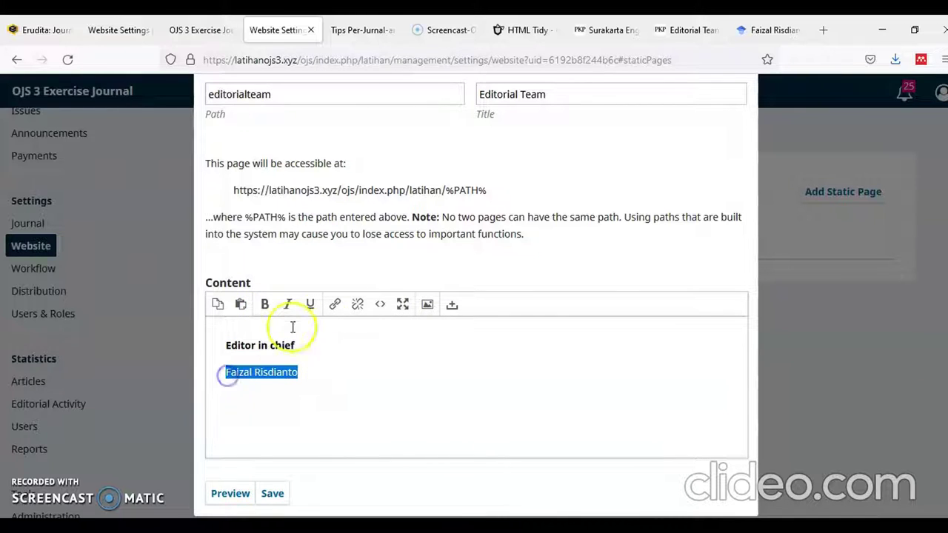
pyautogui.click(771, 29)
pyautogui.click(536, 59)
pyautogui.rightClick(536, 59)
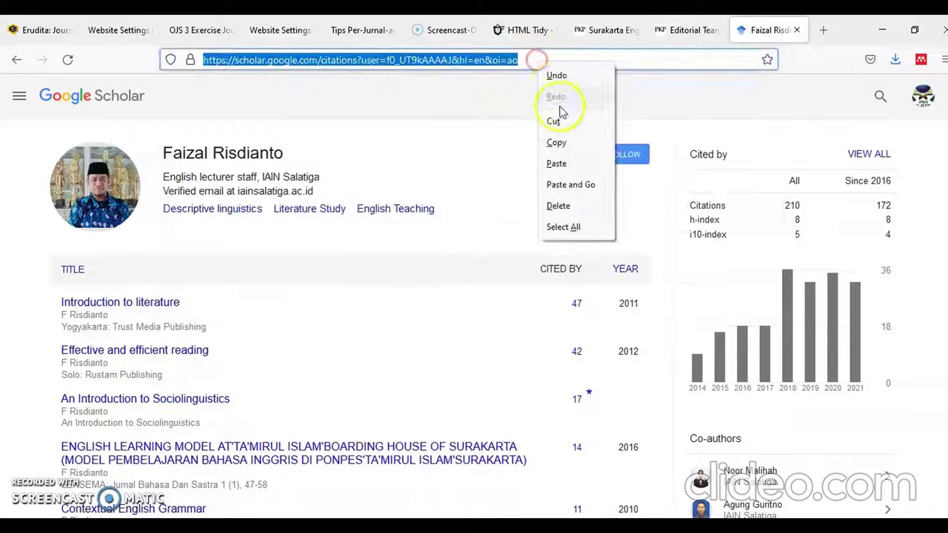
pyautogui.click(560, 142)
pyautogui.click(678, 31)
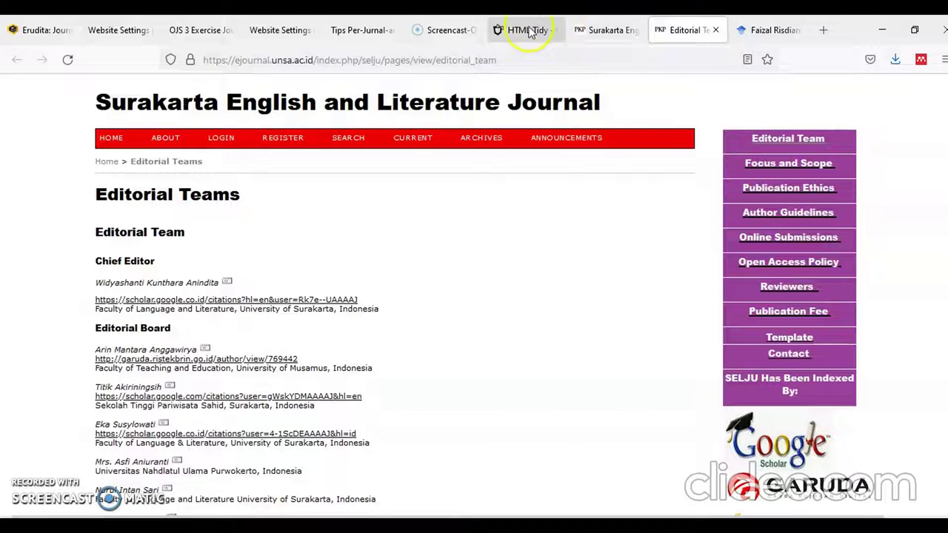
pyautogui.click(363, 33)
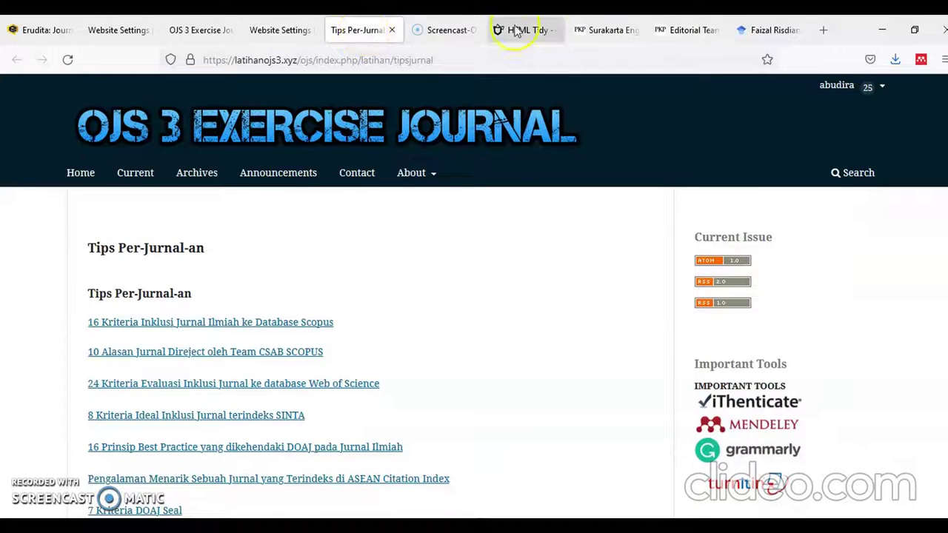
pyautogui.click(301, 30)
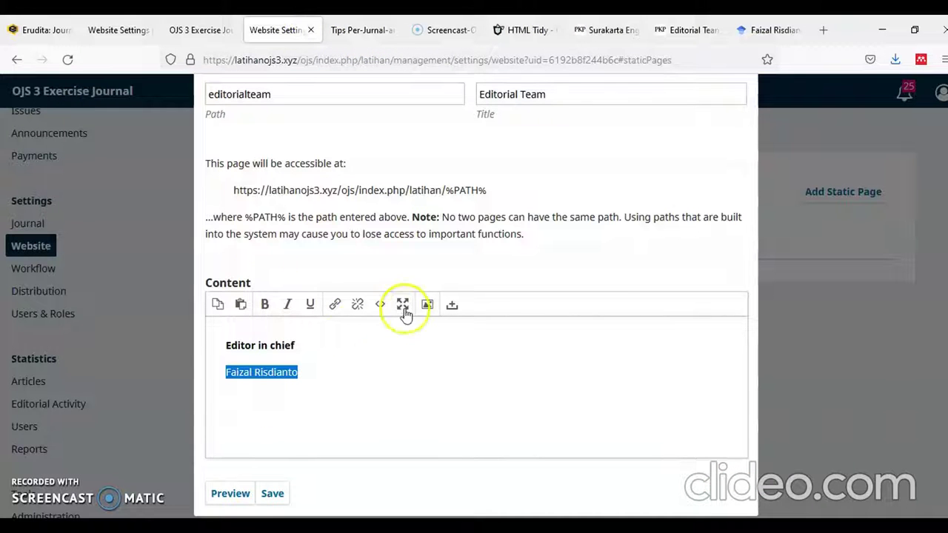
# Step: Link the selected editor's name to the copied Google Scholar profile address, with the target set to New window
pyautogui.click(336, 305)
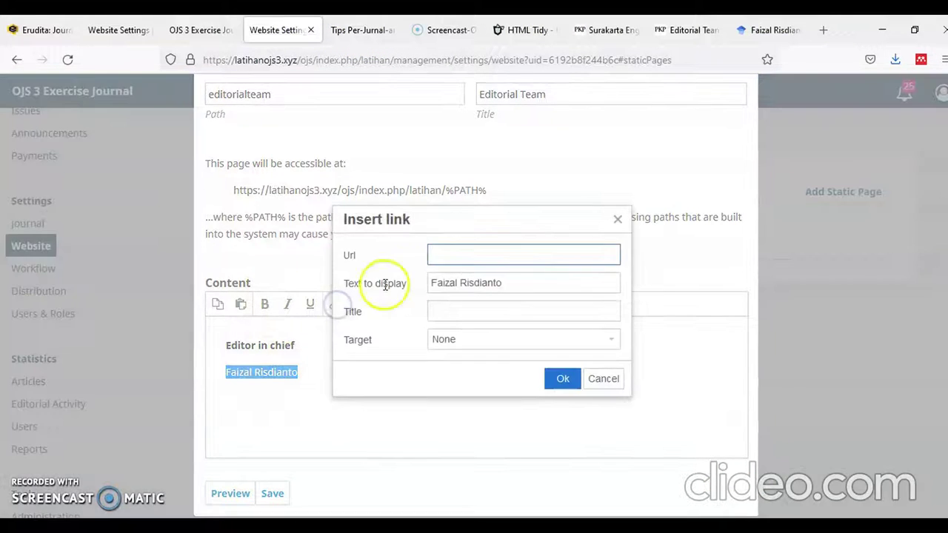
pyautogui.rightClick(452, 255)
pyautogui.click(488, 355)
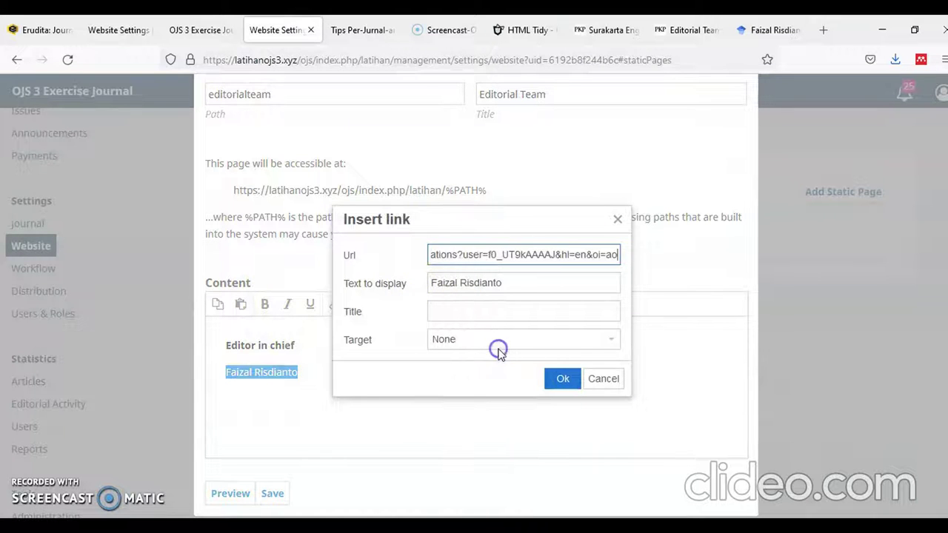
pyautogui.click(610, 343)
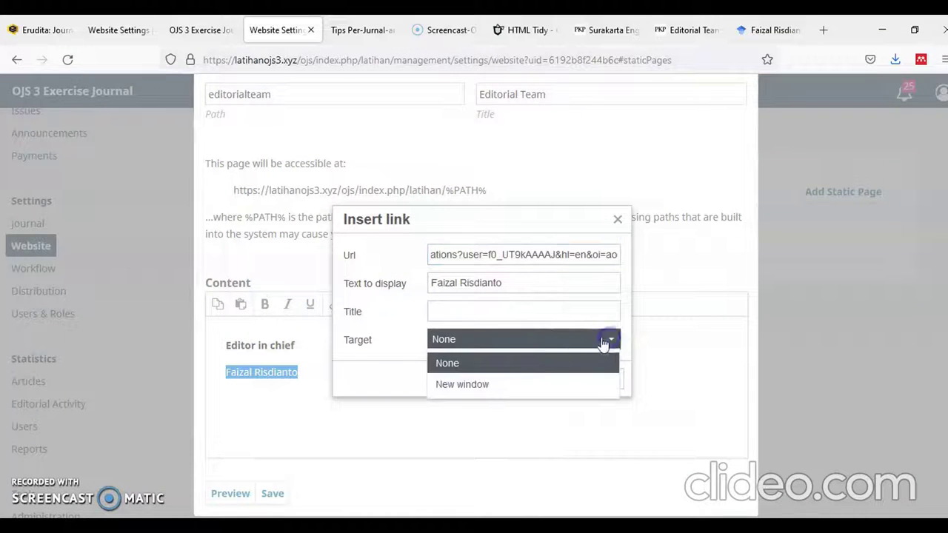
pyautogui.click(525, 383)
pyautogui.click(560, 378)
pyautogui.click(456, 377)
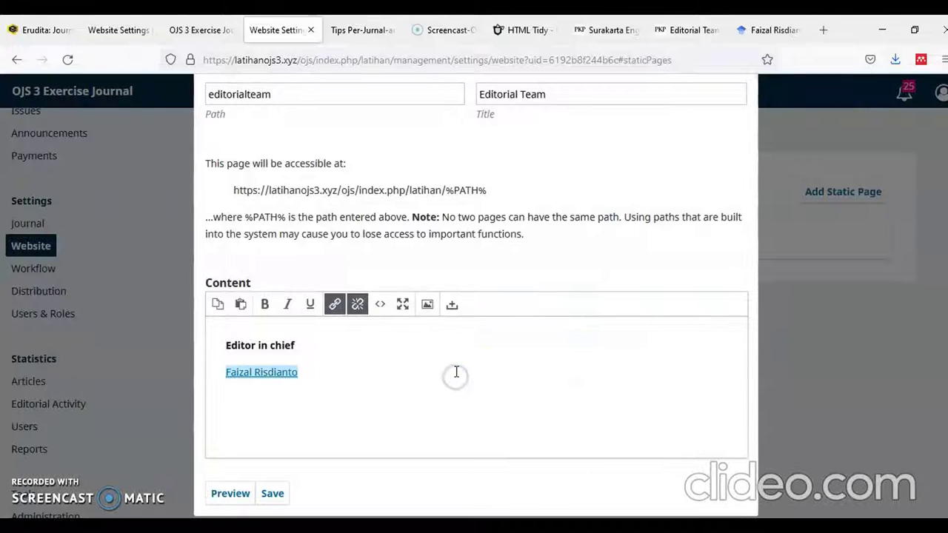
# Step: Add a comma and the affiliation "IAIN Salatiga" after the linked editor's name, on the same line
pyautogui.click(401, 373)
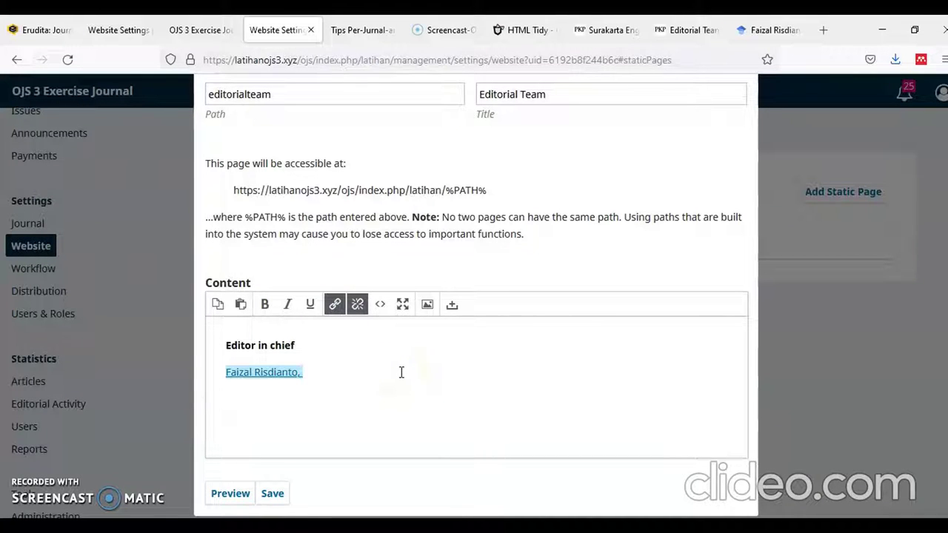
pyautogui.press('Return')
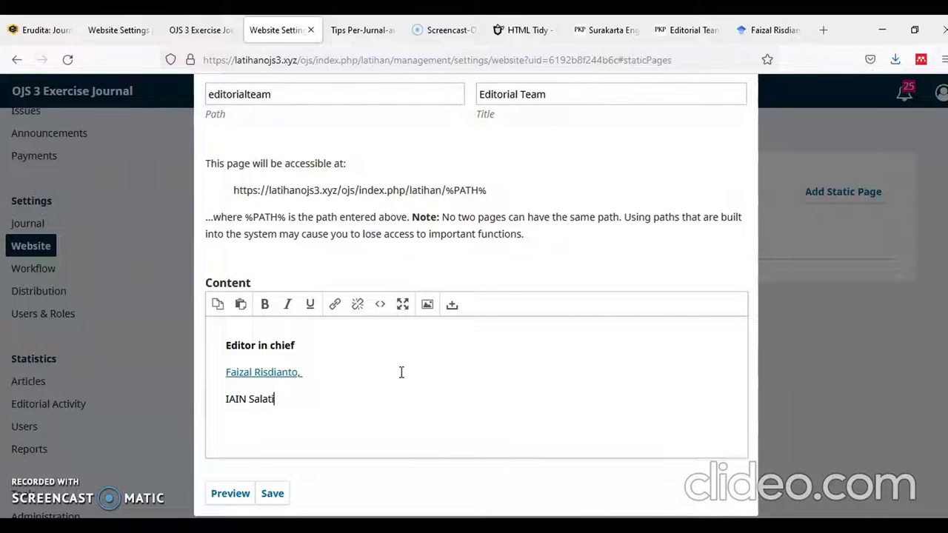
pyautogui.tripleClick(337, 375)
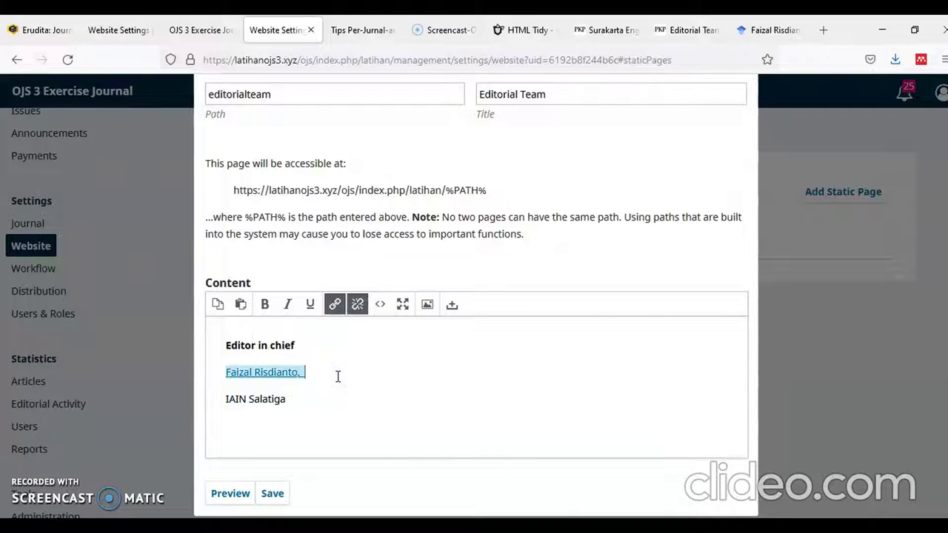
pyautogui.click(337, 376)
pyautogui.press('Delete')
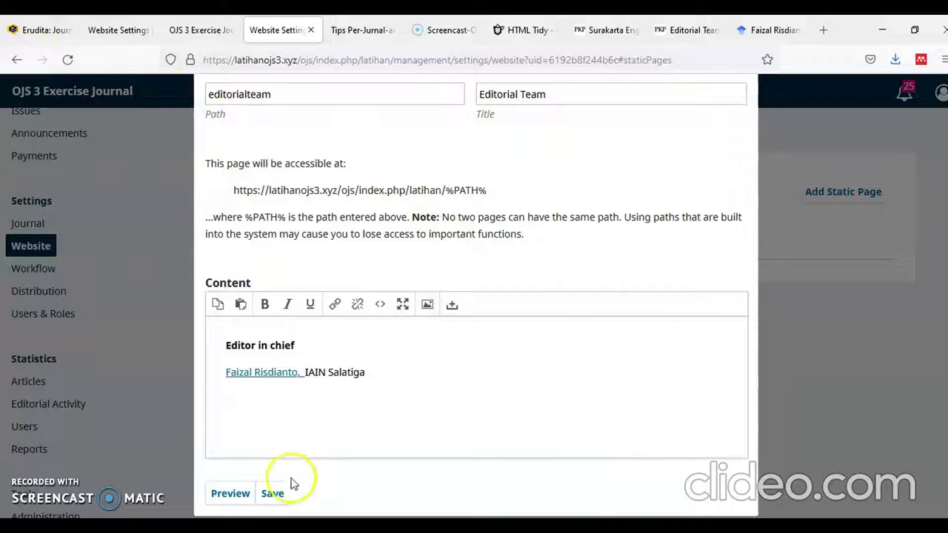
# Step: Save the Editorial Team static page and view it in a separate browser tab
pyautogui.click(272, 494)
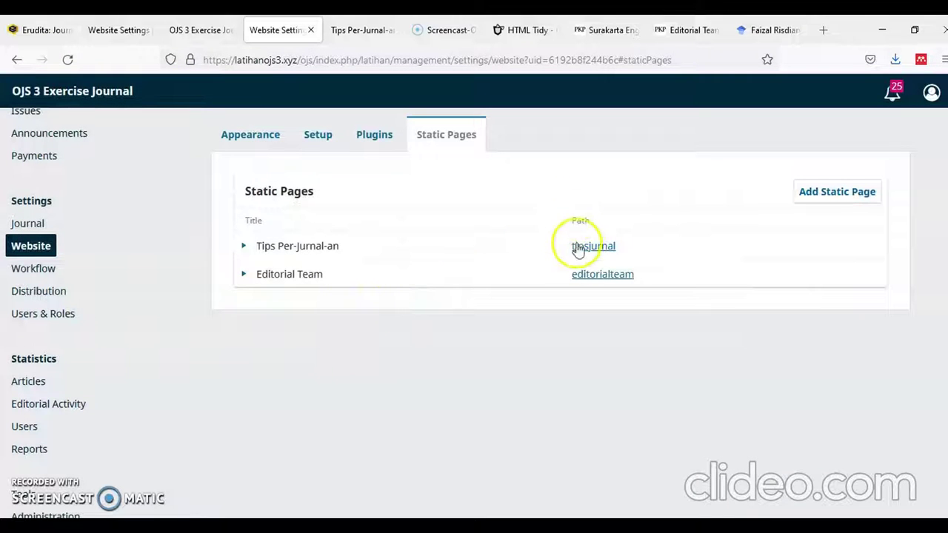
pyautogui.rightClick(584, 278)
pyautogui.click(603, 287)
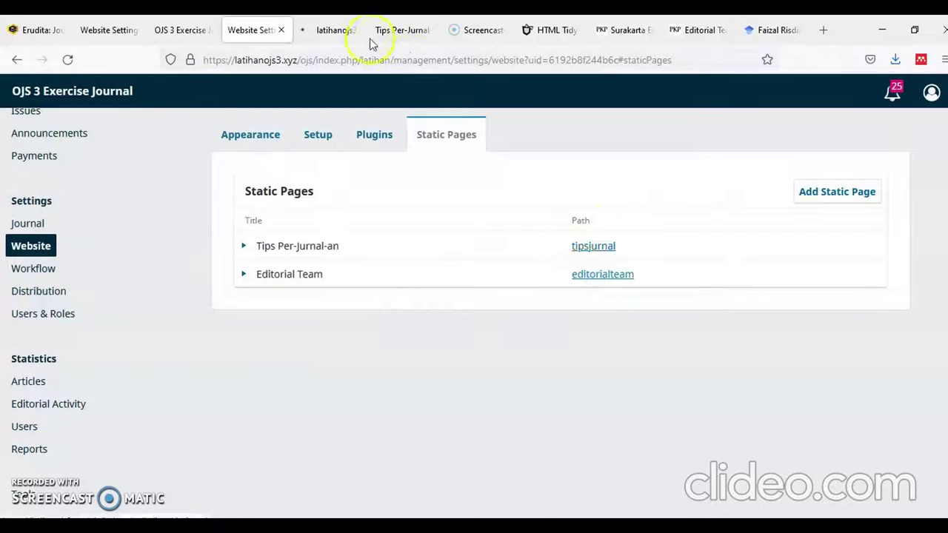
pyautogui.click(334, 30)
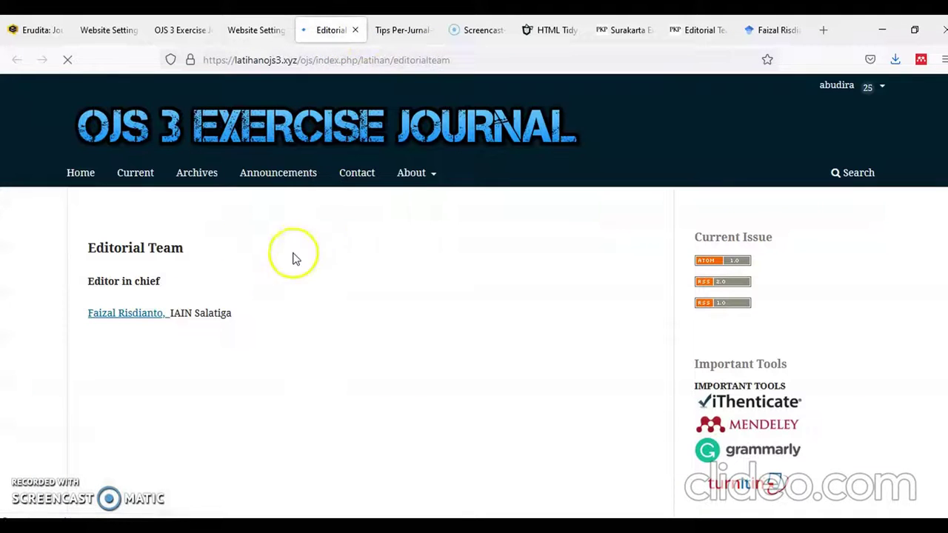
# Step: Test the editor's profile link on the published page and close the Google Scholar profile tab
pyautogui.middleClick(131, 320)
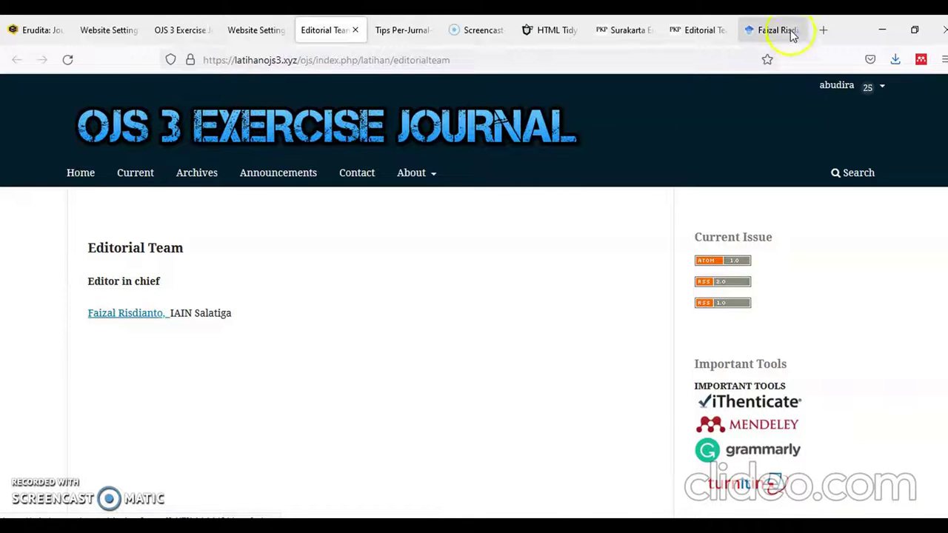
pyautogui.click(790, 31)
pyautogui.click(798, 31)
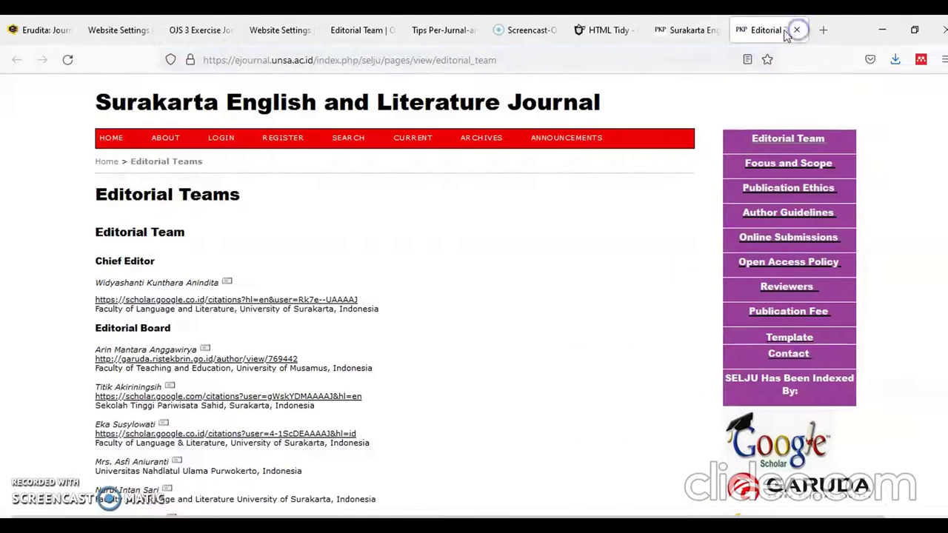
# Step: Copy the editorial team entries down to the managing editor from the SELJU journal's Editorial Team page
pyautogui.scroll(-1, 320, 200)
pyautogui.scroll(-2, 320, 226)
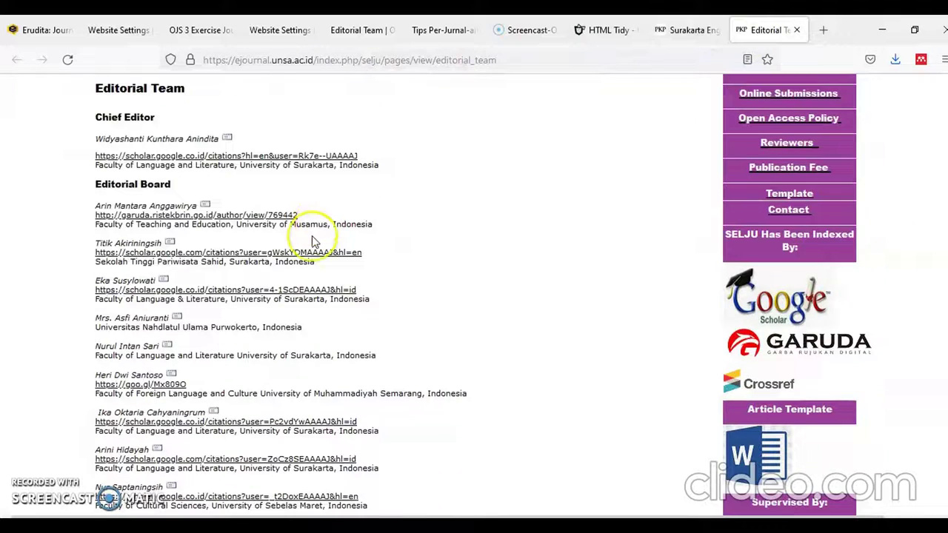
pyautogui.scroll(-2, 312, 236)
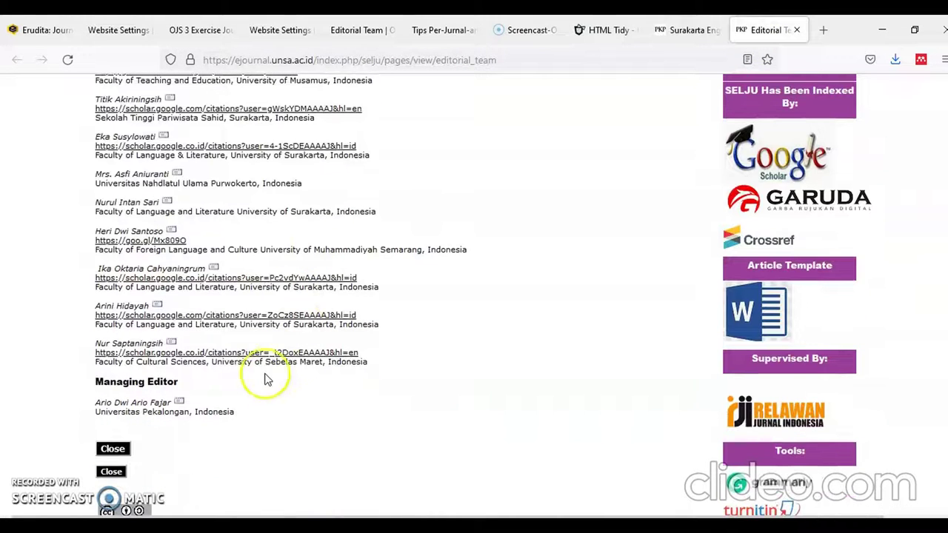
pyautogui.moveTo(249, 420); pyautogui.dragTo(96, 175)
pyautogui.rightClick(99, 178)
pyautogui.click(113, 190)
# Step: Switch to HTML Tidy and clear the old open-access statement from the HTML source pane
pyautogui.click(597, 28)
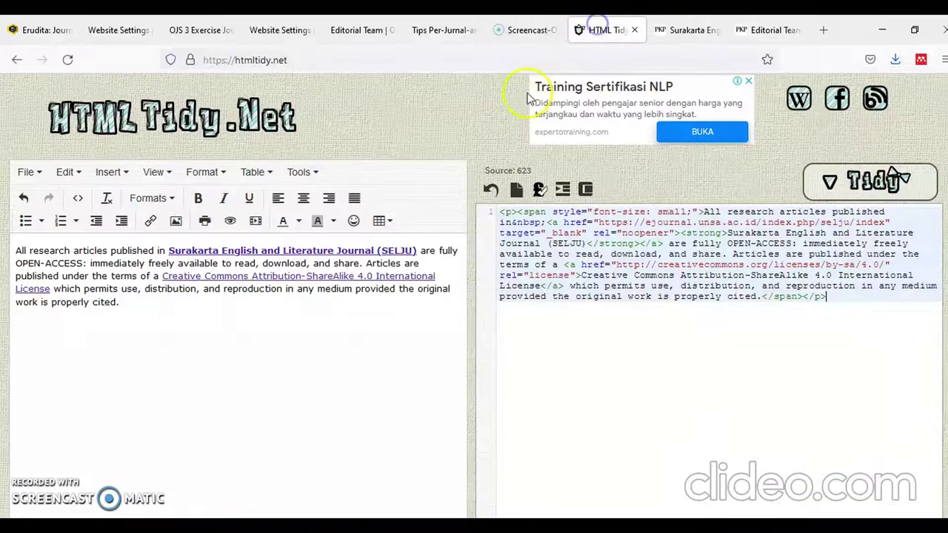
pyautogui.click(563, 233)
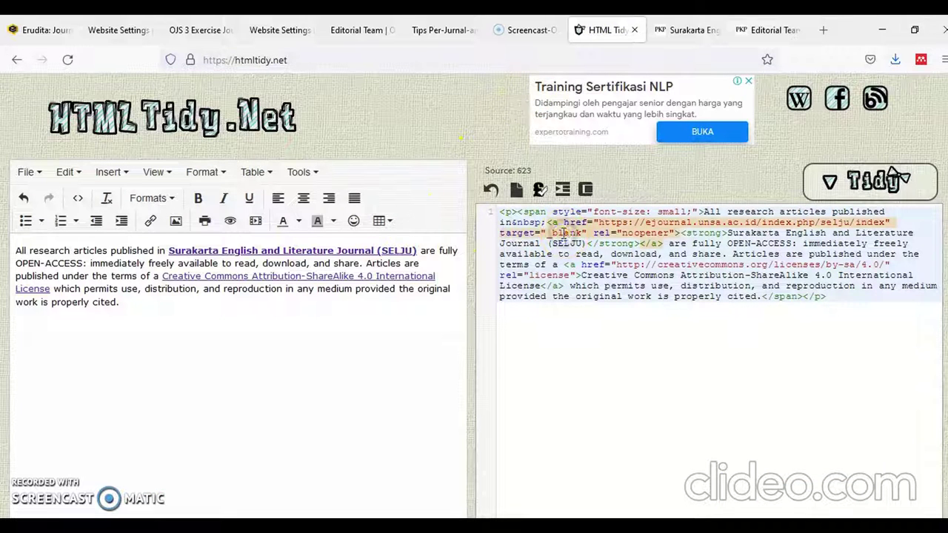
pyautogui.hotkey('ctrl', 'a')
pyautogui.press('Delete')
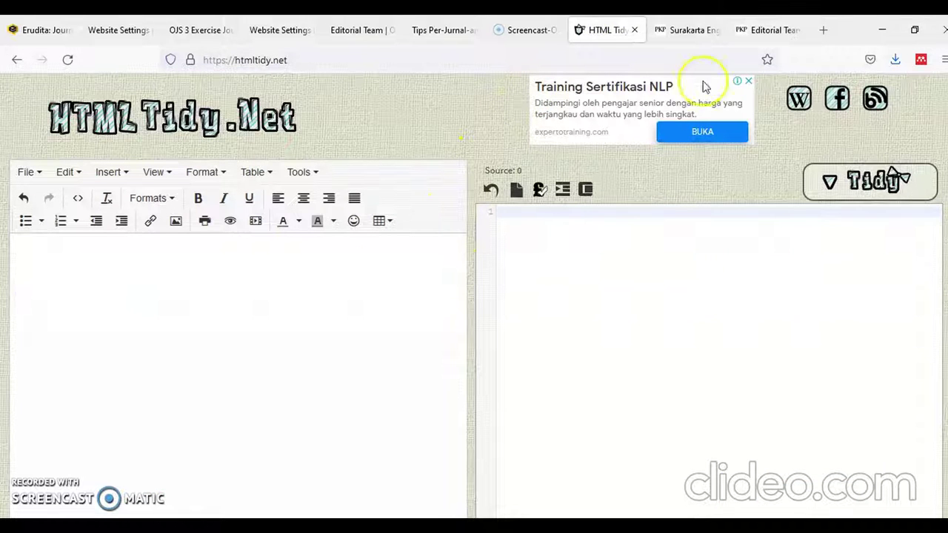
# Step: Try pasting the copied editorial team list into the HTML source pane, and clear the content again
pyautogui.rightClick(570, 218)
pyautogui.click(617, 321)
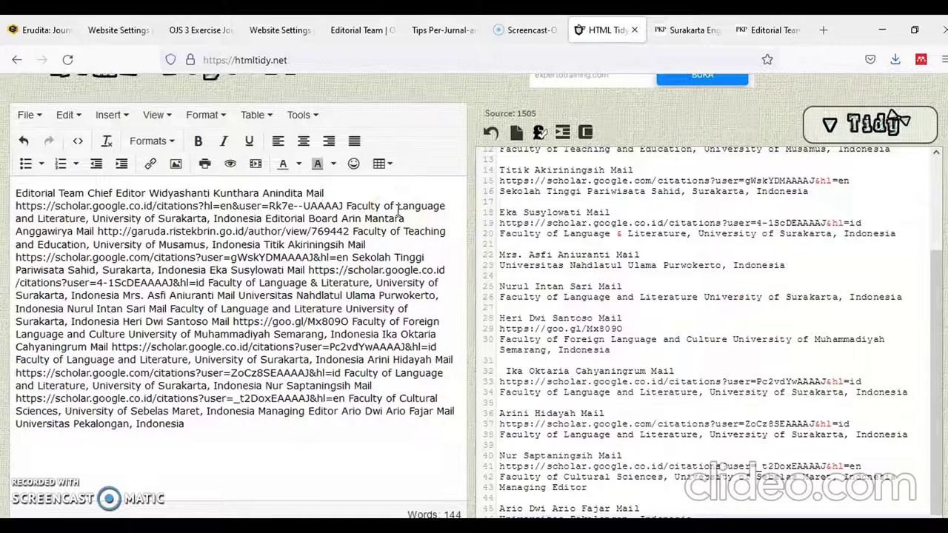
pyautogui.click(282, 232)
pyautogui.hotkey('ctrl', 'a')
pyautogui.press('BackSpace')
# Step: Paste the copied editorial team list into the visual editor of HTML Tidy and check it from the beginning
pyautogui.click(136, 194)
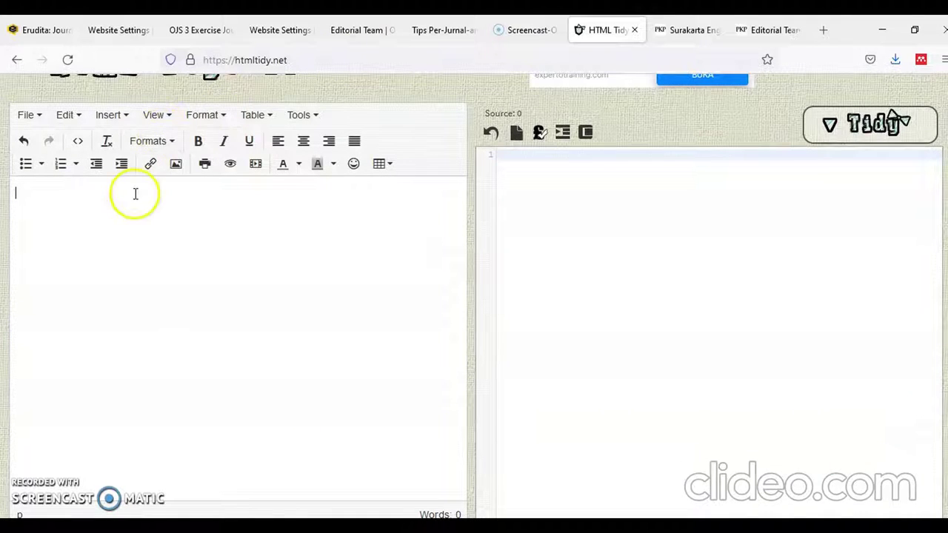
pyautogui.rightClick(136, 195)
pyautogui.click(178, 297)
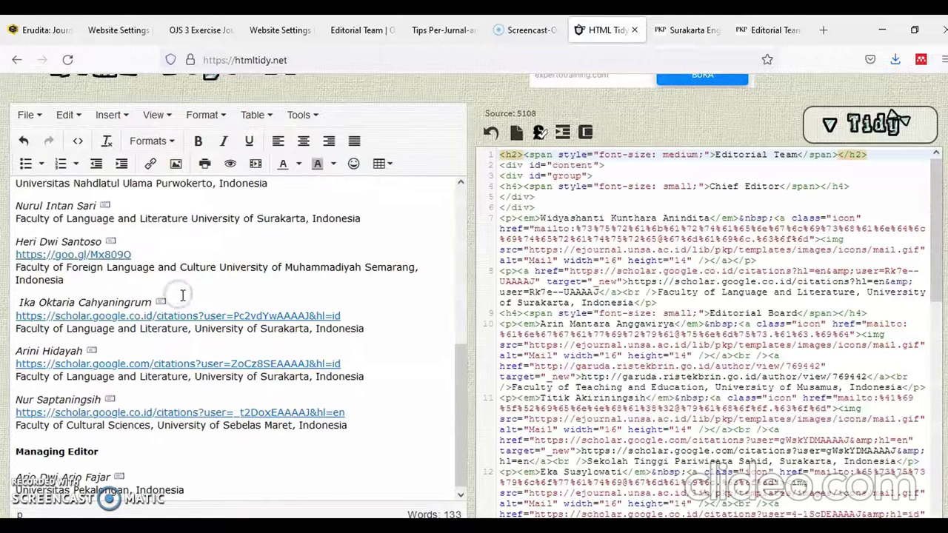
pyautogui.scroll(10, 159, 290)
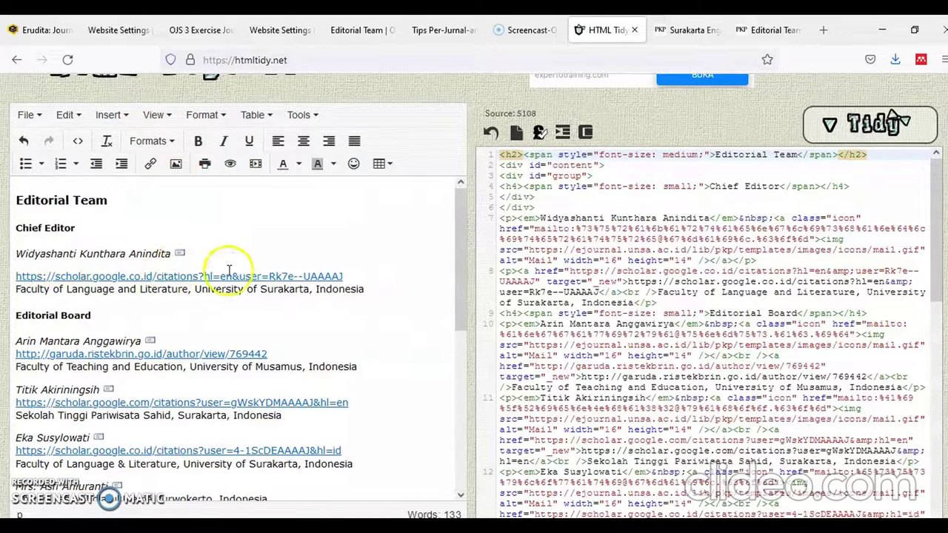
# Step: Remove the "Editorial Team" heading in the visual editor and copy the complete generated HTML source
pyautogui.click(133, 208)
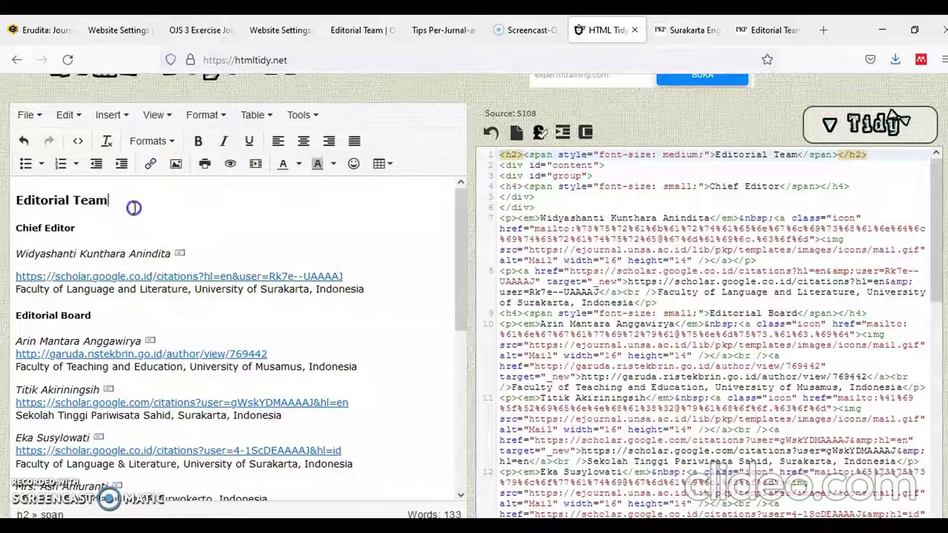
pyautogui.hotkey('shift', 'Home')
pyautogui.press('Delete')
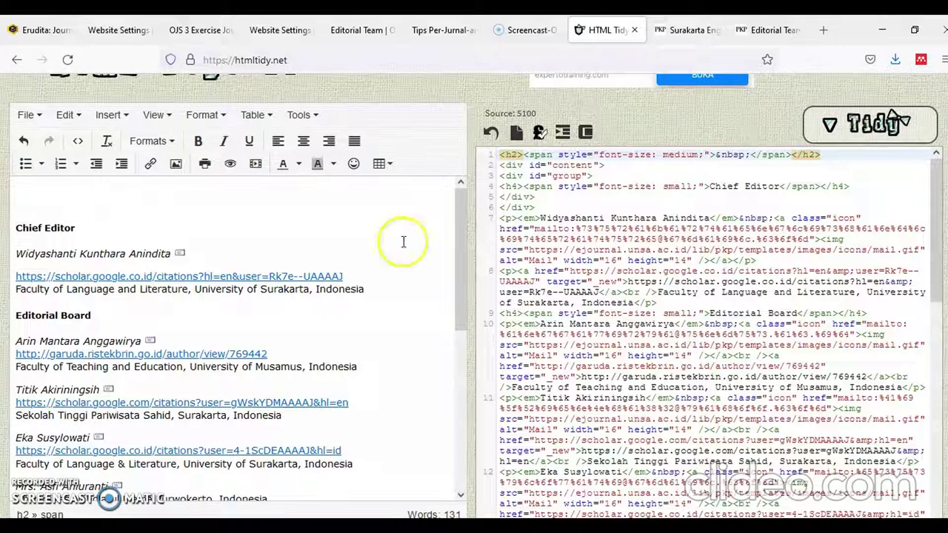
pyautogui.hotkey('ctrl', 'a')
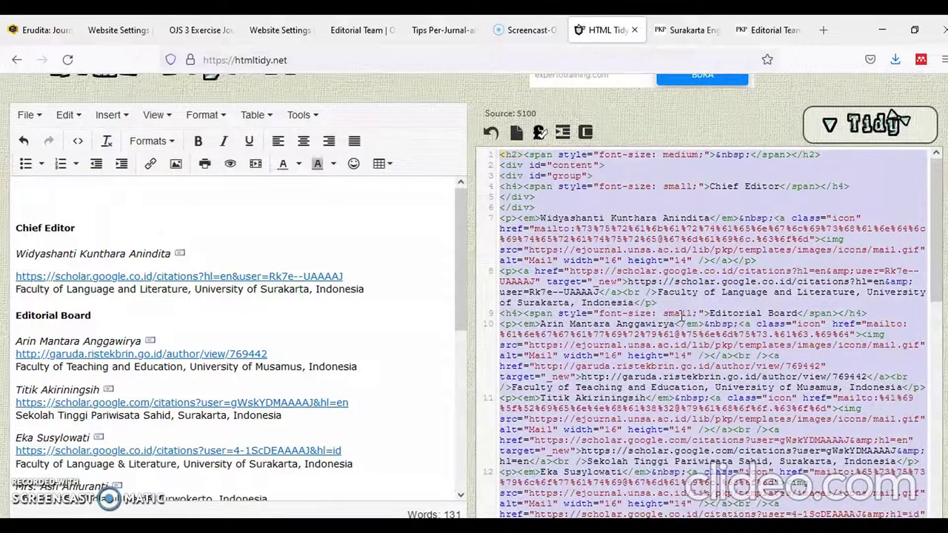
pyautogui.rightClick(748, 266)
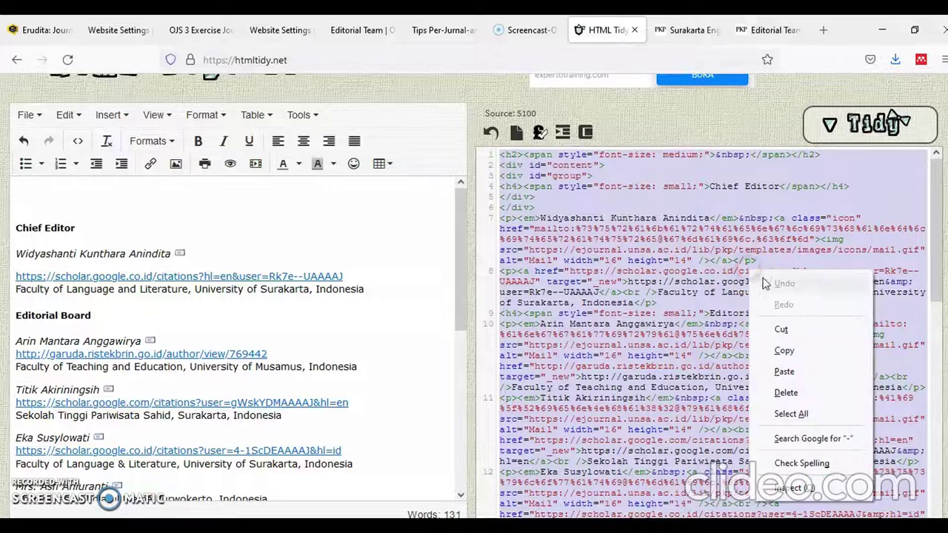
pyautogui.click(787, 348)
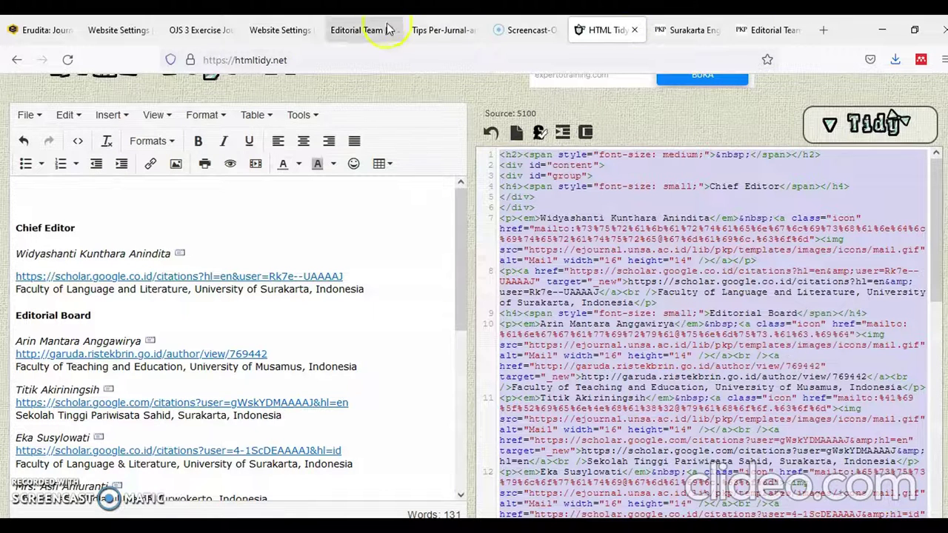
# Step: Open the Editorial Team static page for editing in the OJS website settings and show its content's source code
pyautogui.click(359, 28)
pyautogui.click(297, 31)
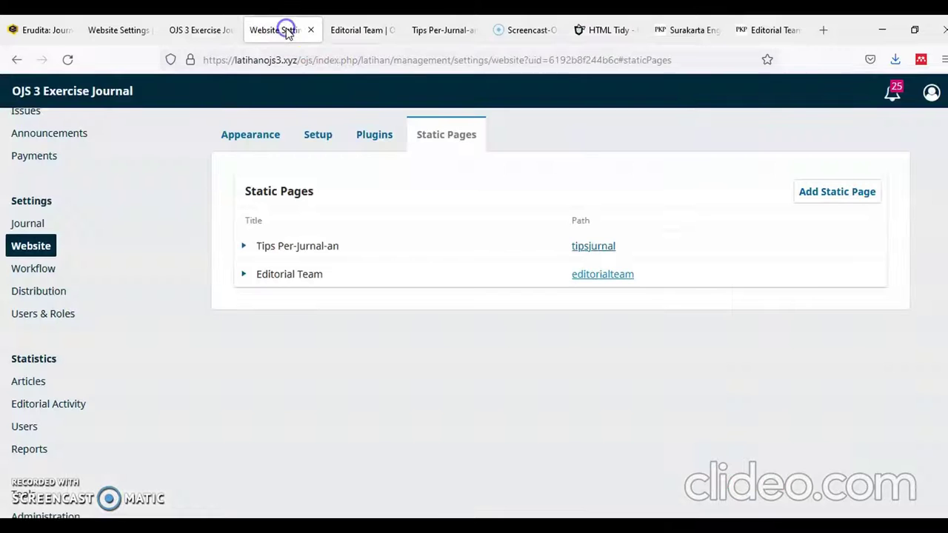
pyautogui.click(244, 275)
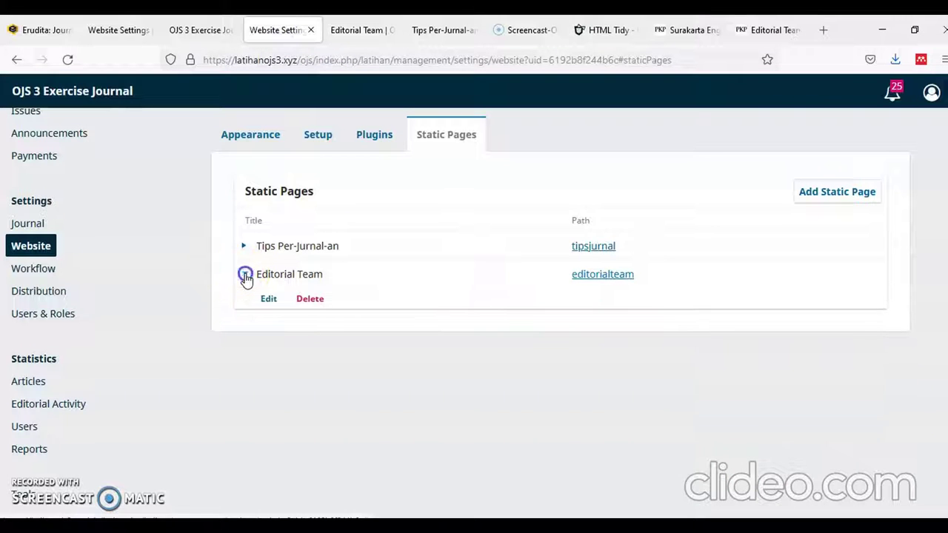
pyautogui.click(266, 299)
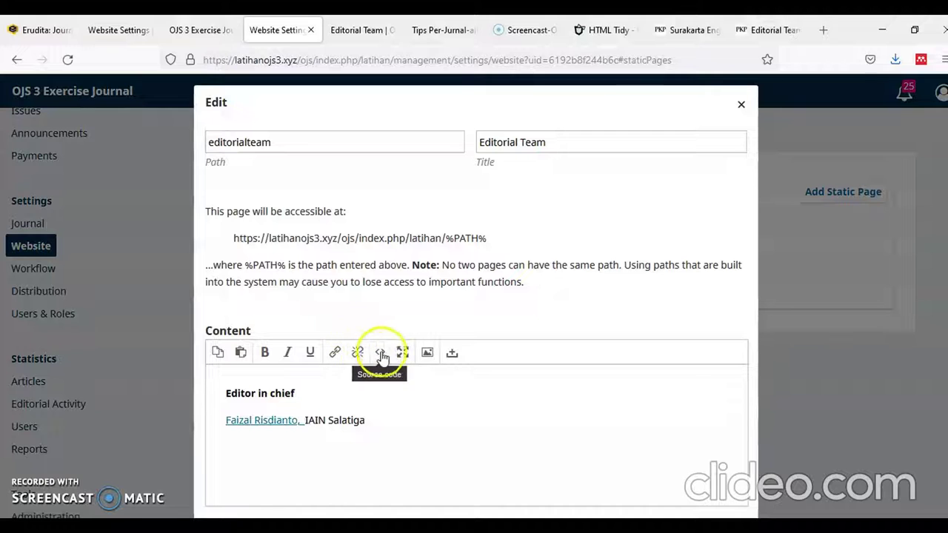
pyautogui.click(383, 356)
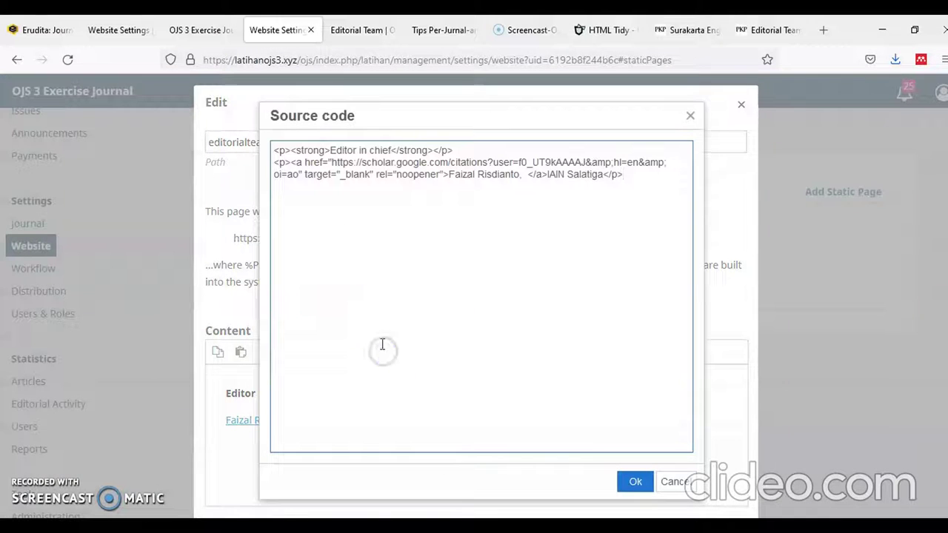
# Step: Add a <br> line after the existing source code, paste the copied team HTML below it, and apply the code
pyautogui.click(629, 180)
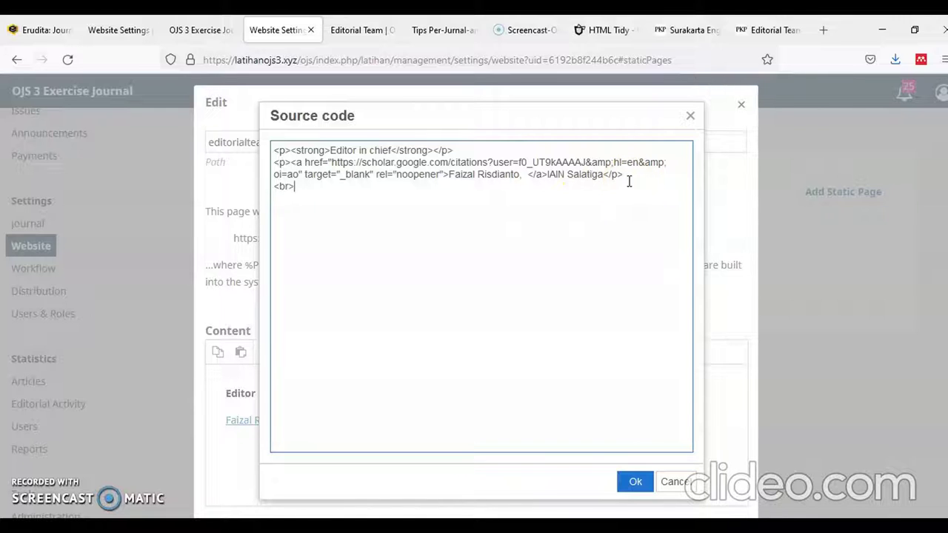
pyautogui.rightClick(329, 207)
pyautogui.click(373, 311)
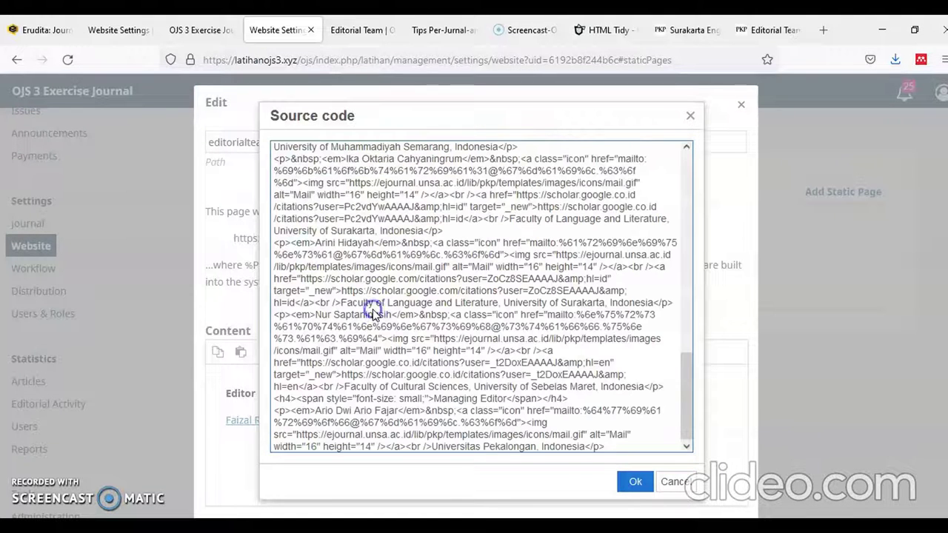
pyautogui.click(636, 482)
# Step: Delete the old "Editor in chief" heading, its editor entry and the extra blank space above the Chief Editor section
pyautogui.scroll(-3, 519, 394)
pyautogui.scroll(1, 519, 420)
pyautogui.scroll(-3, 519, 420)
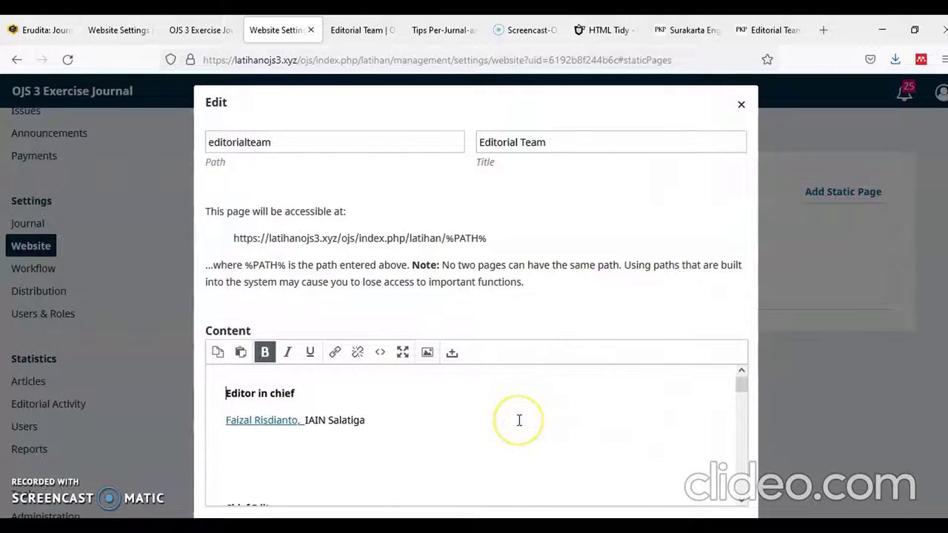
pyautogui.scroll(4, 520, 420)
pyautogui.scroll(3, 508, 423)
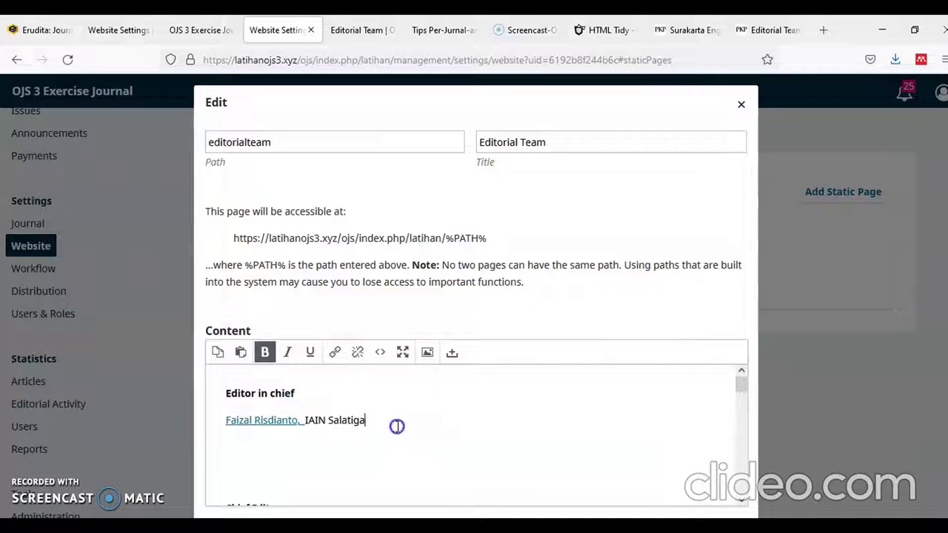
pyautogui.moveTo(391, 423); pyautogui.dragTo(213, 390)
pyautogui.press('Delete')
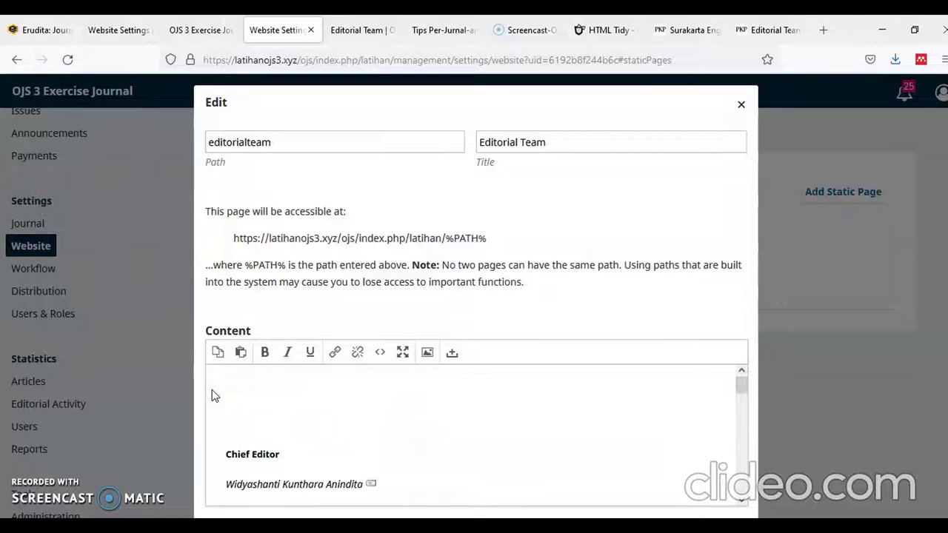
pyautogui.press('Delete')
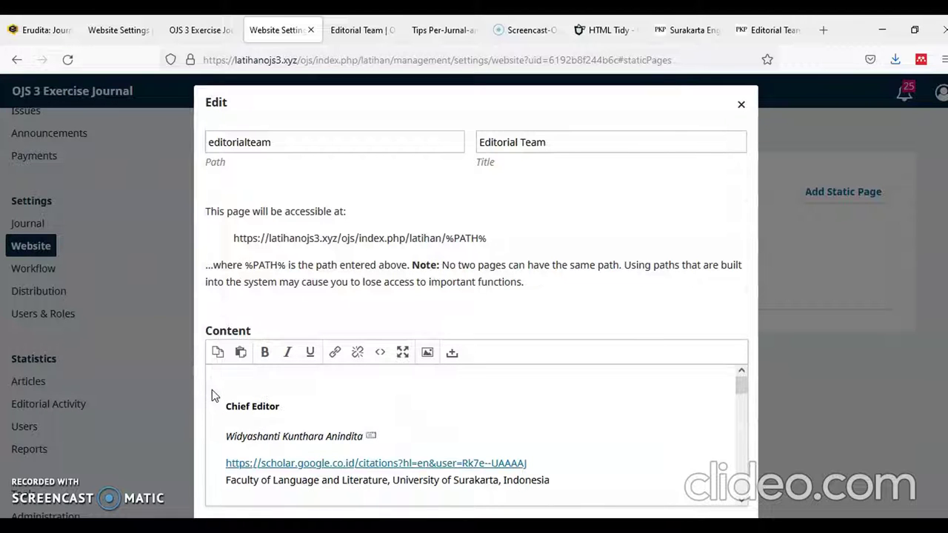
# Step: Save the Editorial Team static page and review the whole published team list in a new browser tab
pyautogui.scroll(-1, 852, 363)
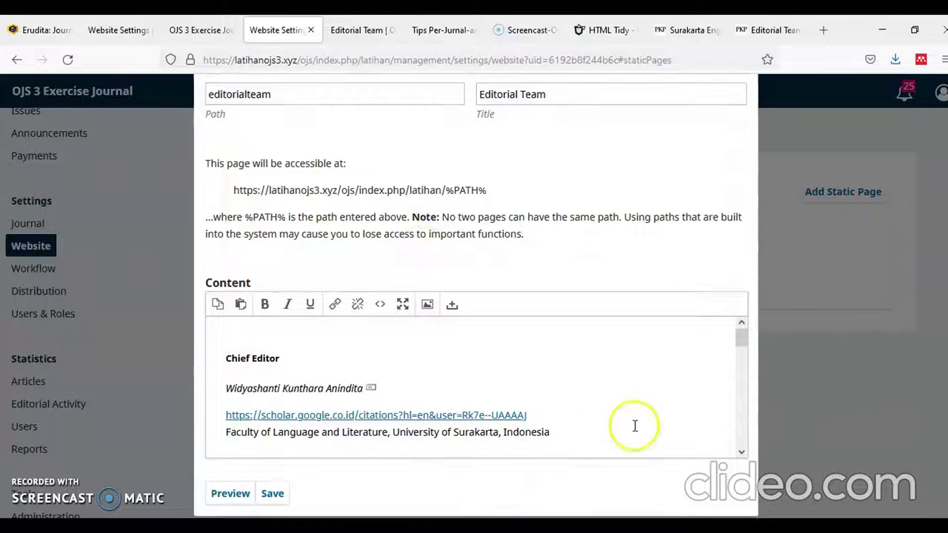
pyautogui.click(276, 491)
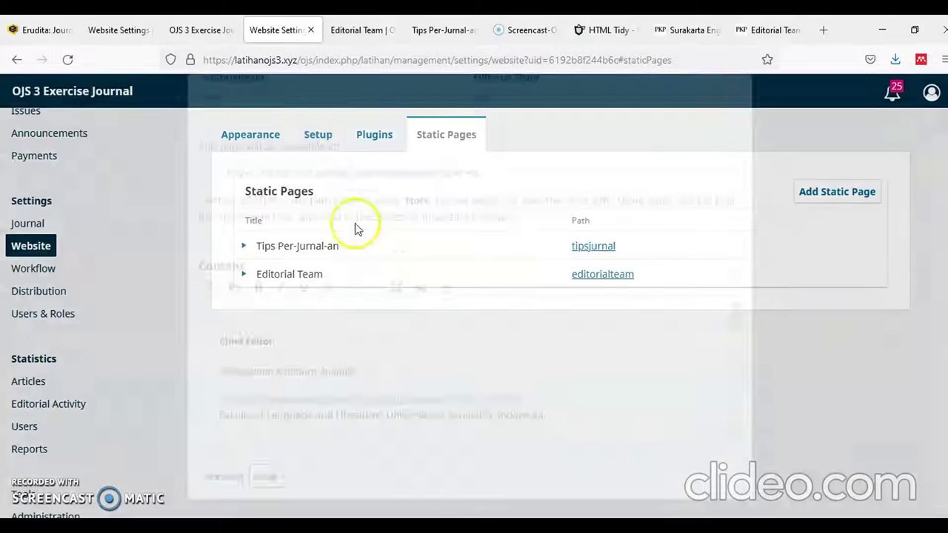
pyautogui.rightClick(586, 276)
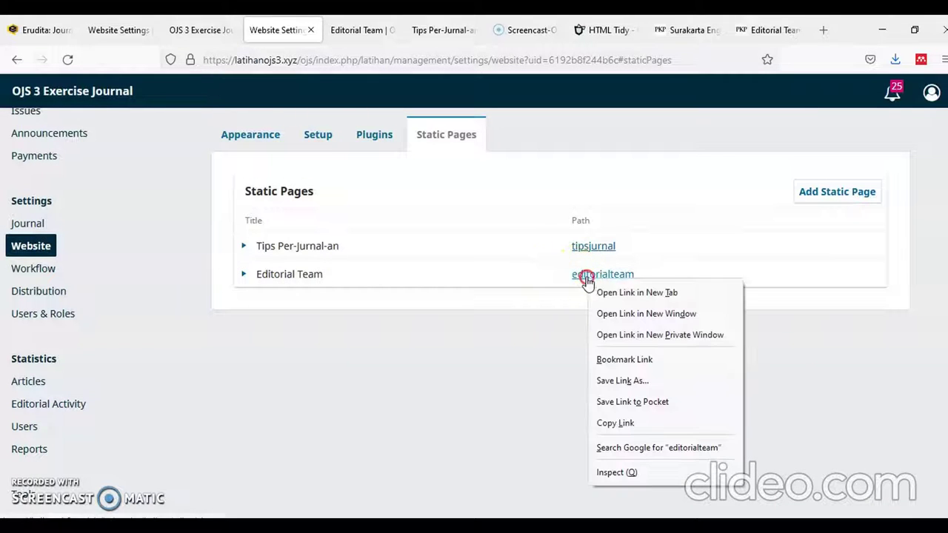
pyautogui.click(599, 290)
pyautogui.click(337, 30)
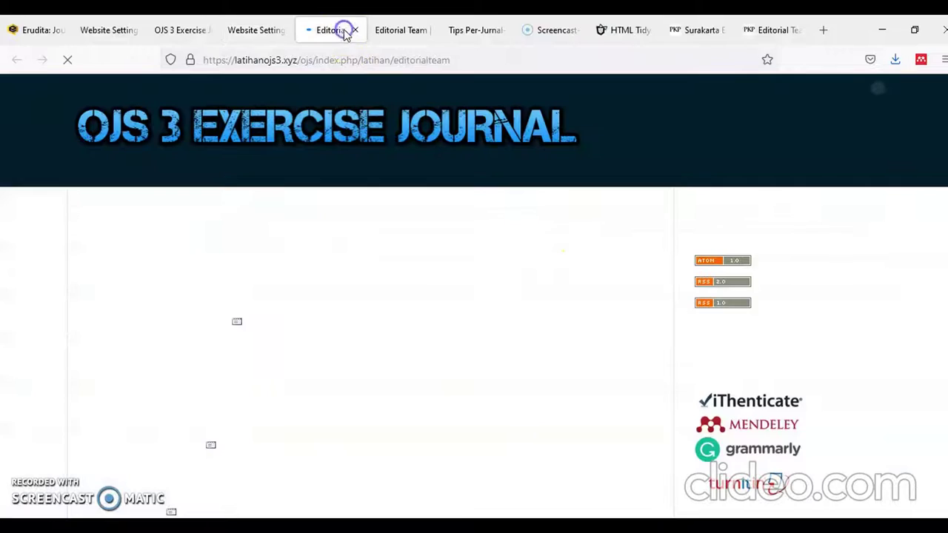
pyautogui.scroll(-10, 370, 289)
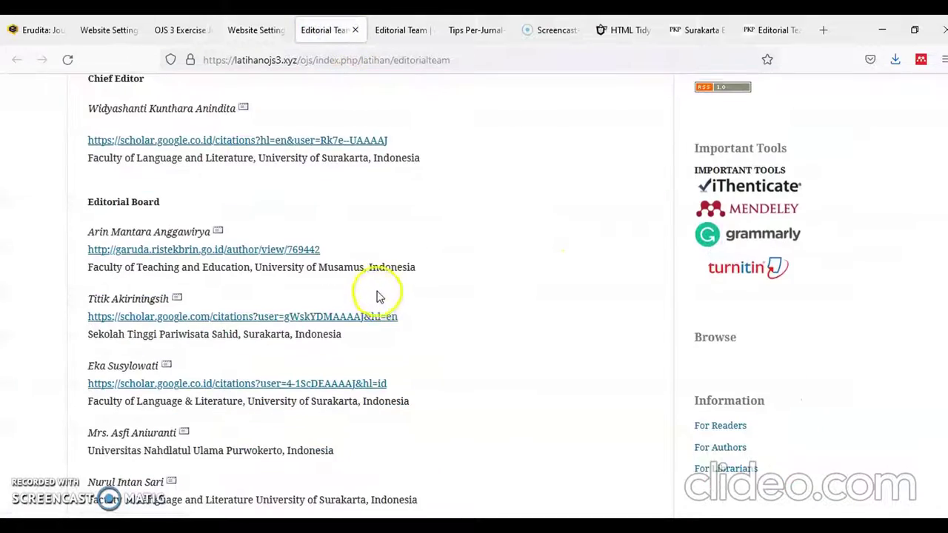
pyautogui.scroll(-5, 378, 295)
pyautogui.scroll(15, 378, 295)
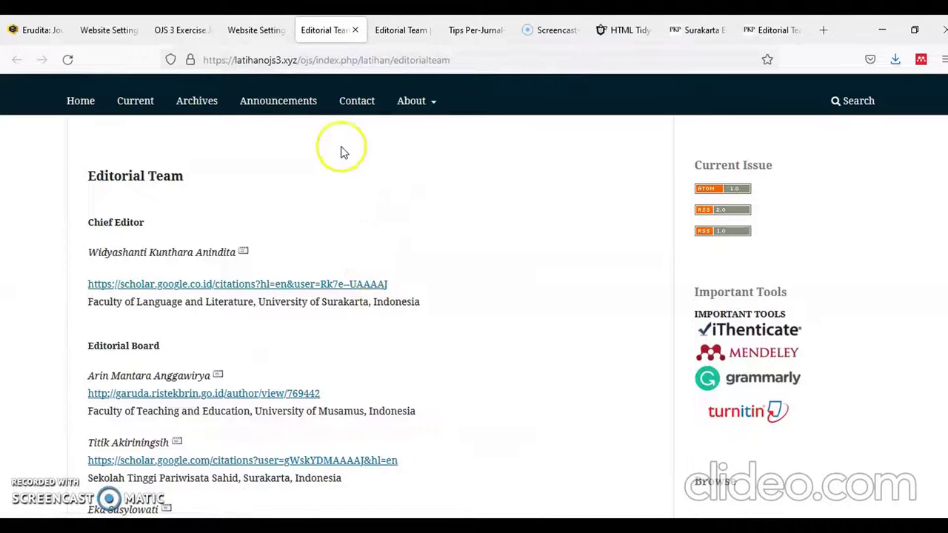
# Step: Copy the Open Access Policy heading and paragraph from the SELJU journal's site and return to HTML Tidy
pyautogui.click(259, 29)
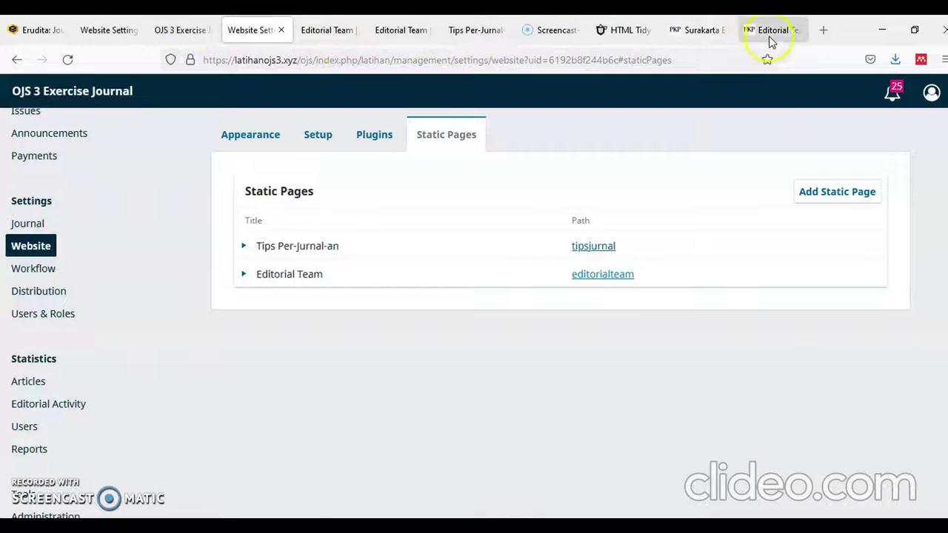
pyautogui.click(707, 31)
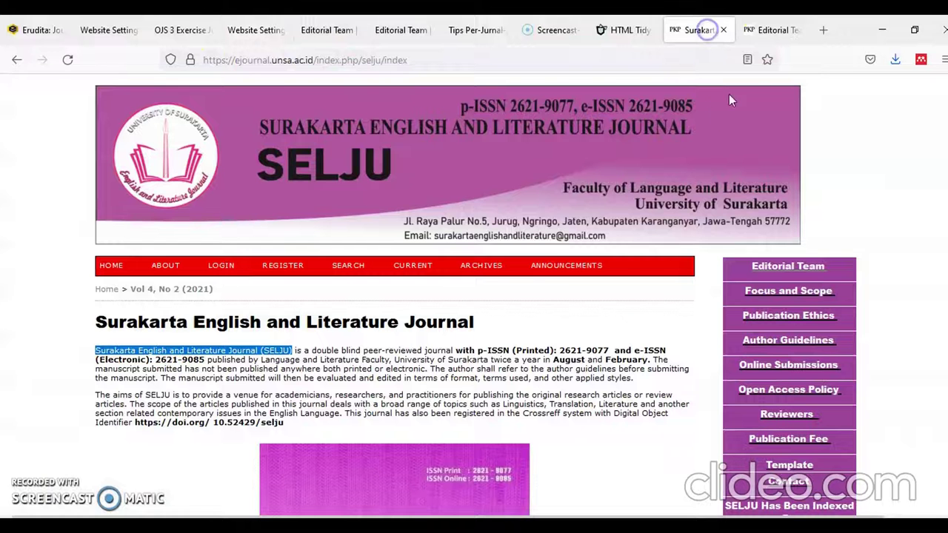
pyautogui.click(778, 386)
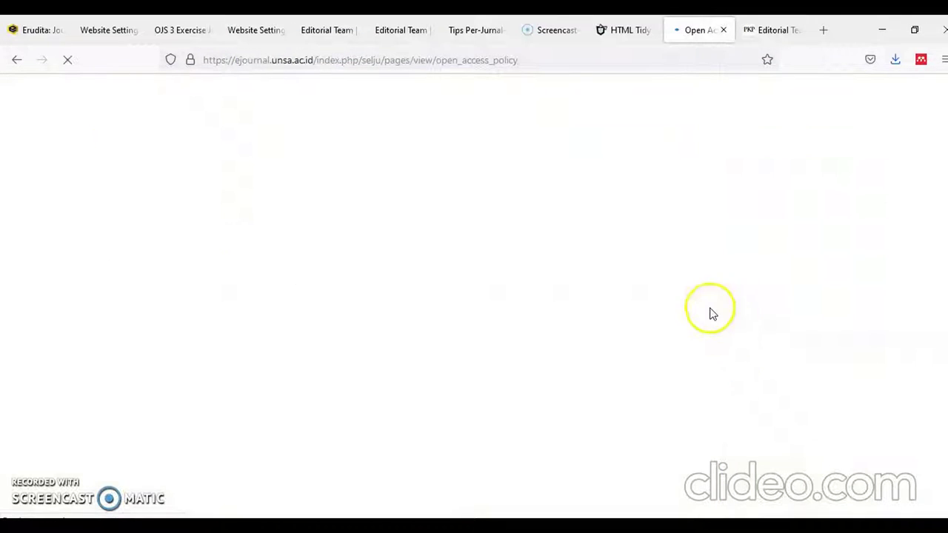
pyautogui.moveTo(223, 272); pyautogui.dragTo(97, 238)
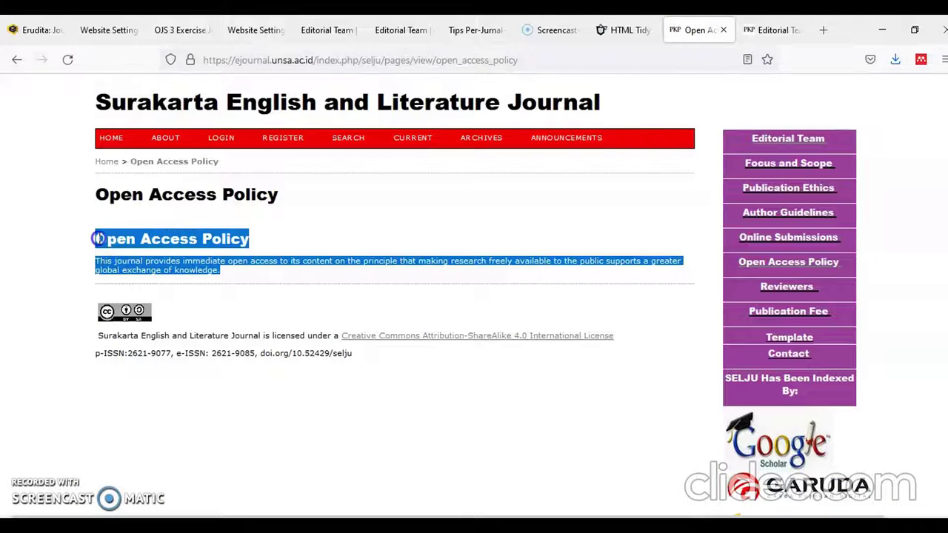
pyautogui.rightClick(97, 247)
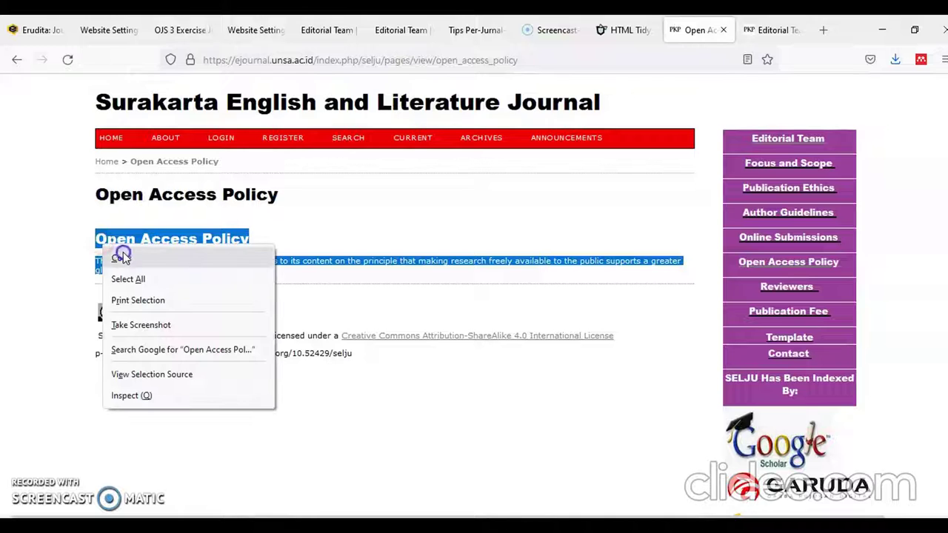
pyautogui.click(122, 255)
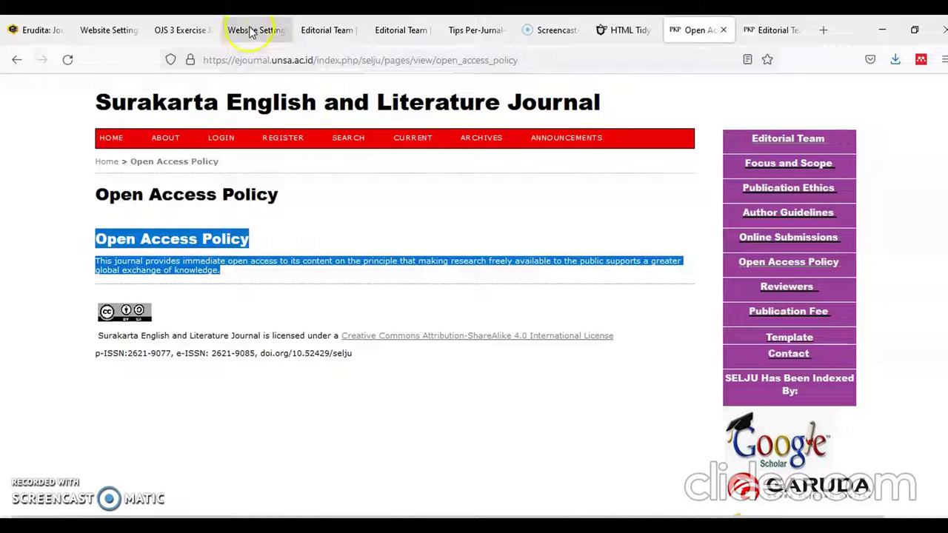
pyautogui.click(618, 30)
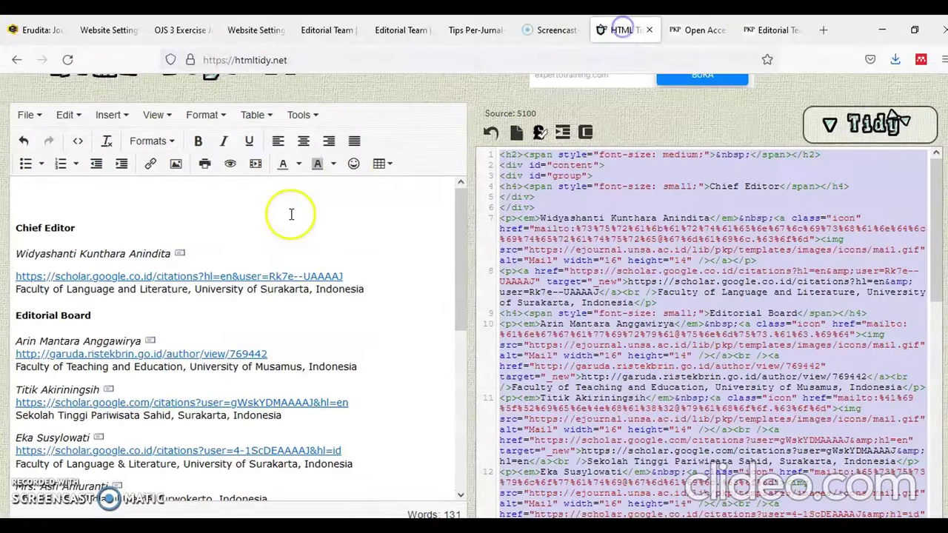
# Step: Clear the old team content from the visual editor and paste in the copied Open Access Policy heading and paragraph
pyautogui.click(230, 276)
pyautogui.hotkey('ctrl', 'a')
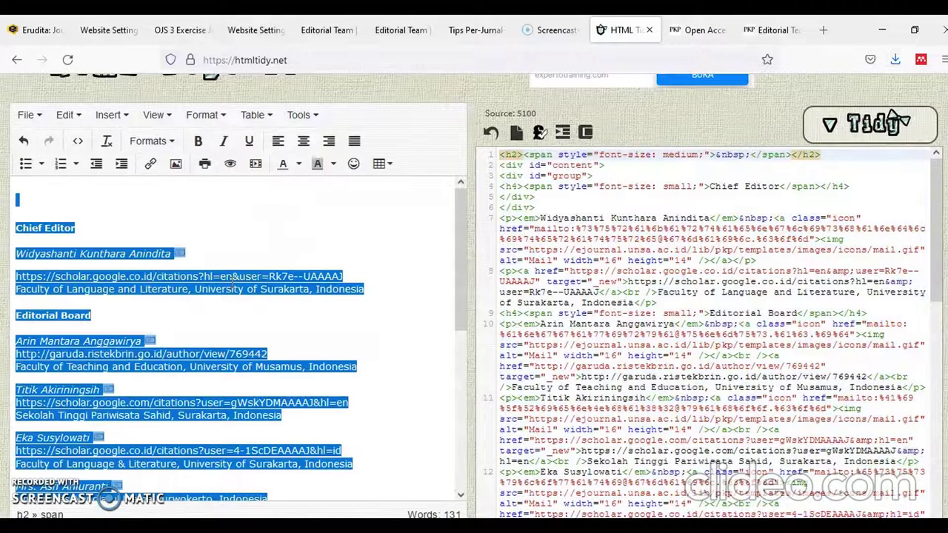
pyautogui.press('Delete')
pyautogui.rightClick(208, 205)
pyautogui.rightClick(178, 208)
pyautogui.click(133, 197)
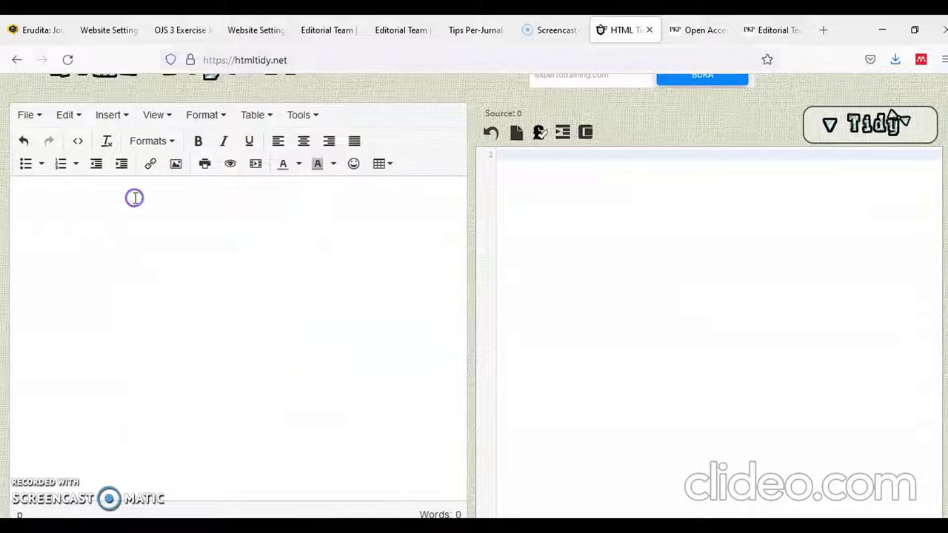
pyautogui.rightClick(135, 198)
pyautogui.click(175, 305)
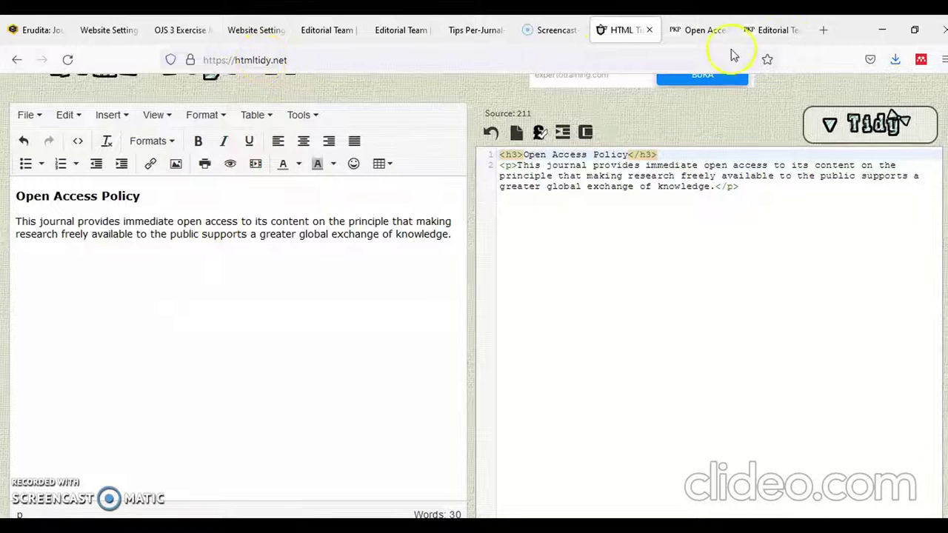
# Step: Go to the SELJU journal's homepage and copy "Surakarta English and Literature Journal (SELJU)" from the opening description
pyautogui.click(780, 31)
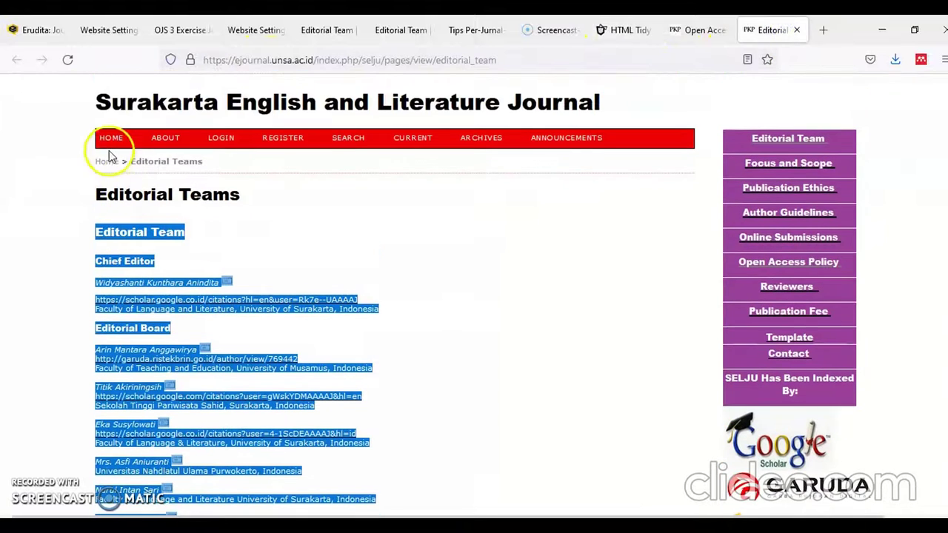
pyautogui.click(104, 160)
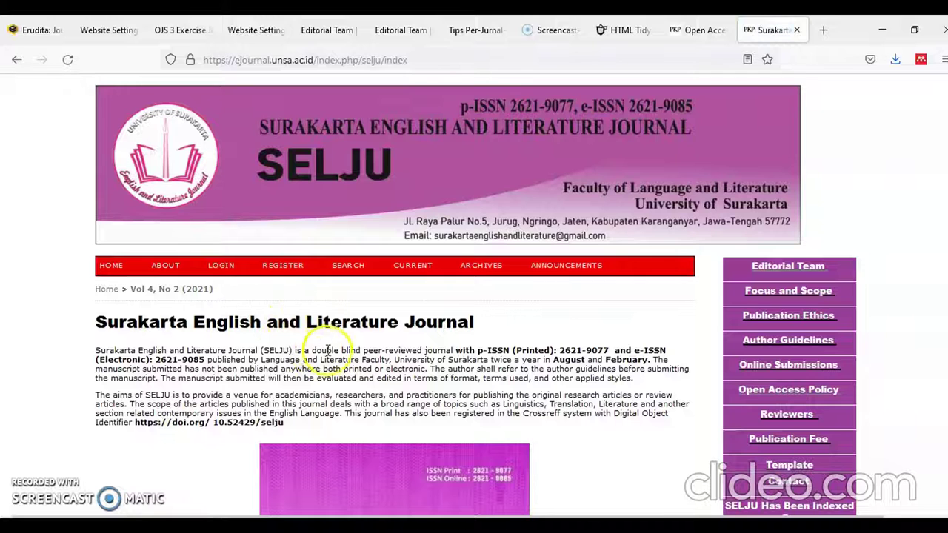
pyautogui.moveTo(293, 350); pyautogui.dragTo(140, 351)
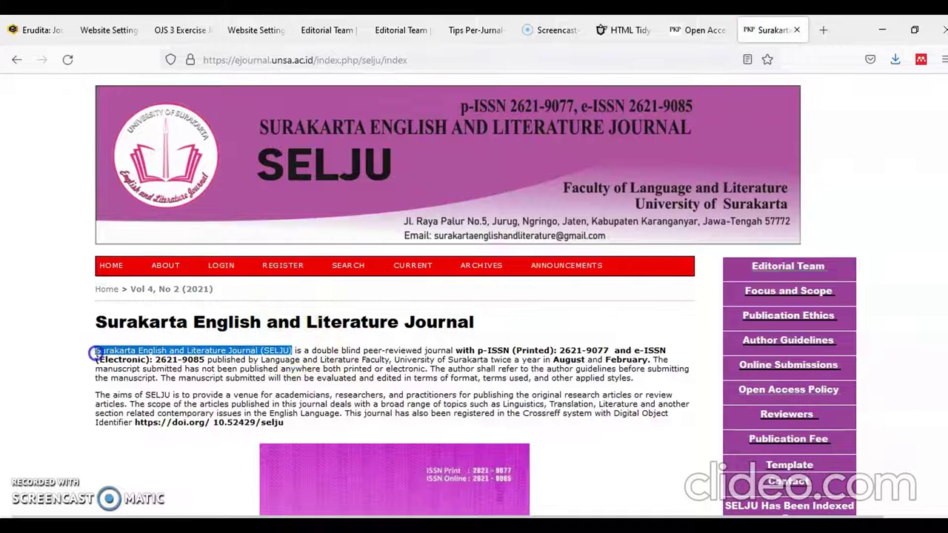
pyautogui.click(96, 352)
pyautogui.moveTo(293, 350); pyautogui.dragTo(96, 350)
pyautogui.rightClick(104, 350)
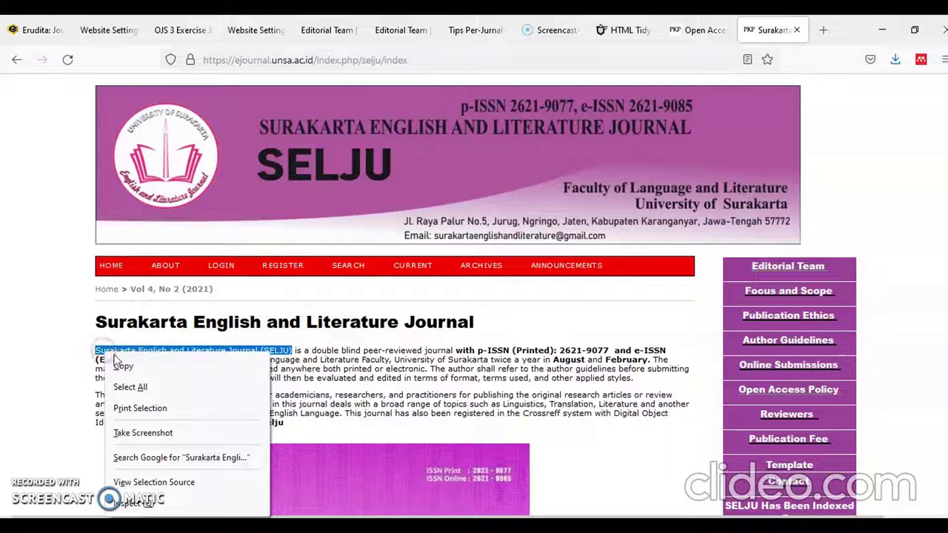
pyautogui.click(124, 366)
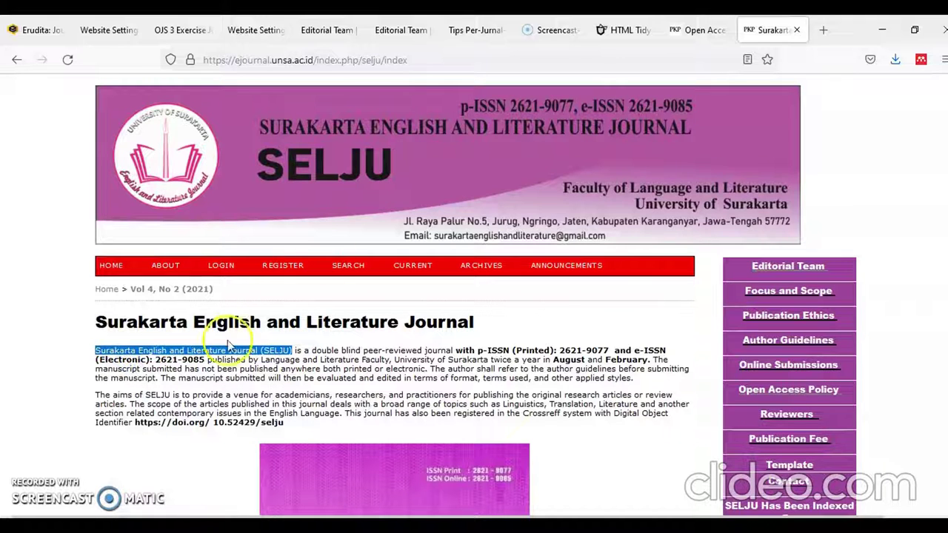
pyautogui.rightClick(215, 353)
pyautogui.click(231, 365)
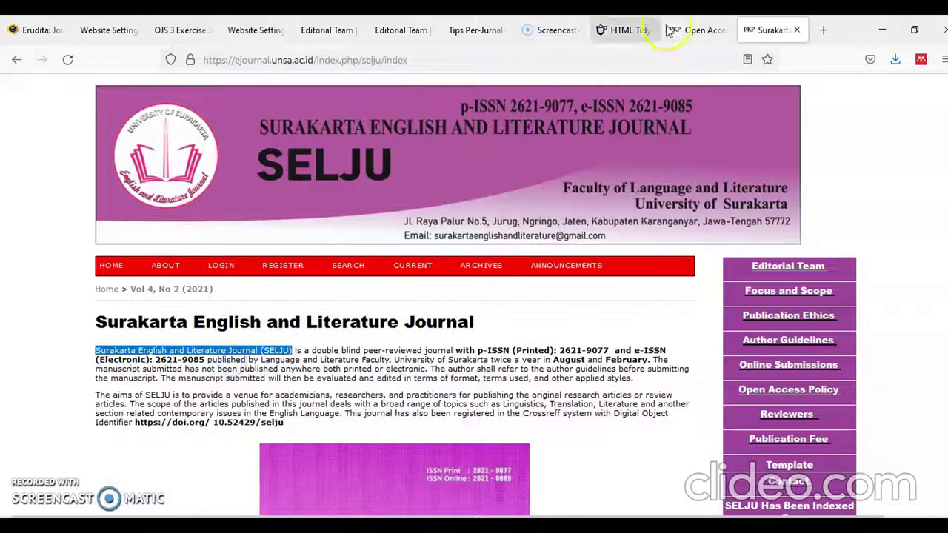
# Step: Back in HTML Tidy, replace "This journal" at the start of the policy paragraph with "Surakarta English and Literature Journal (SELJU)"
pyautogui.click(698, 30)
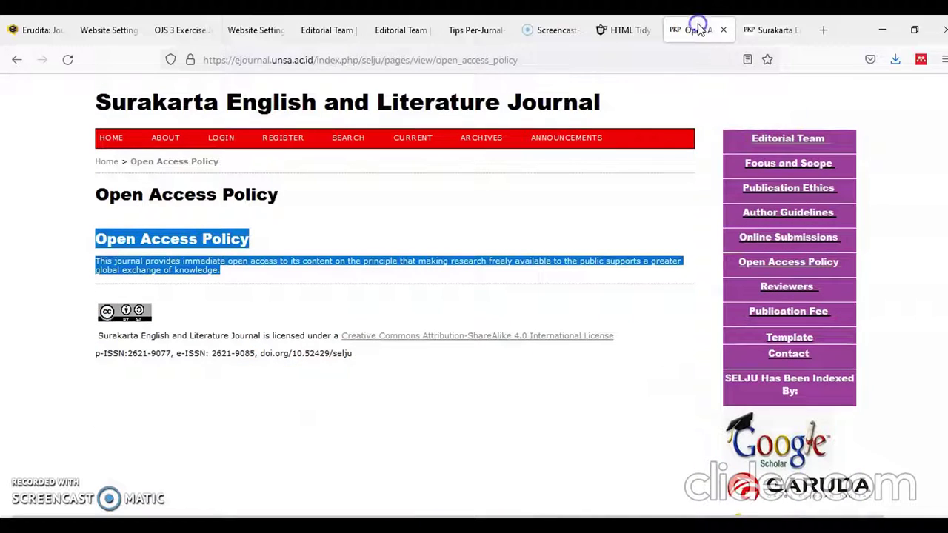
pyautogui.click(615, 30)
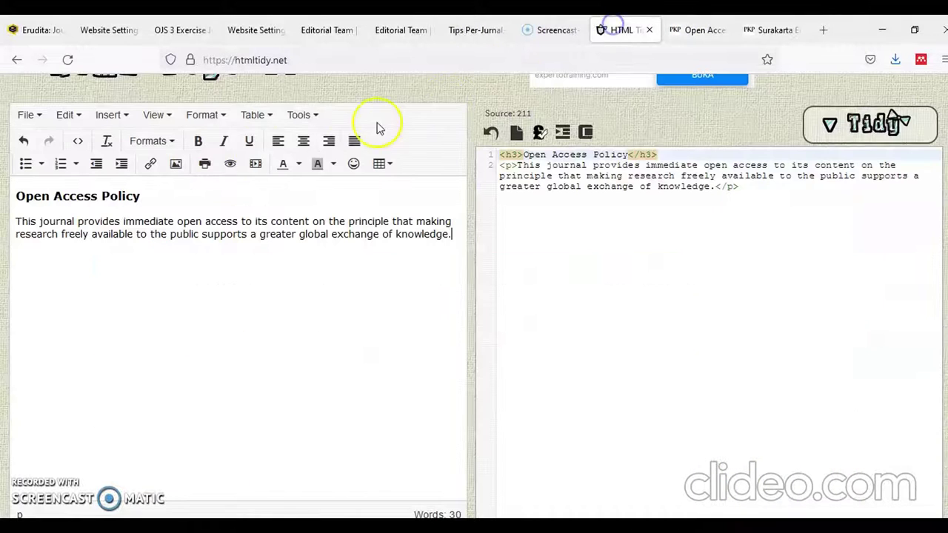
pyautogui.rightClick(17, 220)
pyautogui.click(44, 318)
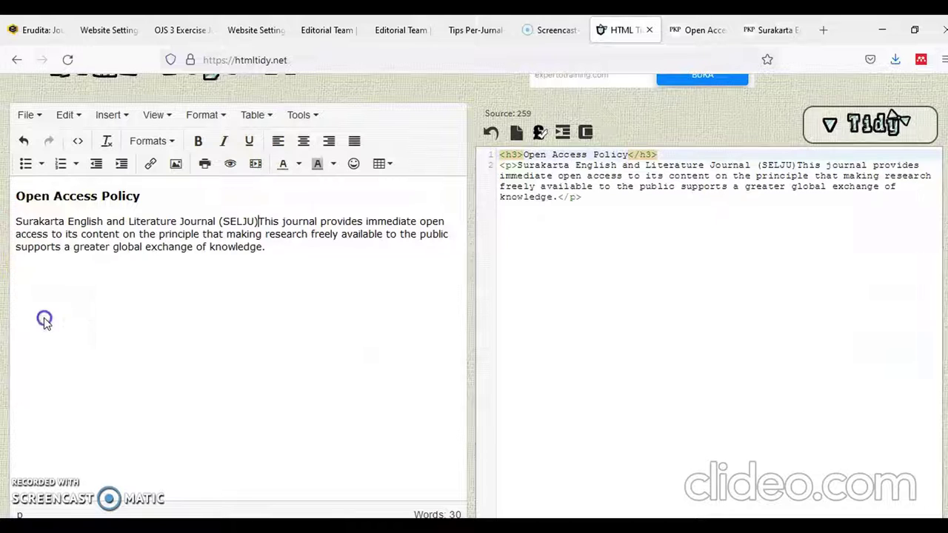
pyautogui.press('Delete')
pyautogui.press('Delete')
pyautogui.press('Delete')
pyautogui.press('Delete')
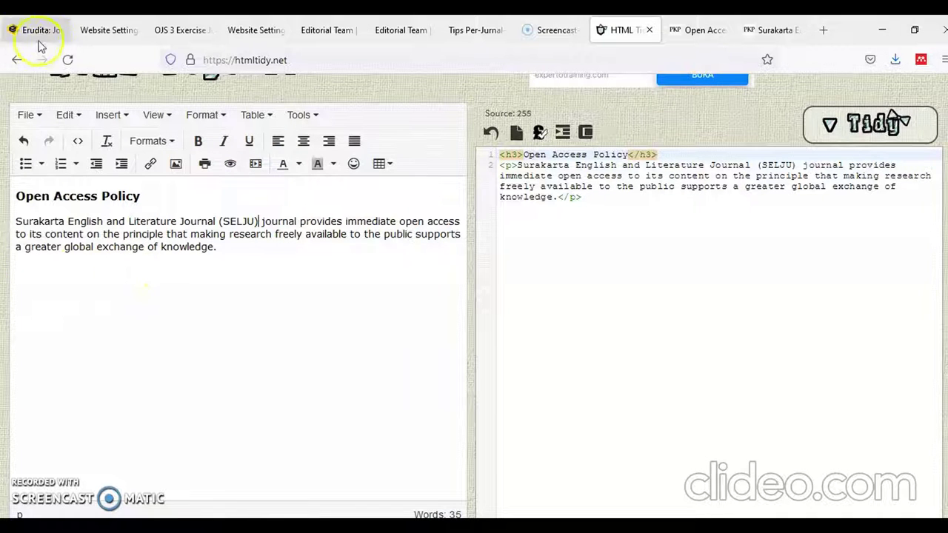
pyautogui.press('Delete')
pyautogui.press('Delete')
pyautogui.press('Delete')
pyautogui.press('Delete')
pyautogui.press('Delete')
pyautogui.press('Delete')
pyautogui.press('Delete')
pyautogui.press('Delete')
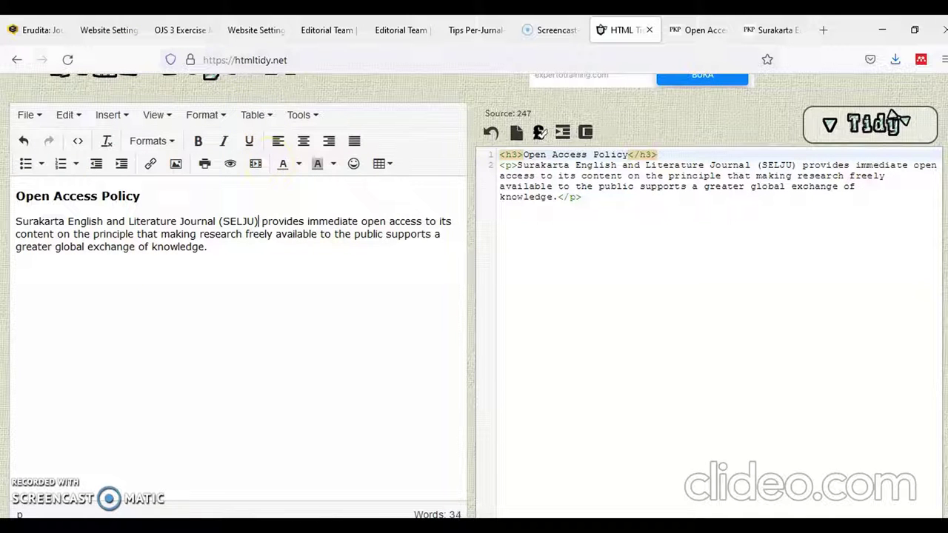
# Step: Make the journal name in the policy paragraph bold and copy the SELJU homepage address for its link
pyautogui.moveTo(258, 220); pyautogui.dragTo(13, 222)
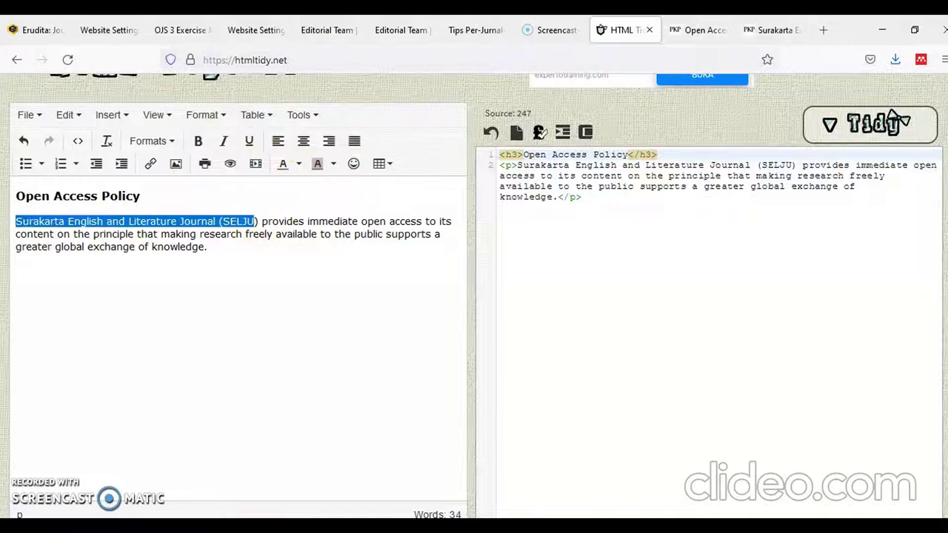
pyautogui.click(196, 142)
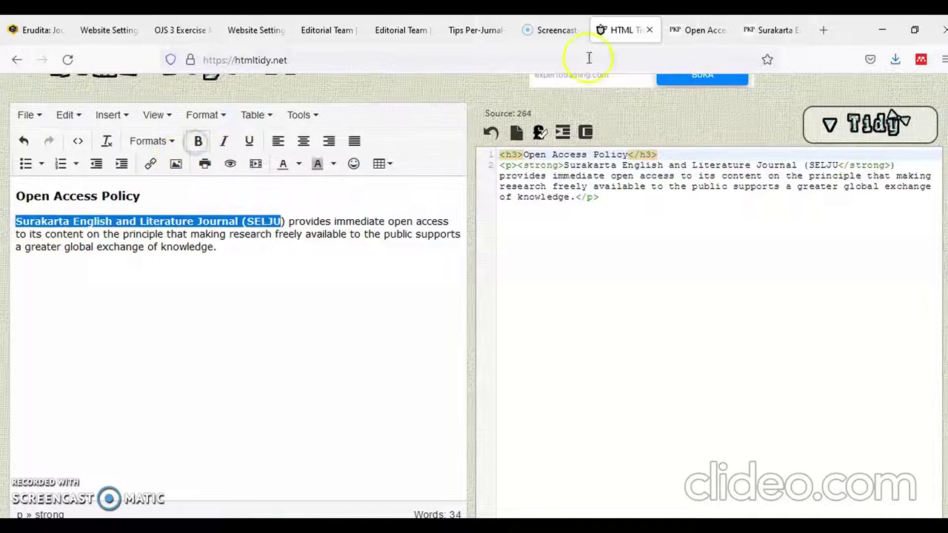
pyautogui.click(774, 30)
pyautogui.click(400, 59)
pyautogui.rightClick(412, 61)
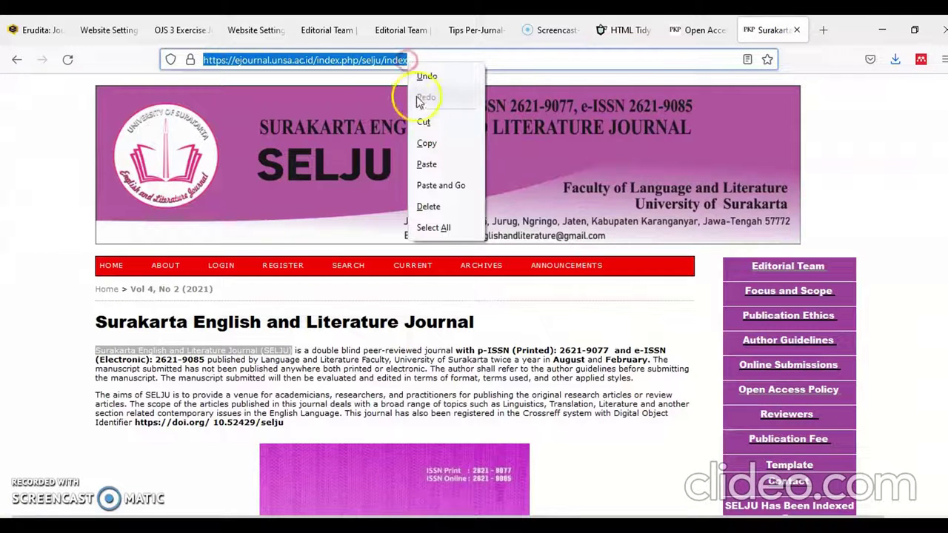
pyautogui.click(434, 141)
pyautogui.click(631, 33)
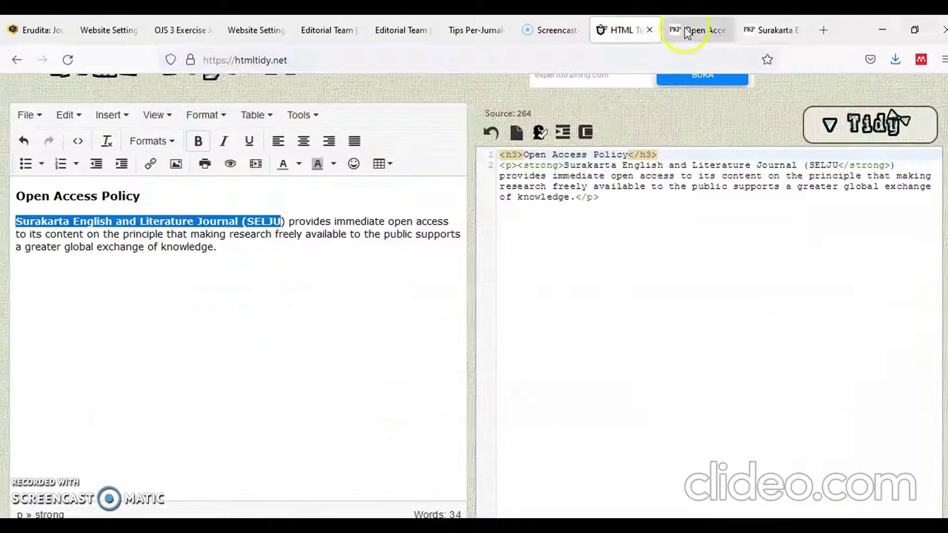
pyautogui.click(151, 164)
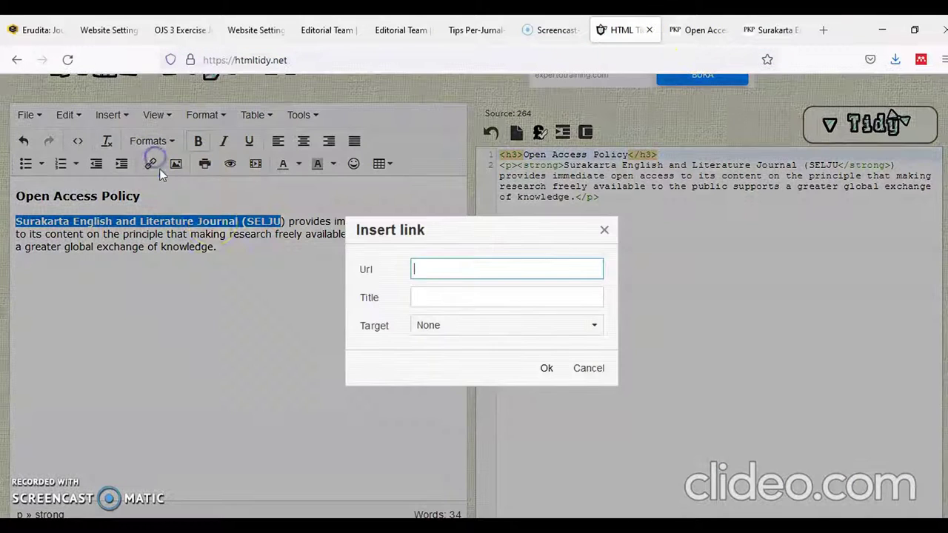
pyautogui.rightClick(434, 272)
pyautogui.click(469, 374)
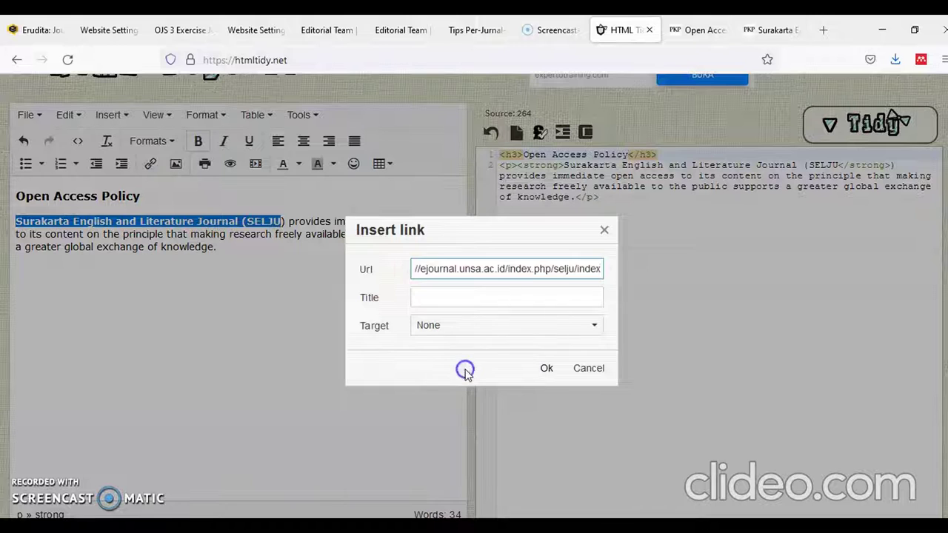
pyautogui.click(594, 326)
pyautogui.click(525, 367)
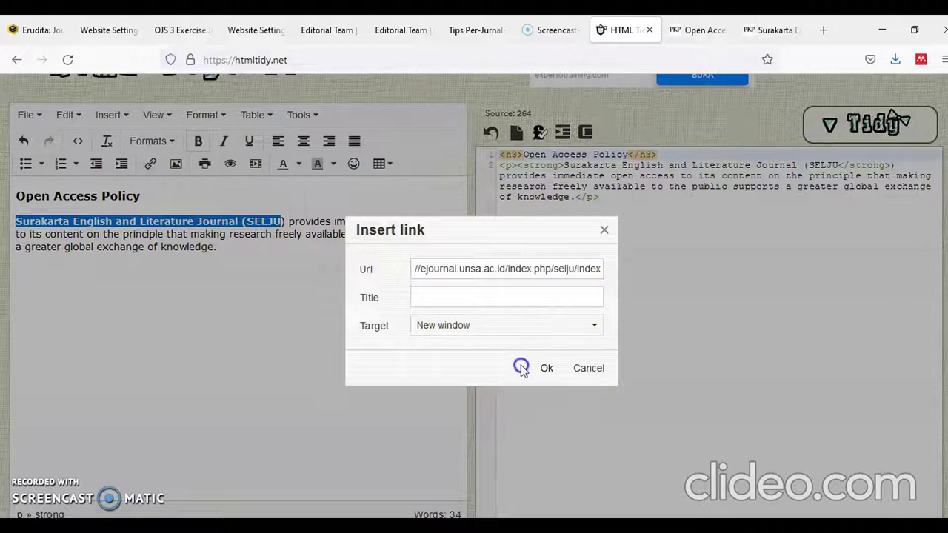
pyautogui.click(542, 368)
pyautogui.click(311, 287)
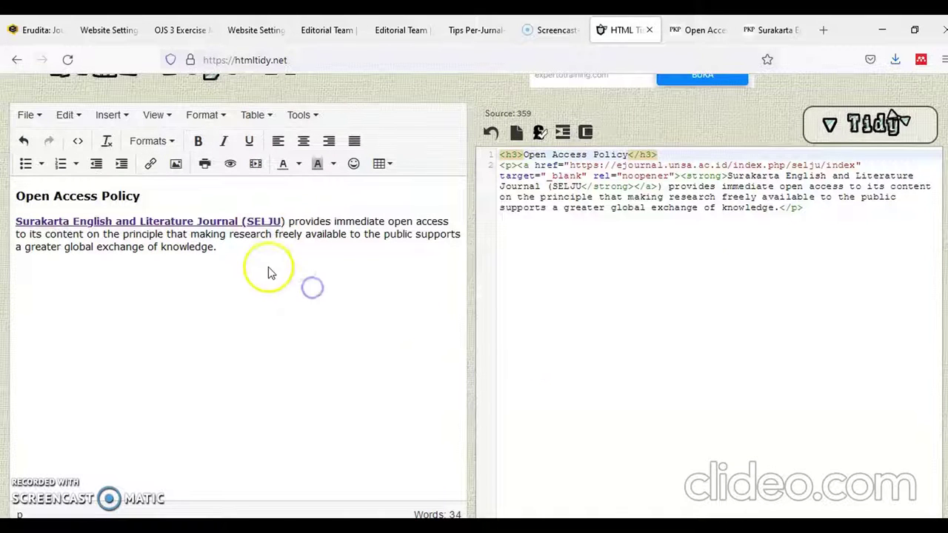
# Step: Copy the complete Open Access Policy HTML code and return to the OJS journal's static pages settings
pyautogui.moveTo(813, 210); pyautogui.dragTo(491, 155)
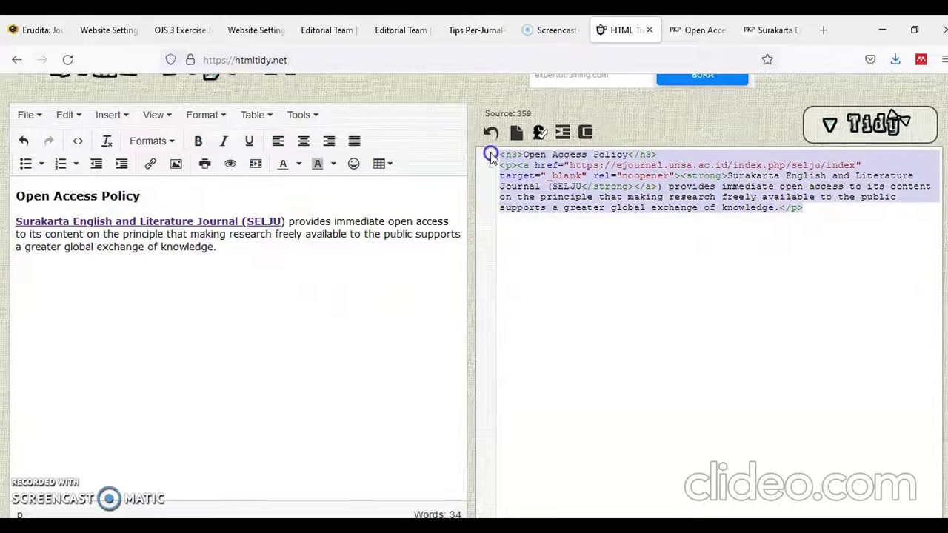
pyautogui.rightClick(520, 158)
pyautogui.click(557, 241)
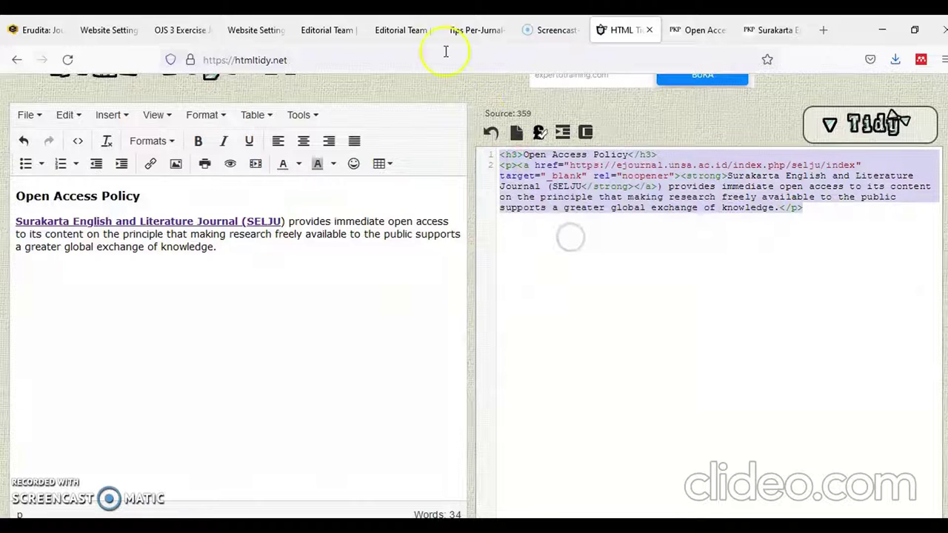
pyautogui.click(328, 29)
pyautogui.click(253, 30)
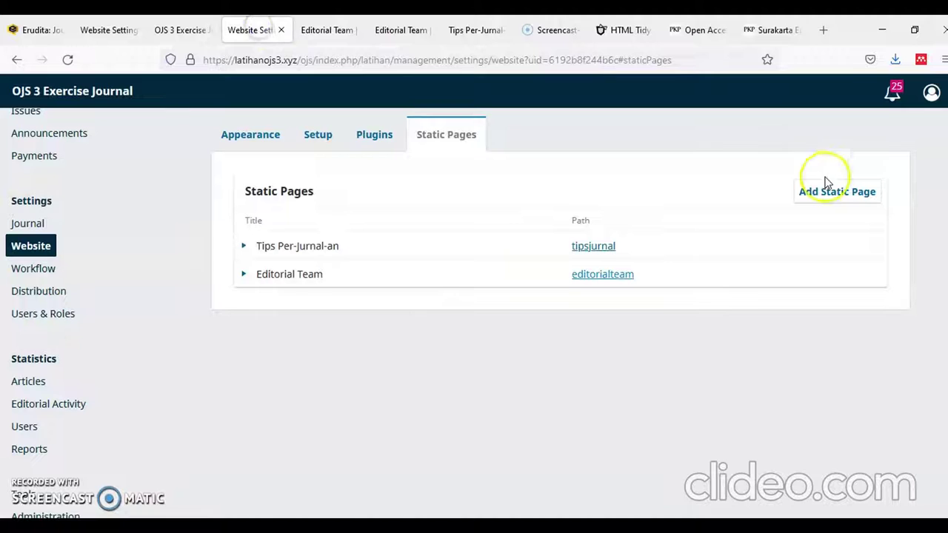
# Step: Start a new static page and insert the copied policy HTML as the source code of its content
pyautogui.click(853, 191)
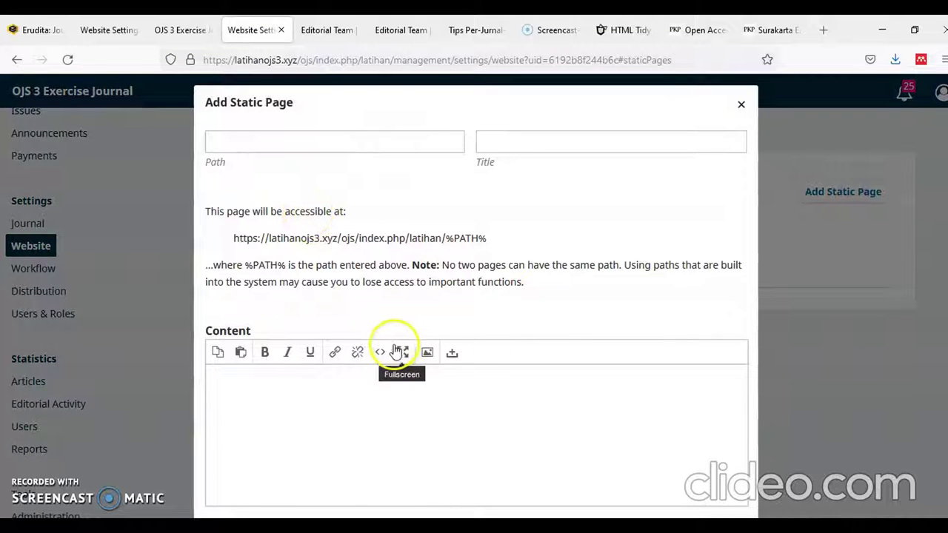
pyautogui.click(378, 352)
pyautogui.rightClick(341, 171)
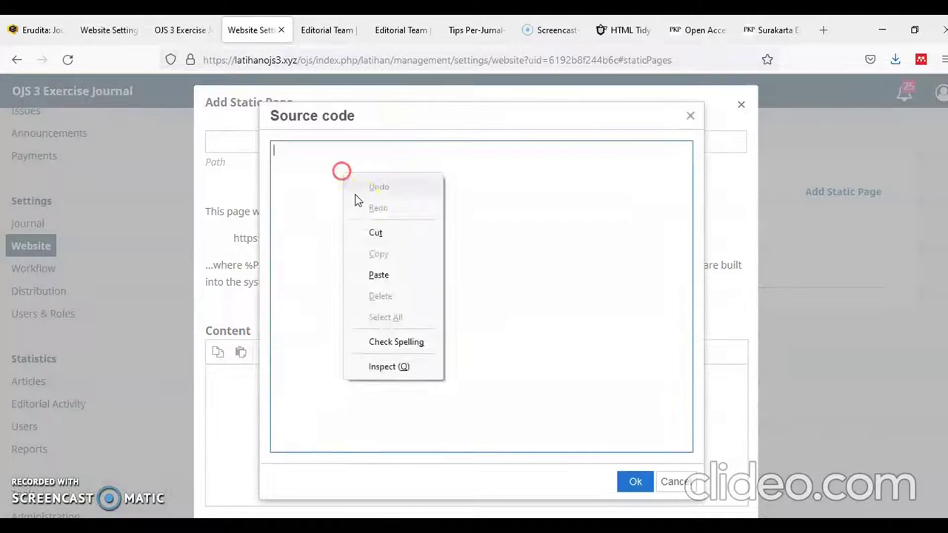
pyautogui.click(377, 274)
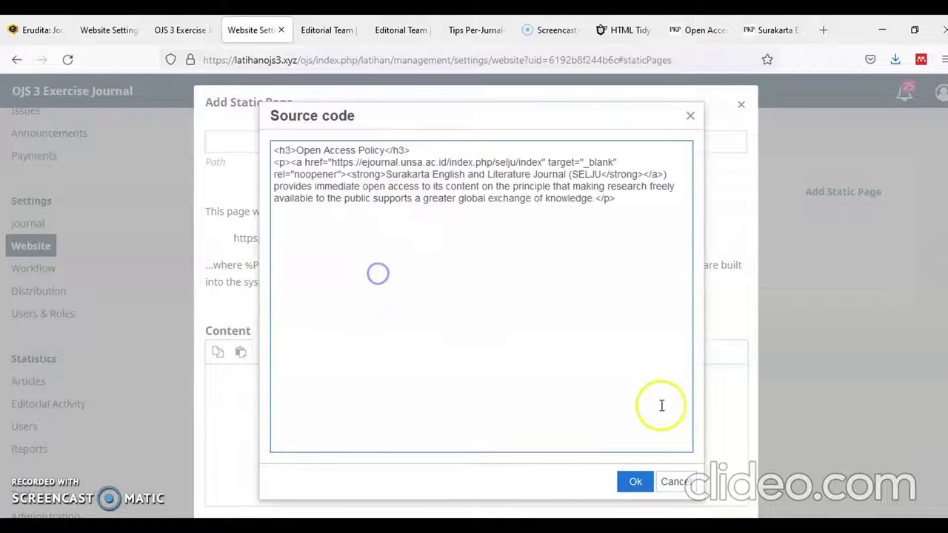
pyautogui.click(639, 482)
# Step: Give the static page the title "open access policy" and the path "openaccess", and save it
pyautogui.click(505, 146)
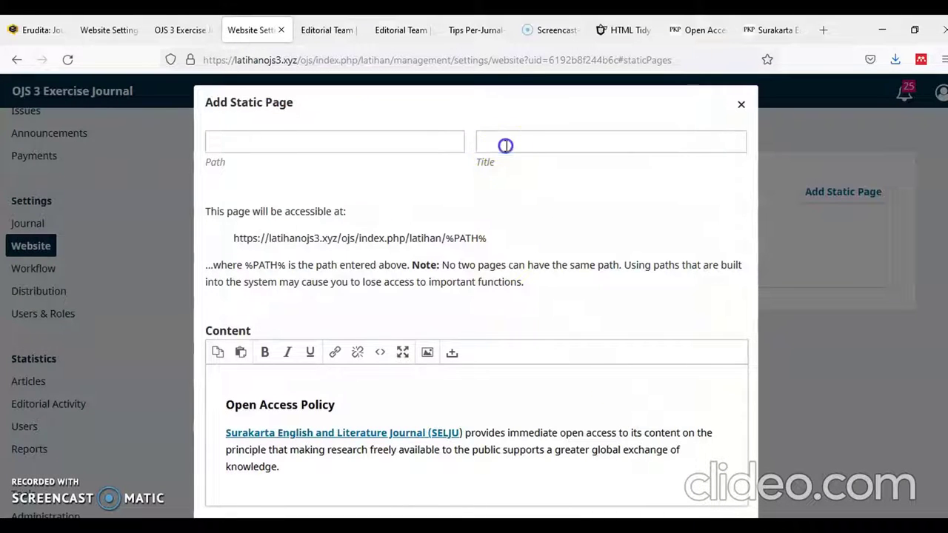
pyautogui.write('op')
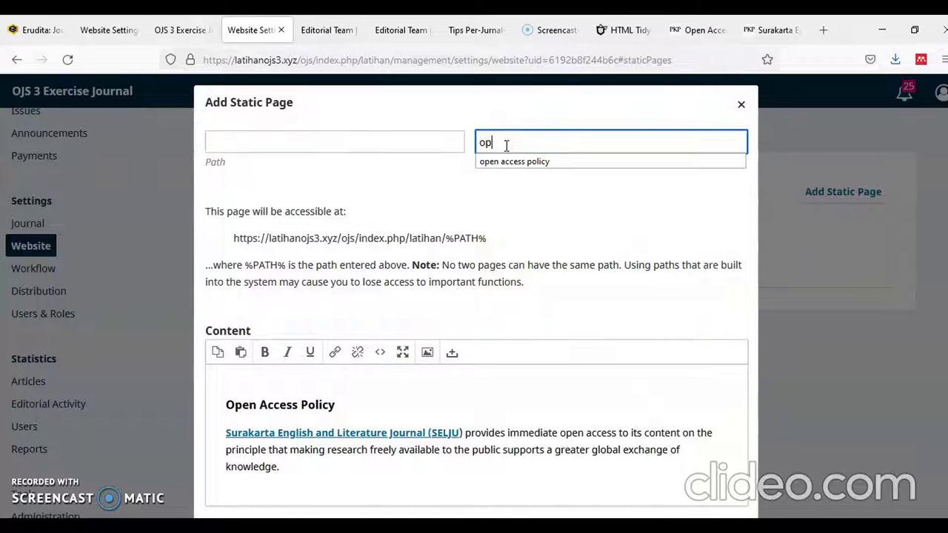
pyautogui.write('en')
pyautogui.click(514, 161)
pyautogui.click(381, 145)
pyautogui.write('ope')
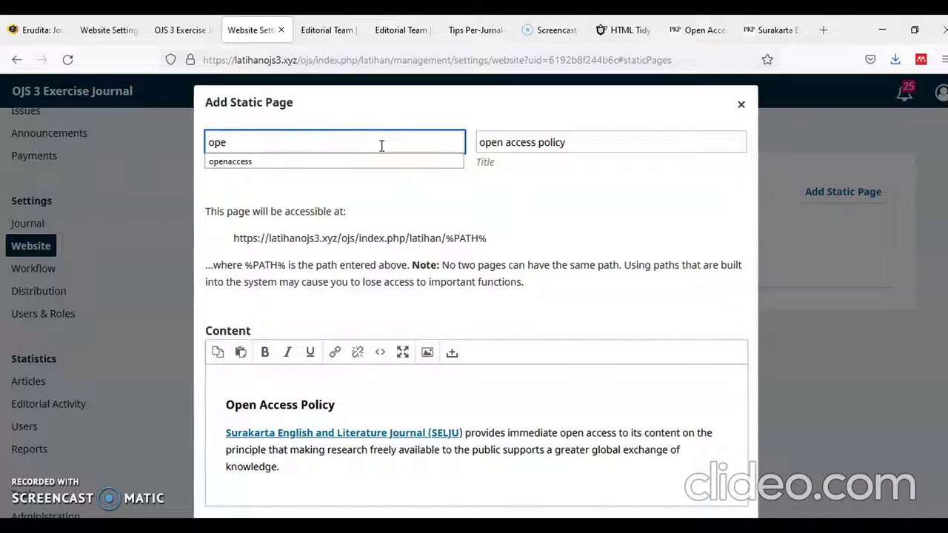
pyautogui.click(329, 161)
pyautogui.scroll(-1, 437, 333)
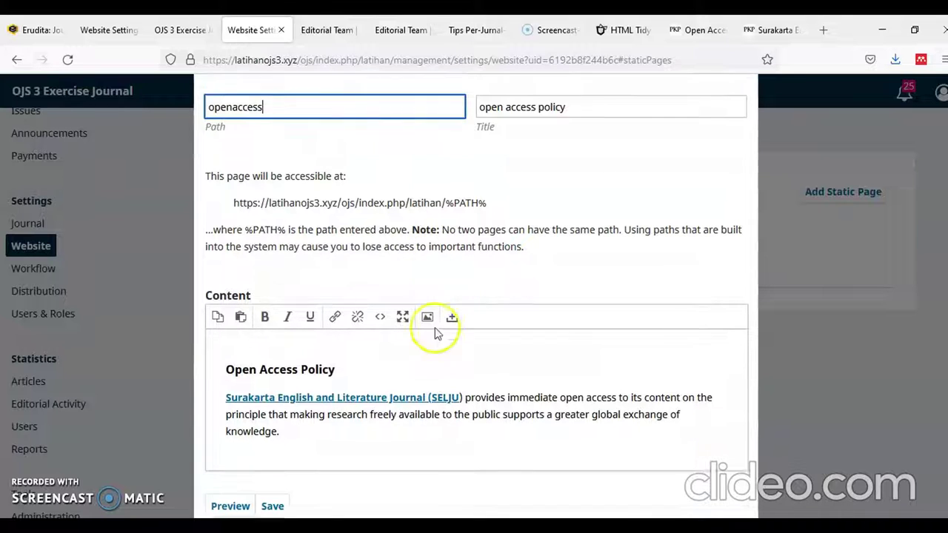
pyautogui.click(275, 490)
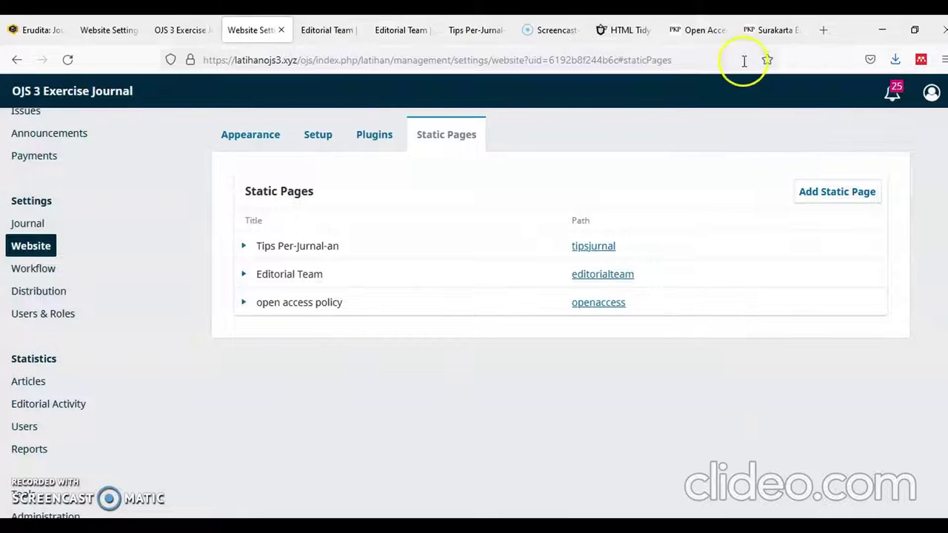
# Step: Examine the theme options and the homepage Additional Content in the advanced appearance settings
pyautogui.click(268, 138)
pyautogui.scroll(-10, 571, 319)
pyautogui.scroll(10, 570, 319)
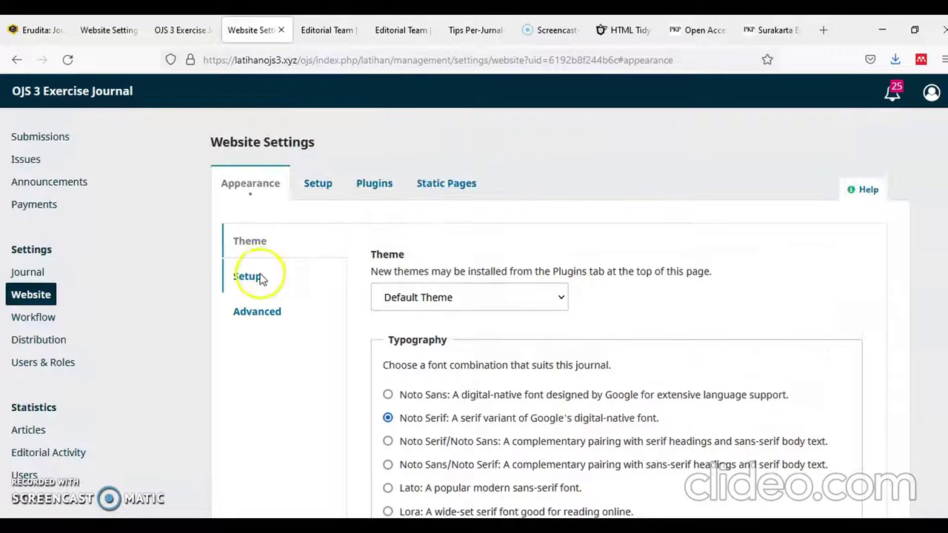
pyautogui.click(263, 312)
pyautogui.scroll(-3, 519, 371)
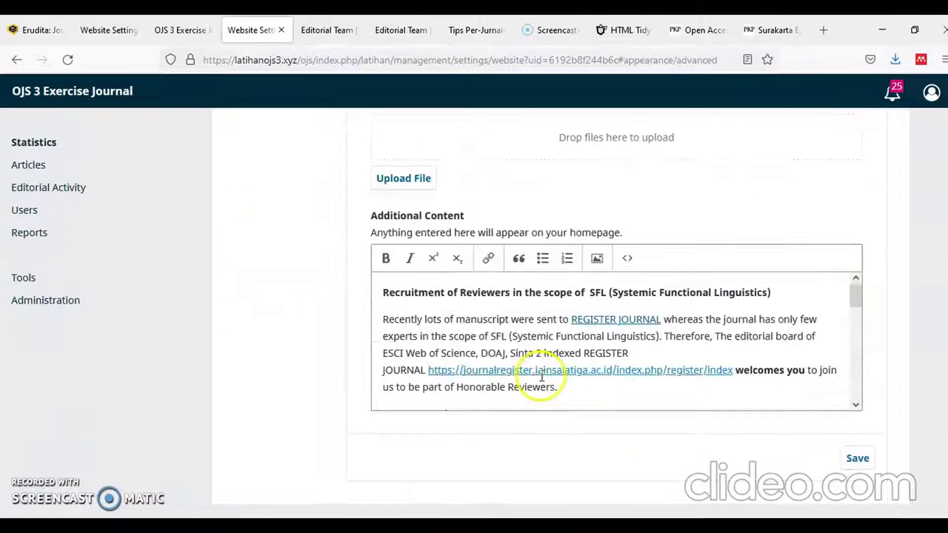
pyautogui.scroll(-5, 541, 375)
pyautogui.scroll(-3, 623, 339)
pyautogui.scroll(8, 527, 289)
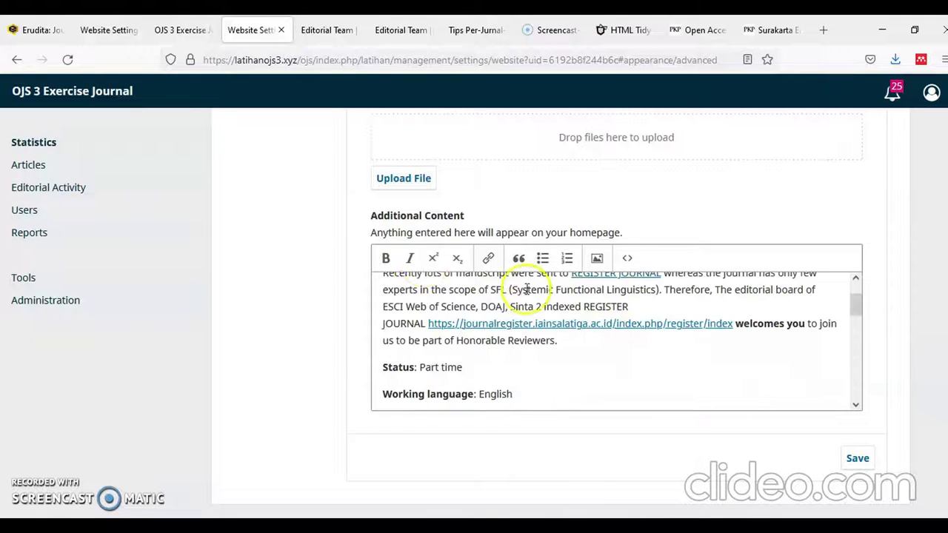
pyautogui.scroll(3, 286, 254)
# Step: Enable sidebar (Custom Block) in the Sidebar list of the appearance setup
pyautogui.click(252, 277)
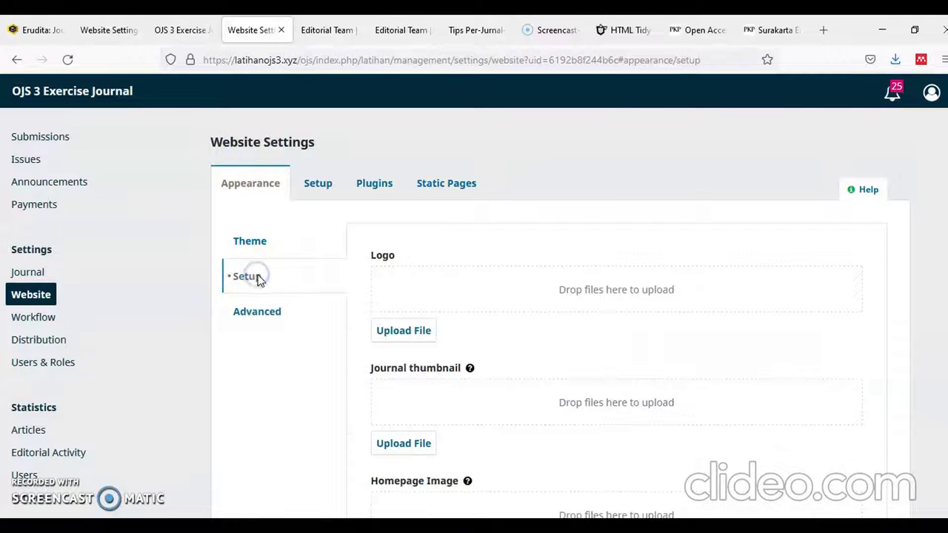
pyautogui.scroll(-10, 417, 303)
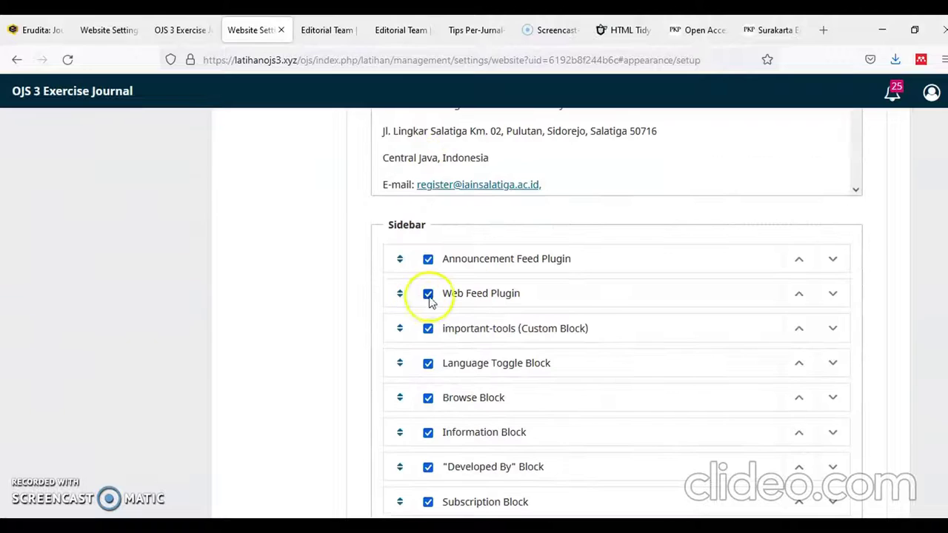
pyautogui.scroll(10, 571, 296)
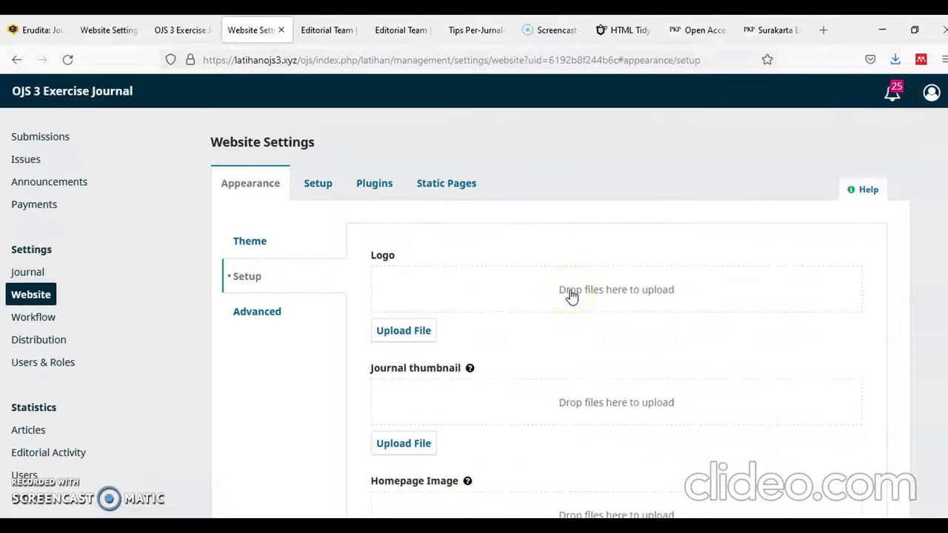
pyautogui.scroll(-10, 565, 296)
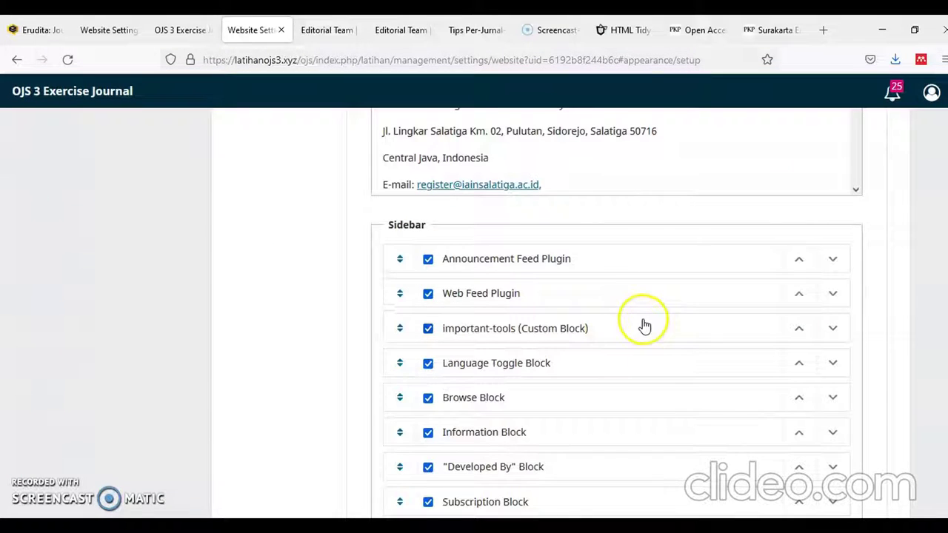
pyautogui.scroll(-2, 605, 317)
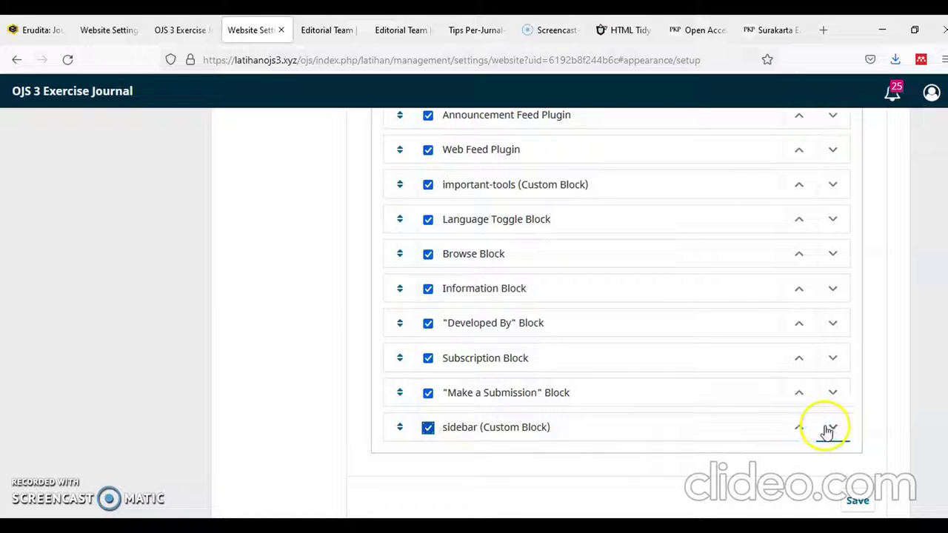
# Step: Move sidebar (Custom Block) to the top of the Sidebar list and save the appearance setup
pyautogui.click(800, 428)
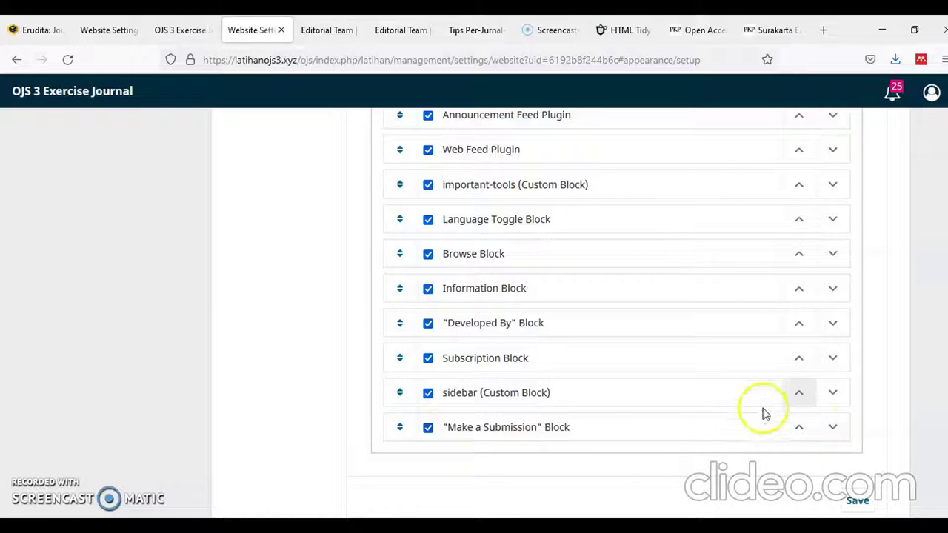
pyautogui.click(800, 392)
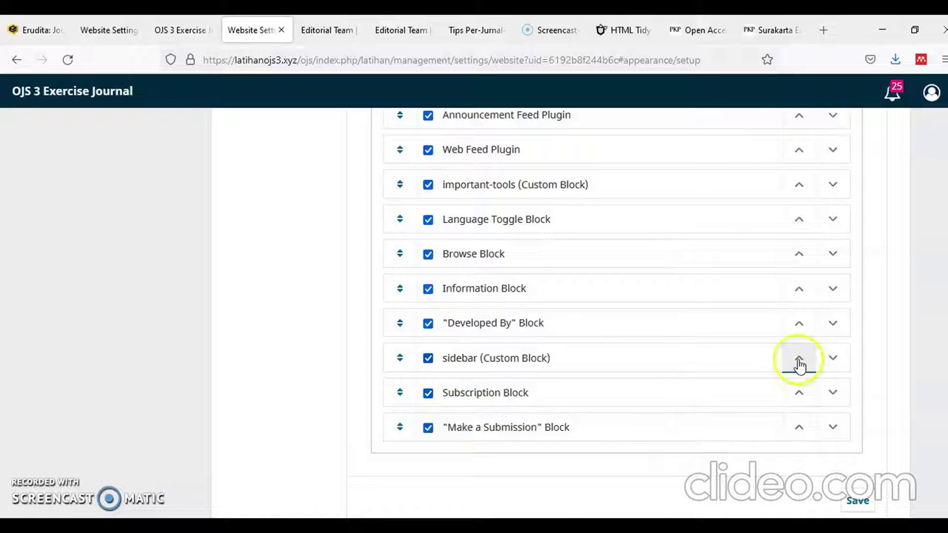
pyautogui.click(800, 360)
pyautogui.click(800, 326)
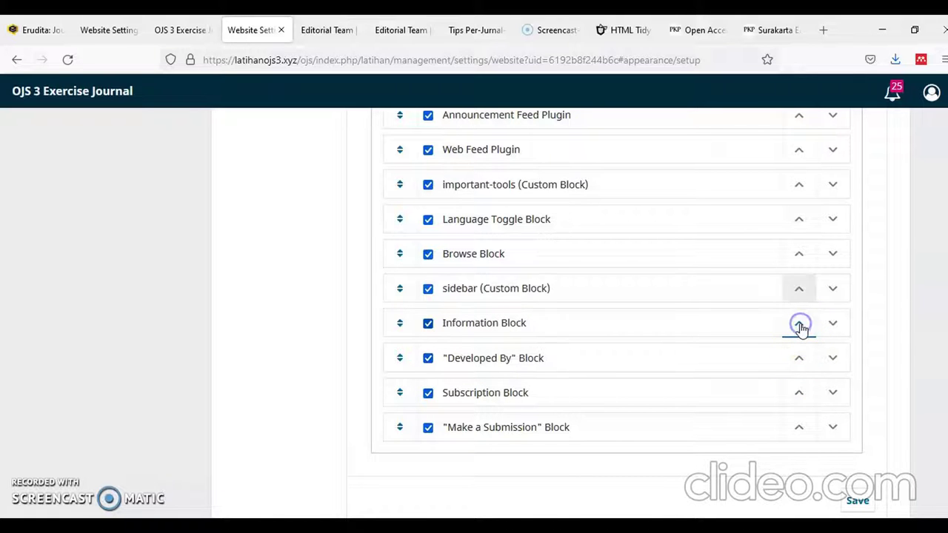
pyautogui.click(799, 289)
pyautogui.scroll(2, 804, 296)
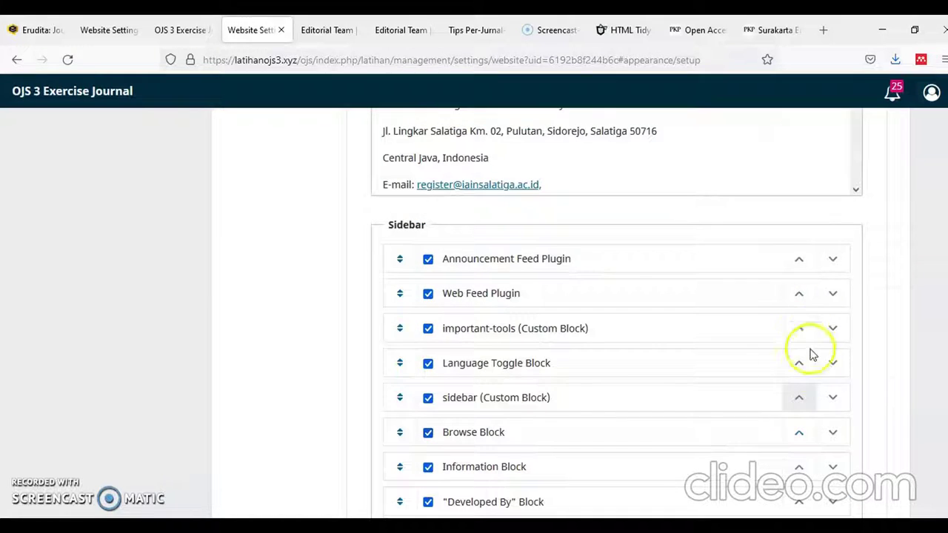
pyautogui.click(800, 398)
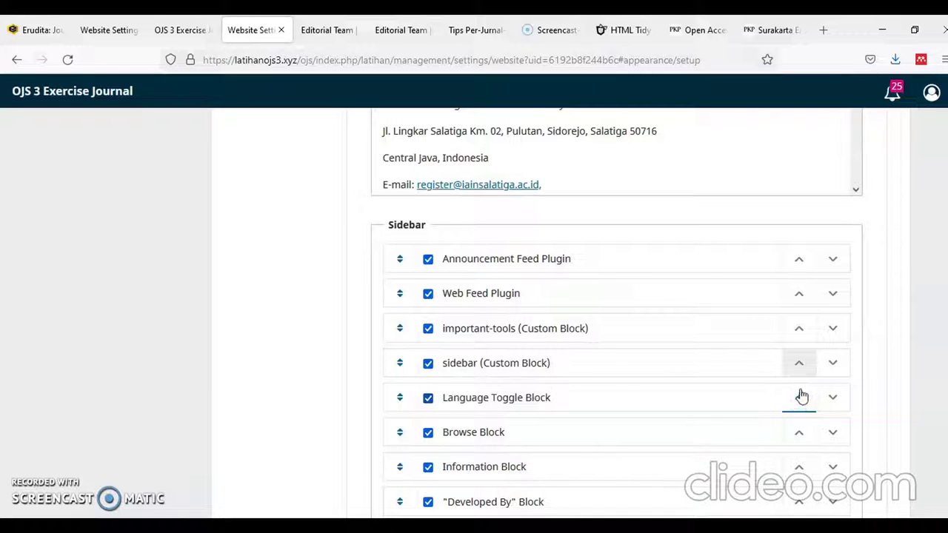
pyautogui.click(799, 363)
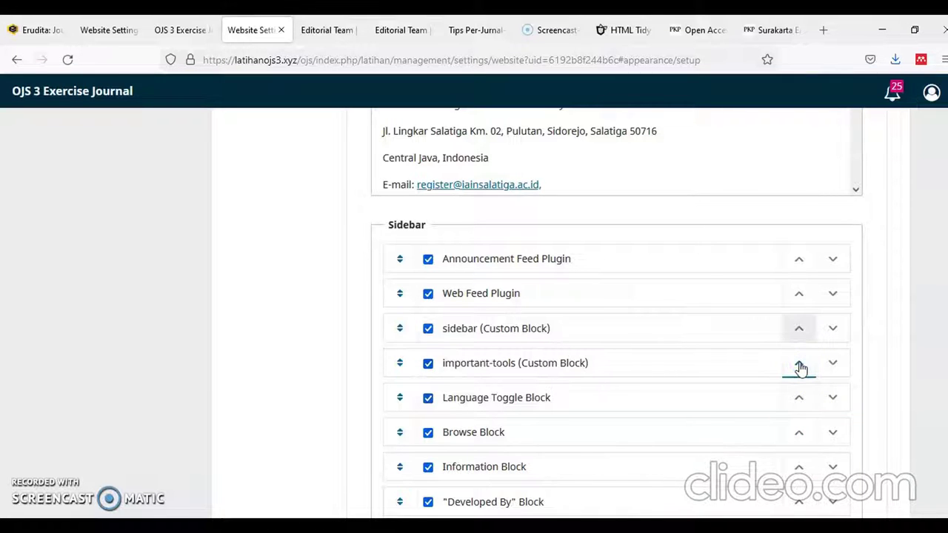
pyautogui.click(800, 331)
pyautogui.click(802, 331)
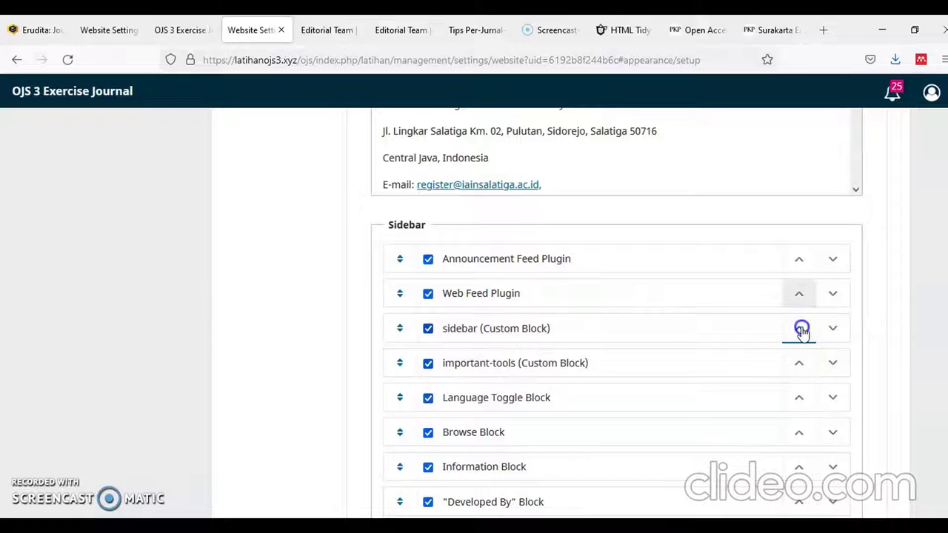
pyautogui.click(800, 332)
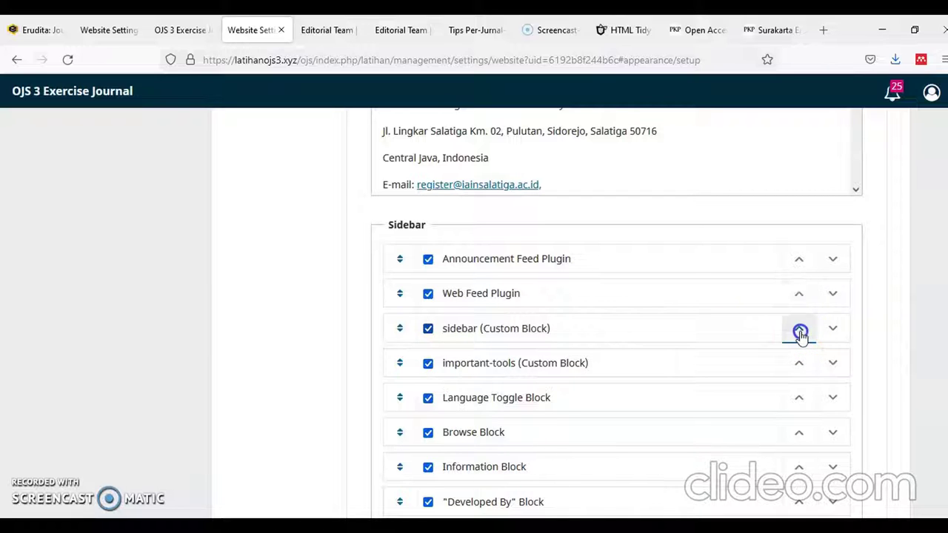
pyautogui.click(803, 296)
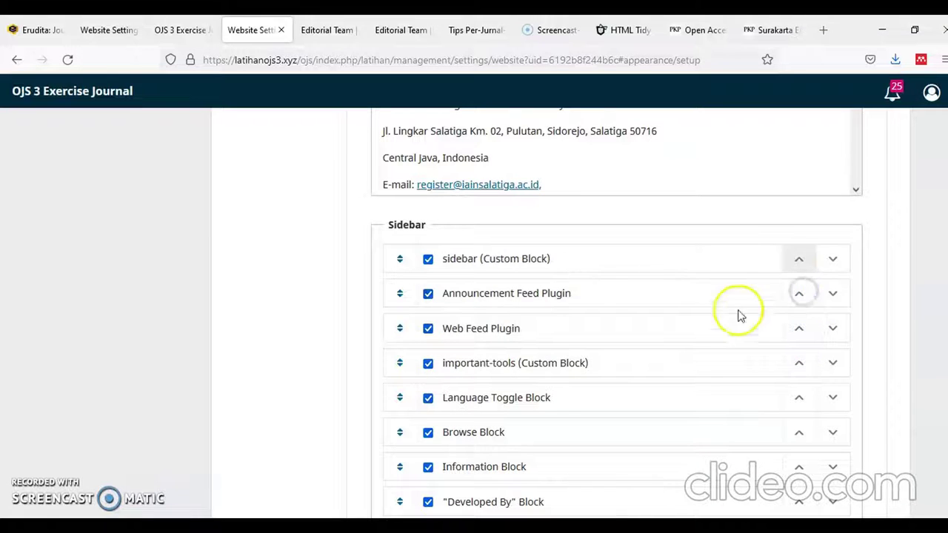
pyautogui.scroll(-3, 771, 392)
pyautogui.click(857, 460)
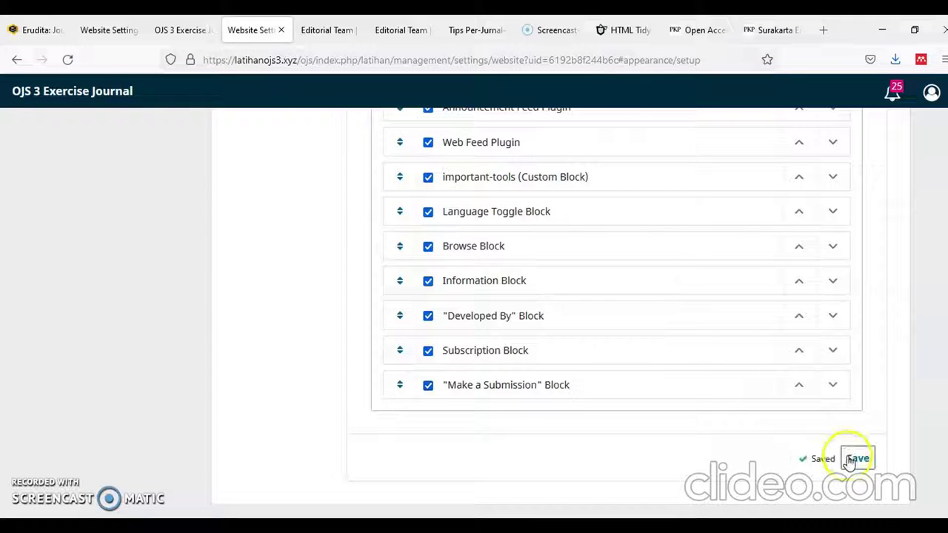
# Step: Reload the OJS 3 Exercise Journal homepage and check the new block and its links in the sidebar
pyautogui.click(186, 30)
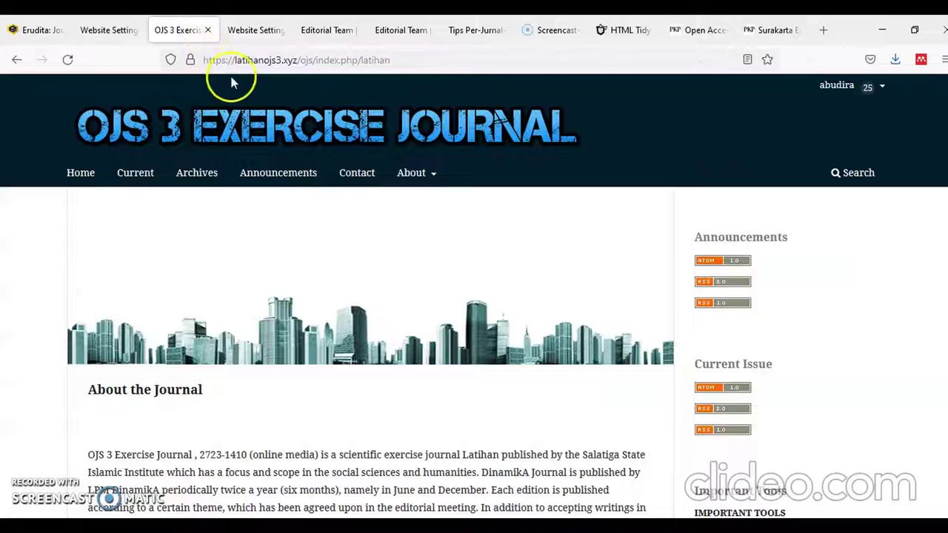
pyautogui.click(90, 178)
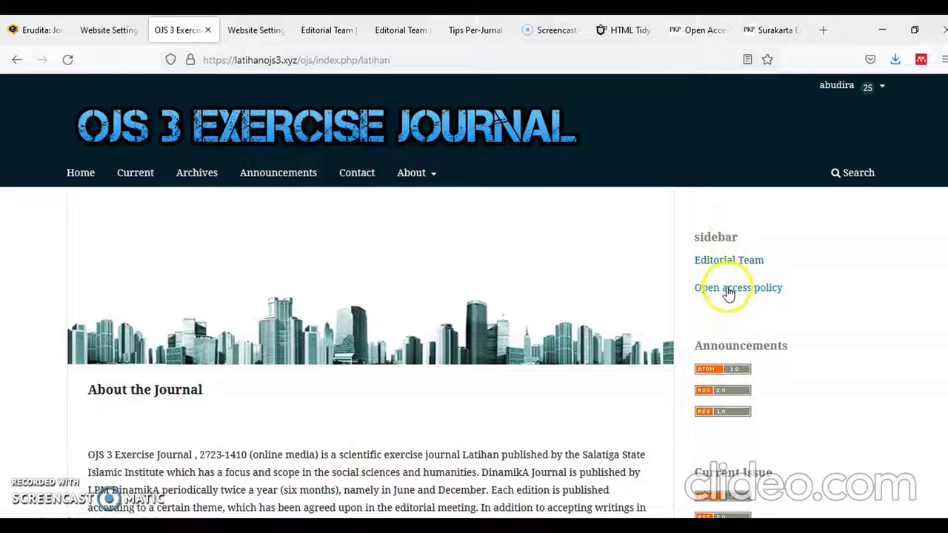
pyautogui.scroll(-5, 745, 311)
pyautogui.scroll(5, 745, 311)
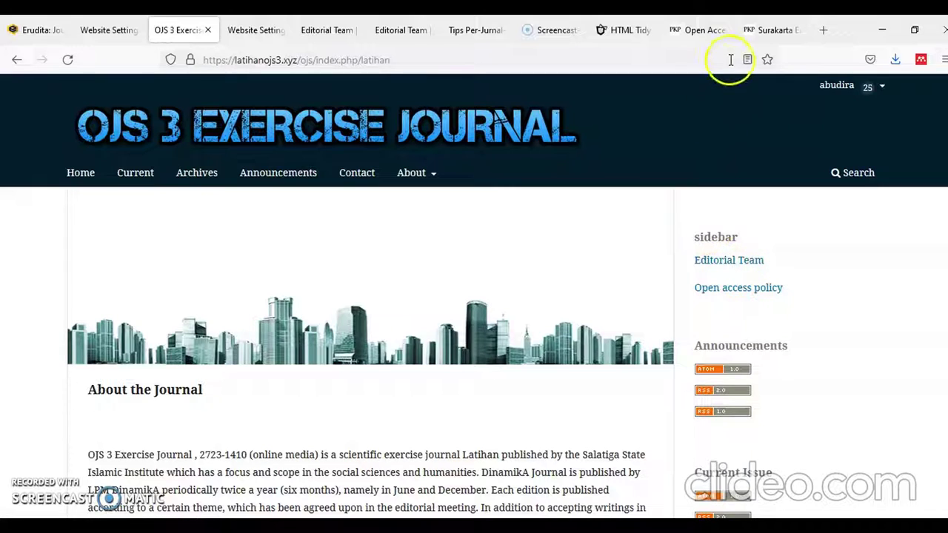
# Step: Open the jihadisjurnal.com blog in place of the SELJU open access policy page
pyautogui.click(700, 30)
pyautogui.click(576, 59)
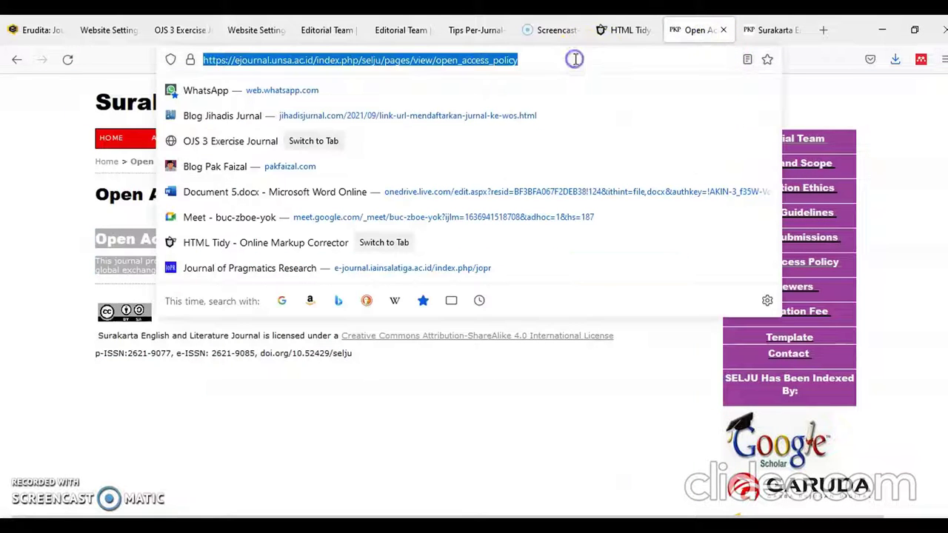
pyautogui.press('BackSpace')
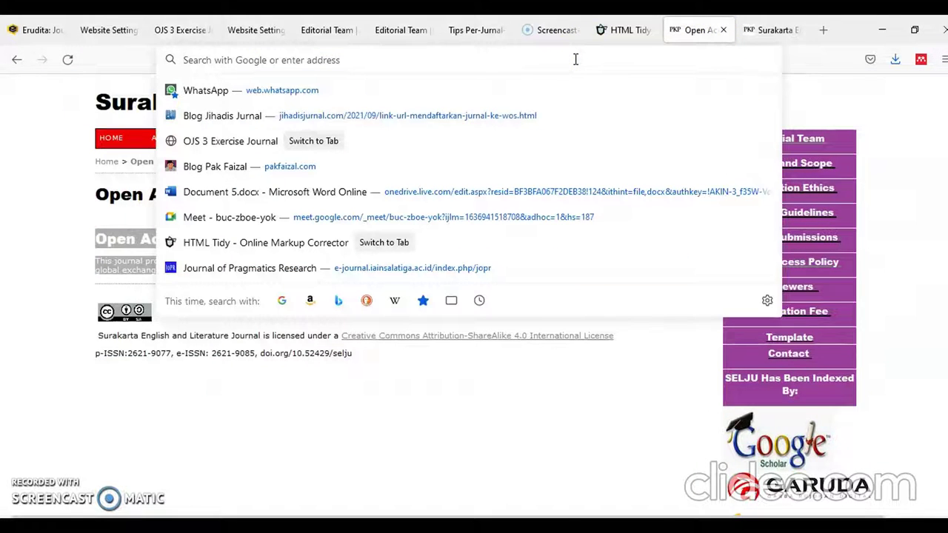
pyautogui.write('jihadisjurnal.com/')
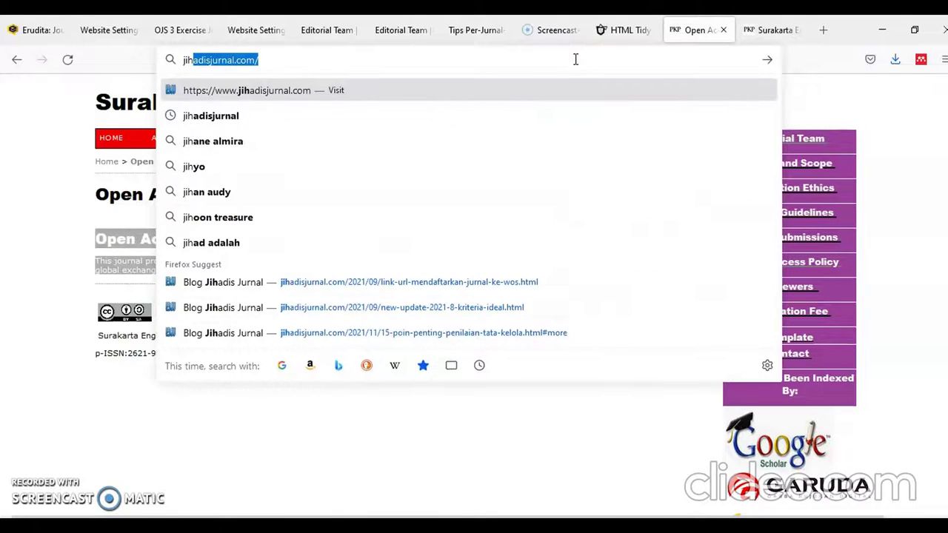
pyautogui.press('Return')
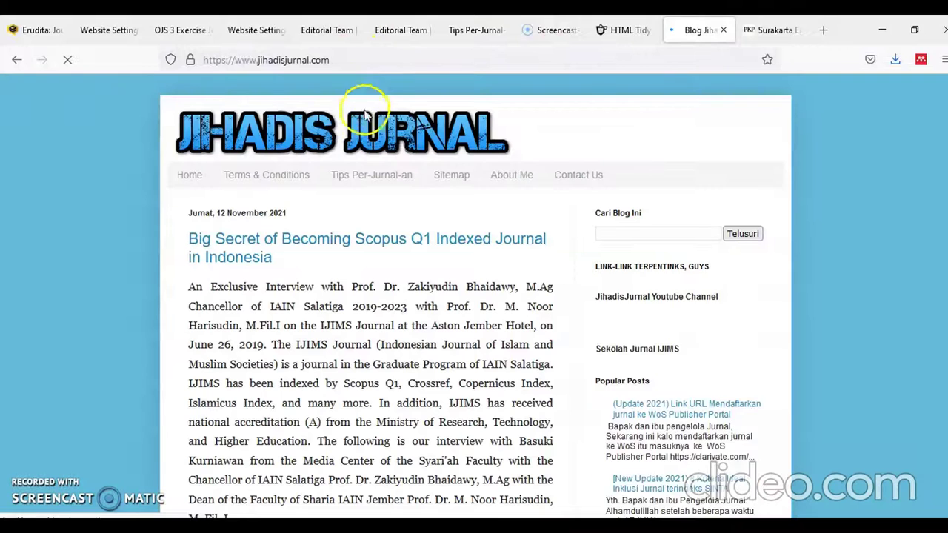
# Step: Search the blog for "sidebar"
pyautogui.click(642, 234)
pyautogui.write('sidebar')
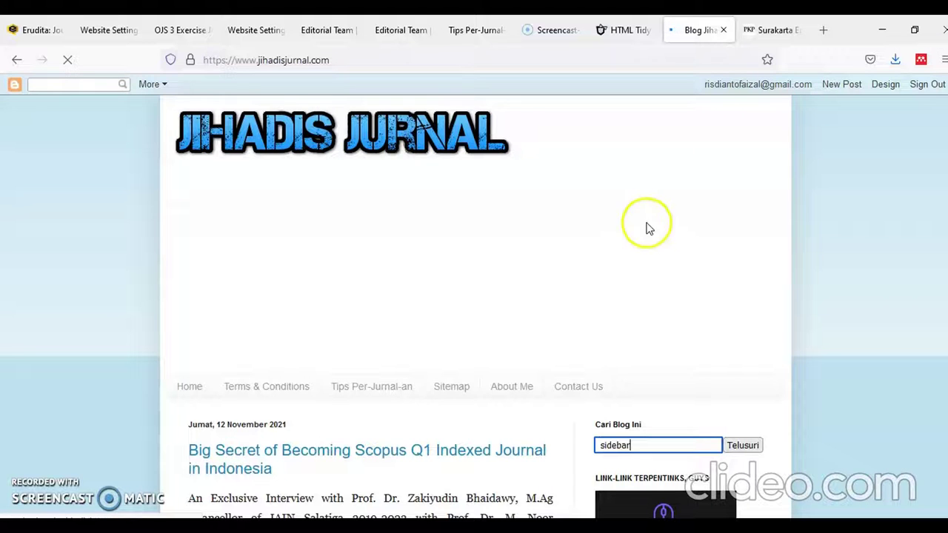
pyautogui.scroll(-2, 674, 259)
pyautogui.click(741, 303)
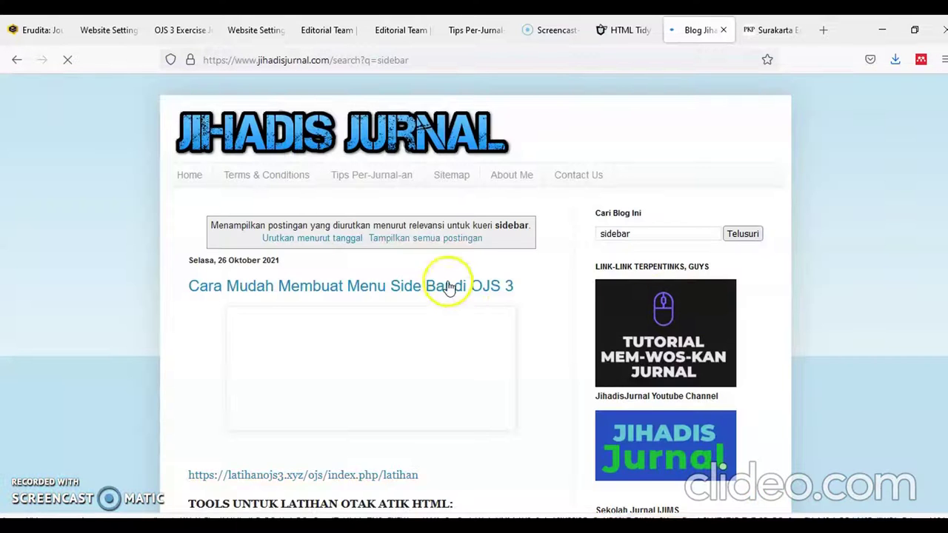
# Step: Open the post "Cara Mudah Membuat Menu Side Bar di OJS 3" and read through its sidebar menu HTML code
pyautogui.scroll(-3, 465, 254)
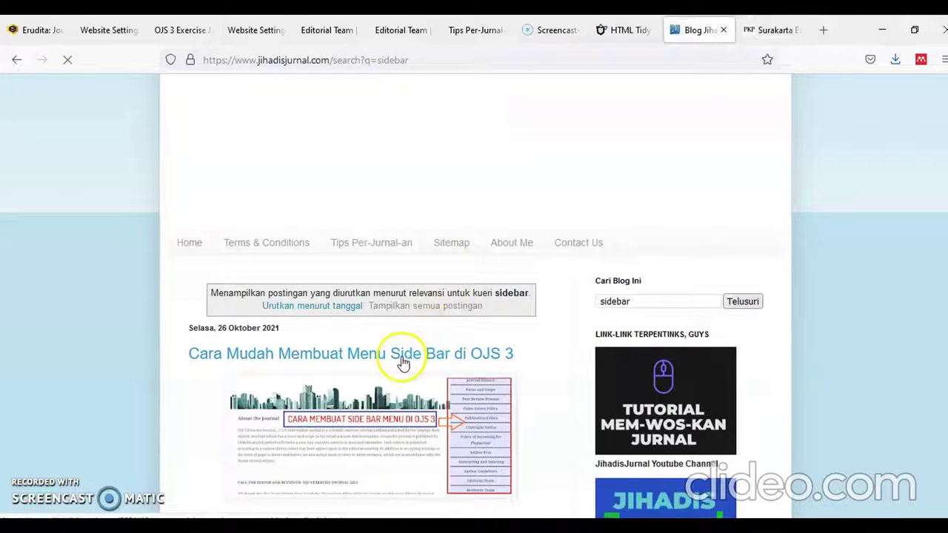
pyautogui.scroll(-4, 483, 218)
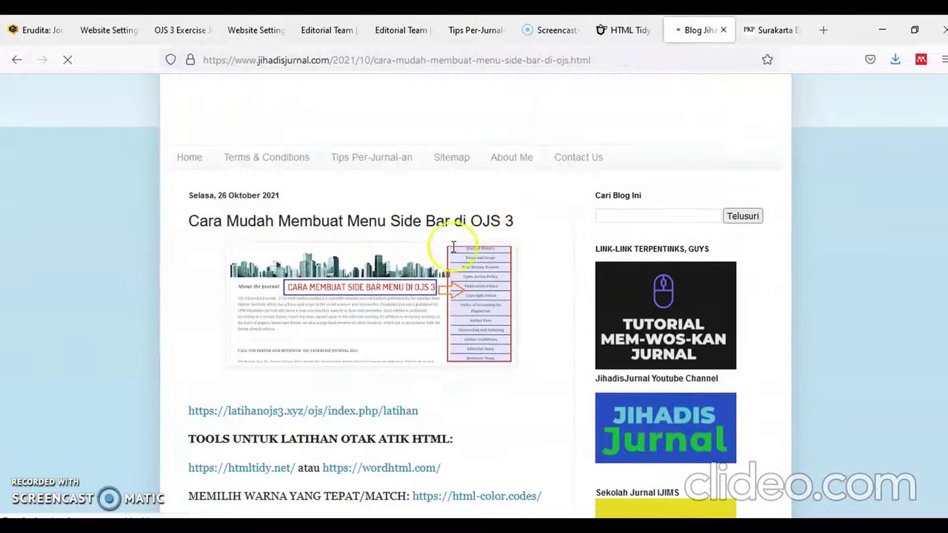
pyautogui.scroll(-4, 415, 266)
pyautogui.scroll(-10, 437, 294)
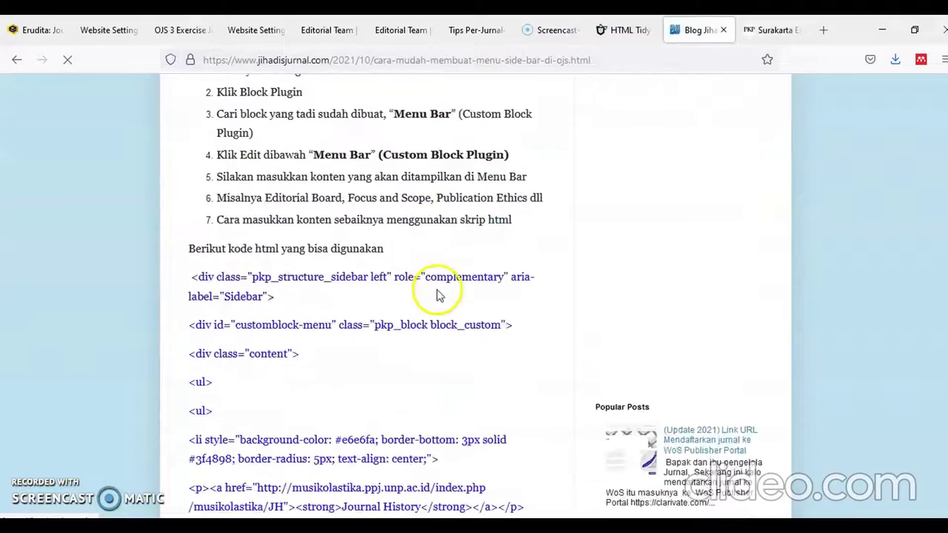
pyautogui.scroll(-1, 371, 275)
pyautogui.scroll(-3, 370, 276)
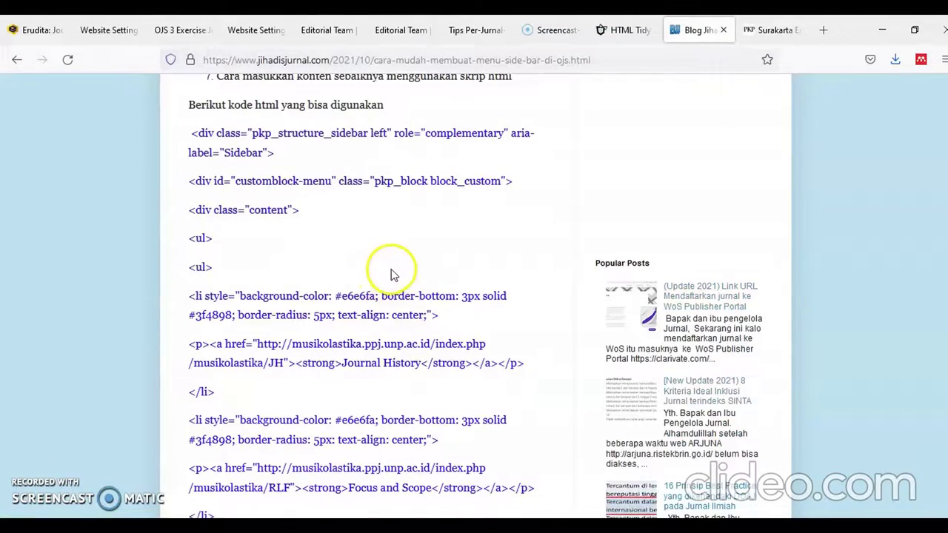
pyautogui.scroll(-8, 411, 263)
pyautogui.scroll(-8, 422, 254)
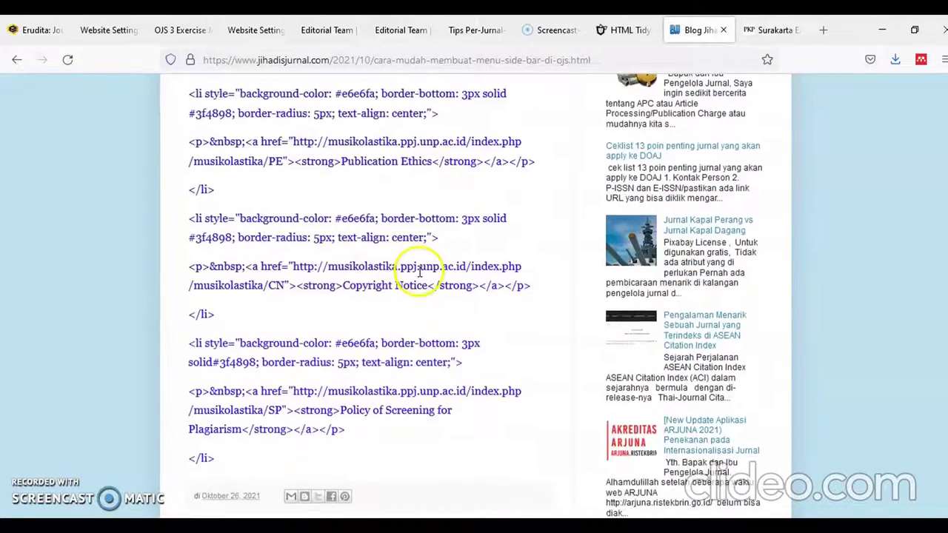
# Step: Copy the post's complete sidebar menu HTML code, from the pkp_structure_sidebar div onward, and return to the journal's website settings
pyautogui.moveTo(232, 389); pyautogui.dragTo(222, 193)
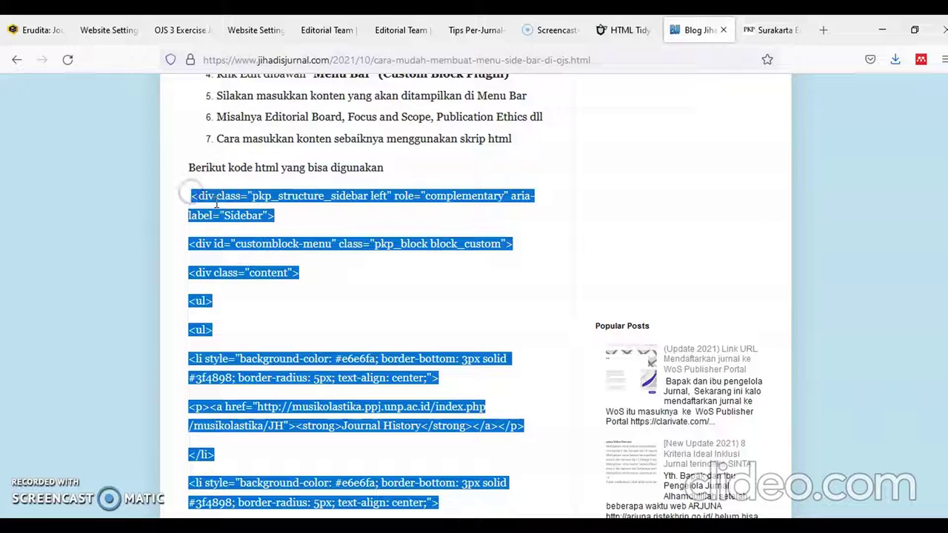
pyautogui.rightClick(219, 199)
pyautogui.click(245, 211)
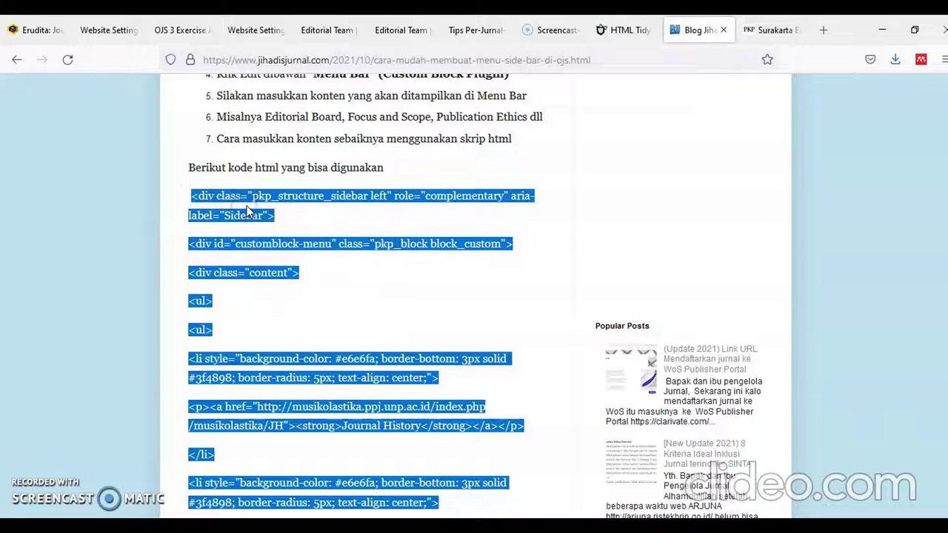
pyautogui.rightClick(246, 206)
pyautogui.click(256, 216)
pyautogui.click(326, 30)
pyautogui.click(252, 27)
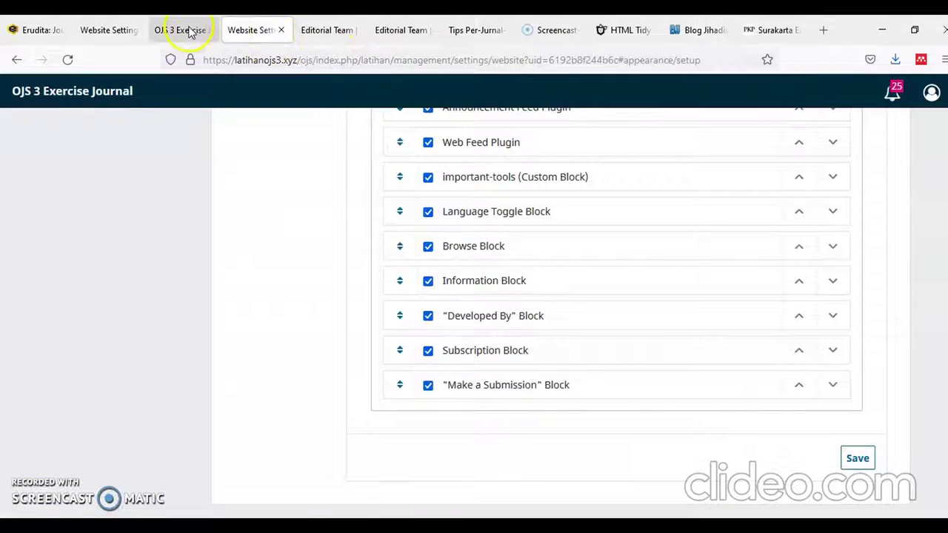
# Step: Open the "sidebar" custom block for editing through the Custom Block Manager plugin
pyautogui.scroll(10, 345, 203)
pyautogui.scroll(2, 351, 206)
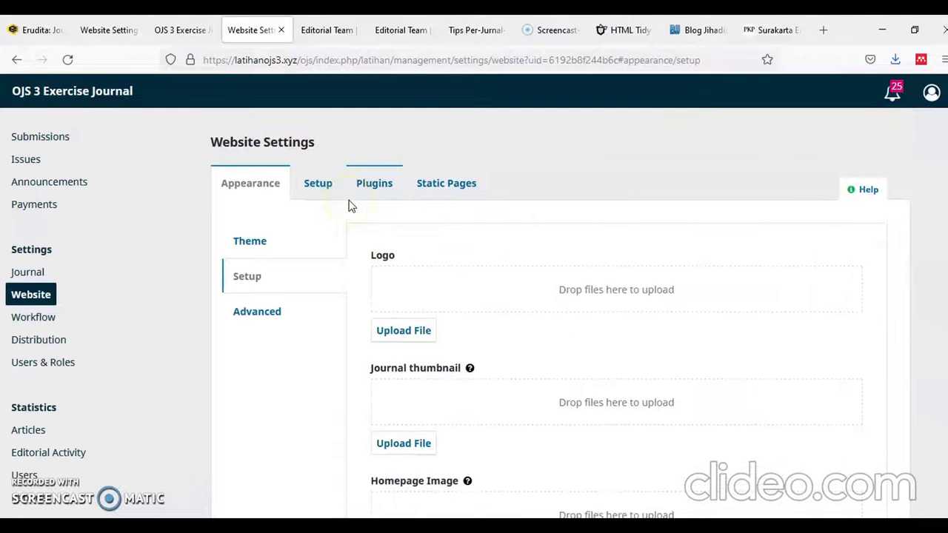
pyautogui.click(368, 189)
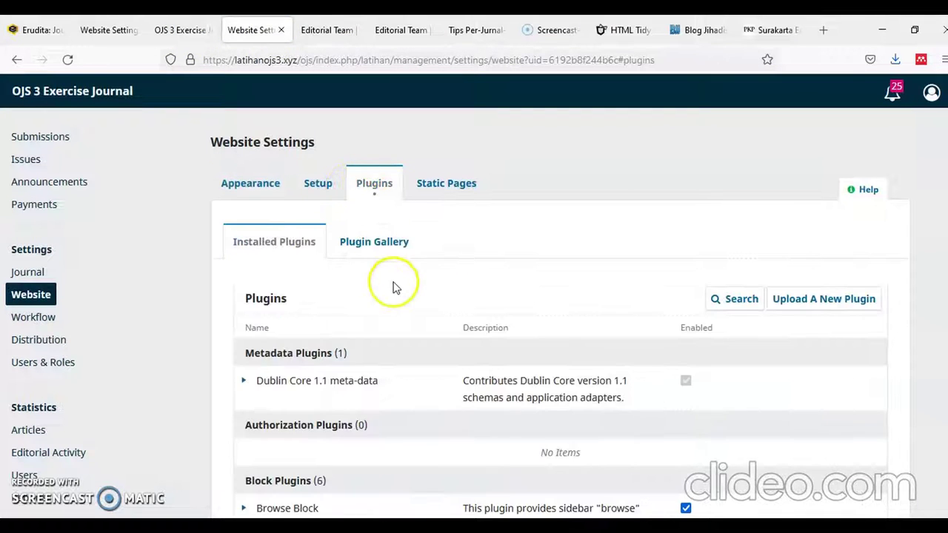
pyautogui.scroll(-8, 394, 288)
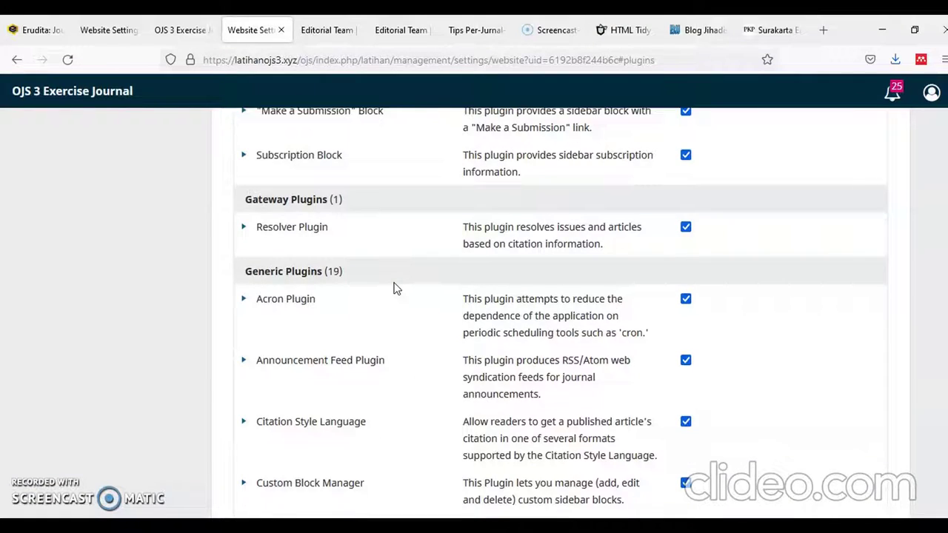
pyautogui.scroll(-1, 394, 287)
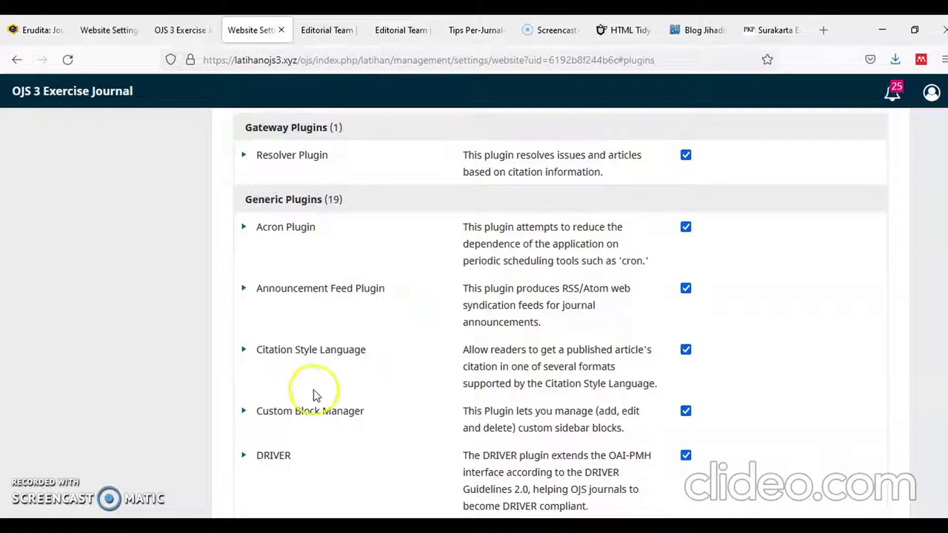
pyautogui.click(244, 410)
pyautogui.scroll(-2, 356, 378)
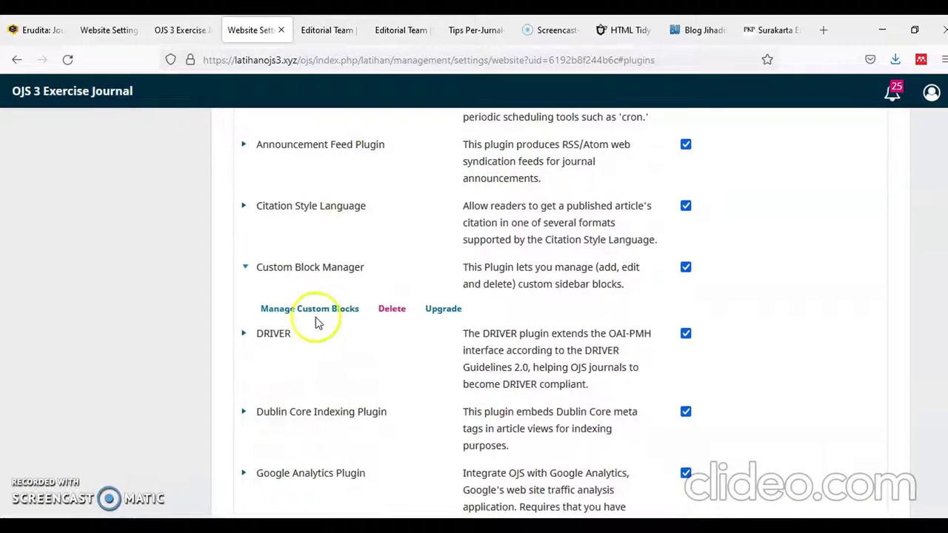
pyautogui.click(323, 314)
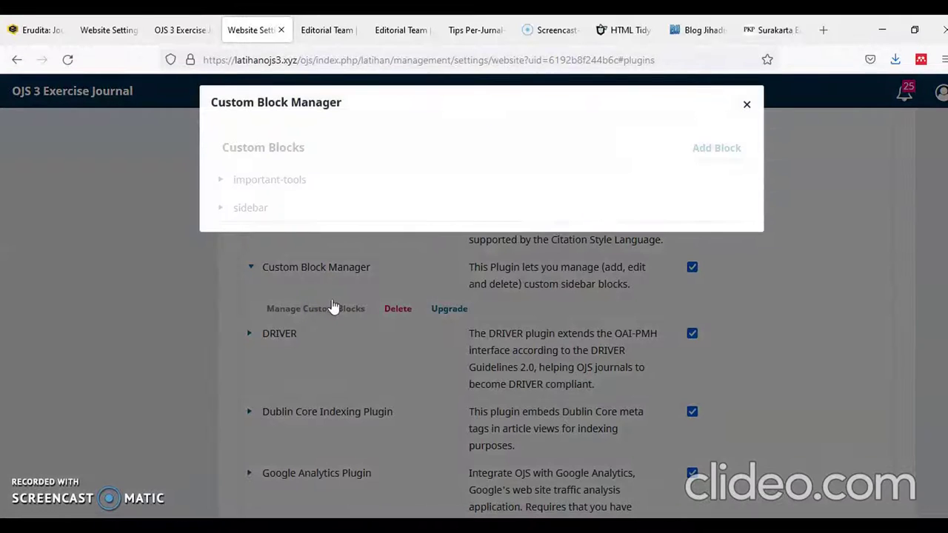
pyautogui.click(221, 208)
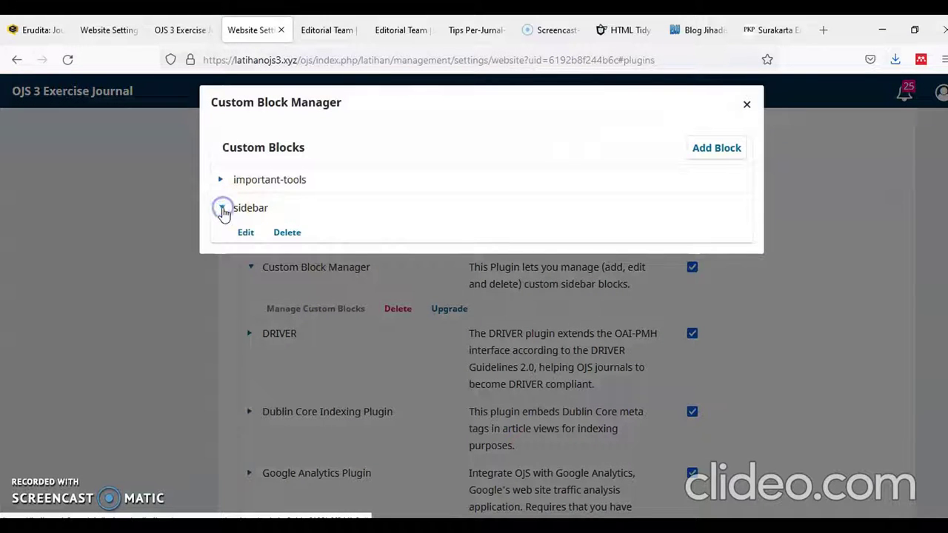
pyautogui.click(242, 236)
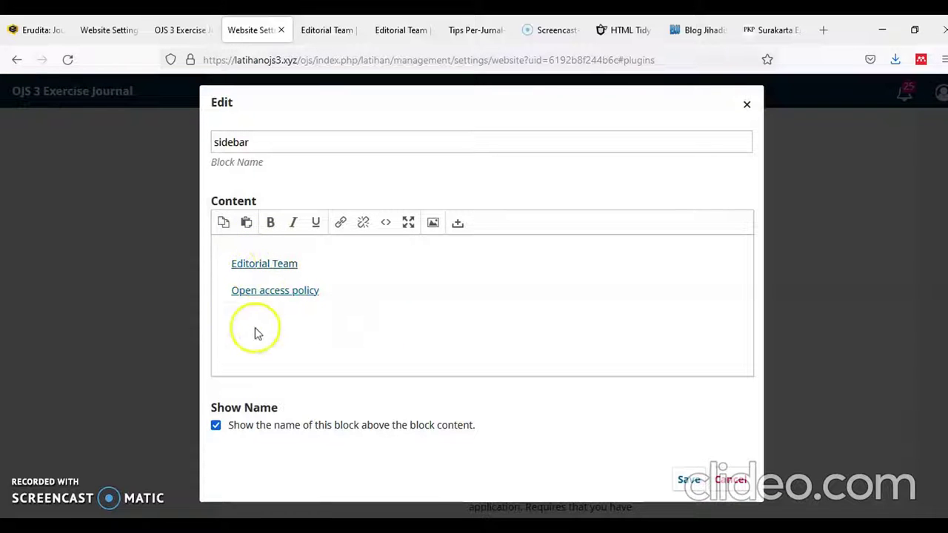
# Step: Replace the sidebar block's entire source code with the copied menu HTML and save the block
pyautogui.click(386, 229)
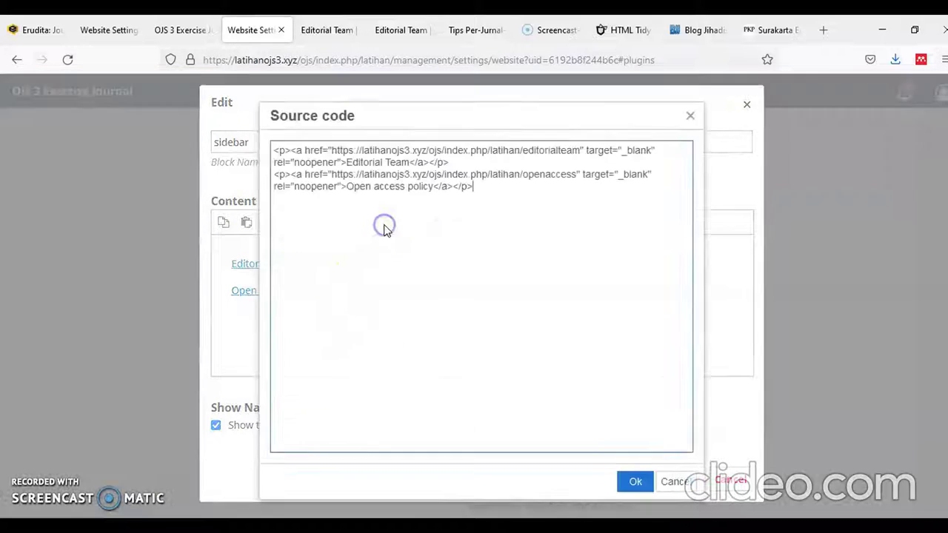
pyautogui.hotkey('ctrl', 'a')
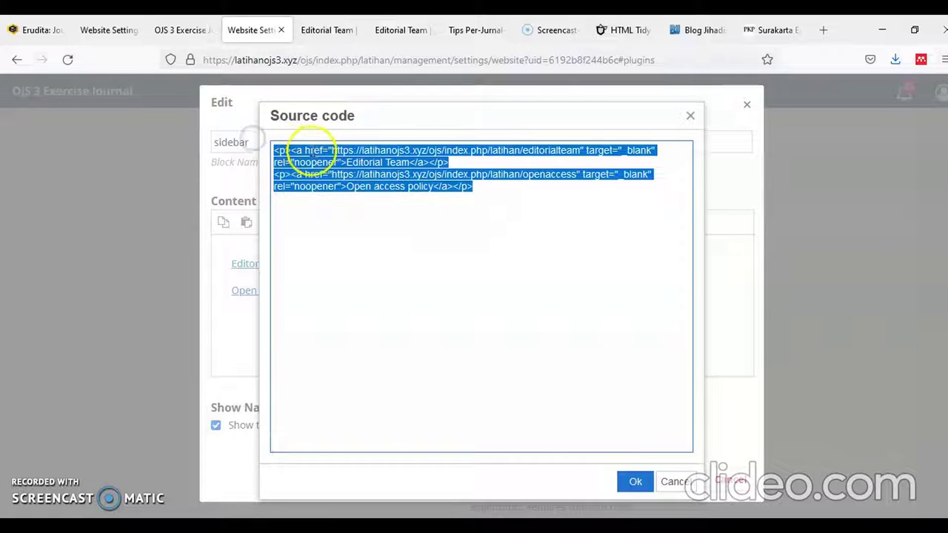
pyautogui.rightClick(317, 157)
pyautogui.click(352, 256)
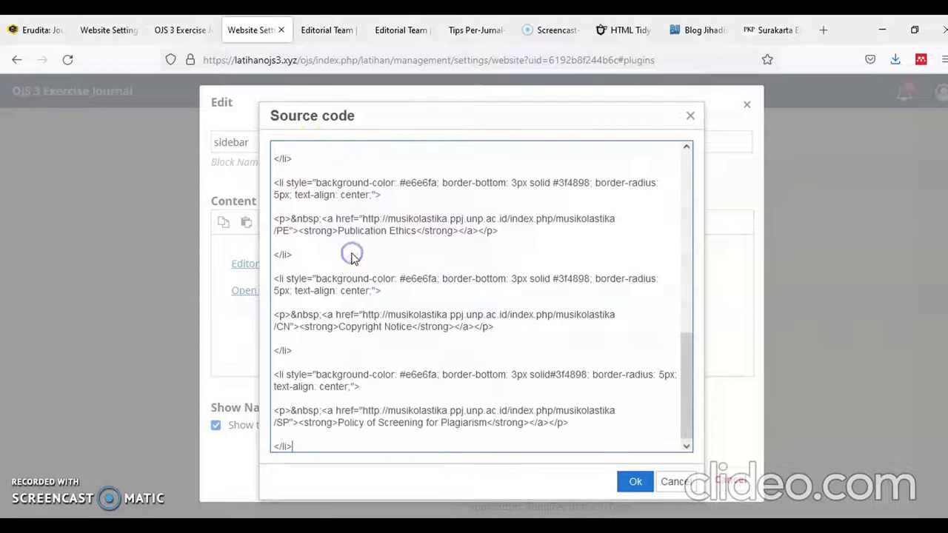
pyautogui.click(632, 480)
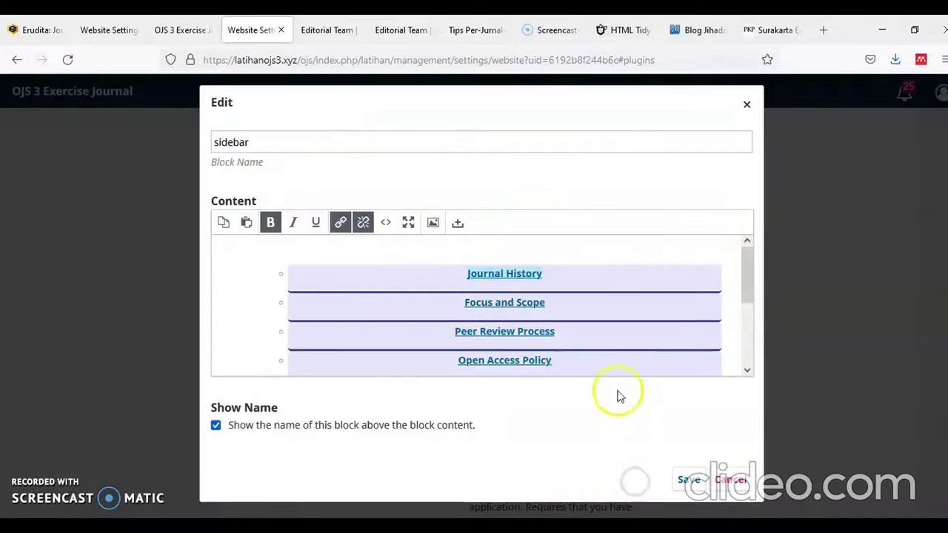
pyautogui.click(688, 478)
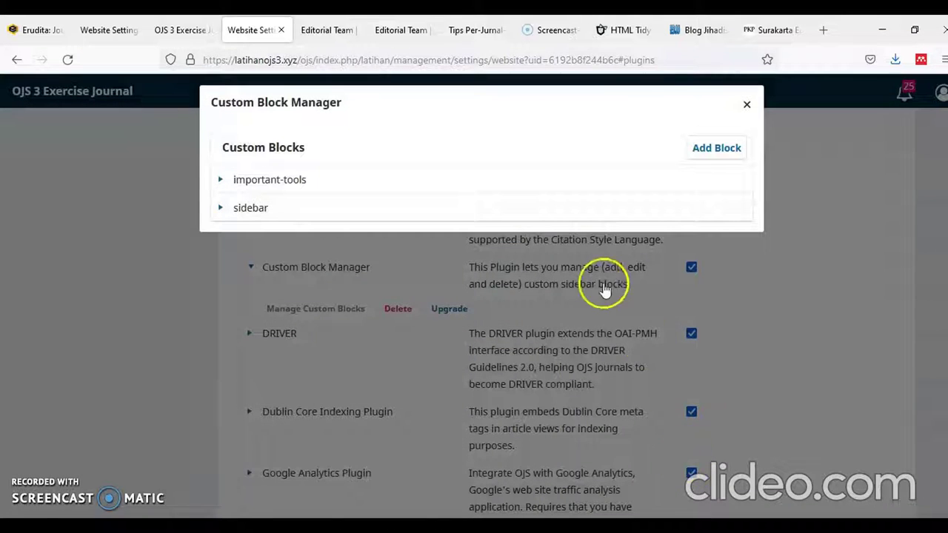
# Step: Reload the journal's homepage and check the sidebar block's new menu
pyautogui.click(186, 30)
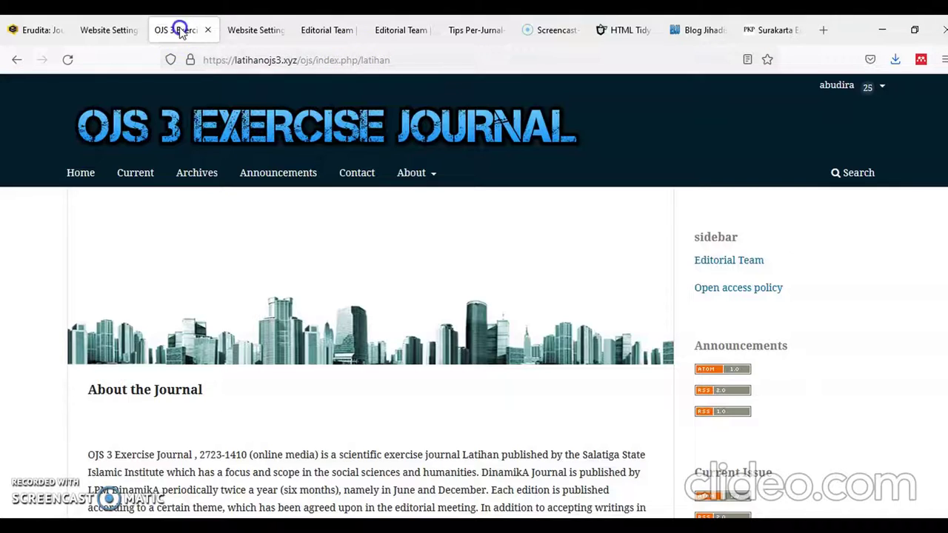
pyautogui.click(81, 175)
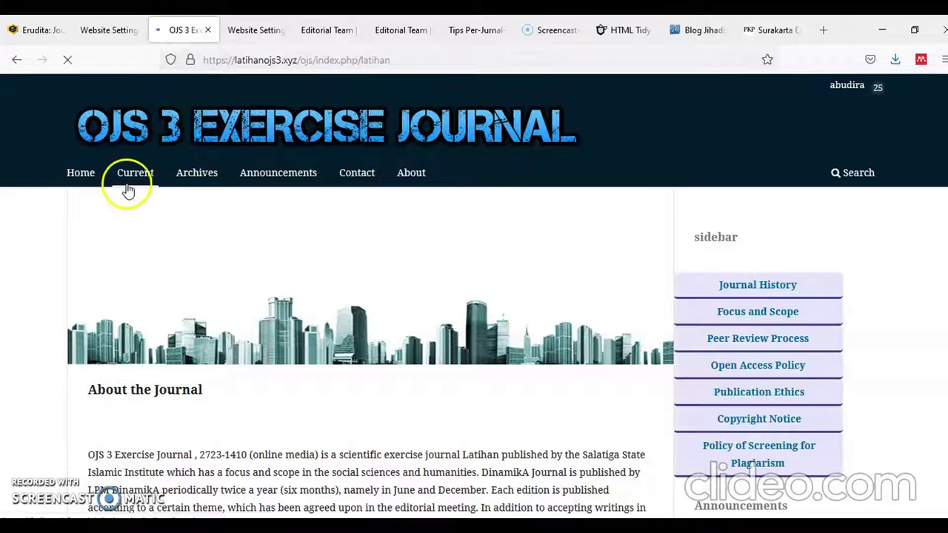
pyautogui.scroll(-5, 773, 297)
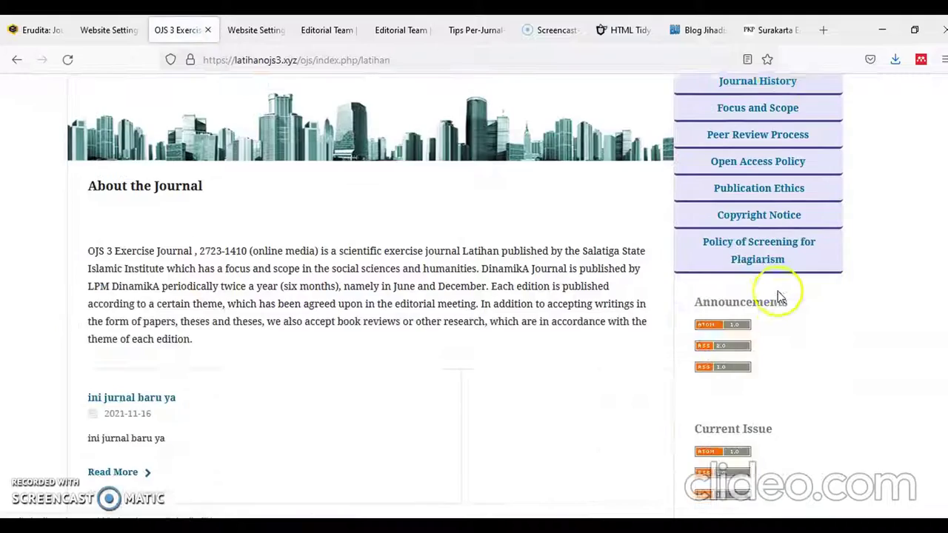
pyautogui.scroll(2, 770, 289)
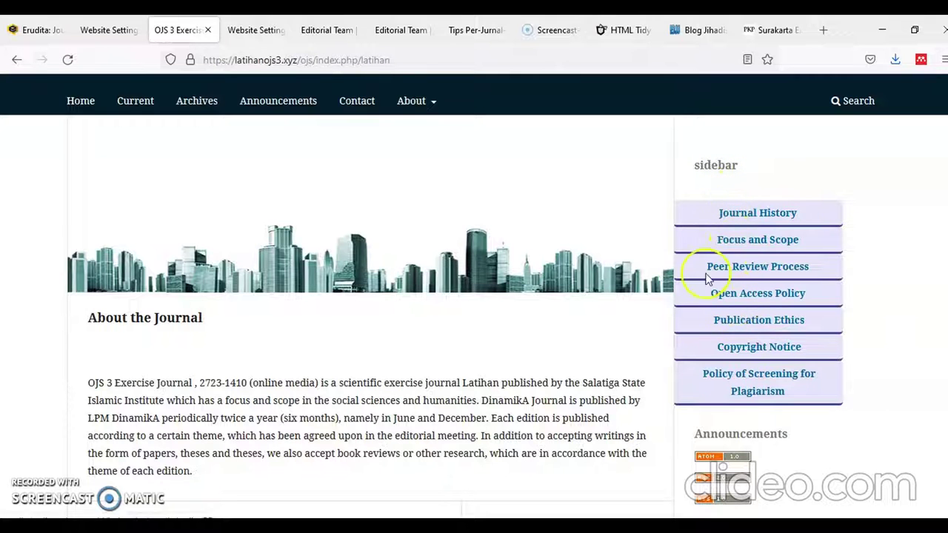
# Step: Reopen the "sidebar" custom block in the journal's website settings and copy its complete source code
pyautogui.click(265, 28)
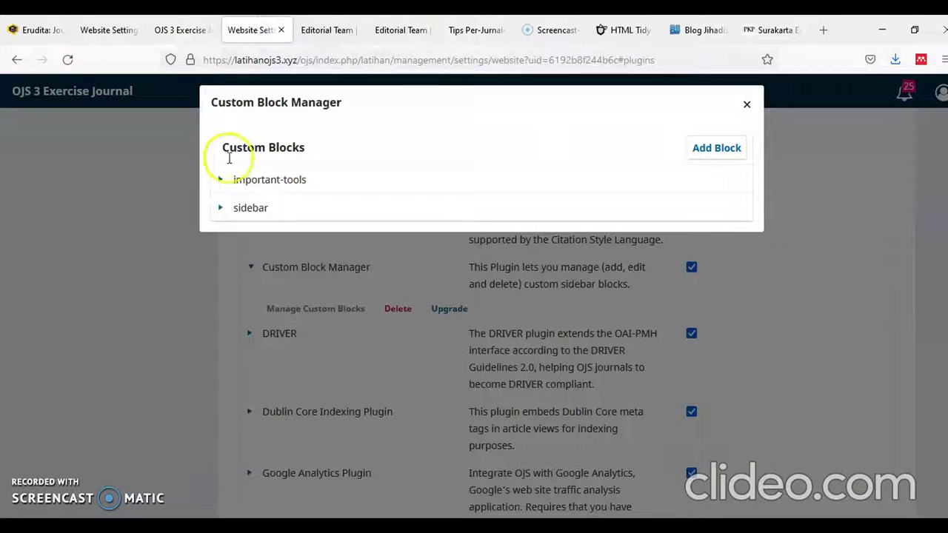
pyautogui.click(221, 208)
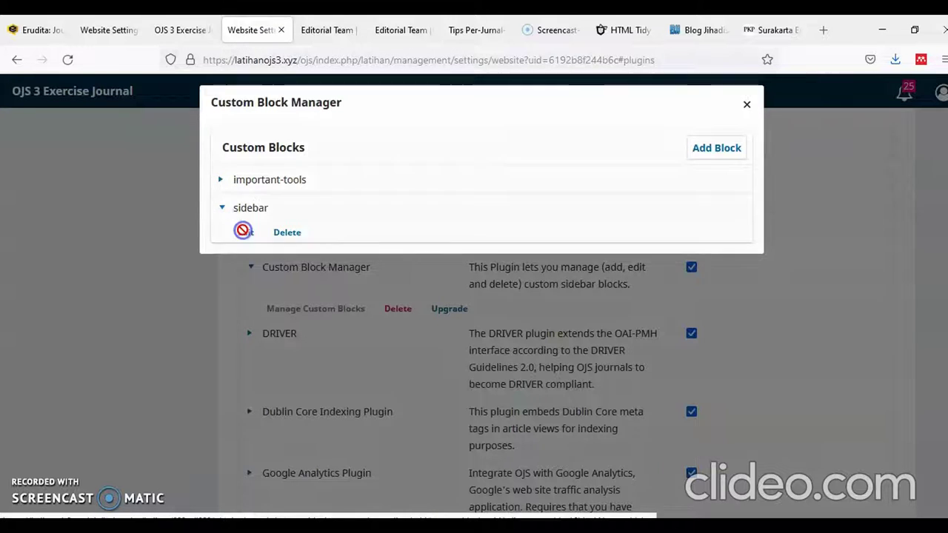
pyautogui.click(243, 231)
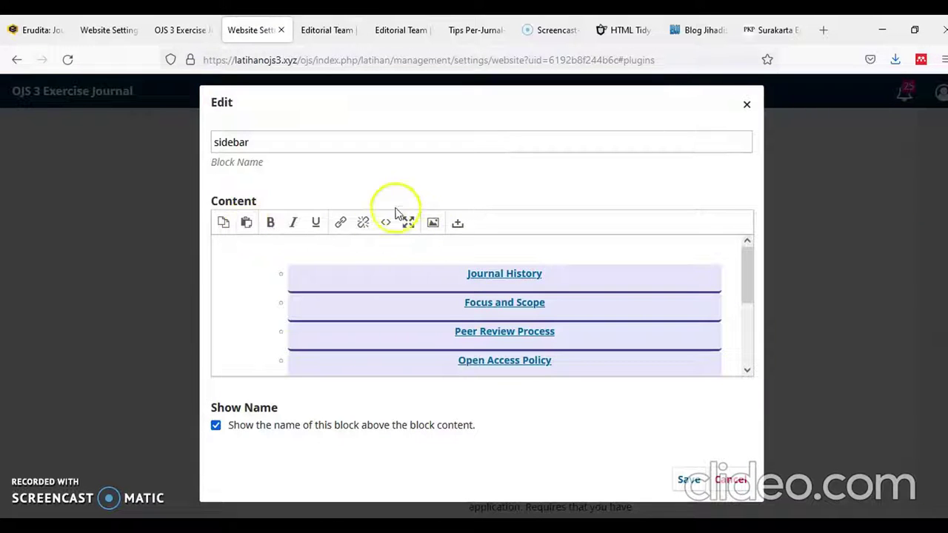
pyautogui.click(334, 244)
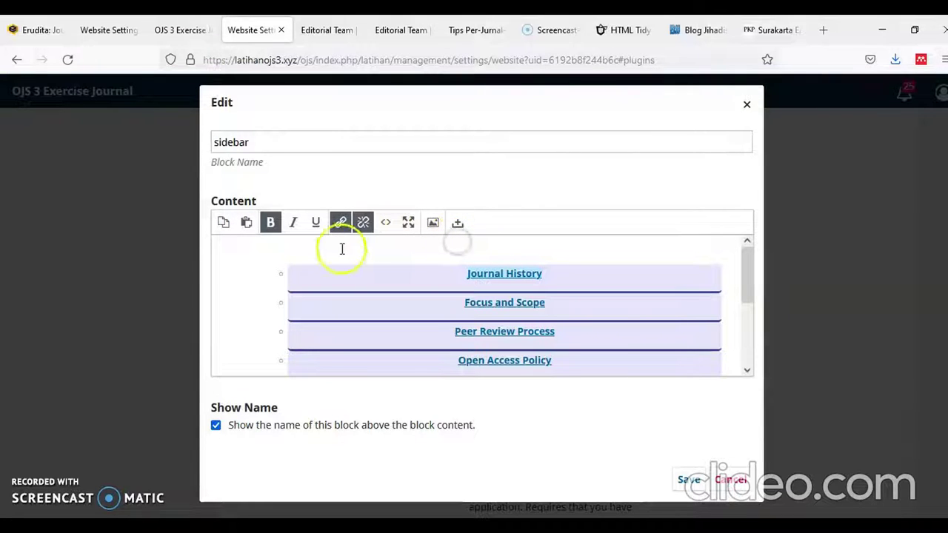
pyautogui.click(268, 257)
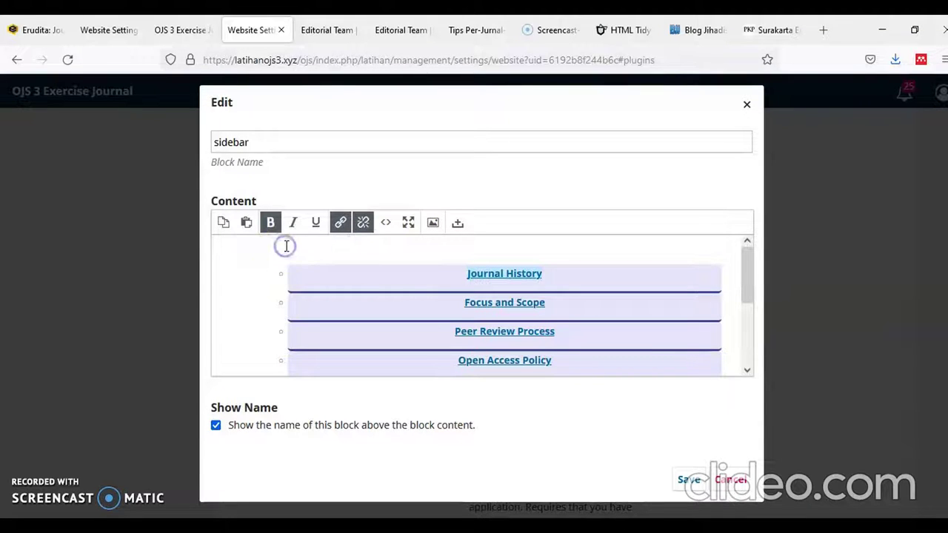
pyautogui.click(385, 224)
pyautogui.click(383, 221)
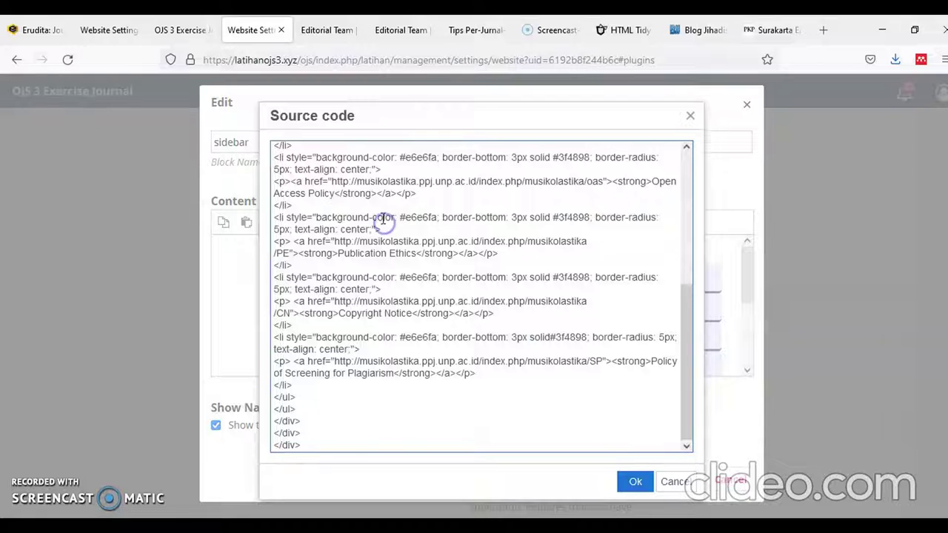
pyautogui.hotkey('ctrl', 'a')
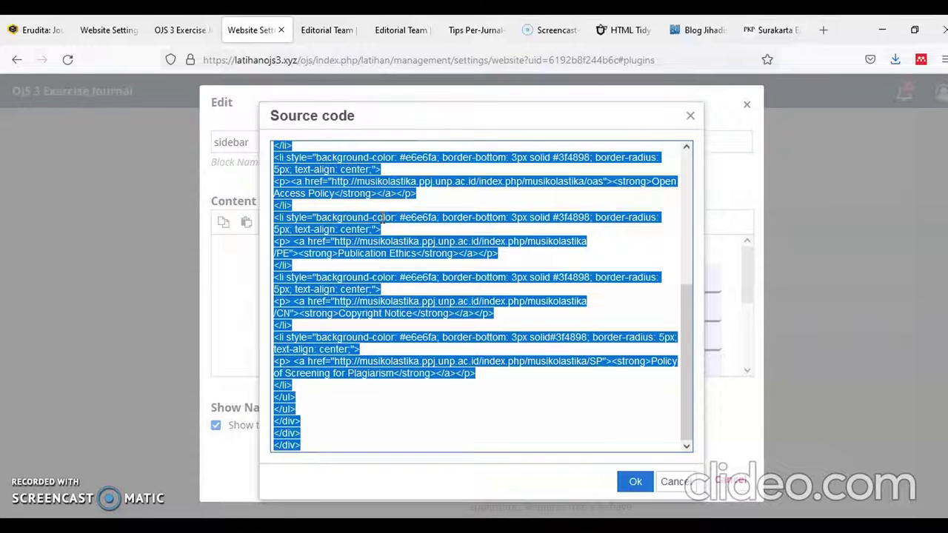
pyautogui.rightClick(372, 184)
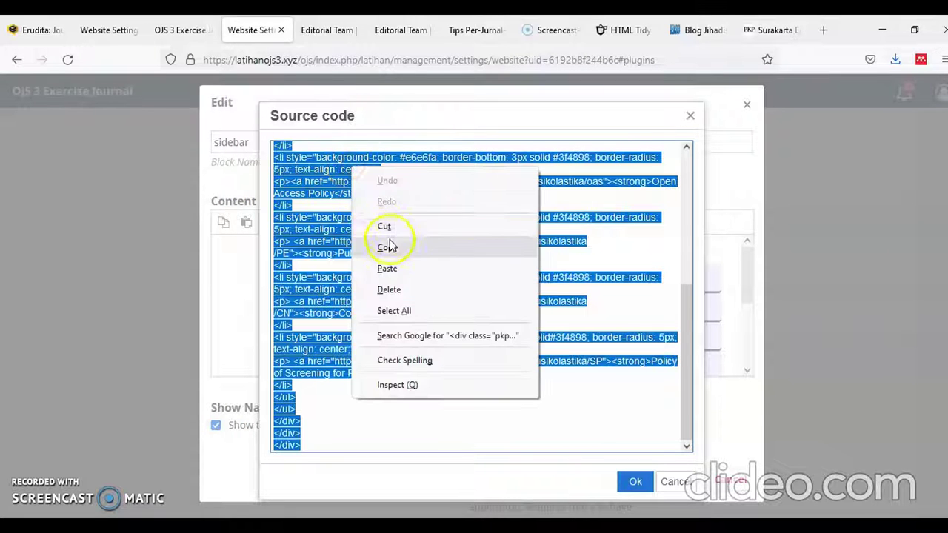
pyautogui.click(387, 245)
# Step: Switch to HTML Tidy and replace the Open Access Policy code with the copied sidebar menu code
pyautogui.click(620, 28)
pyautogui.moveTo(614, 163); pyautogui.dragTo(752, 229)
pyautogui.click(772, 227)
pyautogui.moveTo(814, 209); pyautogui.dragTo(504, 153)
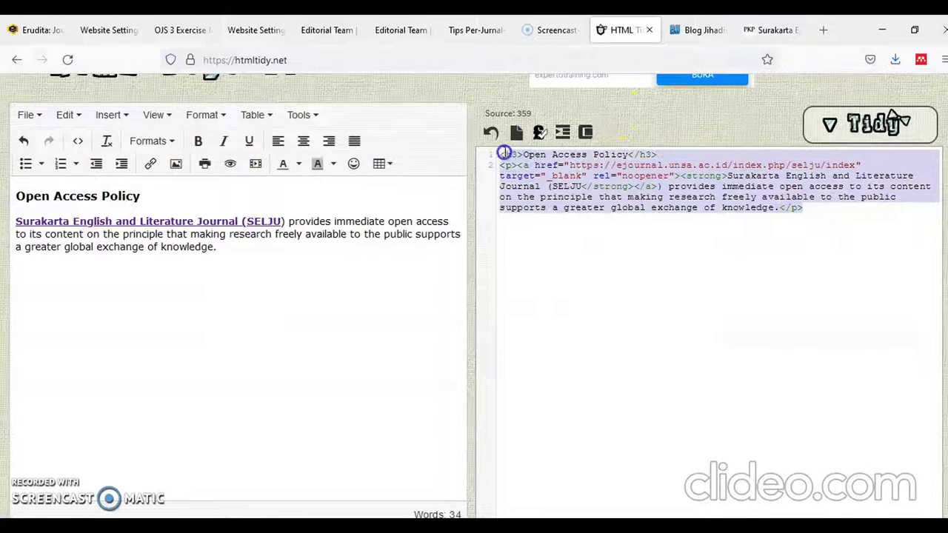
pyautogui.rightClick(544, 164)
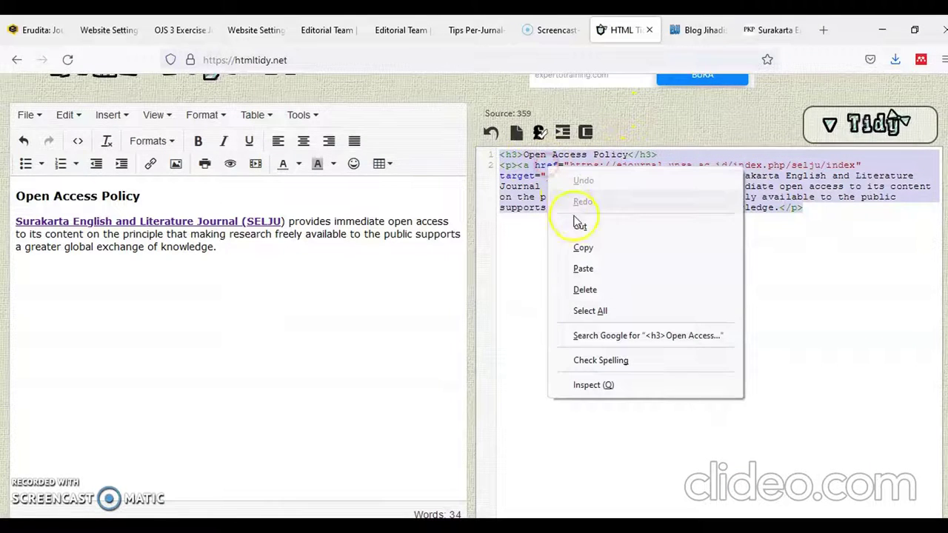
pyautogui.click(597, 268)
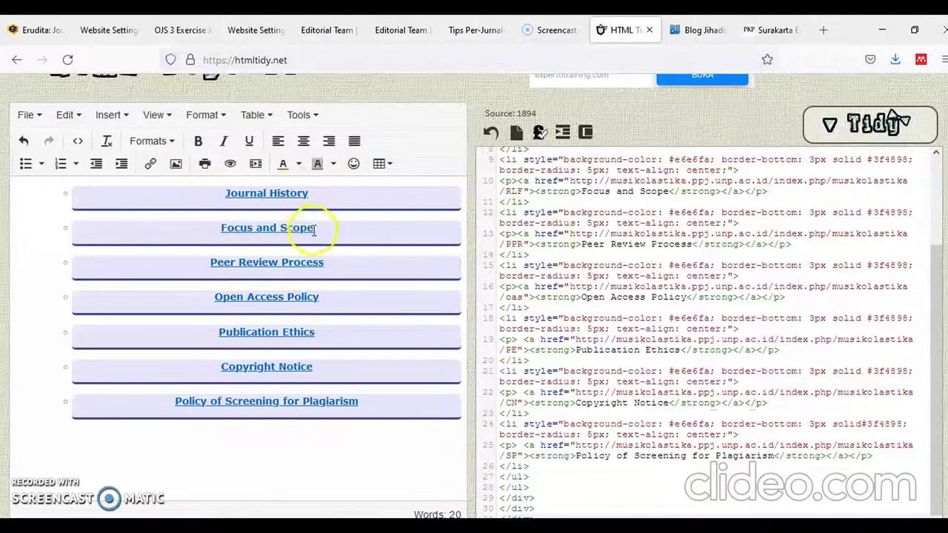
# Step: Examine the link and title code of the menu entries, such as Journal History and Focus and Scope, and return to the journal homepage
pyautogui.scroll(2, 314, 230)
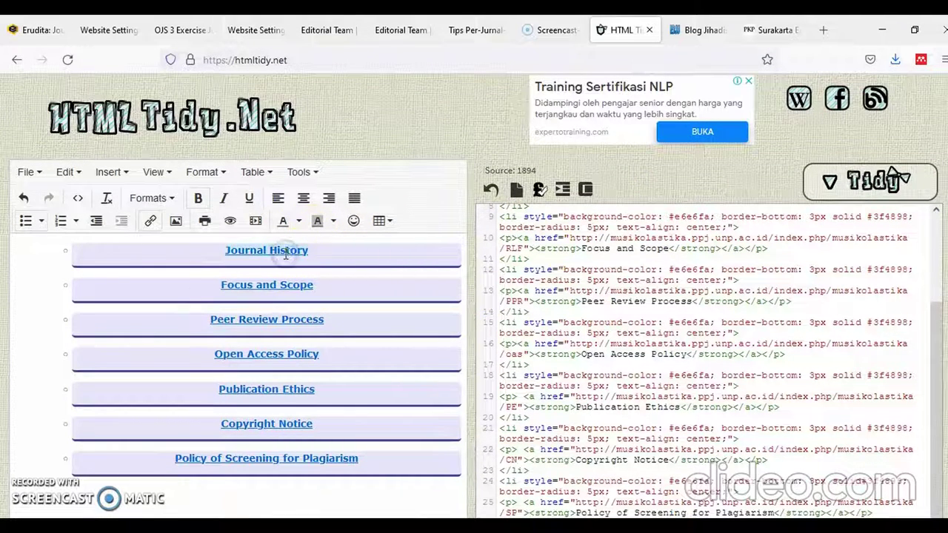
pyautogui.scroll(3, 581, 249)
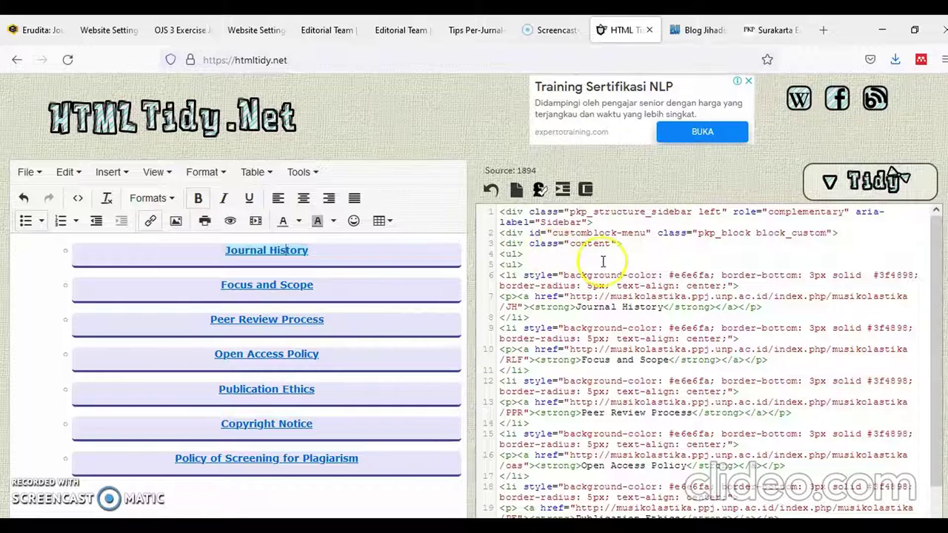
pyautogui.click(629, 307)
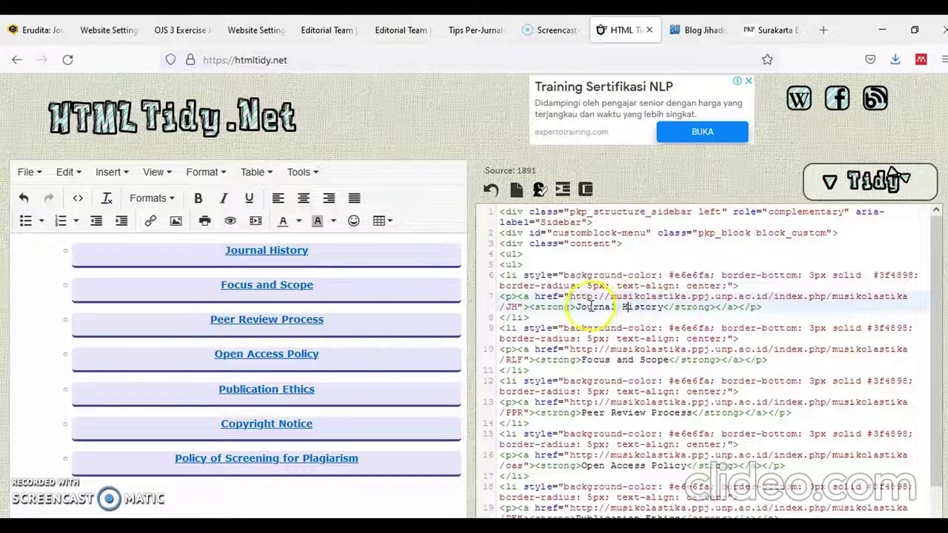
pyautogui.scroll(-2, 614, 354)
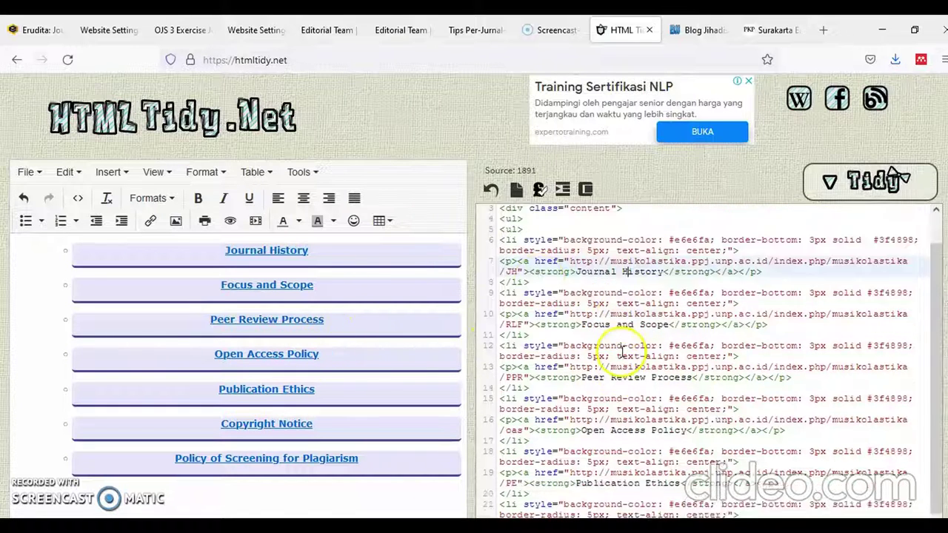
pyautogui.click(648, 301)
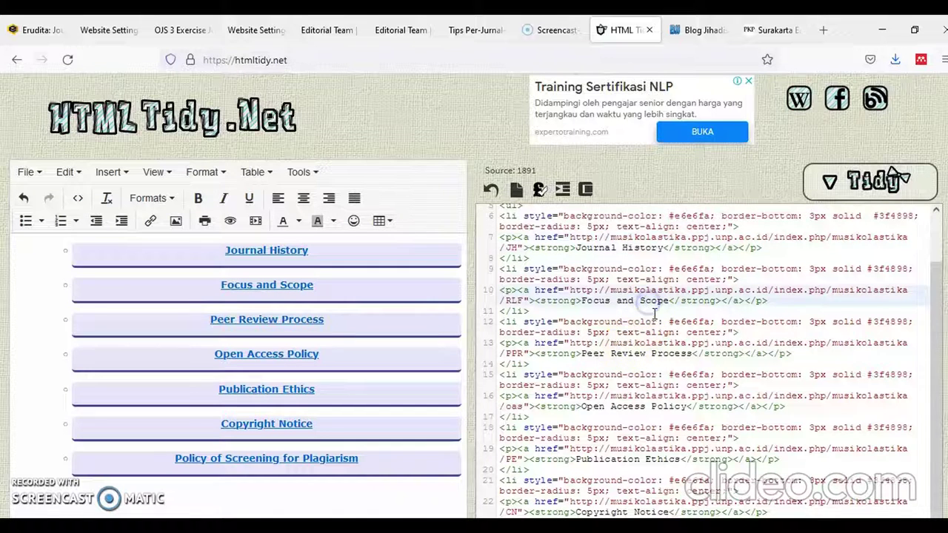
pyautogui.scroll(-2, 655, 314)
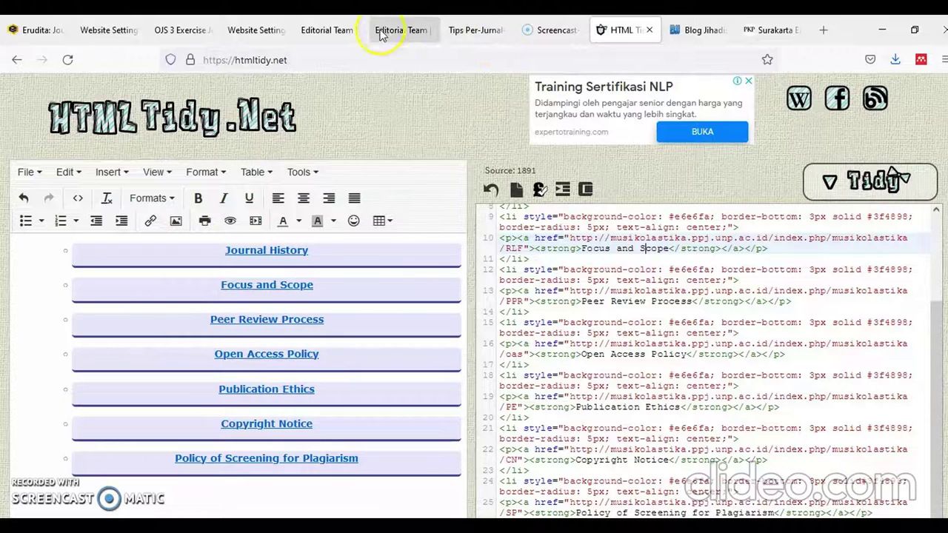
pyautogui.click(181, 28)
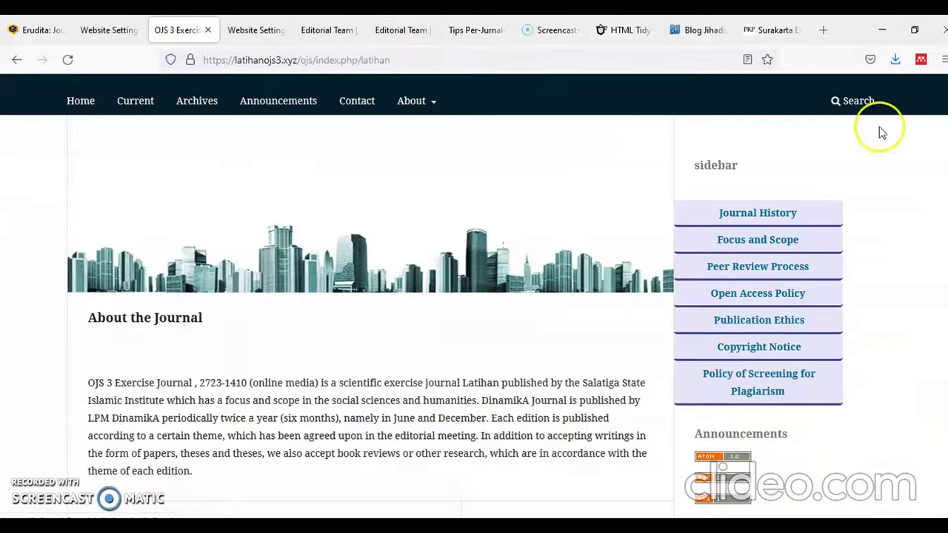
# Step: Open the list of static pages in the journal's website settings from the dashboard
pyautogui.click(254, 29)
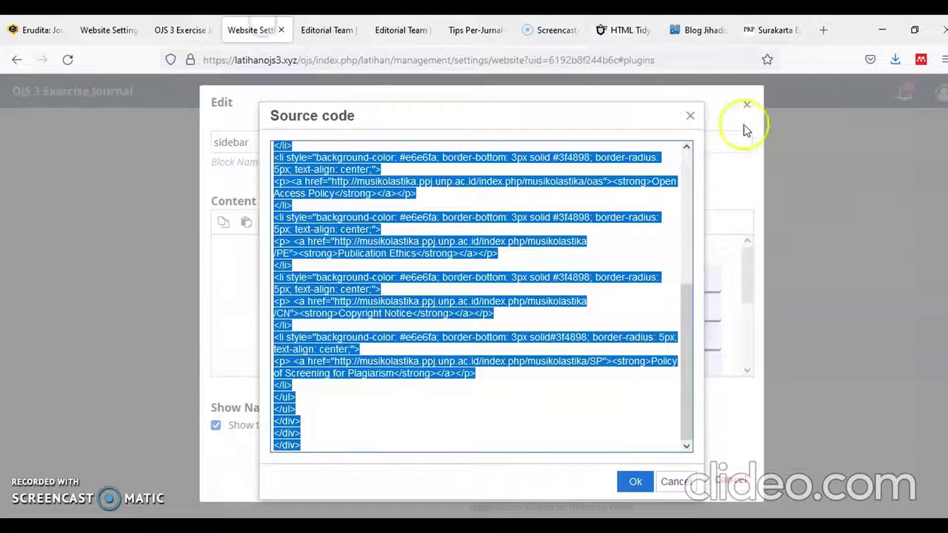
pyautogui.click(325, 22)
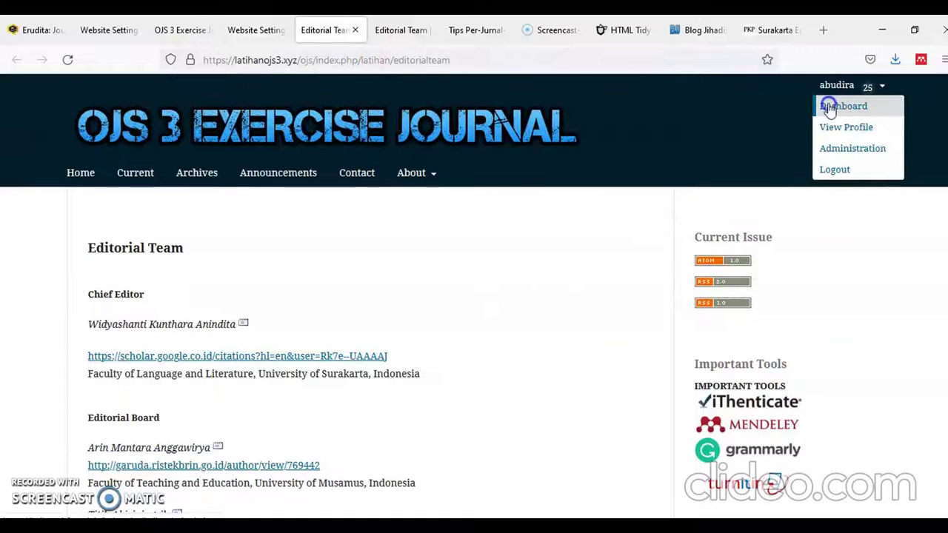
pyautogui.click(826, 106)
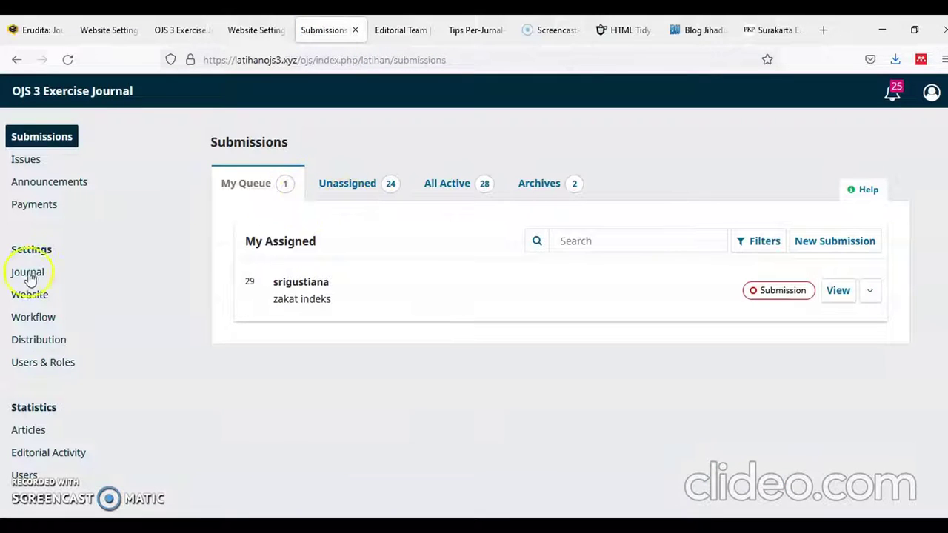
pyautogui.click(30, 296)
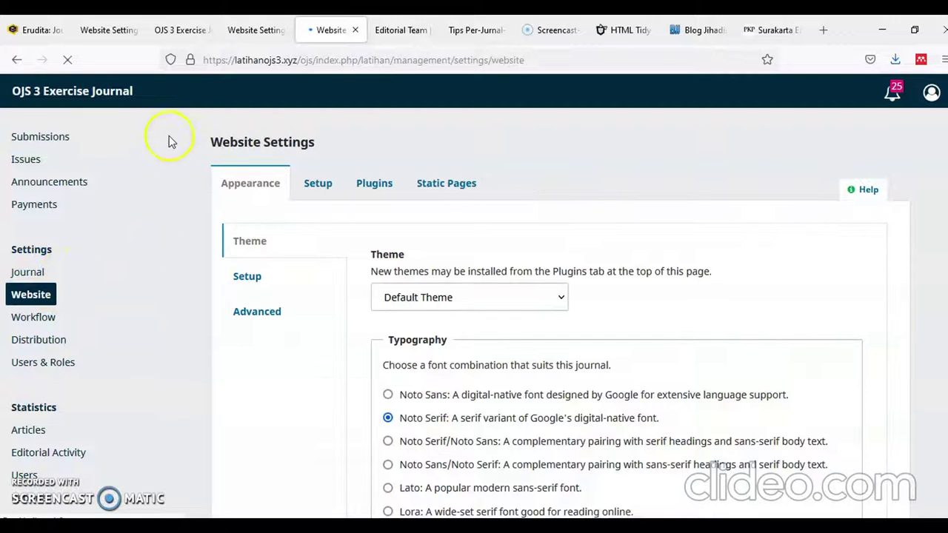
pyautogui.click(426, 185)
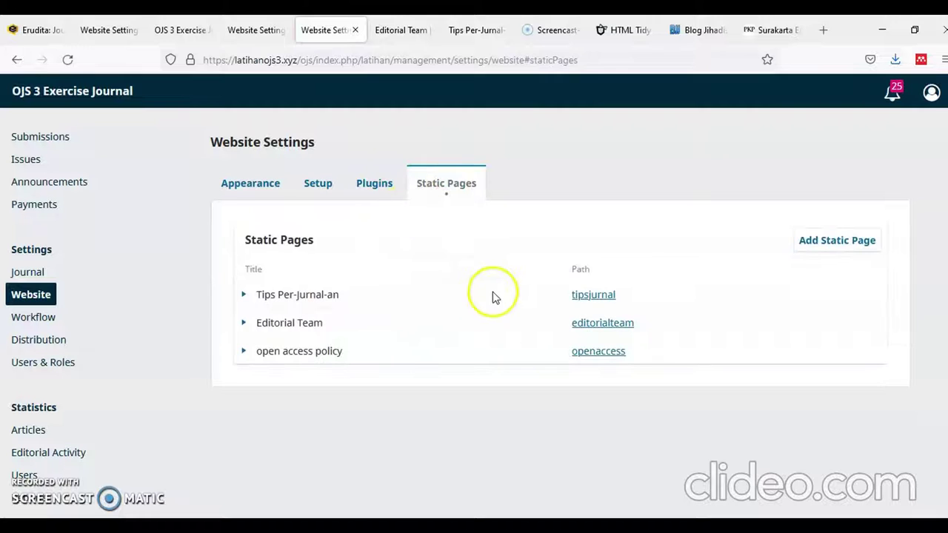
# Step: Open the "open access policy" static page in a new tab and copy its web address
pyautogui.rightClick(584, 351)
pyautogui.click(668, 158)
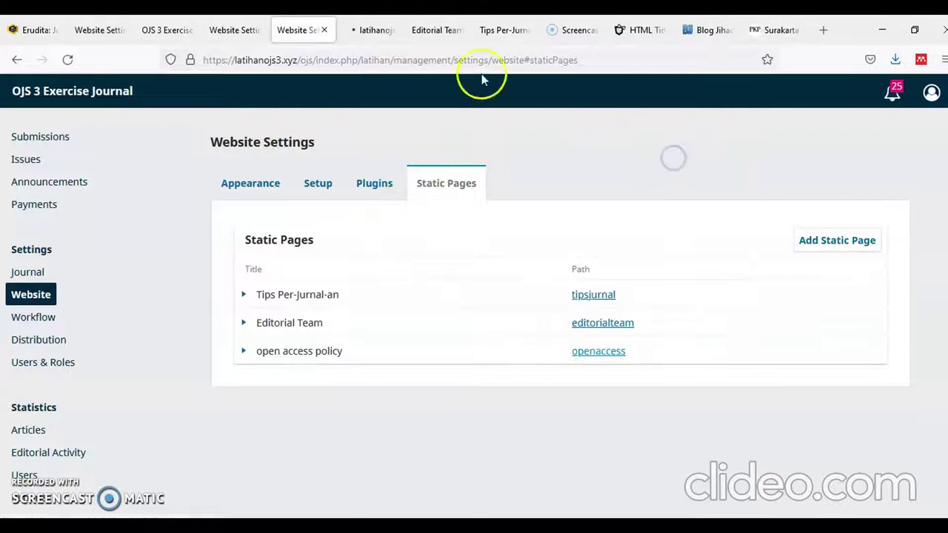
pyautogui.click(366, 31)
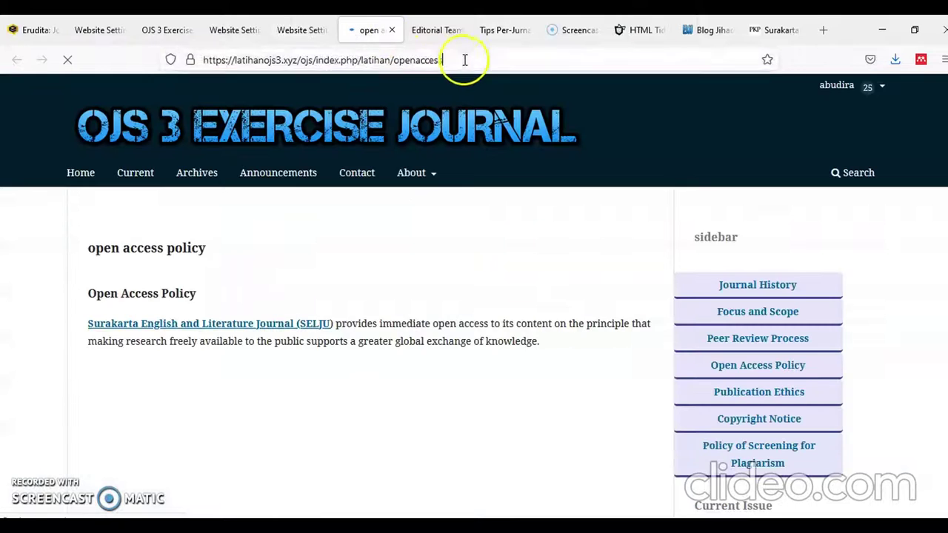
pyautogui.rightClick(464, 59)
pyautogui.click(505, 142)
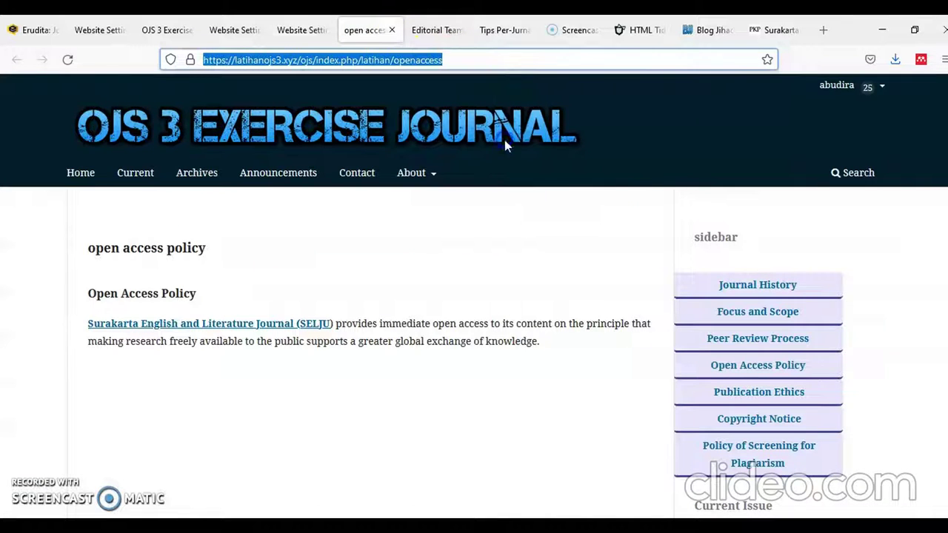
# Step: In HTML Tidy, replace the Open Access Policy entry's link with the copied openaccess page address and set its target to New window
pyautogui.click(643, 31)
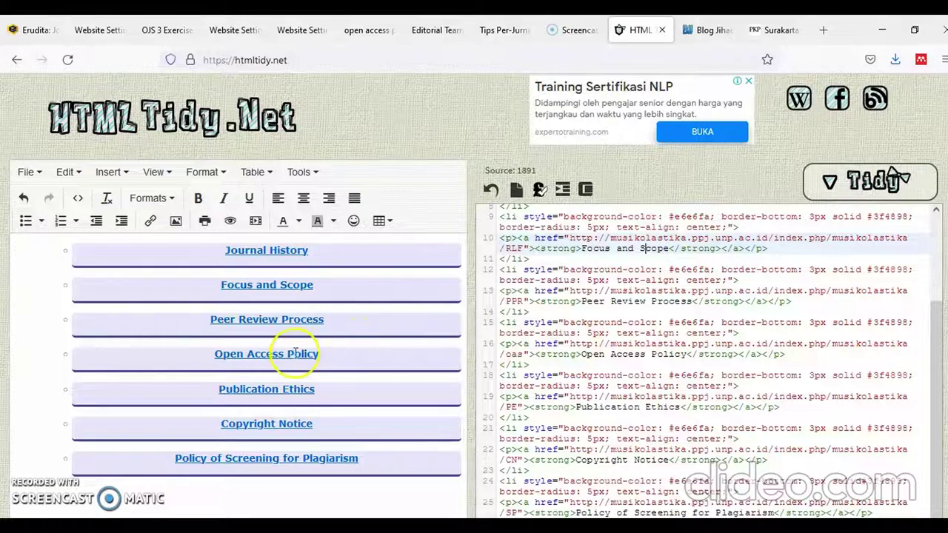
pyautogui.click(152, 221)
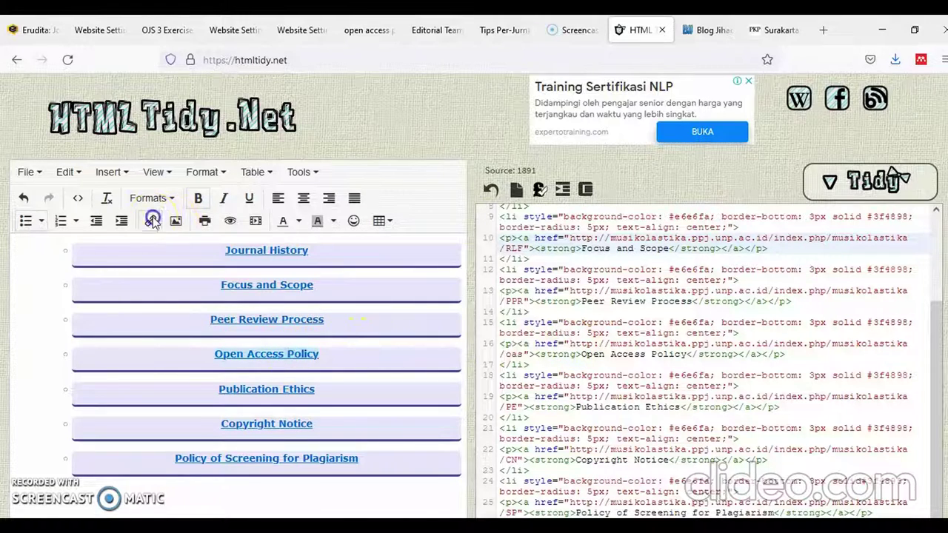
pyautogui.moveTo(435, 254); pyautogui.dragTo(471, 255)
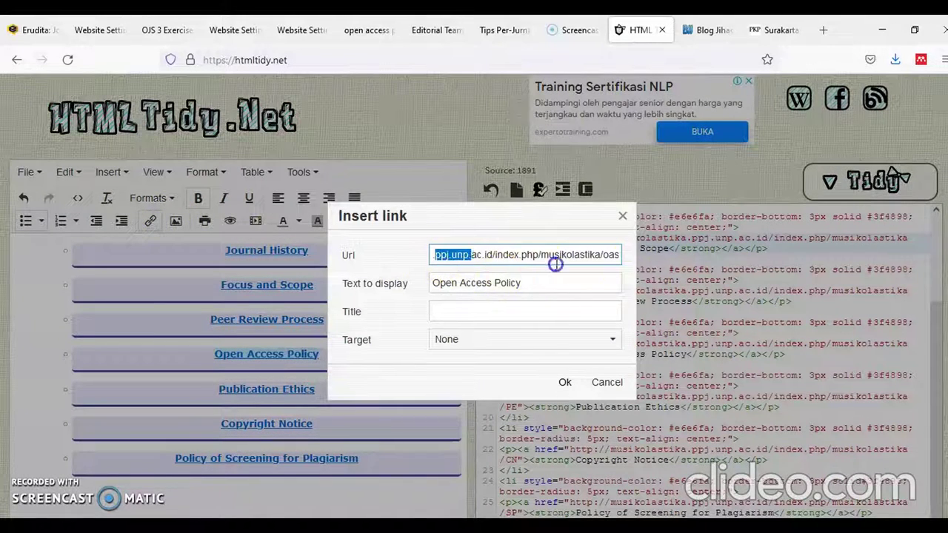
pyautogui.moveTo(556, 264); pyautogui.dragTo(663, 255)
pyautogui.press('BackSpace')
pyautogui.write('.')
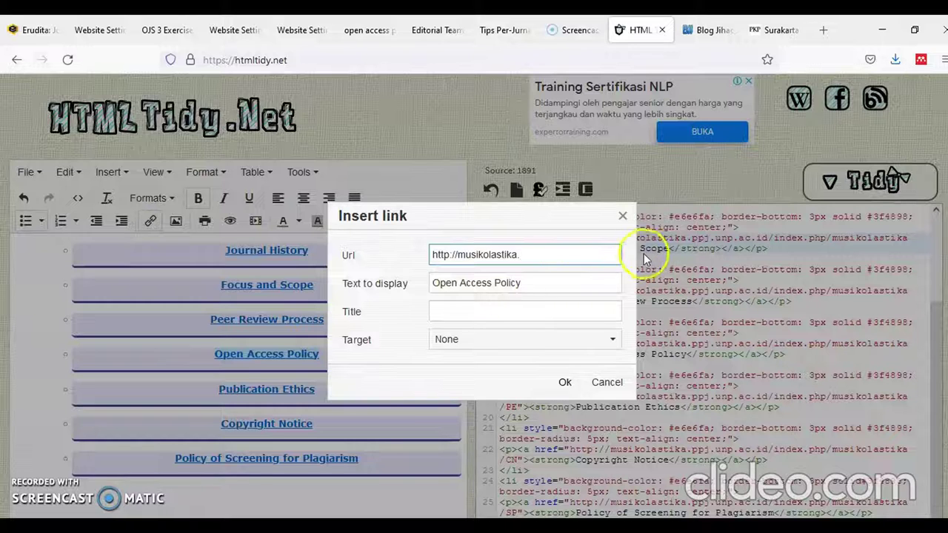
pyautogui.moveTo(575, 254); pyautogui.dragTo(388, 262)
pyautogui.rightClick(463, 255)
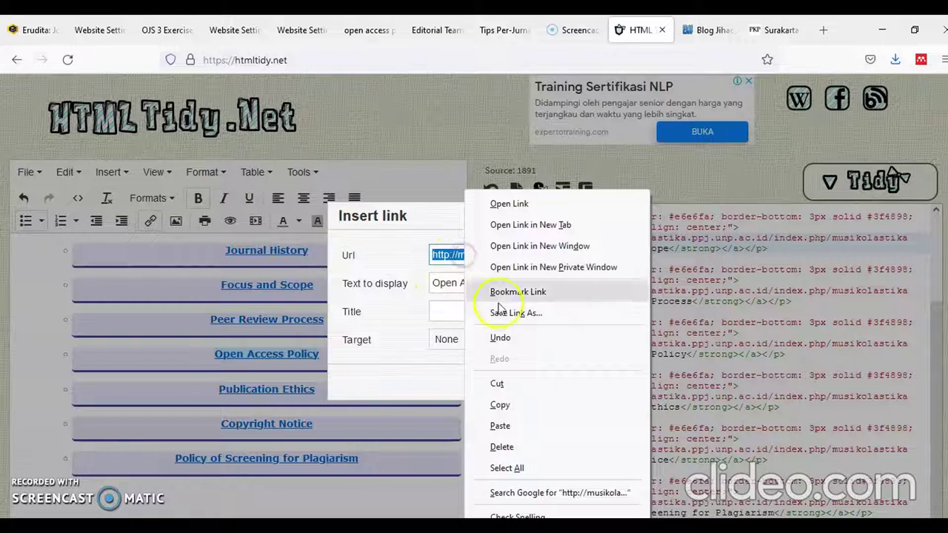
pyautogui.click(500, 426)
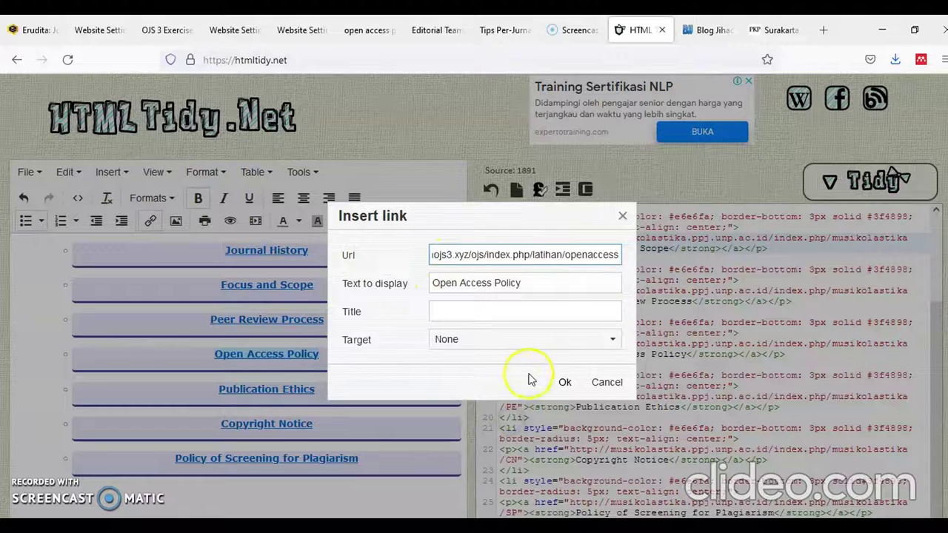
pyautogui.click(612, 339)
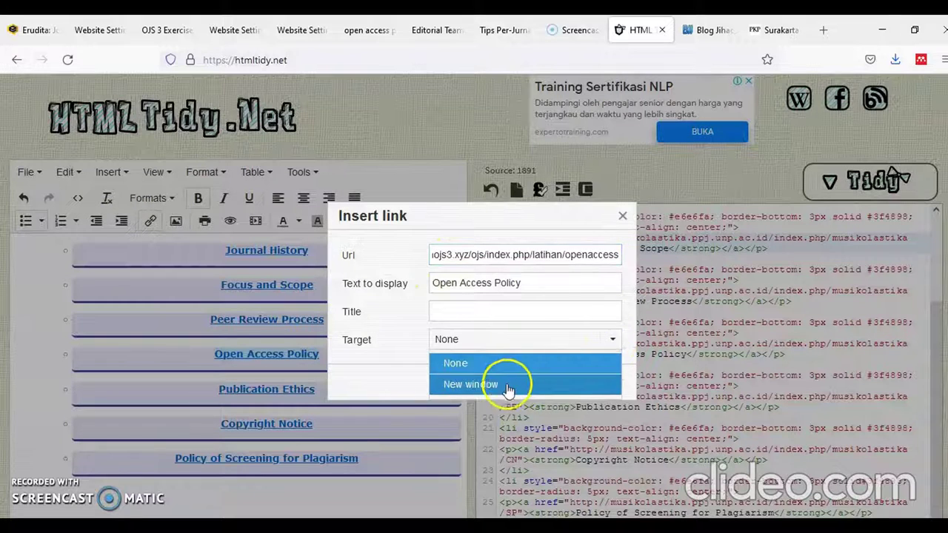
pyautogui.click(508, 384)
pyautogui.click(563, 380)
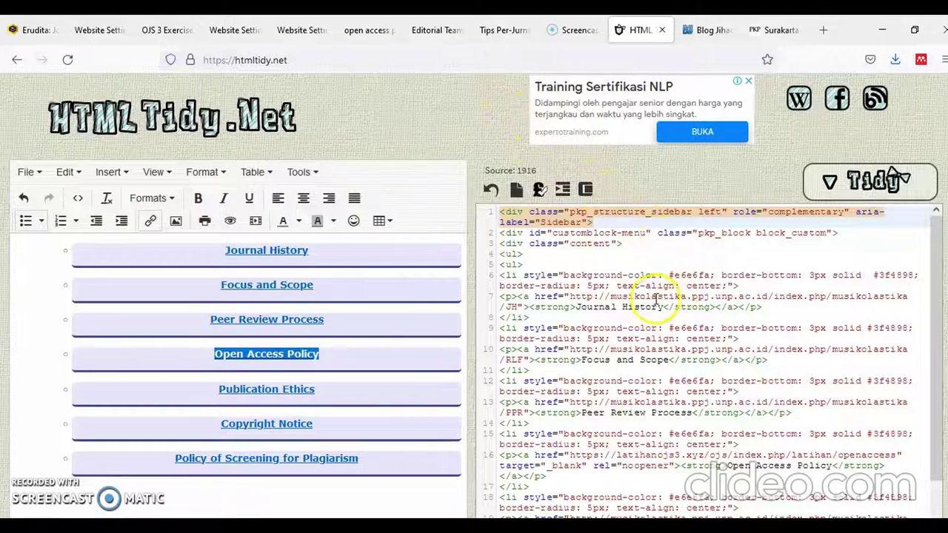
# Step: Close the open access policy page, then open the Editorial Team static page in a new tab and copy its web address
pyautogui.click(369, 30)
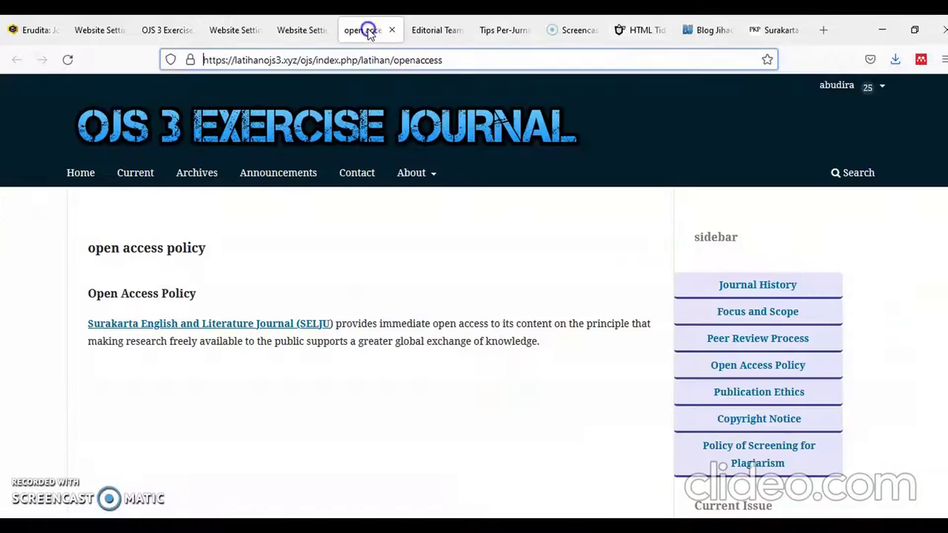
pyautogui.click(392, 31)
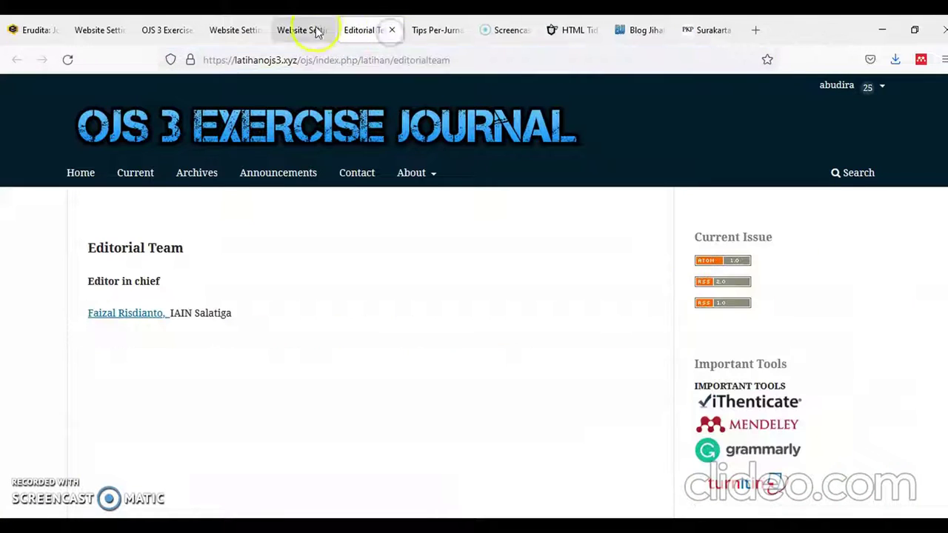
pyautogui.click(313, 31)
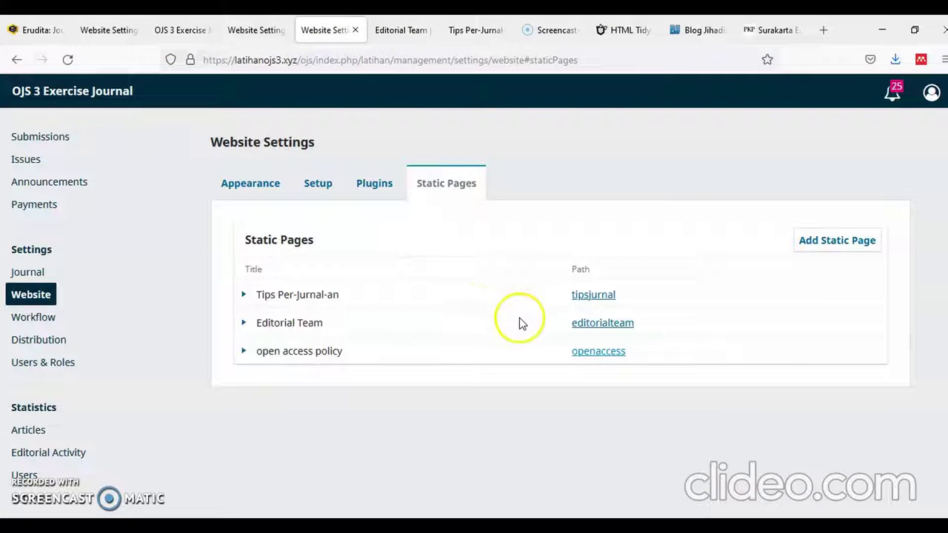
pyautogui.rightClick(591, 327)
pyautogui.click(638, 335)
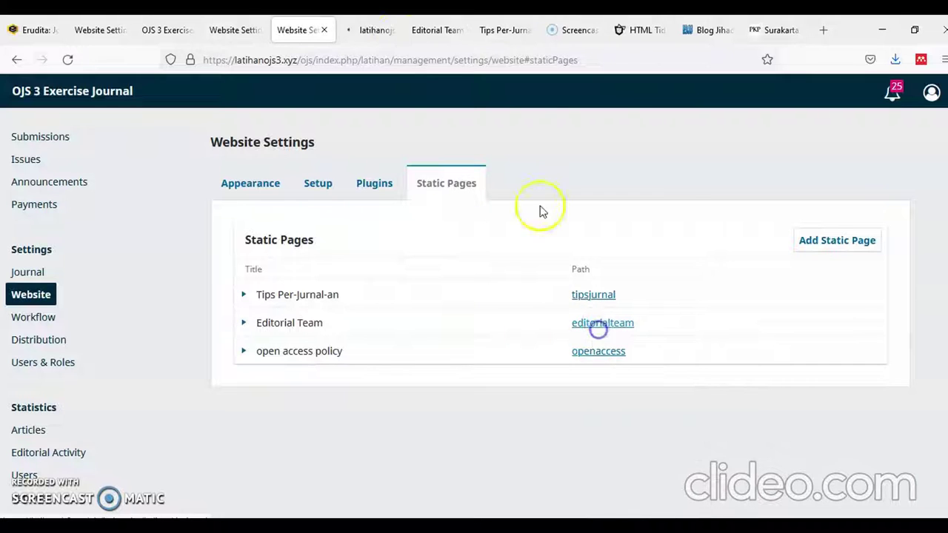
pyautogui.click(362, 28)
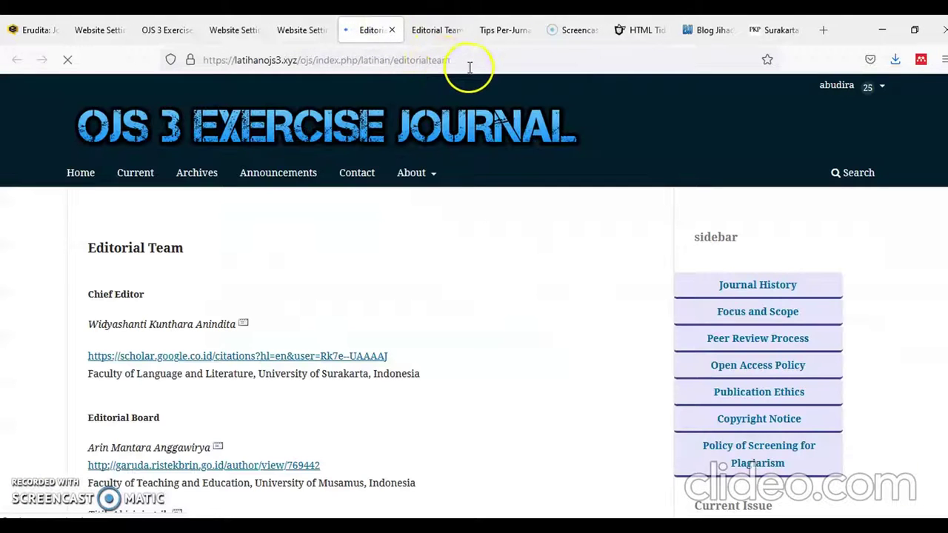
pyautogui.click(469, 61)
pyautogui.rightClick(472, 65)
pyautogui.click(493, 149)
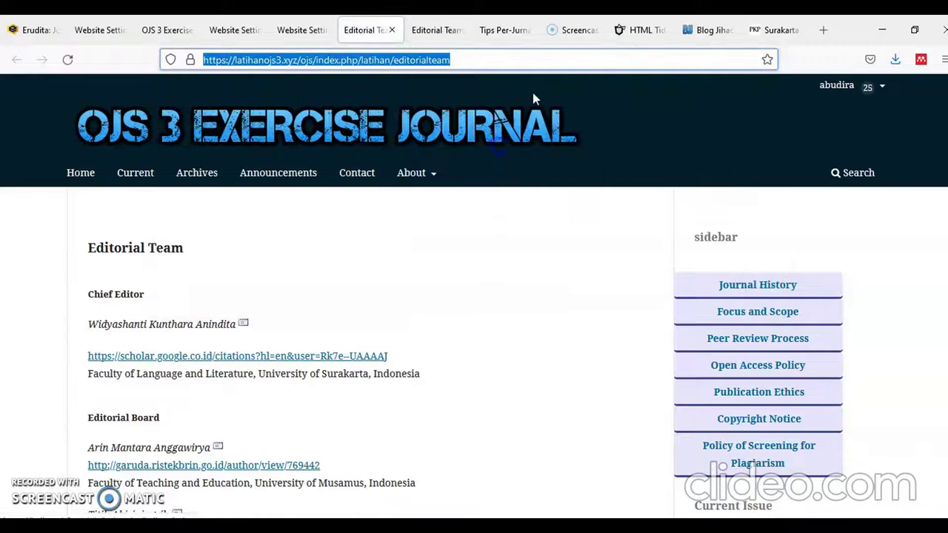
# Step: Return to HTML Tidy and replace the Journal History entry's link URL with the copied editorialteam page address
pyautogui.click(637, 29)
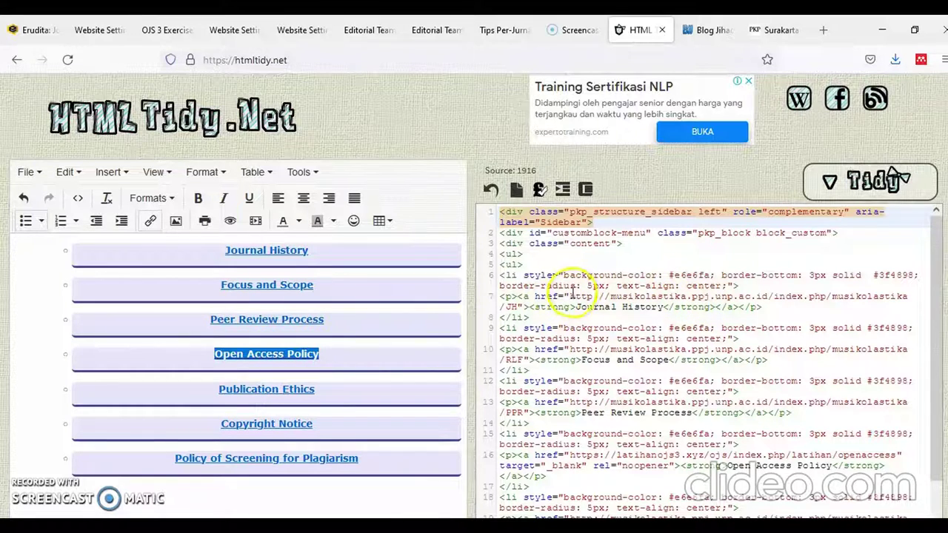
pyautogui.click(281, 256)
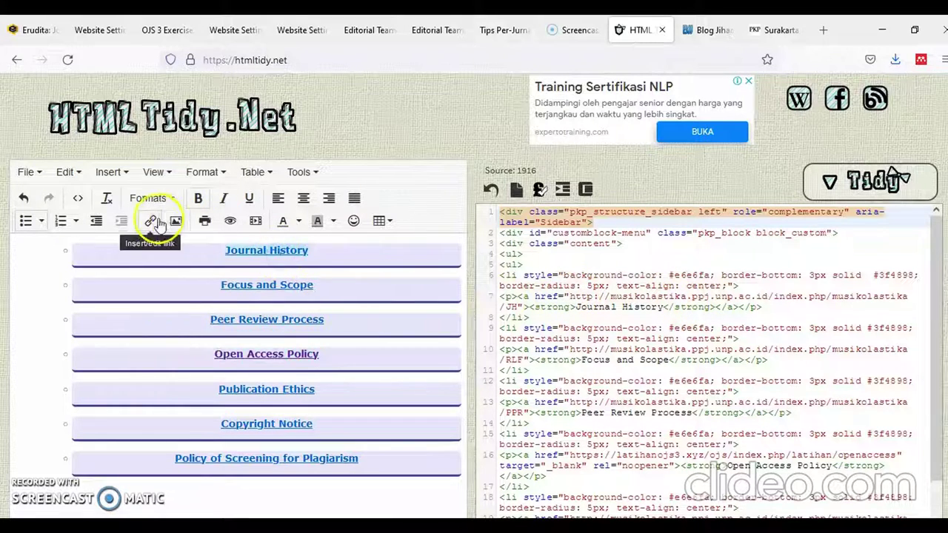
pyautogui.click(150, 220)
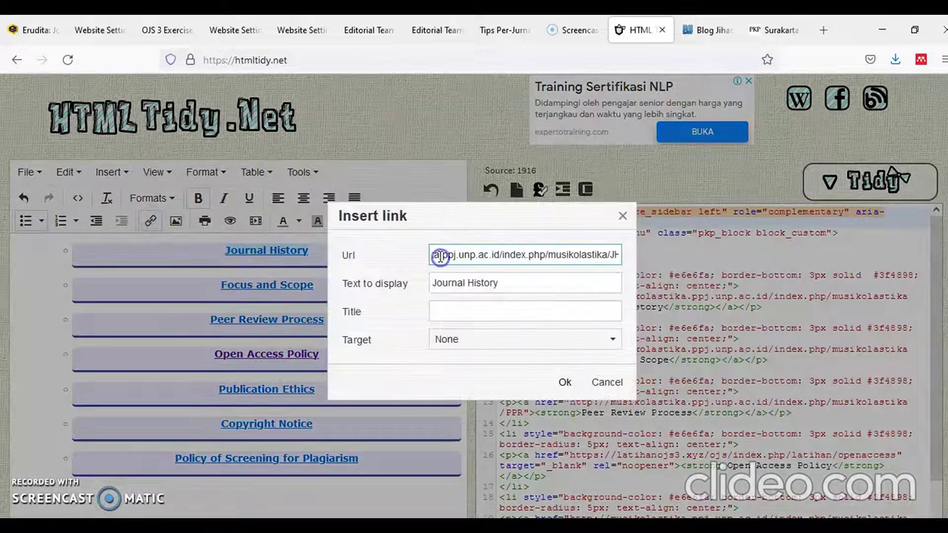
pyautogui.hotkey('ctrl', 'a')
pyautogui.press('BackSpace')
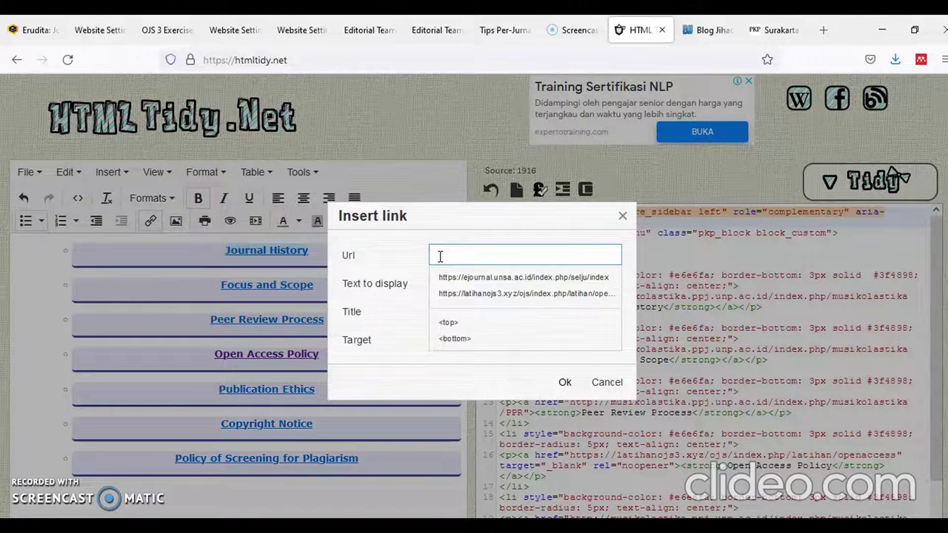
pyautogui.rightClick(438, 255)
pyautogui.click(475, 359)
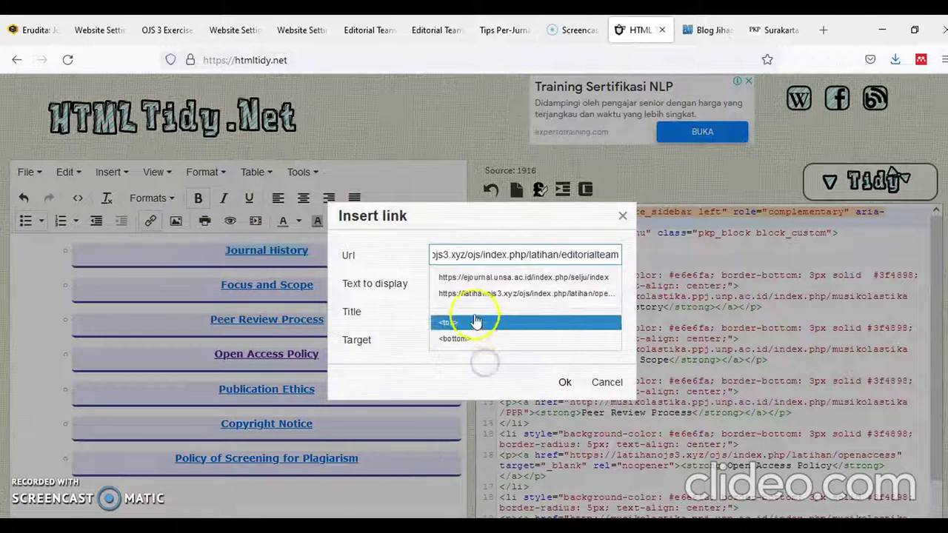
# Step: Change the link's display text to "Editorial Team", set its target to New window and apply the link settings
pyautogui.click(404, 313)
pyautogui.moveTo(500, 282); pyautogui.dragTo(427, 282)
pyautogui.press('BackSpace')
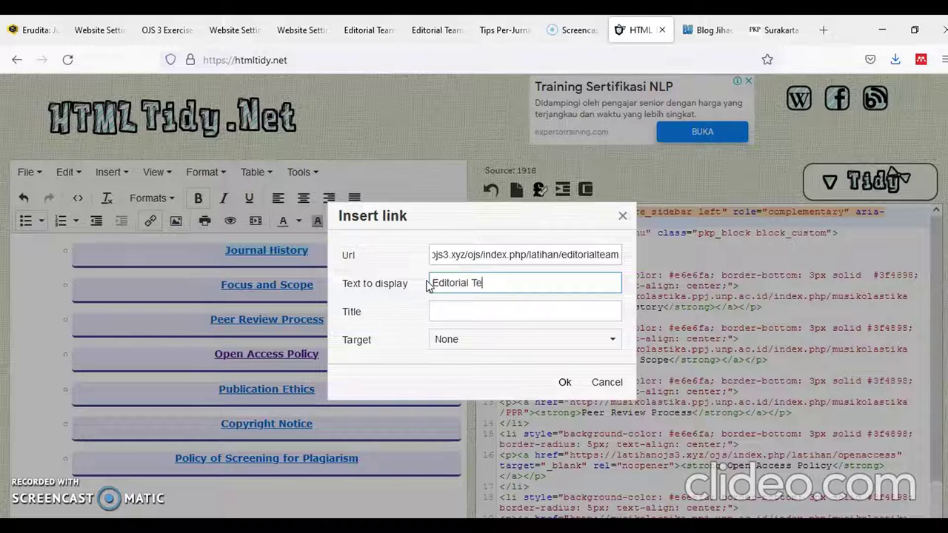
pyautogui.write('Editorial Team')
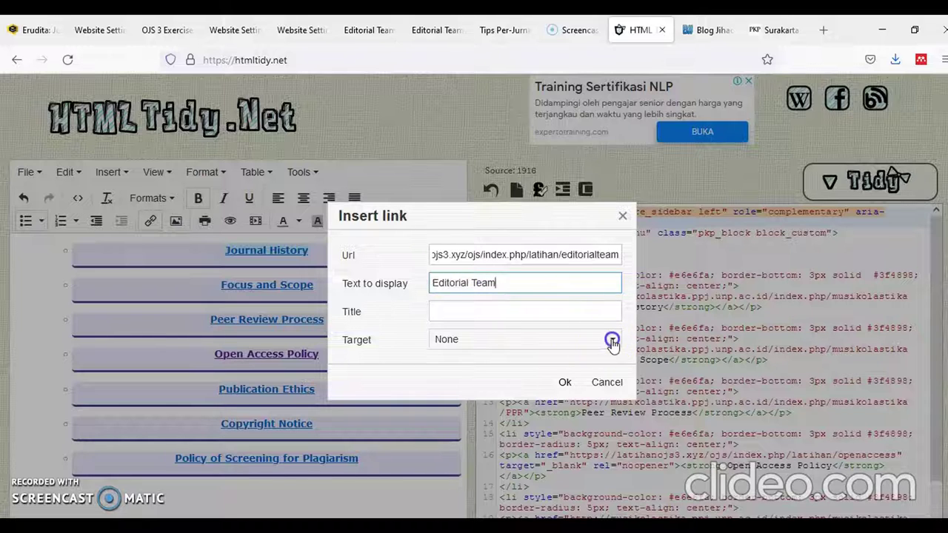
pyautogui.click(610, 339)
pyautogui.click(547, 384)
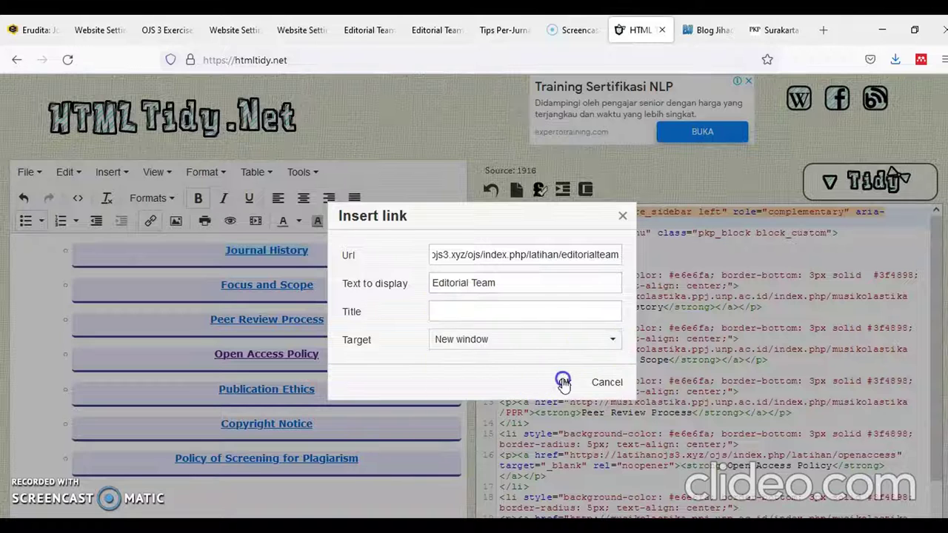
pyautogui.click(564, 382)
pyautogui.click(333, 268)
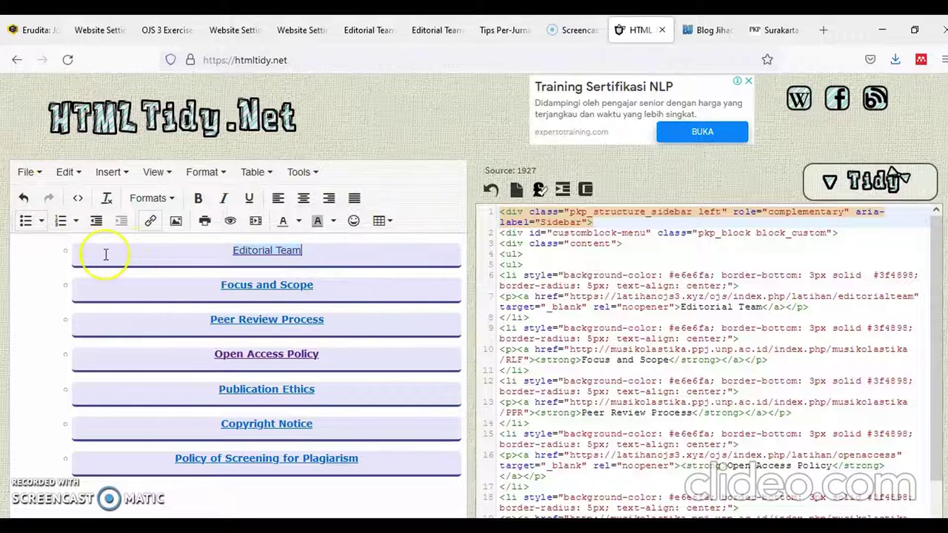
# Step: Try the Disc and Default bullet styles on all the sidebar menu entries
pyautogui.hotkey('ctrl', 'a')
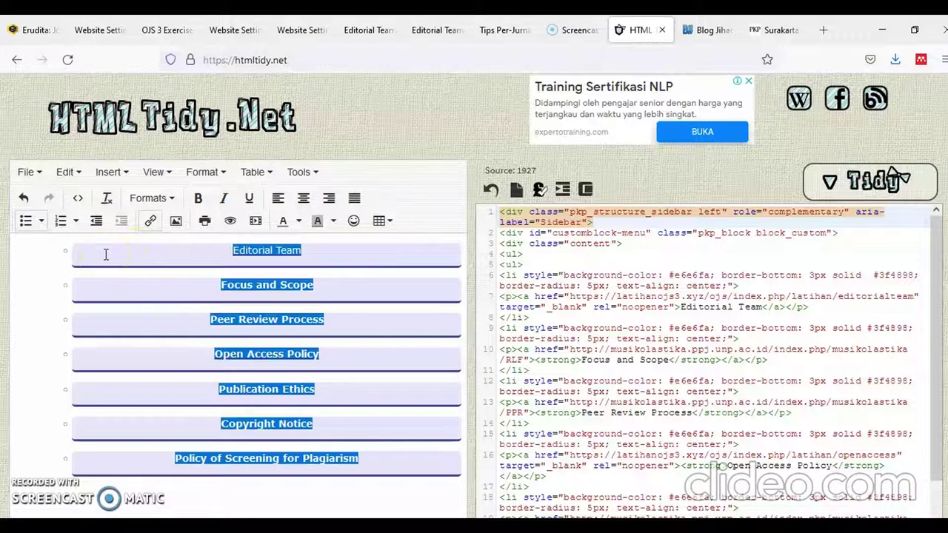
pyautogui.click(76, 224)
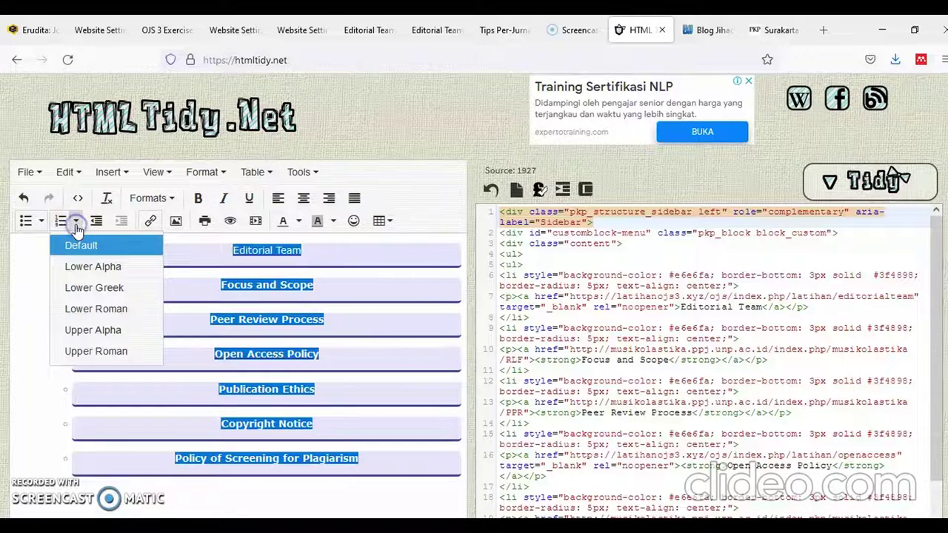
pyautogui.click(76, 222)
pyautogui.click(41, 221)
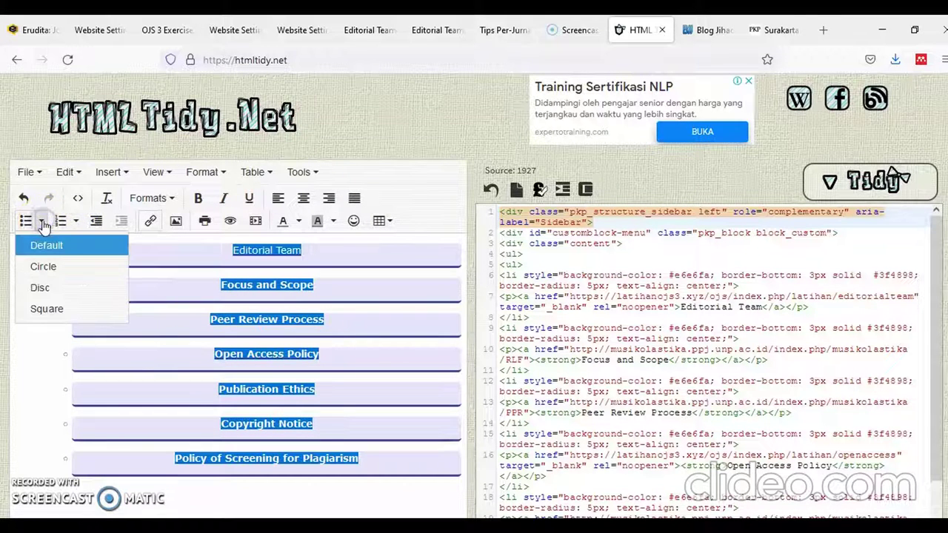
pyautogui.click(46, 247)
pyautogui.click(41, 221)
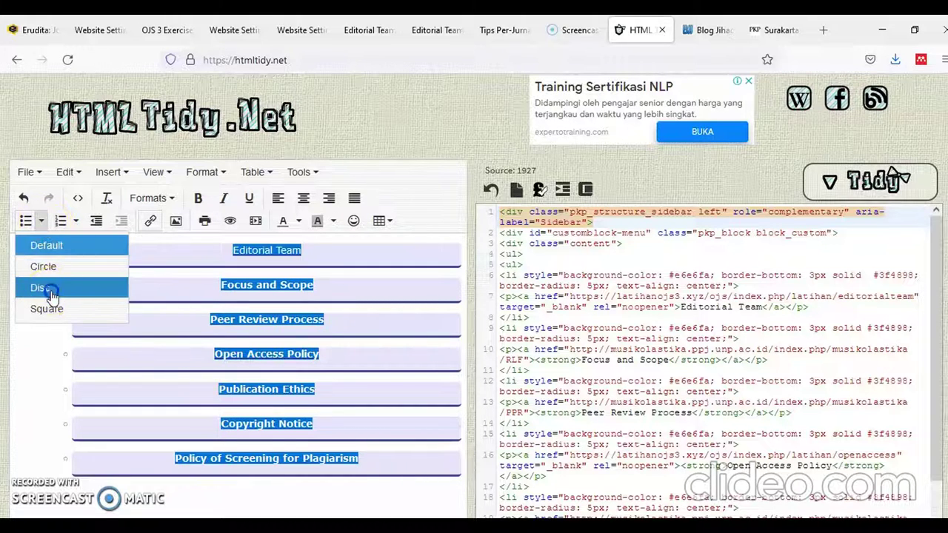
pyautogui.click(46, 288)
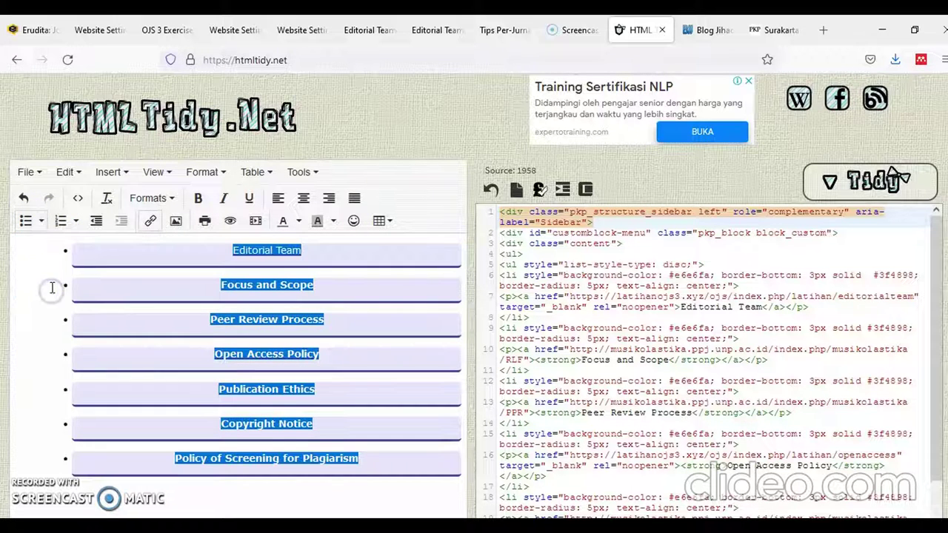
pyautogui.click(43, 222)
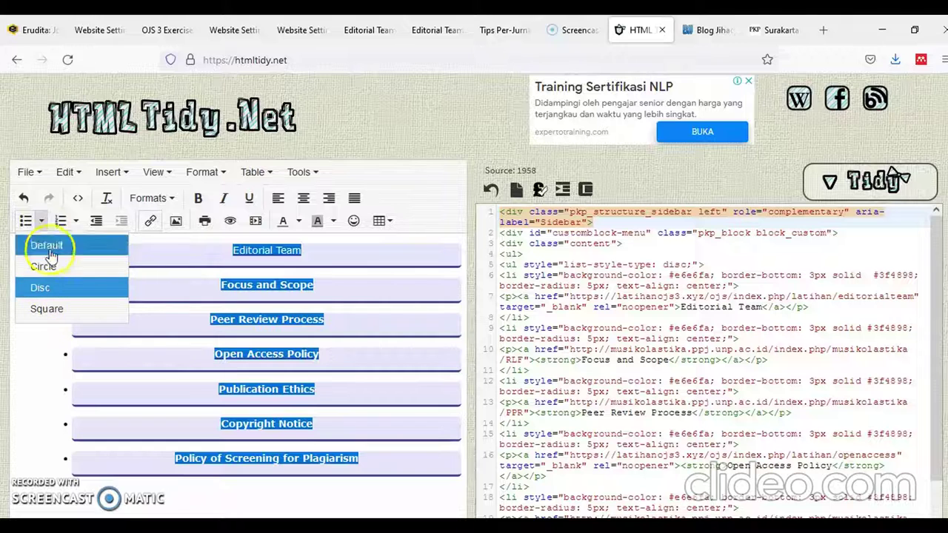
pyautogui.click(46, 247)
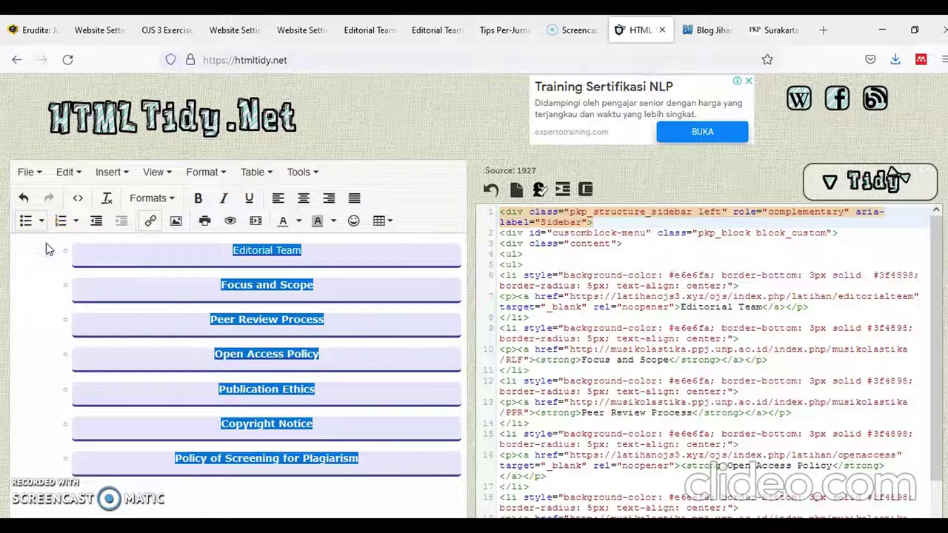
# Step: Set the sidebar menu list's bullets to Square and copy the complete HTML source code
pyautogui.click(41, 221)
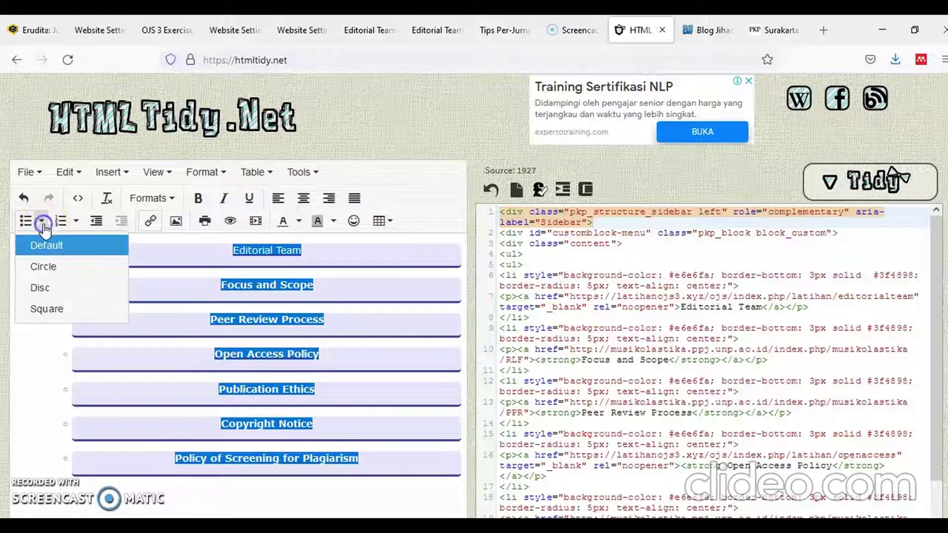
pyautogui.click(46, 308)
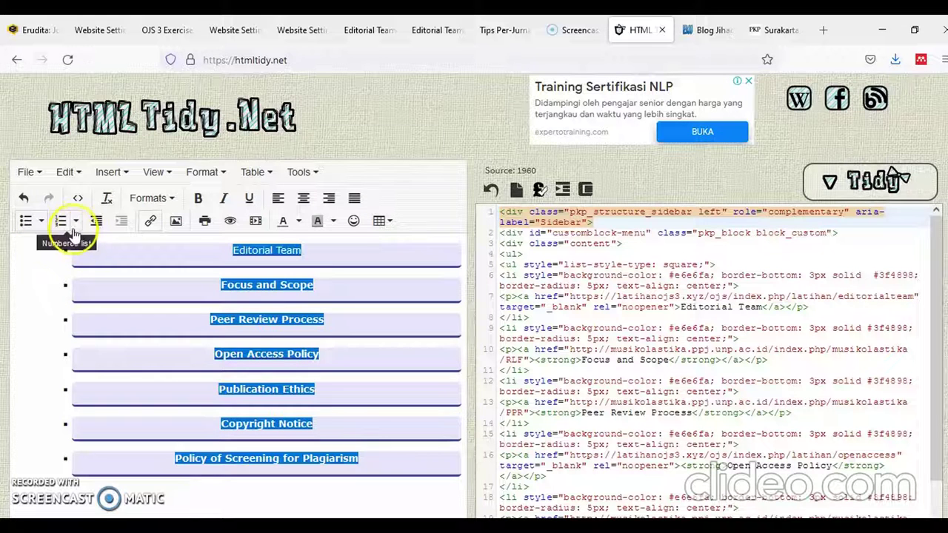
pyautogui.click(603, 253)
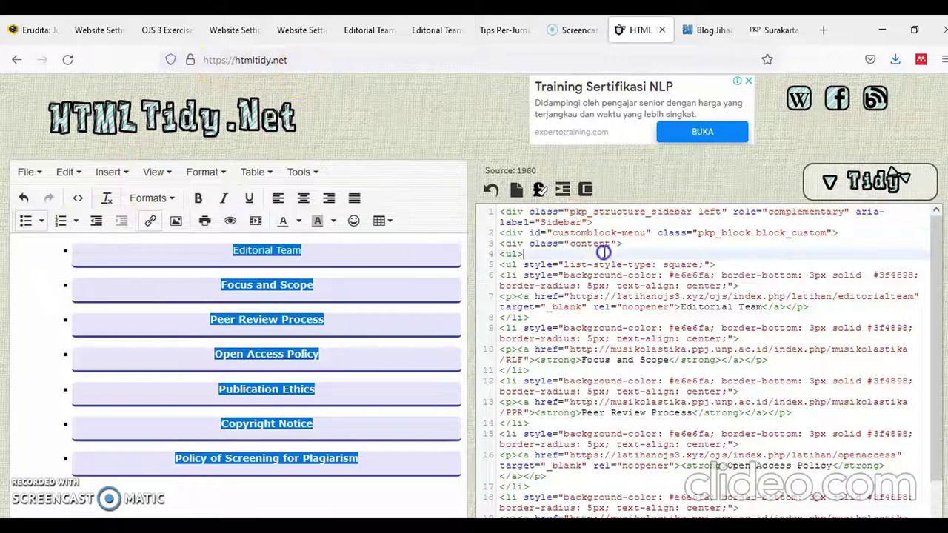
pyautogui.hotkey('ctrl', 'a')
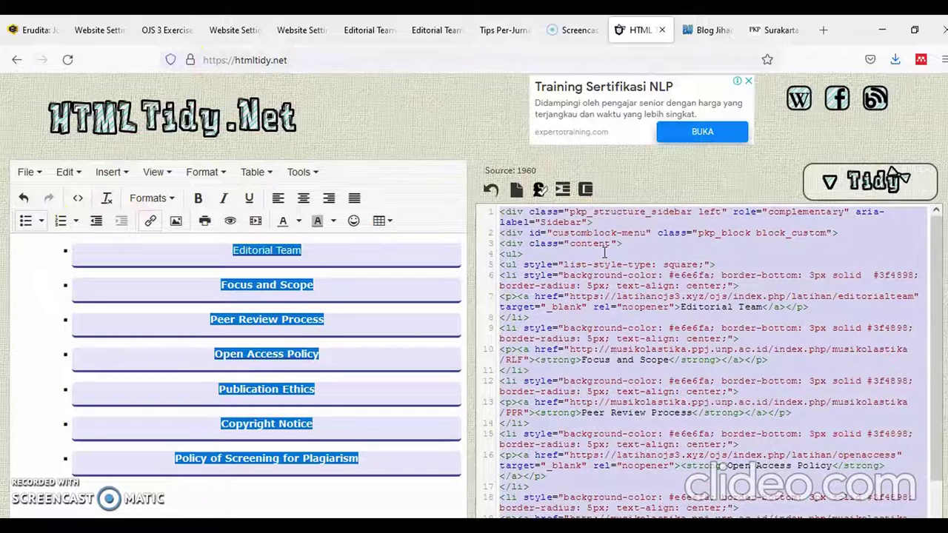
pyautogui.rightClick(605, 253)
pyautogui.click(654, 332)
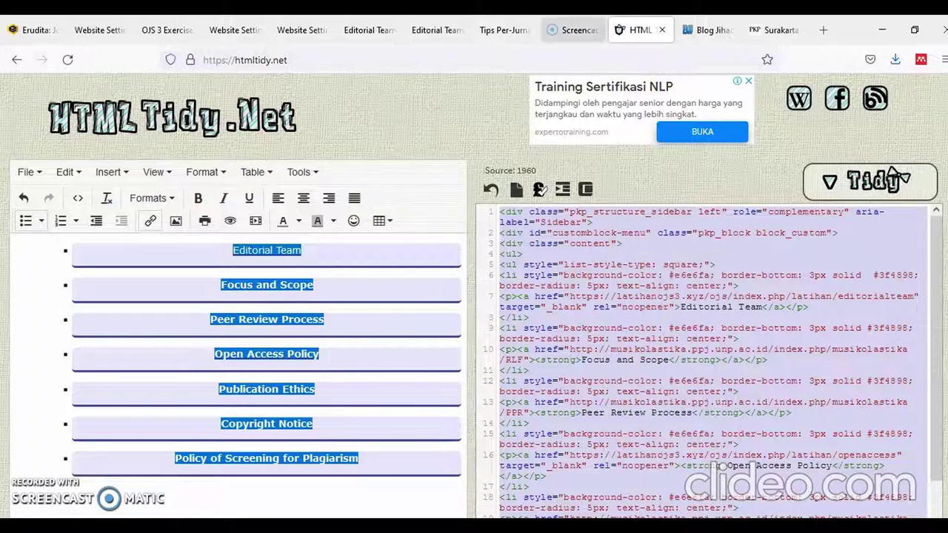
# Step: Return to the journal's website settings and open the sidebar block for editing through the Custom Block Manager plugin
pyautogui.click(436, 30)
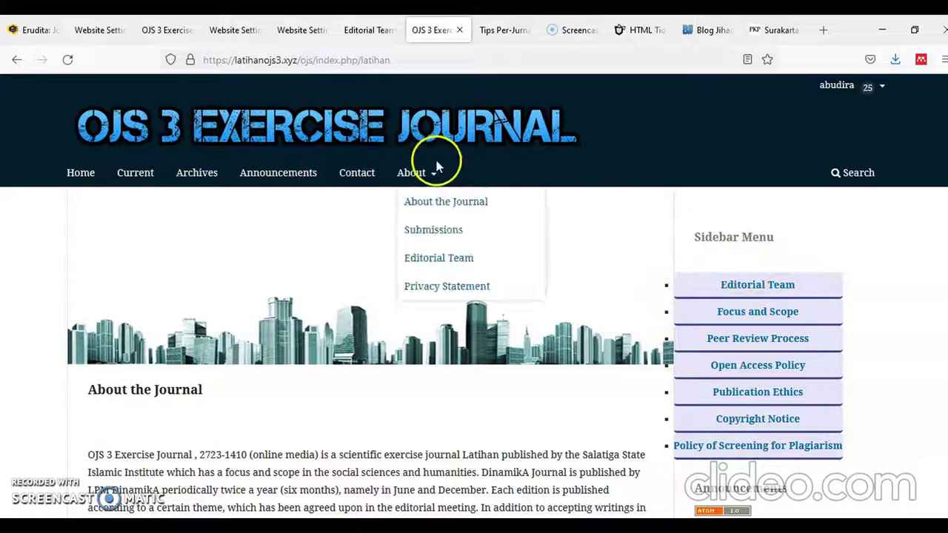
pyautogui.click(372, 32)
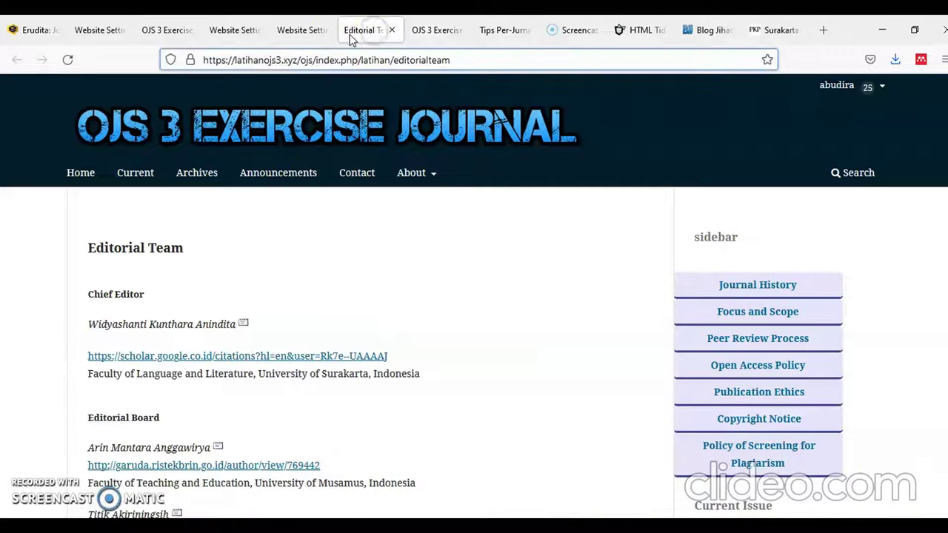
pyautogui.click(295, 31)
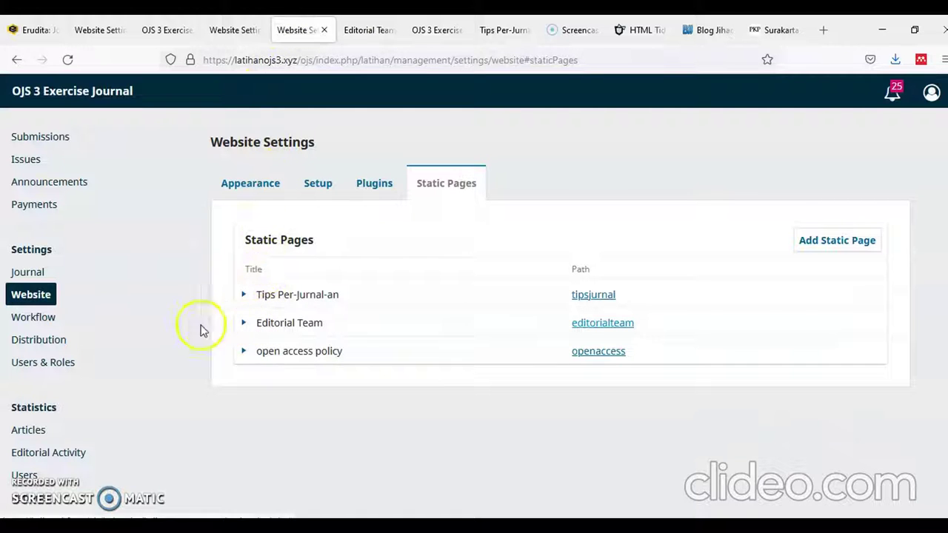
pyautogui.click(366, 190)
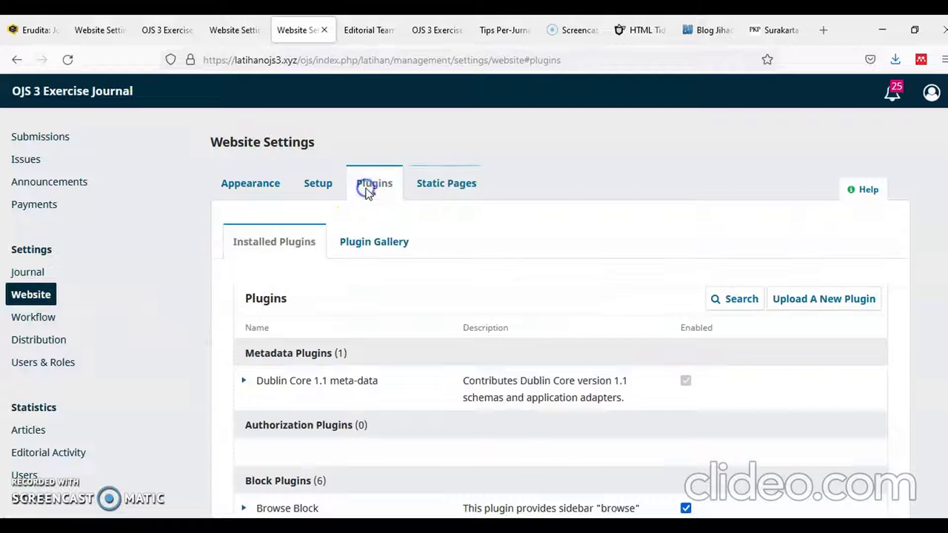
pyautogui.scroll(-4, 400, 252)
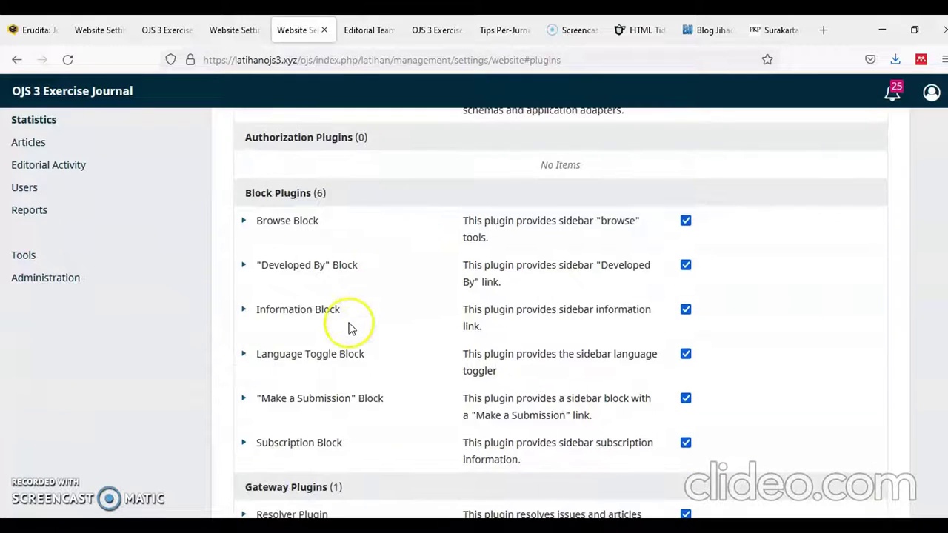
pyautogui.scroll(-6, 351, 328)
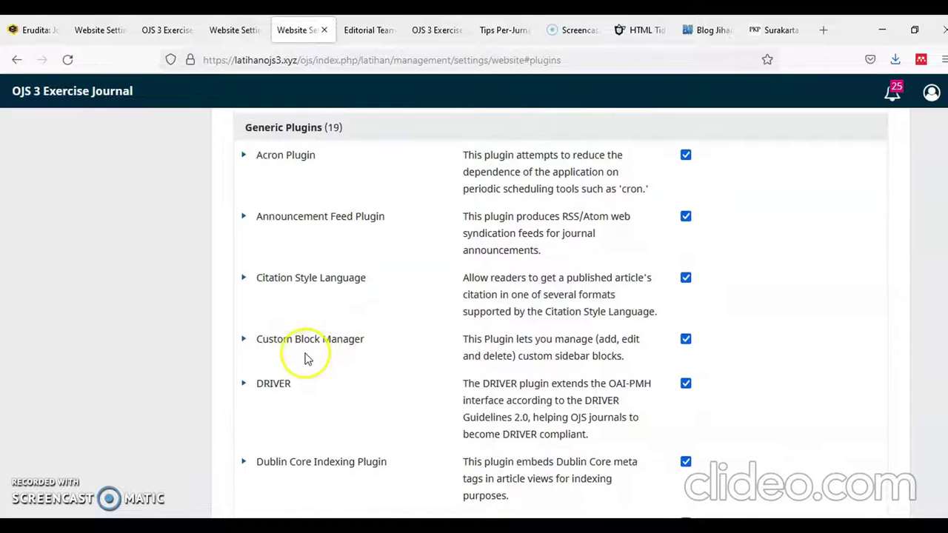
pyautogui.click(245, 338)
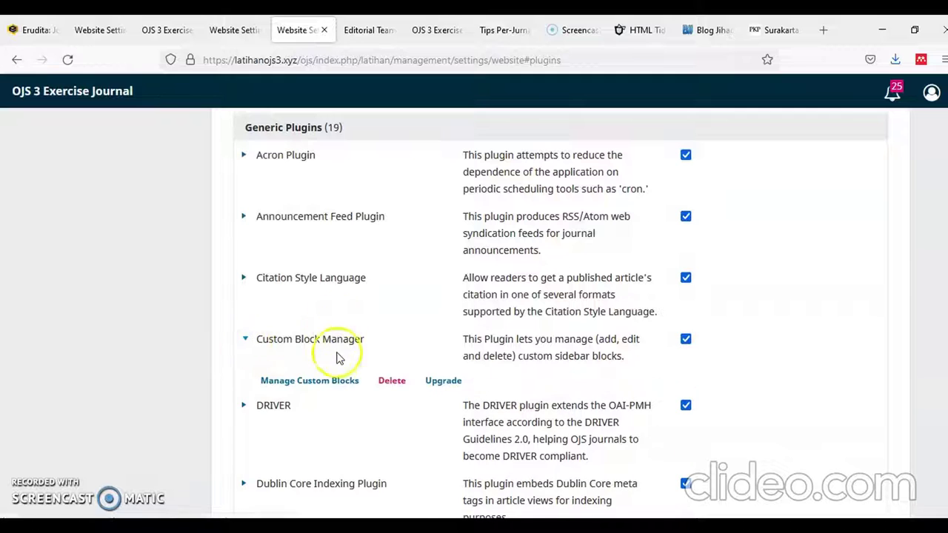
pyautogui.click(345, 381)
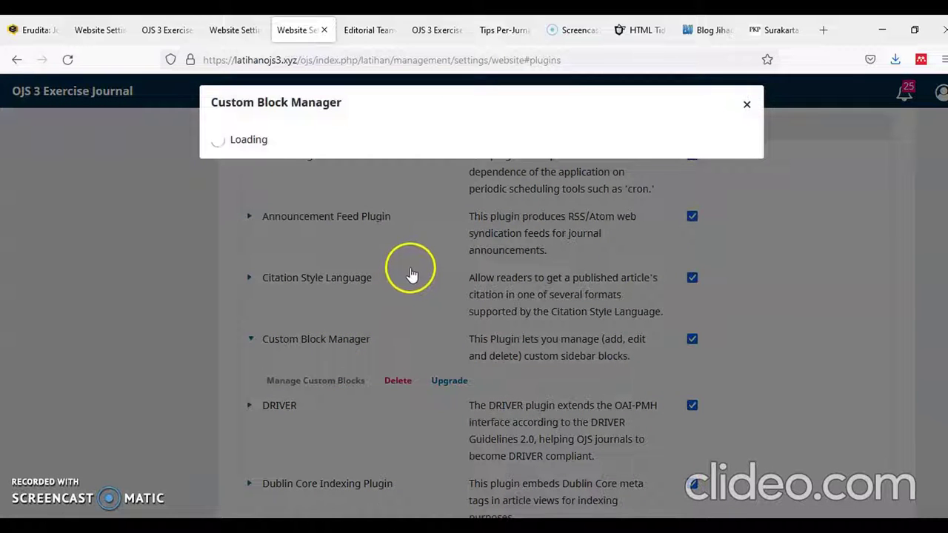
pyautogui.click(217, 210)
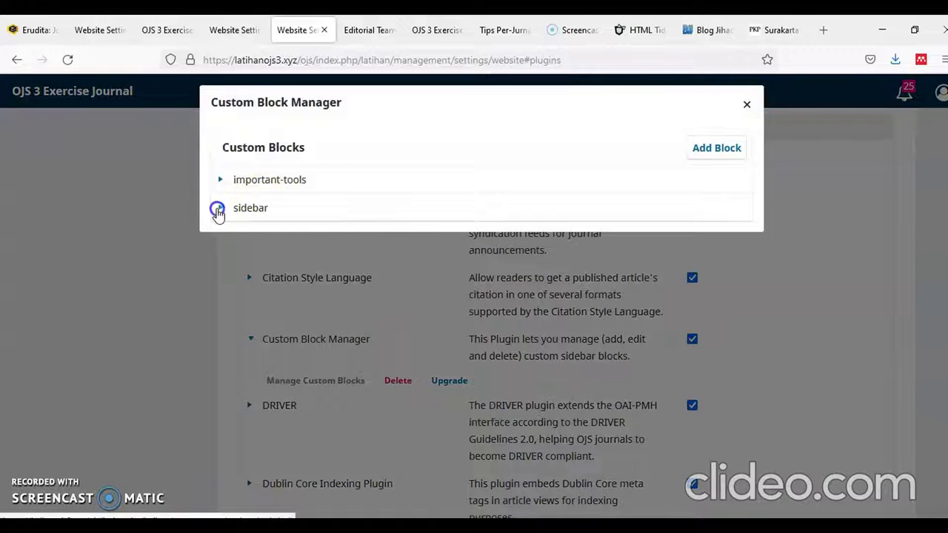
pyautogui.click(242, 232)
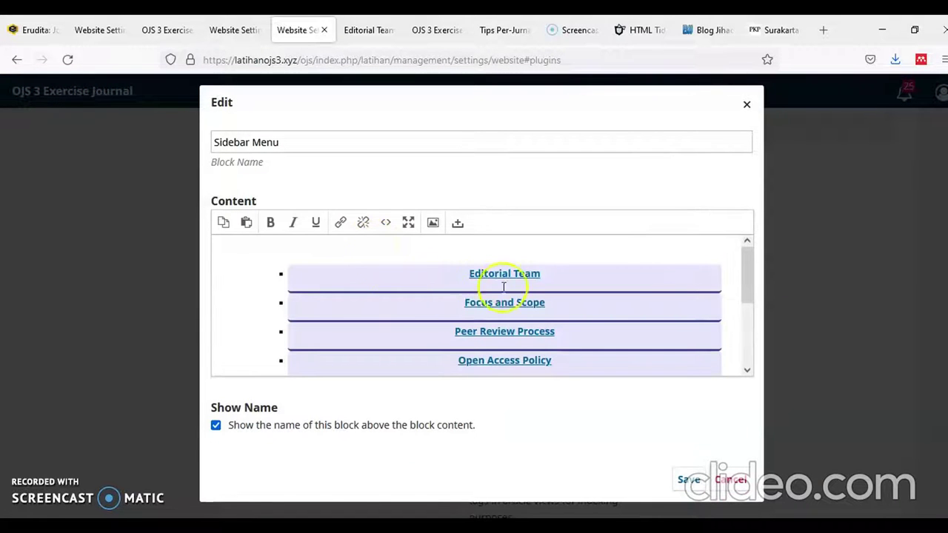
# Step: Review the menu entries in the block's content, open its source code and copy all of it
pyautogui.click(512, 274)
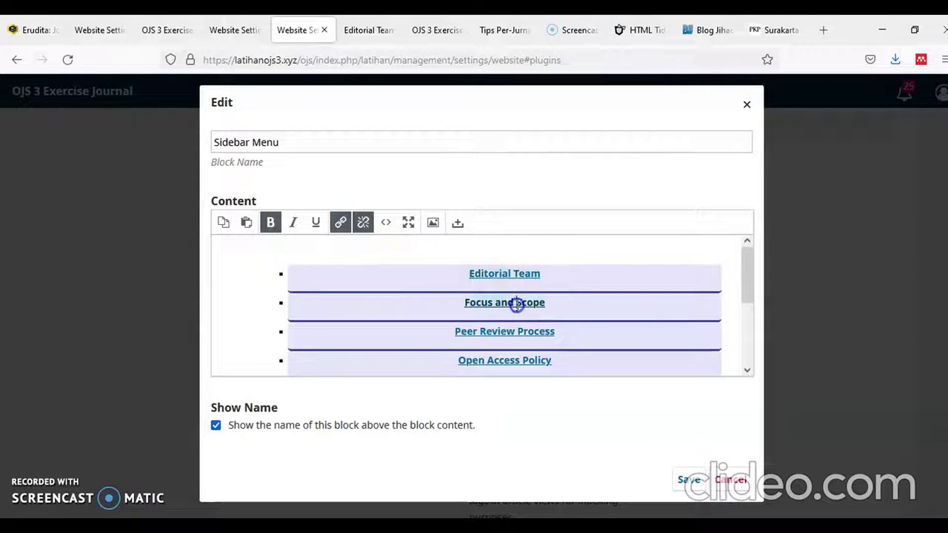
pyautogui.scroll(-3, 530, 311)
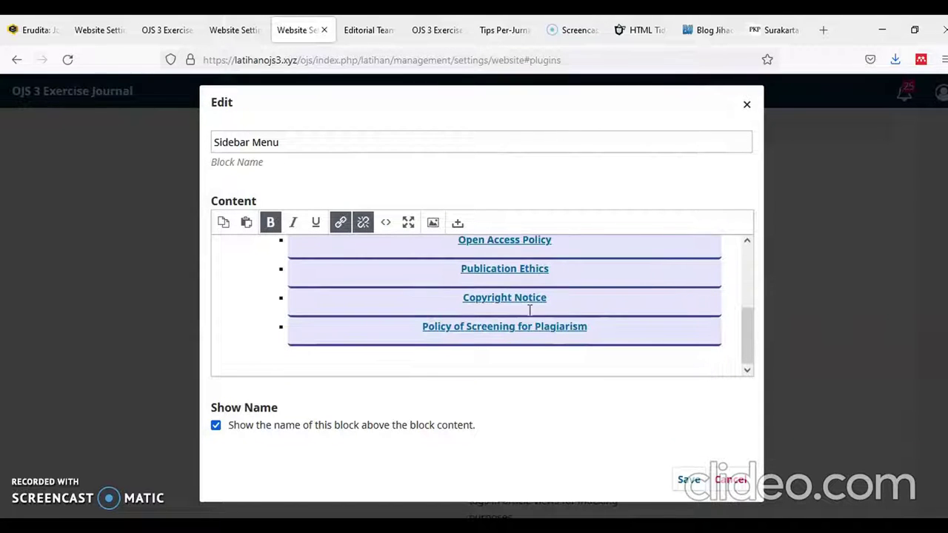
pyautogui.scroll(3, 518, 337)
pyautogui.scroll(-2, 525, 334)
pyautogui.scroll(3, 451, 314)
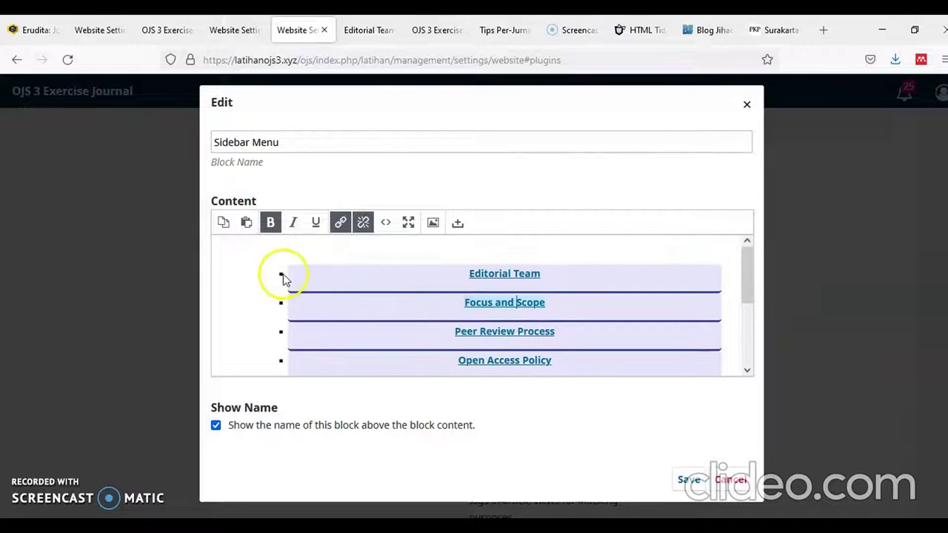
pyautogui.hotkey('ctrl', 'a')
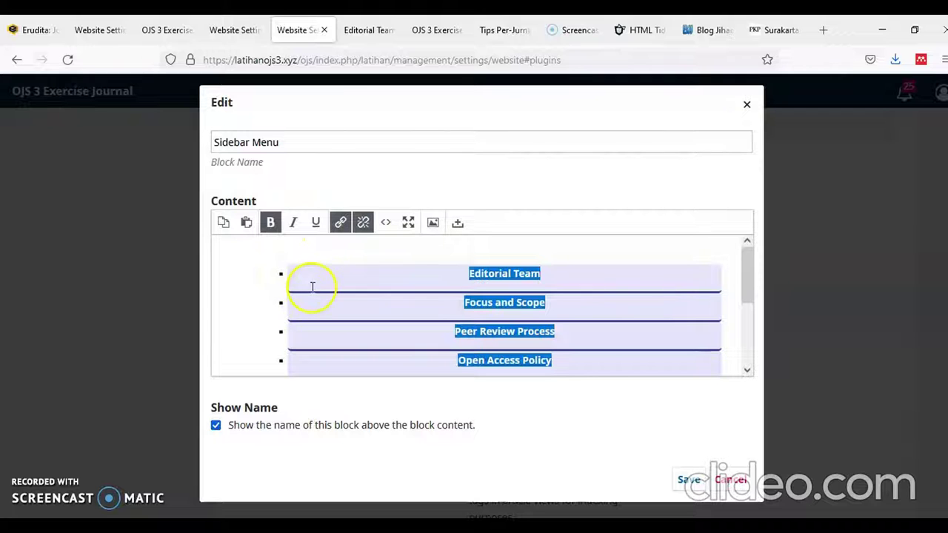
pyautogui.click(387, 225)
pyautogui.hotkey('ctrl', 'a')
pyautogui.rightClick(360, 253)
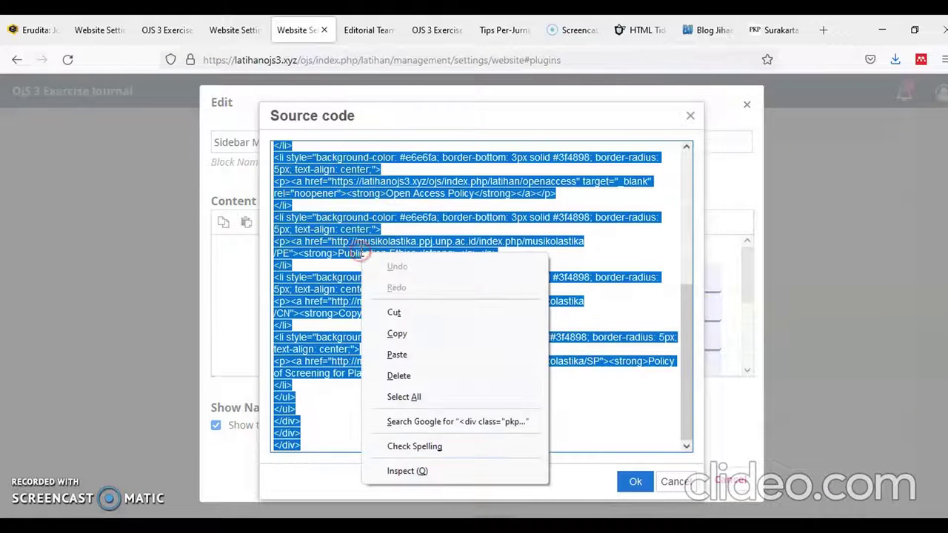
pyautogui.click(403, 333)
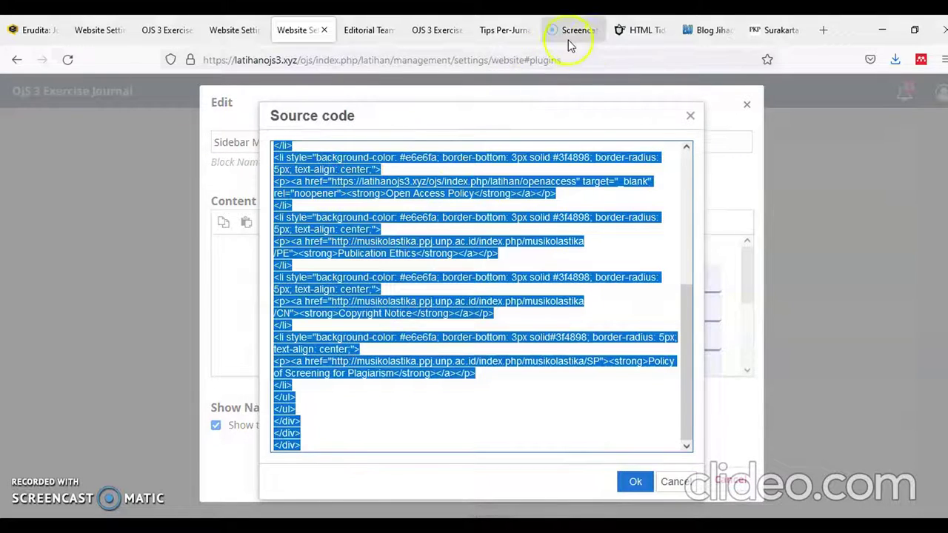
# Step: Switch to HTML Tidy and try the default numbered-list style on the menu entries
pyautogui.click(636, 30)
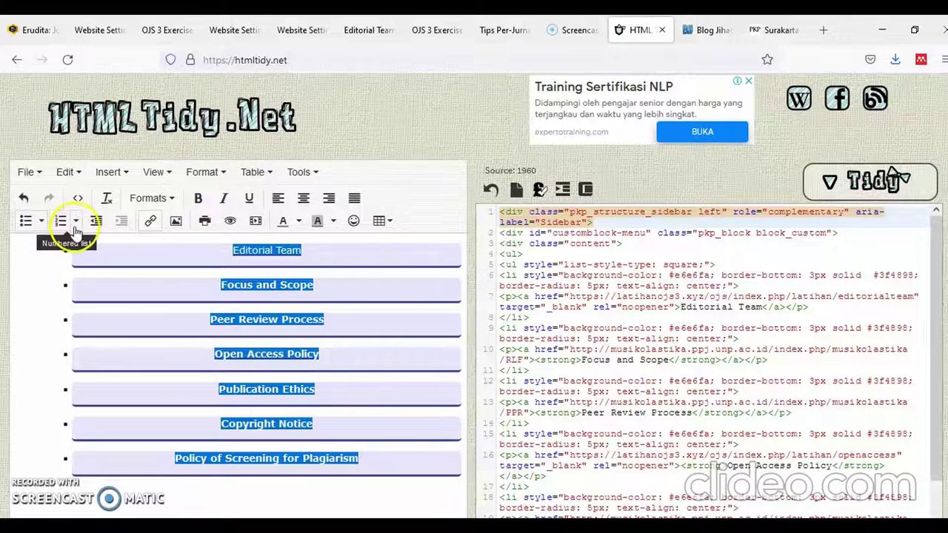
pyautogui.click(75, 221)
pyautogui.click(76, 246)
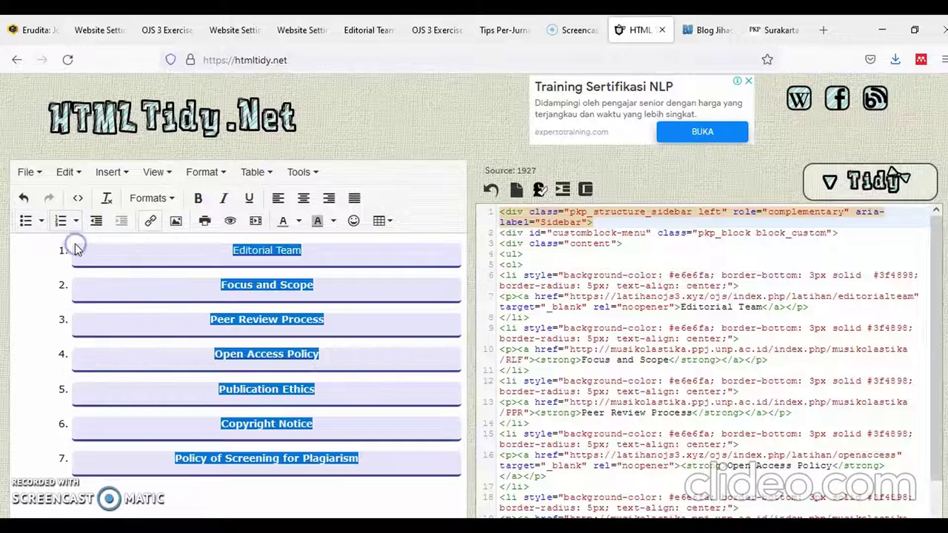
# Step: Try Circle, Disc and Square bullets on the menu entries and settle on the Circle style
pyautogui.click(41, 221)
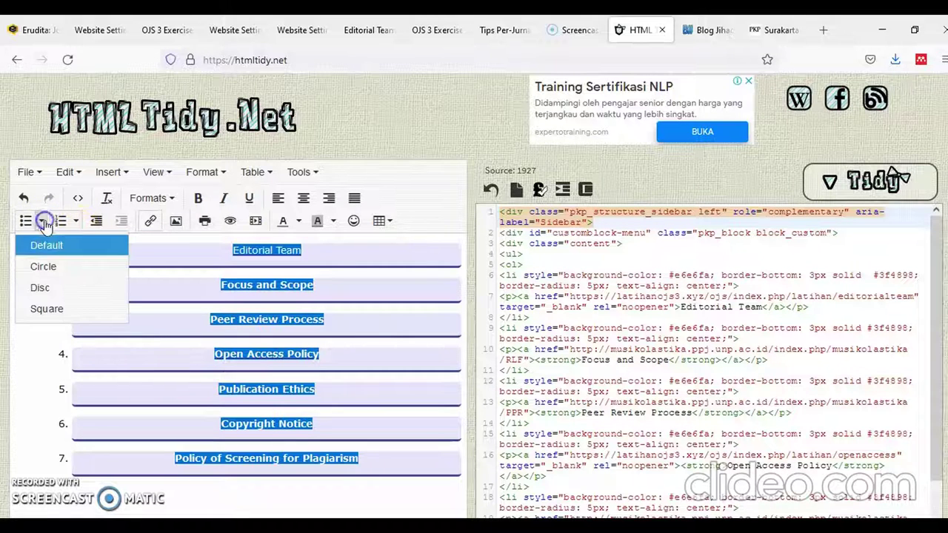
pyautogui.click(49, 265)
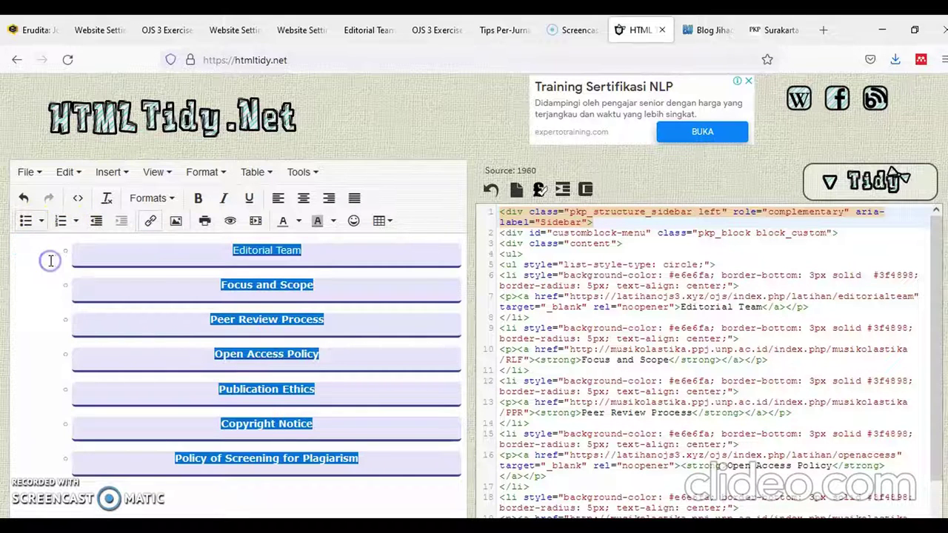
pyautogui.click(42, 221)
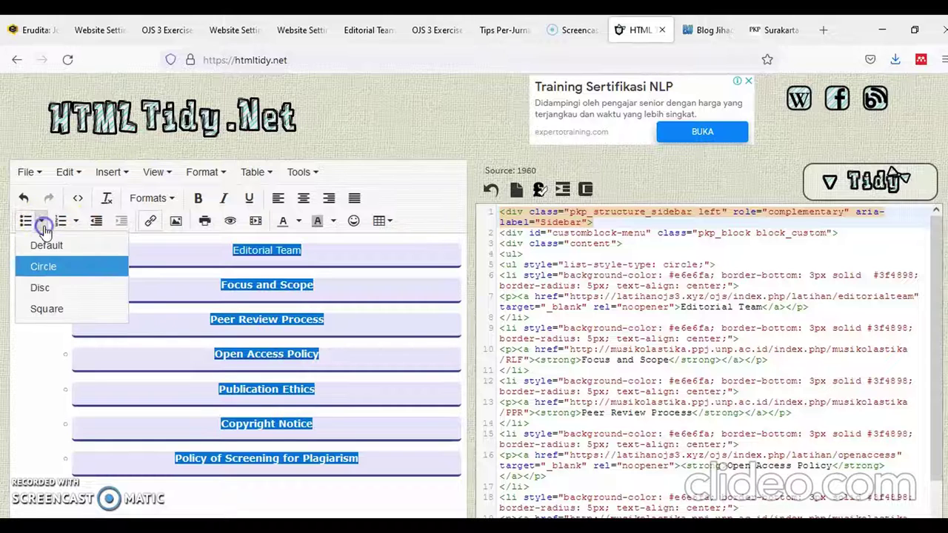
pyautogui.click(41, 289)
pyautogui.click(42, 221)
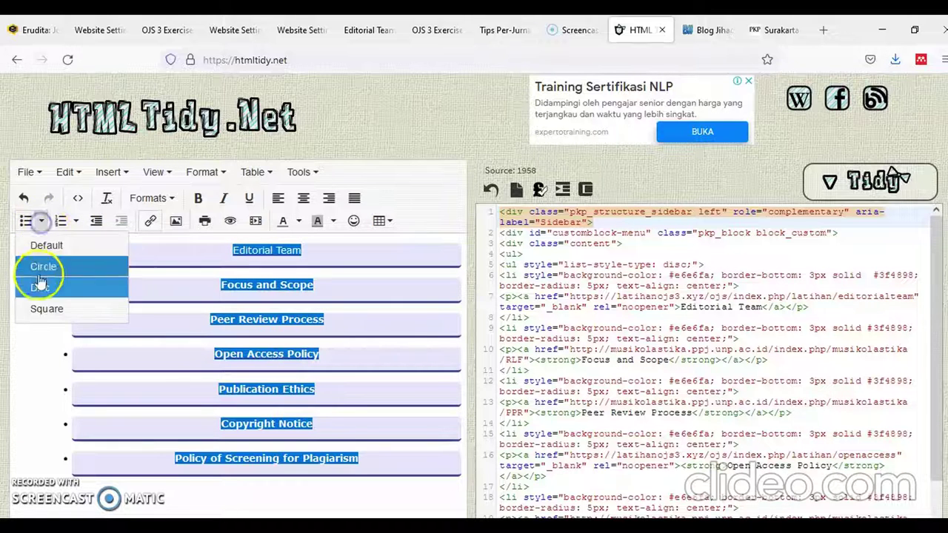
pyautogui.click(43, 309)
pyautogui.click(42, 220)
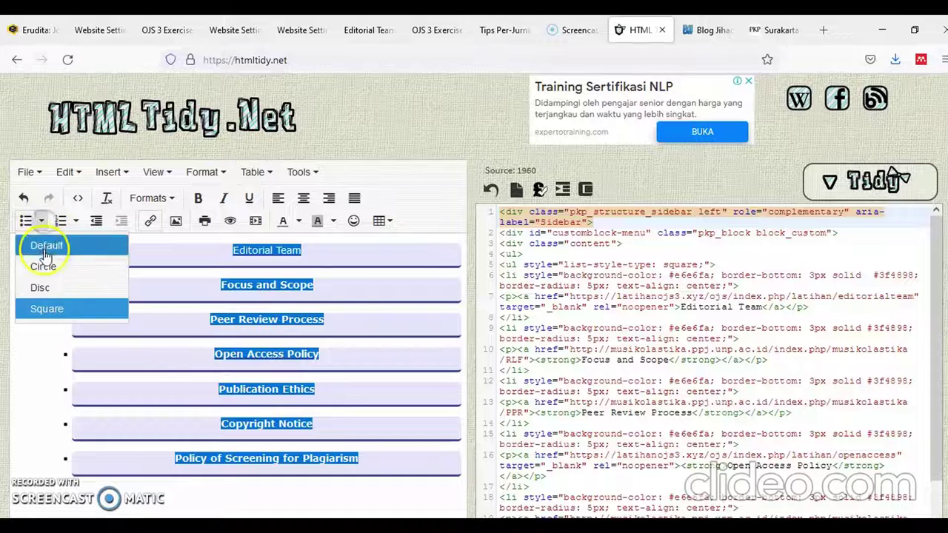
pyautogui.click(43, 266)
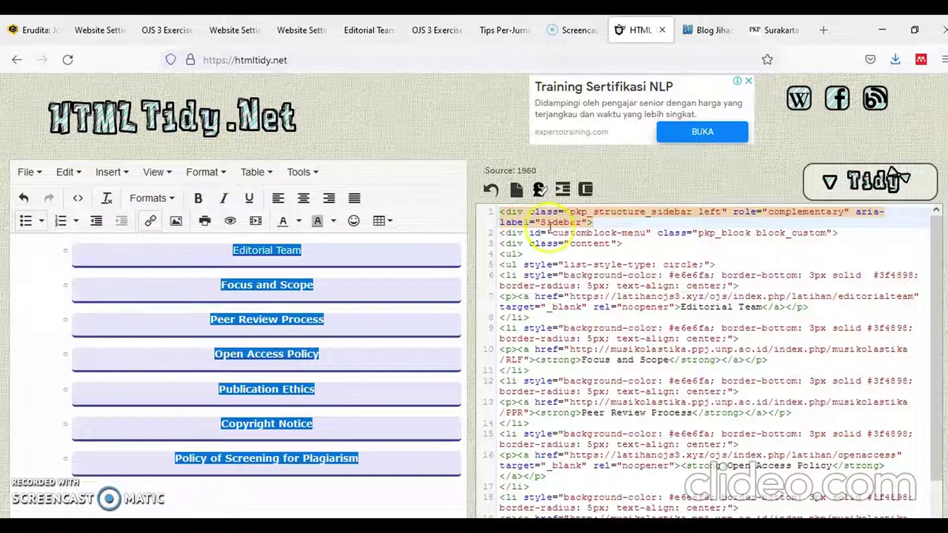
# Step: Select and copy the complete HTML source of the menu list
pyautogui.click(617, 233)
pyautogui.hotkey('ctrl', 'a')
pyautogui.rightClick(619, 233)
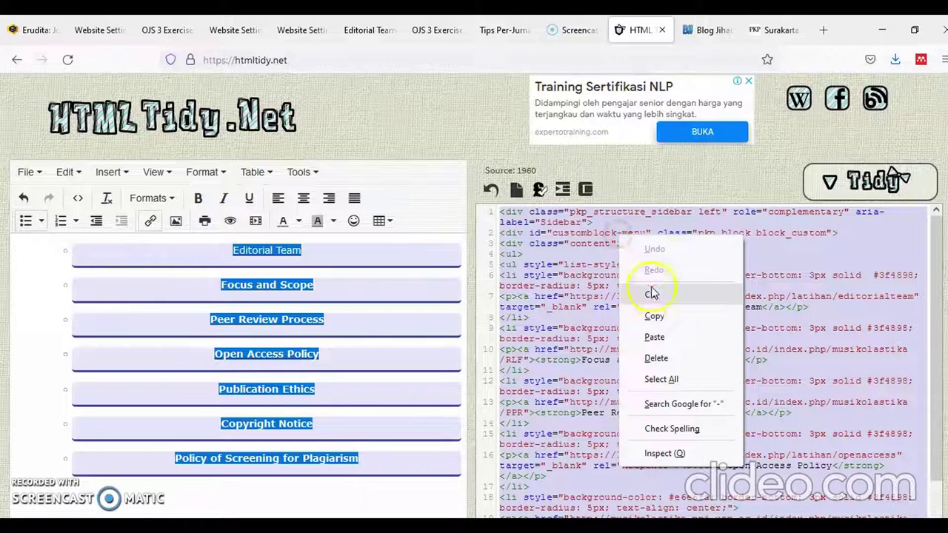
pyautogui.click(659, 311)
# Step: Return to the journal's website settings and open the sidebar custom block for editing
pyautogui.click(233, 29)
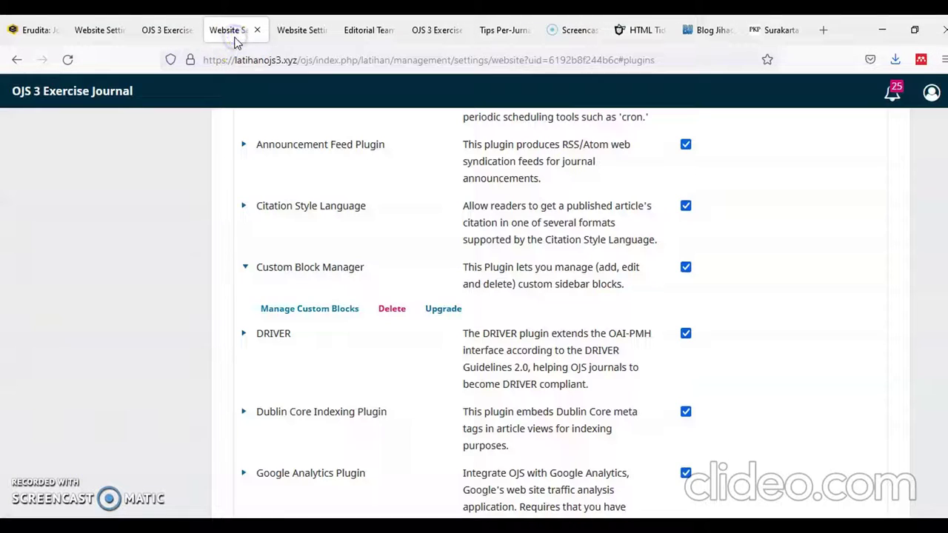
pyautogui.click(322, 308)
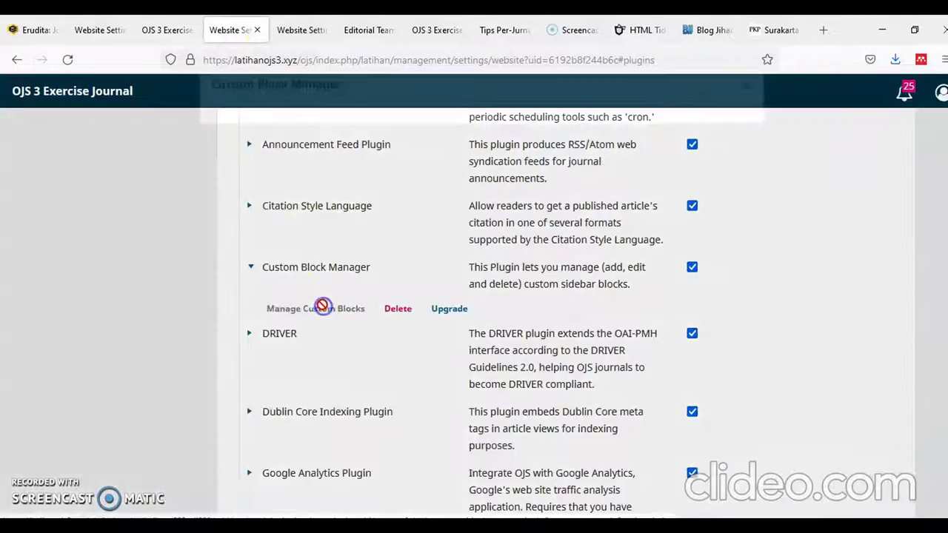
pyautogui.click(220, 209)
pyautogui.click(240, 233)
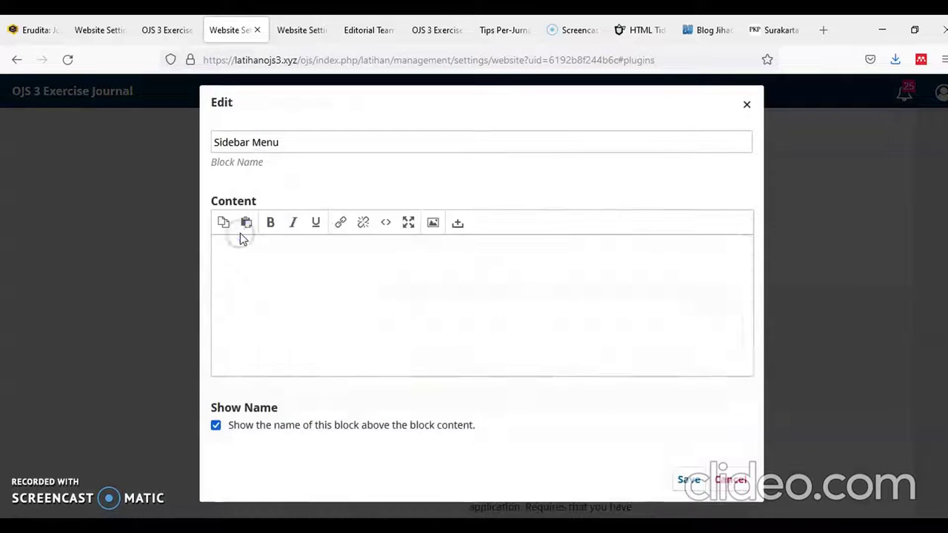
# Step: Replace the Sidebar Menu block's entire source code with the copied HTML and save the block
pyautogui.click(384, 223)
pyautogui.hotkey('ctrl', 'a')
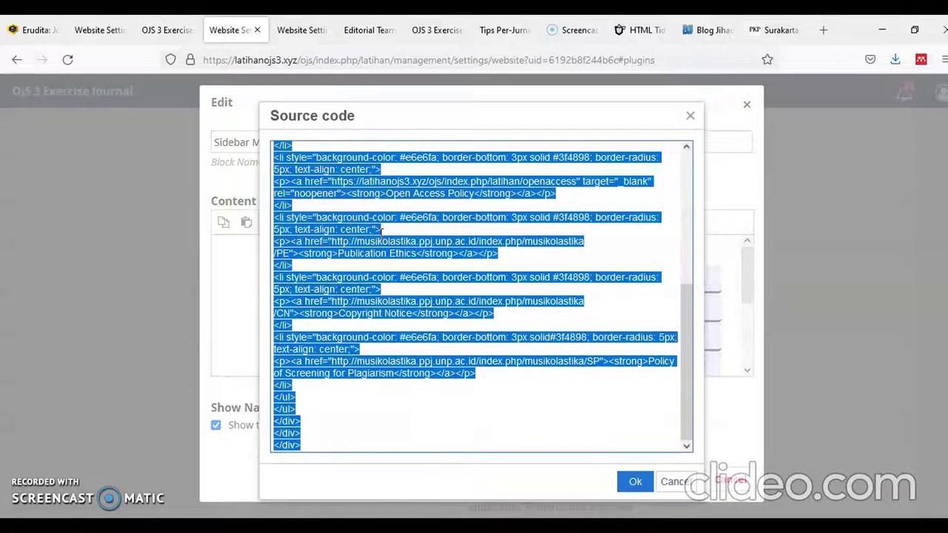
pyautogui.hotkey('ctrl', 'x')
pyautogui.rightClick(381, 233)
pyautogui.click(415, 337)
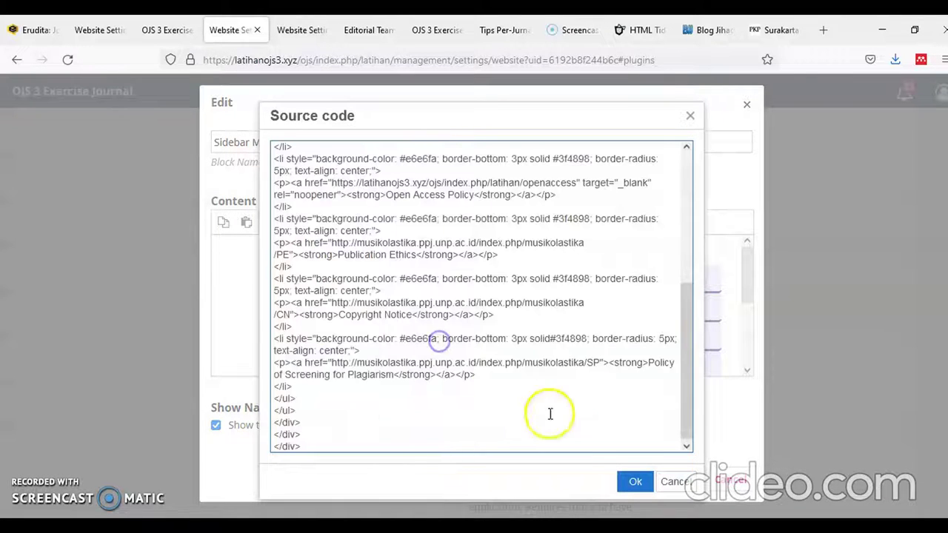
pyautogui.click(630, 480)
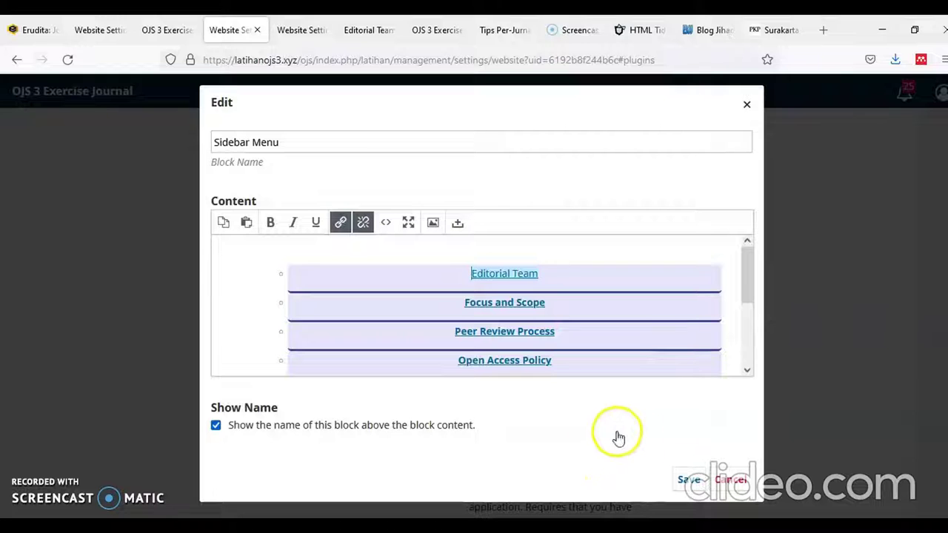
pyautogui.click(697, 483)
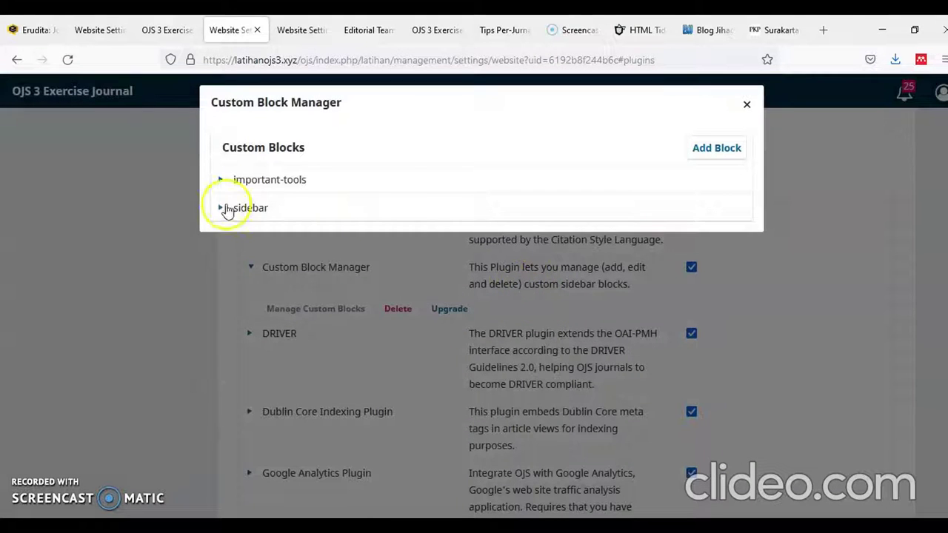
# Step: Reopen the sidebar block, make the Editorial Team entry bold and save the block
pyautogui.click(225, 209)
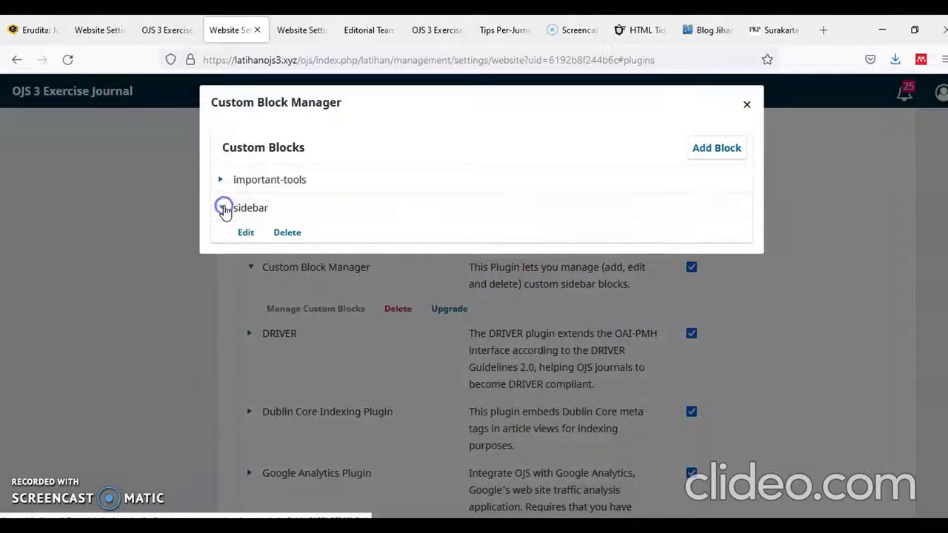
pyautogui.click(240, 233)
pyautogui.click(311, 251)
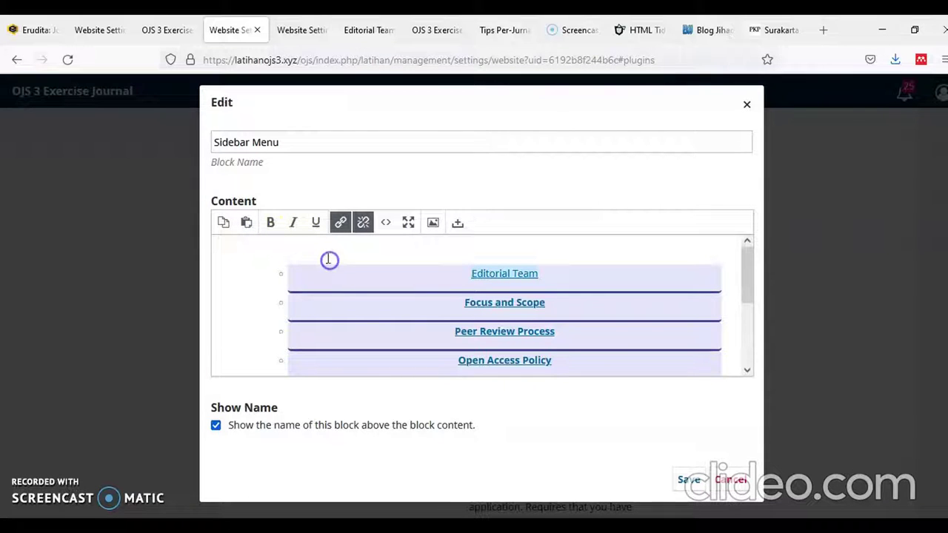
pyautogui.click(538, 268)
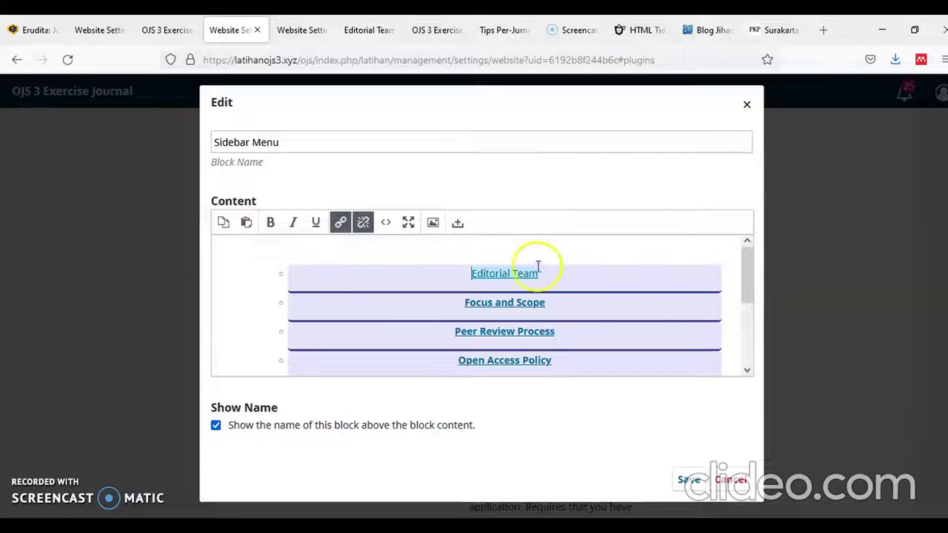
pyautogui.moveTo(532, 274); pyautogui.dragTo(473, 276)
pyautogui.click(270, 222)
pyautogui.click(704, 481)
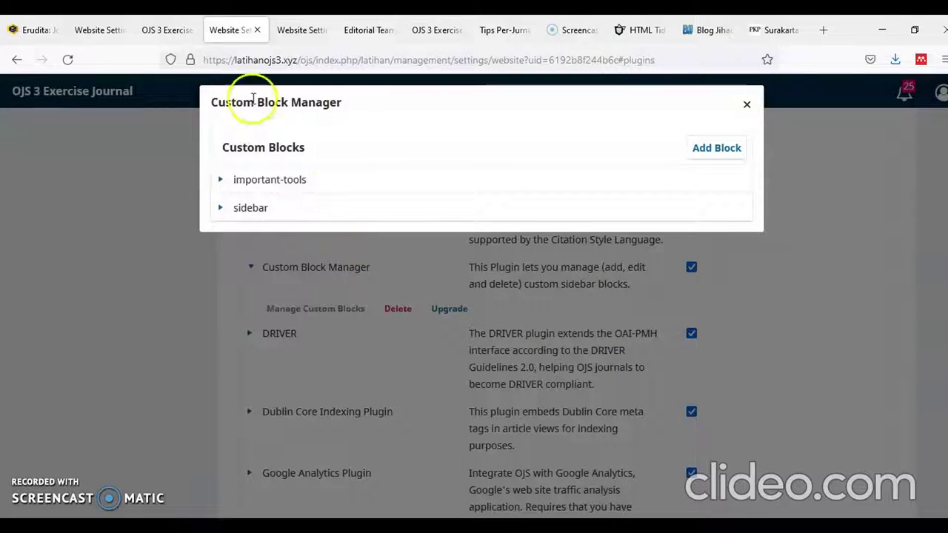
# Step: Reload the OJS 3 Exercise Journal homepage to check the sidebar menu
pyautogui.click(165, 29)
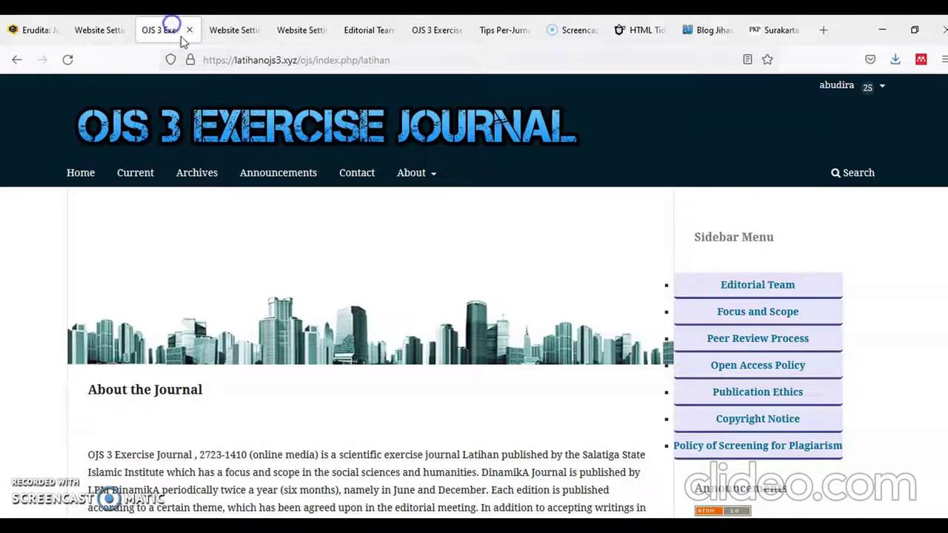
pyautogui.click(222, 57)
pyautogui.press('Return')
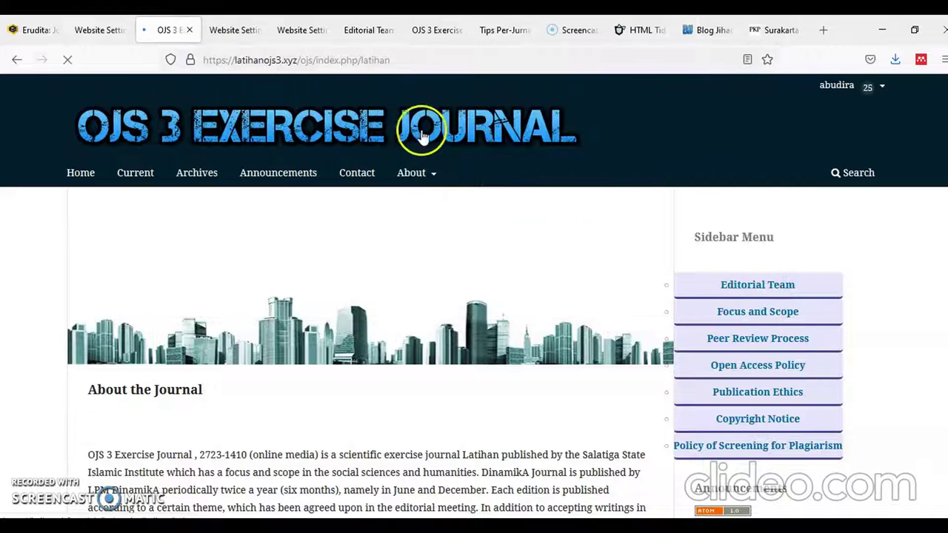
# Step: Upload the pageHeaderLogo ASGHAR image as the journal logo in the website's appearance setup and save the settings
pyautogui.click(859, 88)
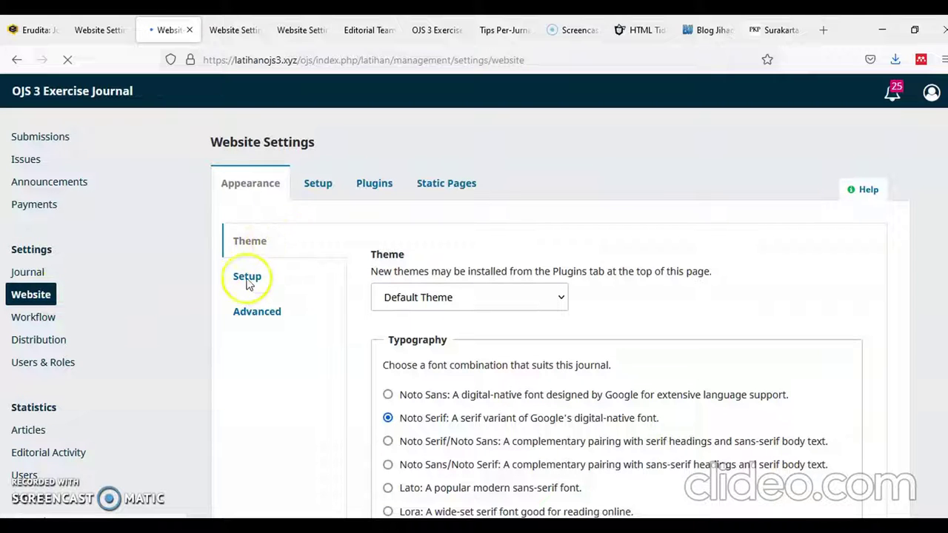
pyautogui.click(247, 279)
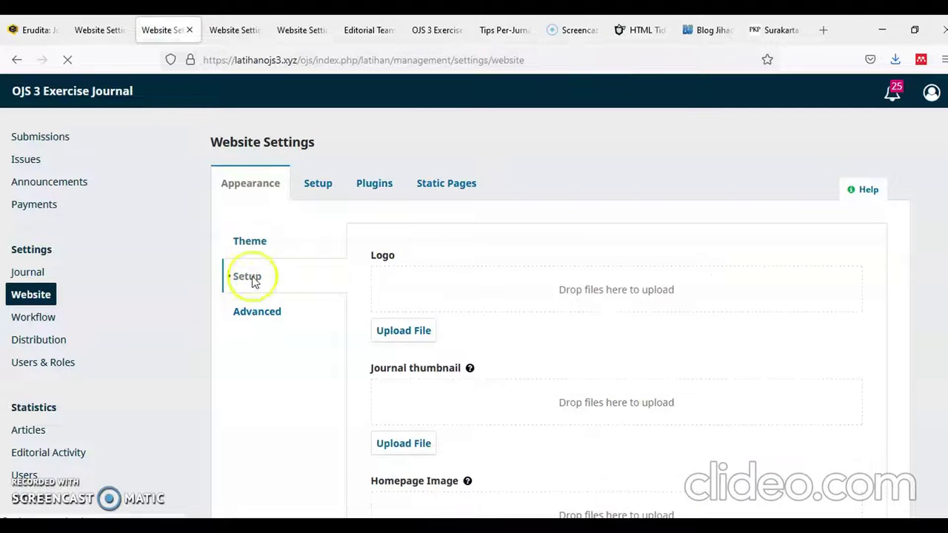
pyautogui.scroll(-2, 520, 261)
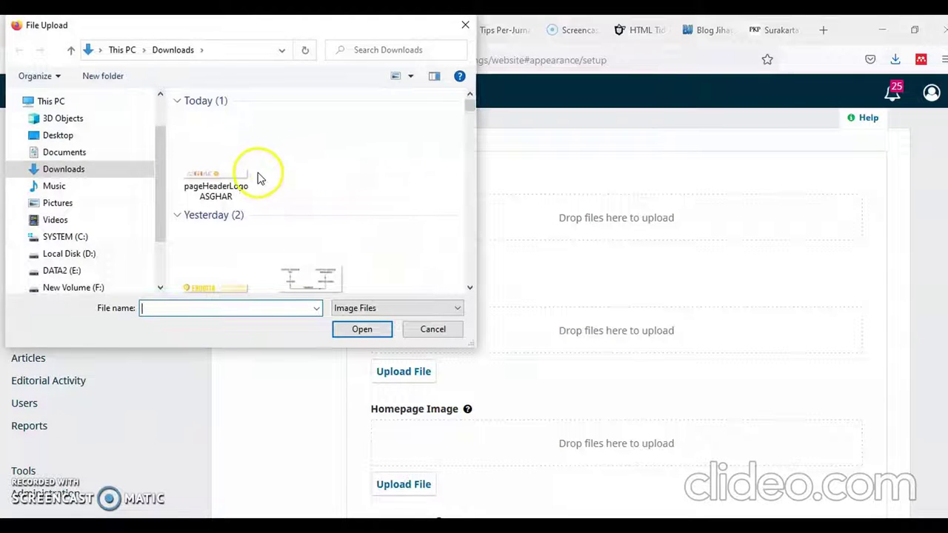
pyautogui.scroll(-1, 318, 212)
pyautogui.scroll(1, 255, 225)
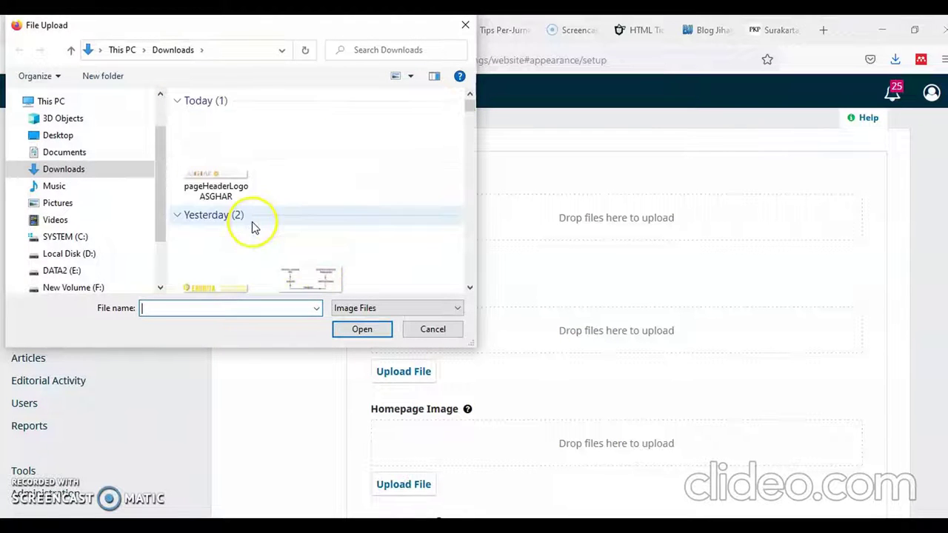
pyautogui.doubleClick(235, 179)
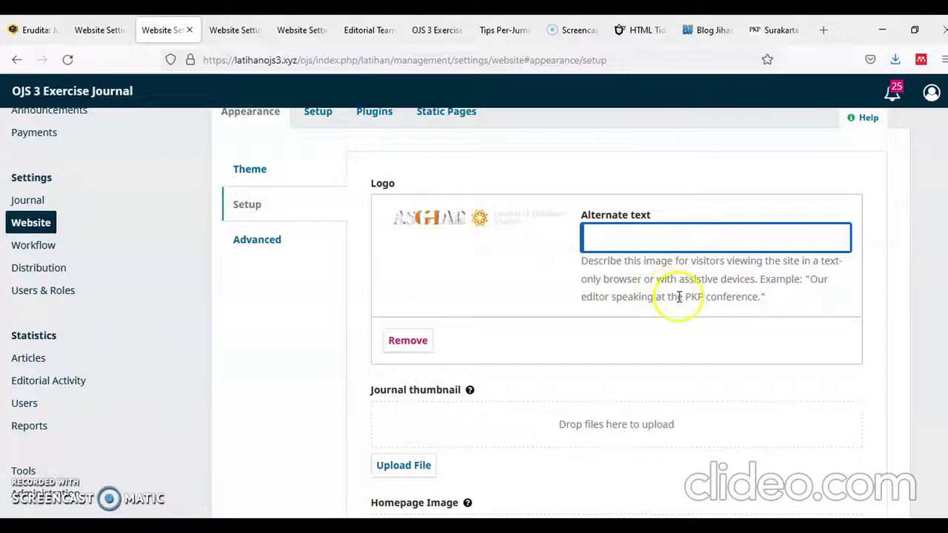
pyautogui.scroll(-6, 803, 385)
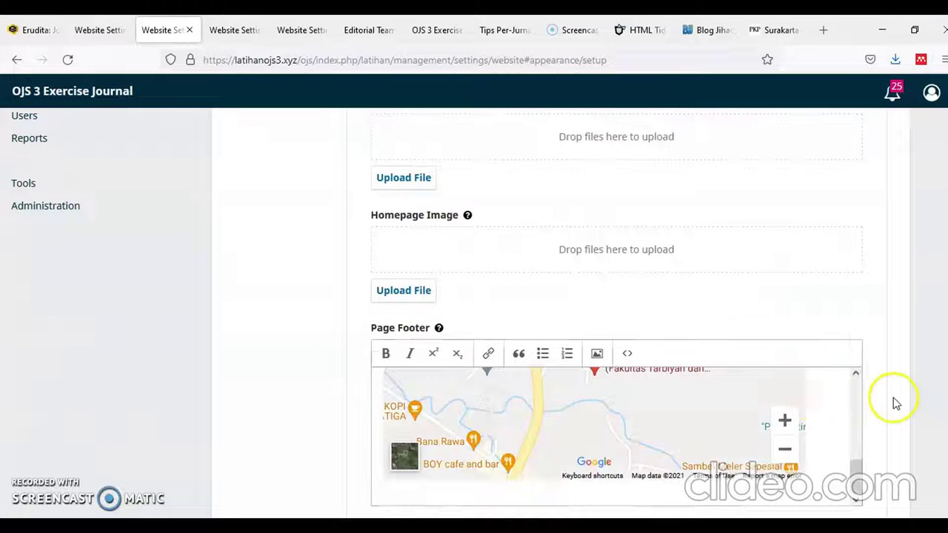
pyautogui.scroll(-7, 895, 404)
pyautogui.click(859, 460)
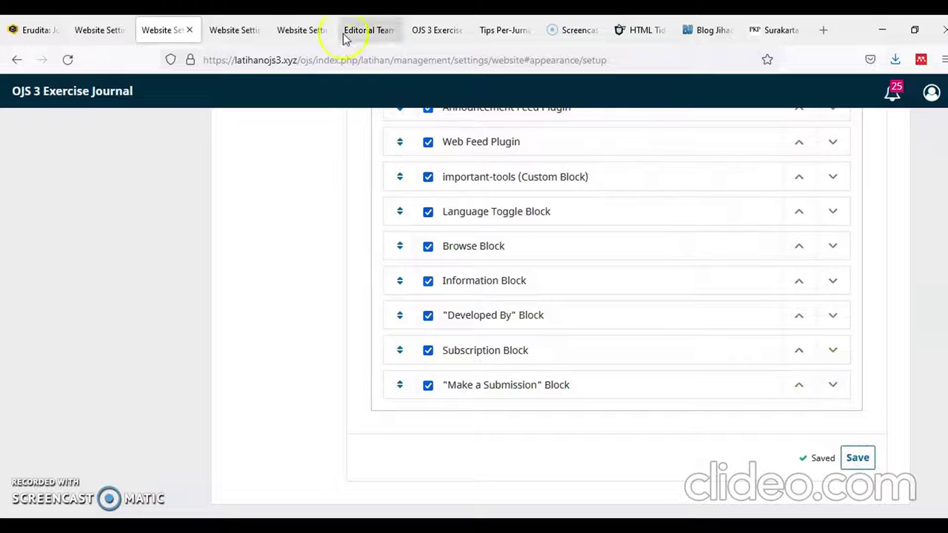
# Step: Load the journal homepage by shortening the plugin settings address to its base URL, and check the header, sidebar and page content
pyautogui.click(236, 33)
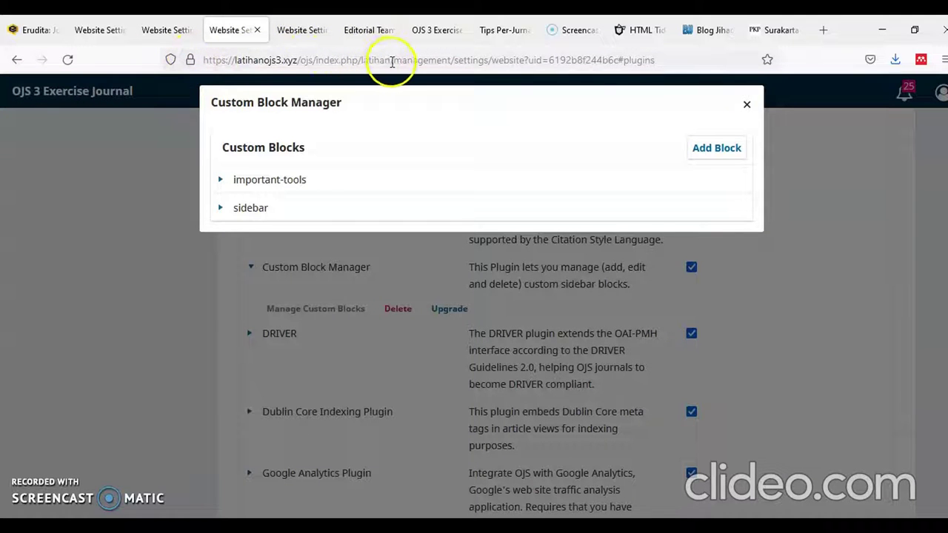
pyautogui.moveTo(393, 62); pyautogui.dragTo(750, 69)
pyautogui.press('BackSpace')
pyautogui.press('Return')
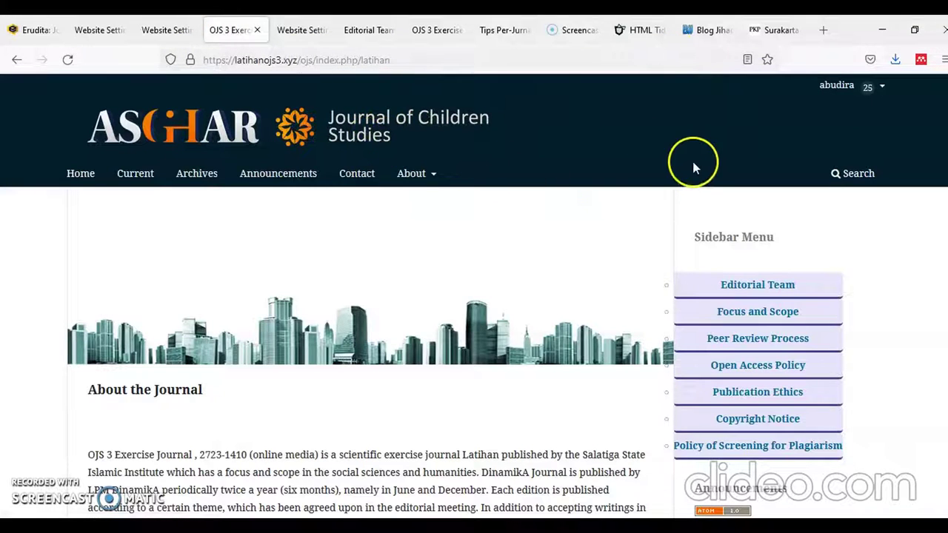
pyautogui.scroll(-5, 508, 244)
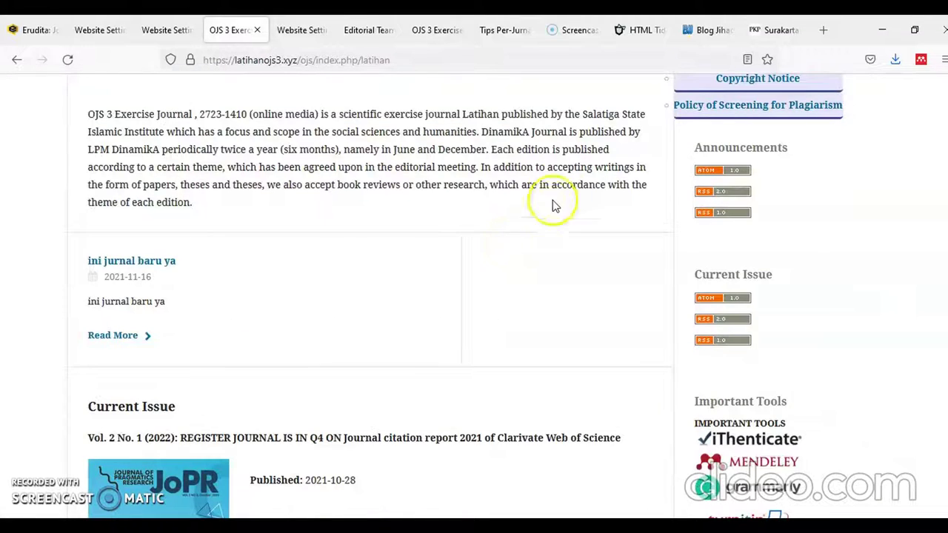
pyautogui.scroll(-5, 555, 206)
pyautogui.scroll(-4, 538, 168)
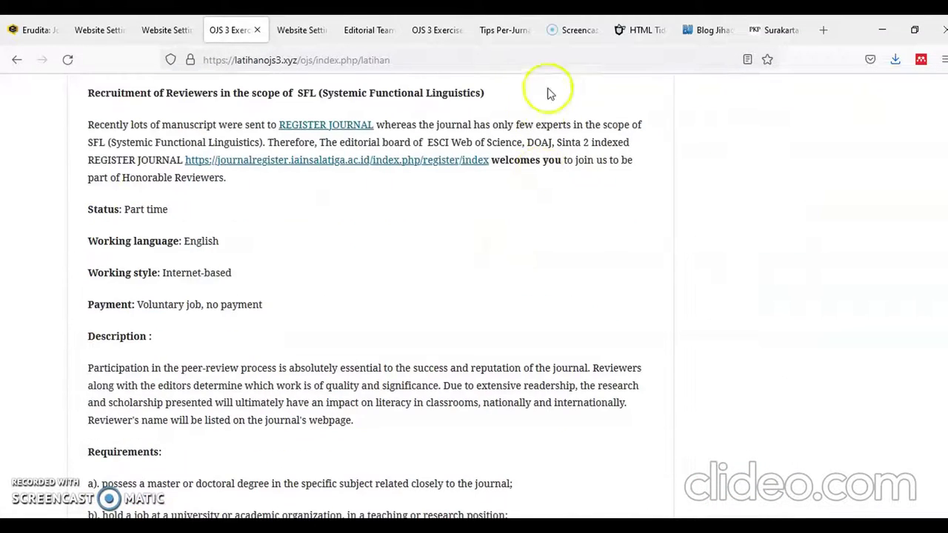
# Step: Open the home page of the Jihadis Jurnal blog and find the post listing the IAIN Pekalongan journal links
pyautogui.click(700, 29)
pyautogui.click(635, 153)
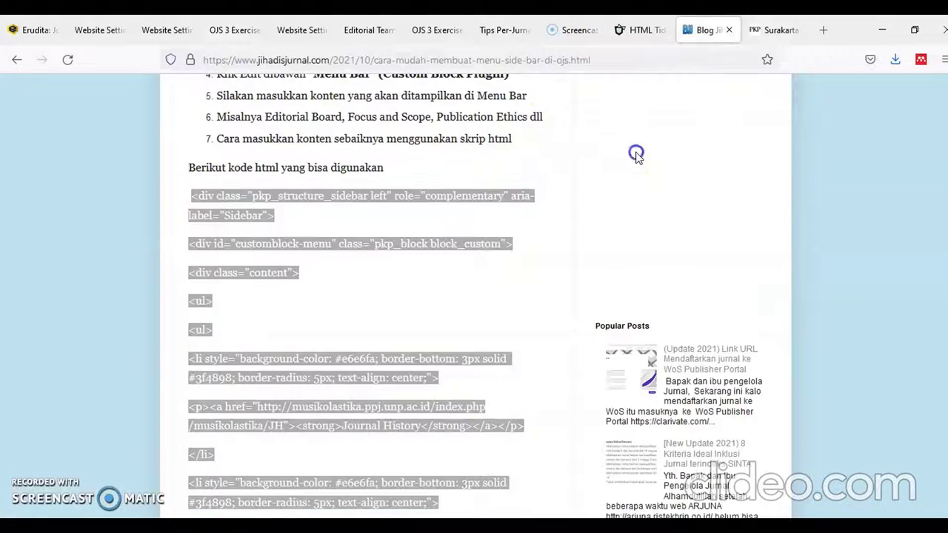
pyautogui.scroll(15, 635, 152)
pyautogui.click(180, 92)
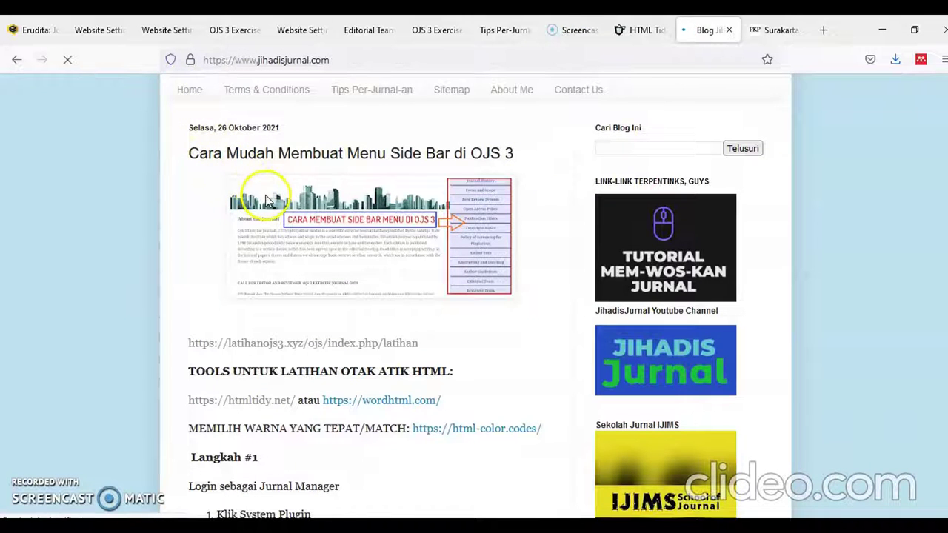
pyautogui.scroll(-5, 387, 271)
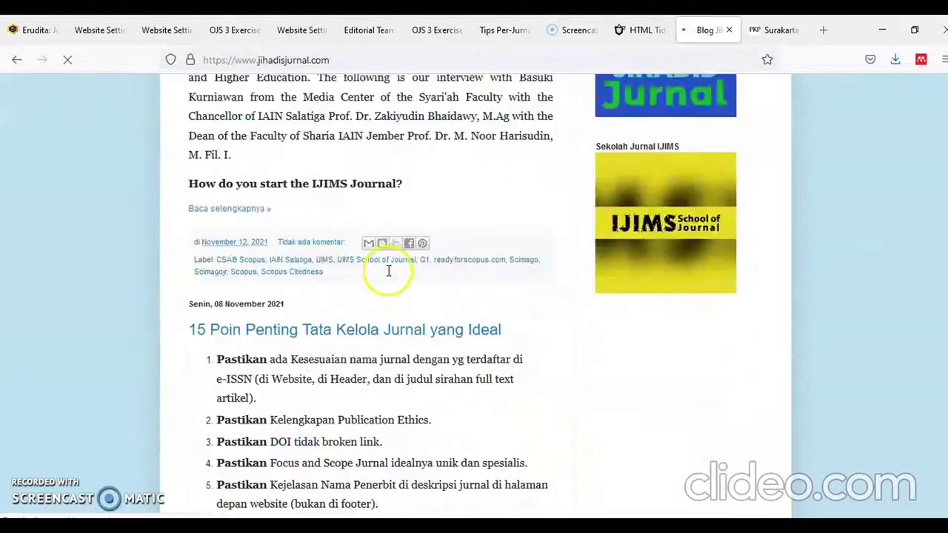
pyautogui.scroll(-15, 387, 271)
pyautogui.scroll(-10, 387, 275)
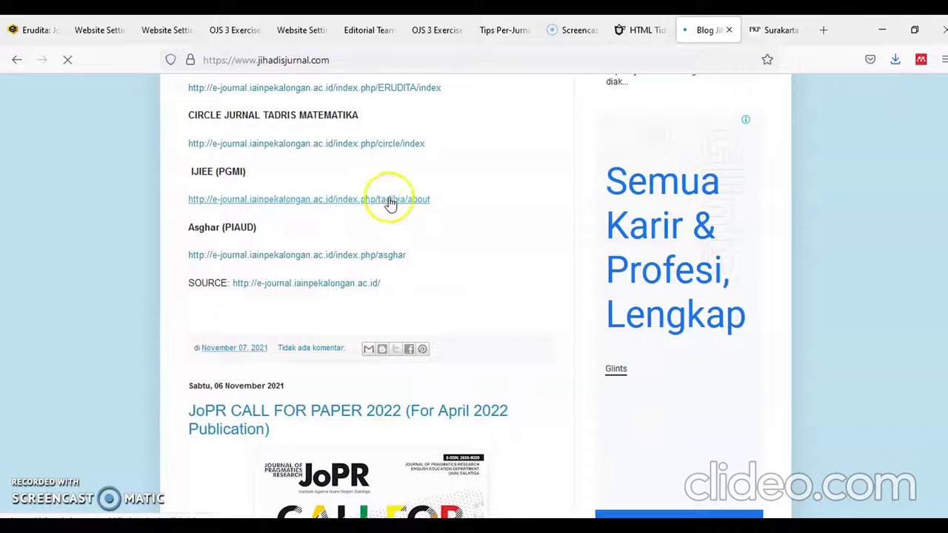
# Step: Open the IJIEE (PGMI) and Asghar (PIAUD) journal links in new tabs, view both and close the IJIEE one
pyautogui.rightClick(393, 201)
pyautogui.click(403, 209)
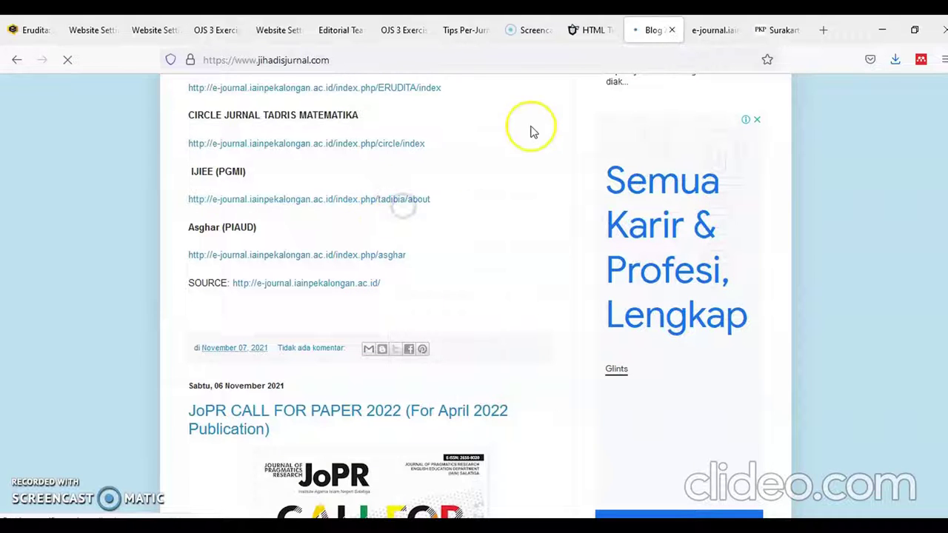
pyautogui.rightClick(326, 255)
pyautogui.click(341, 267)
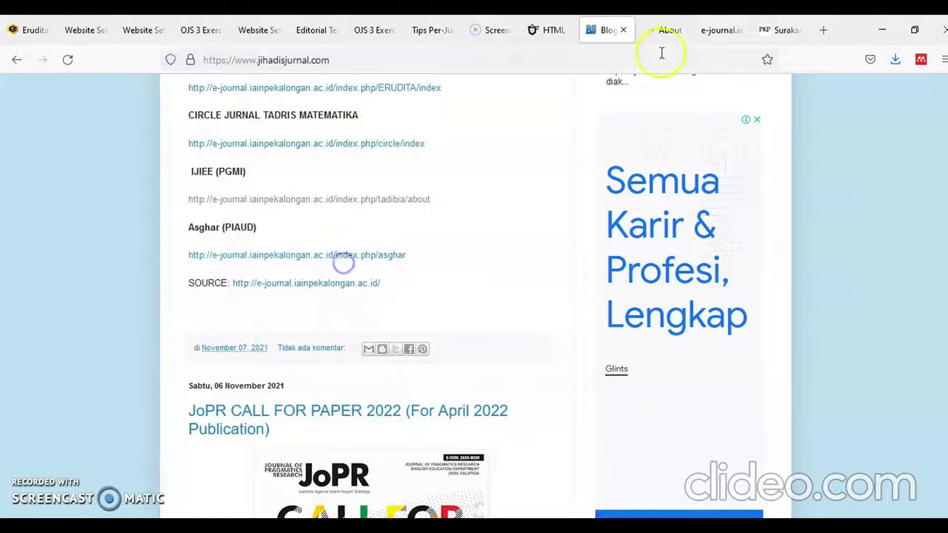
pyautogui.click(719, 34)
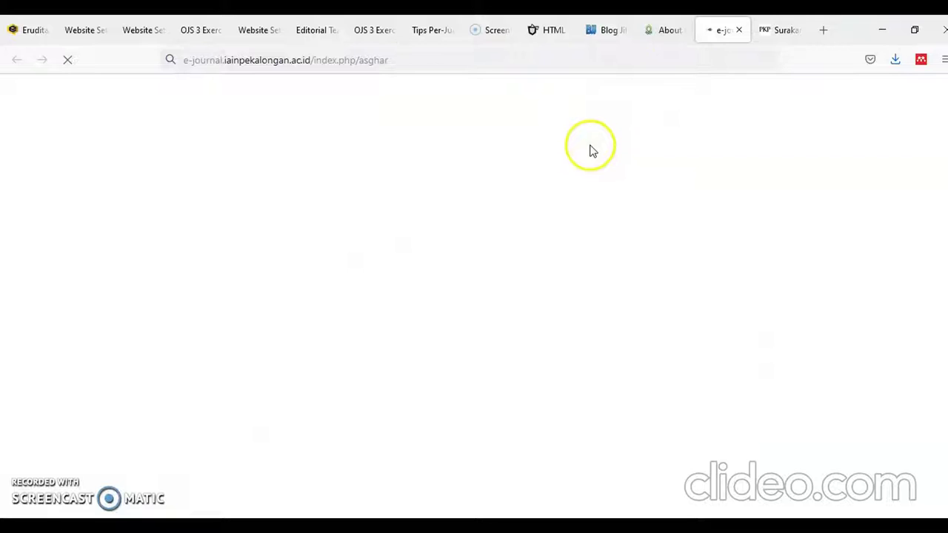
pyautogui.click(664, 31)
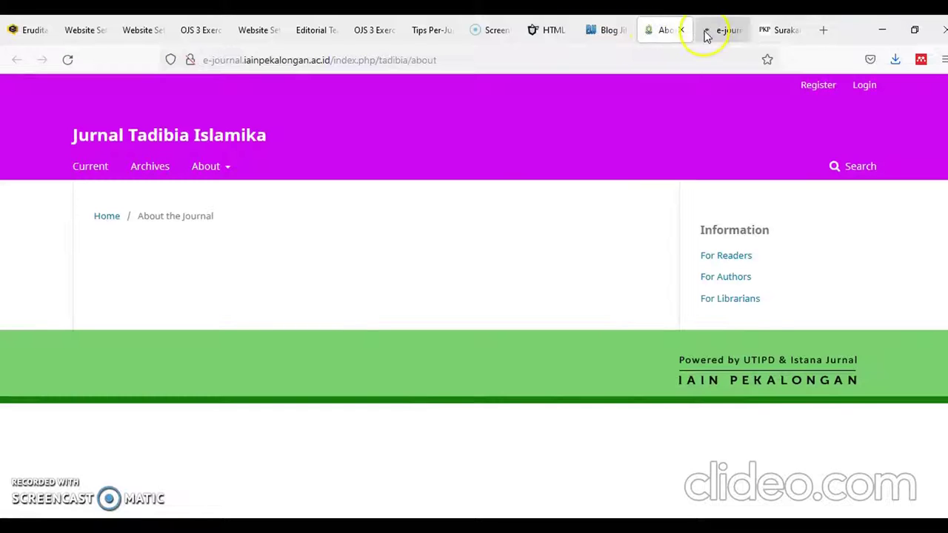
pyautogui.click(681, 31)
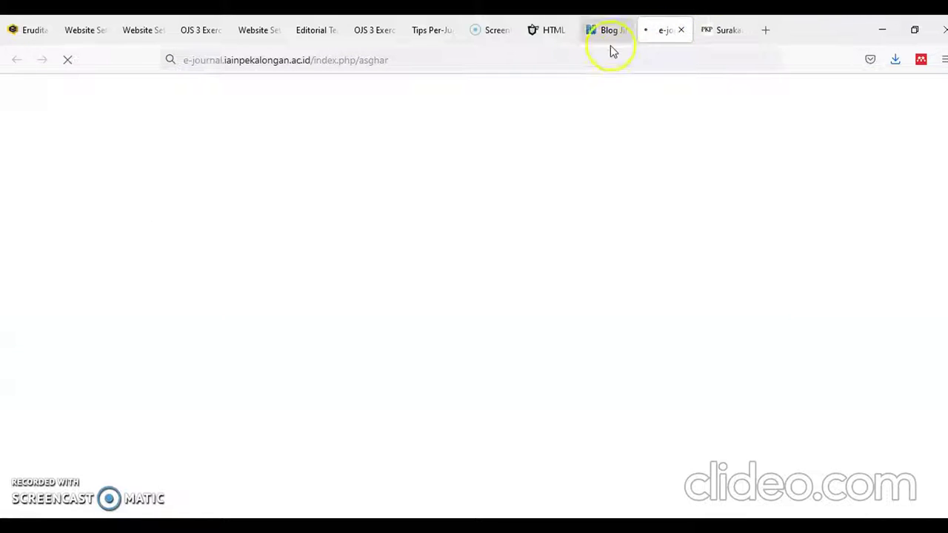
# Step: Open the Surakarta English and Literature Journal header image in a new tab and save it to the Desktop as selju
pyautogui.click(716, 31)
pyautogui.rightClick(468, 145)
pyautogui.click(488, 156)
pyautogui.click(784, 30)
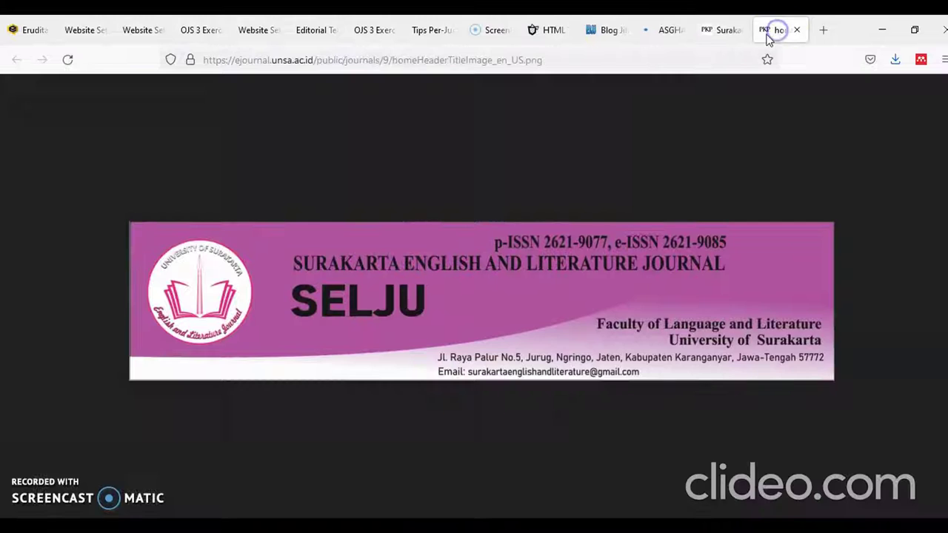
pyautogui.rightClick(485, 252)
pyautogui.click(502, 265)
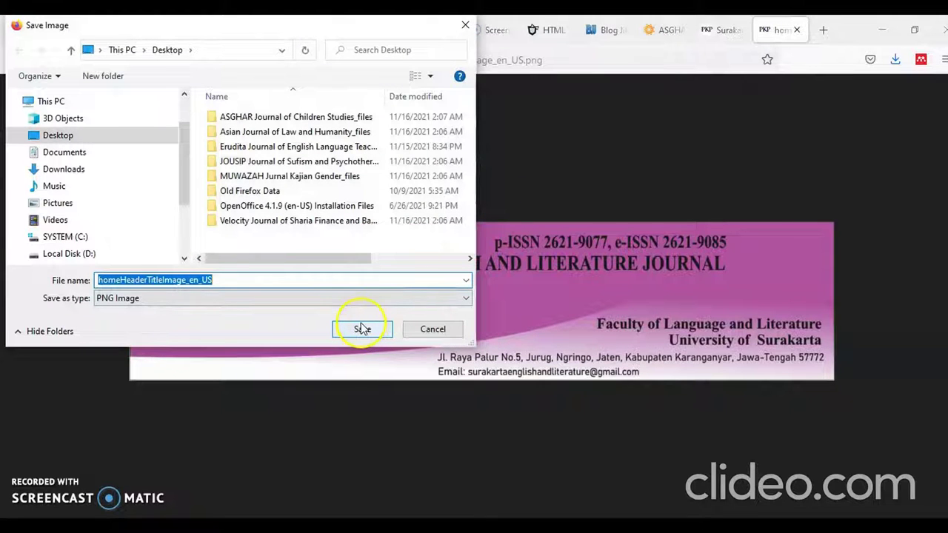
pyautogui.press('BackSpace')
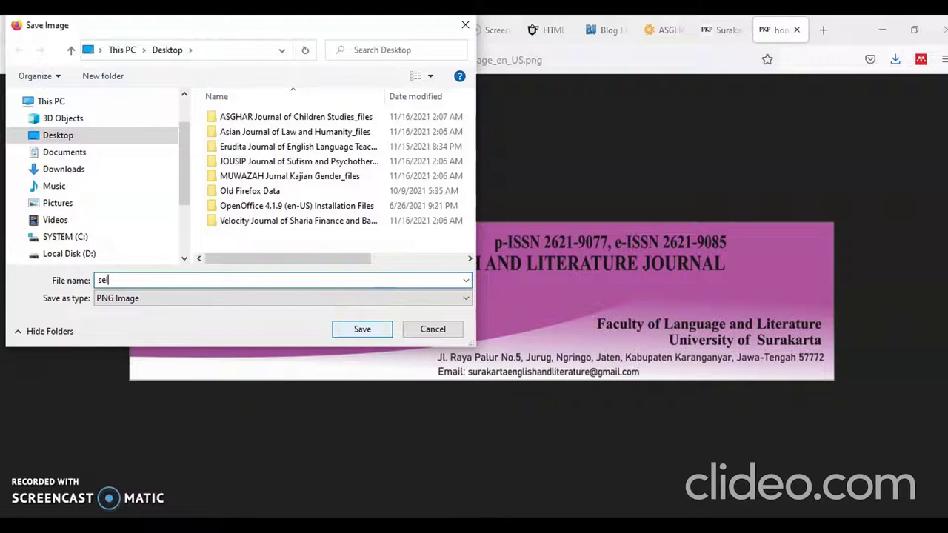
pyautogui.click(360, 329)
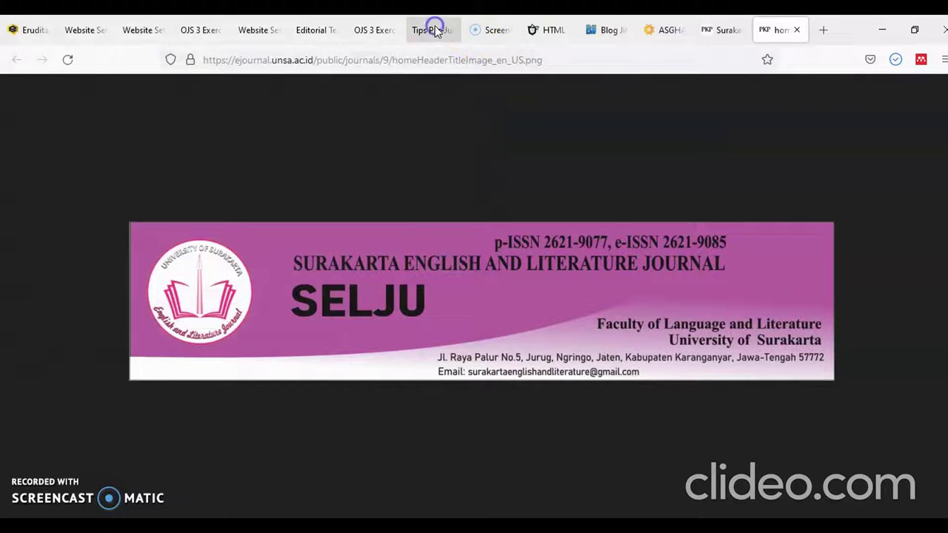
# Step: Close the Tips Per-Jurnal tab and the settings tab with the open sidebar source code, and return to the website appearance settings
pyautogui.click(433, 30)
pyautogui.click(449, 30)
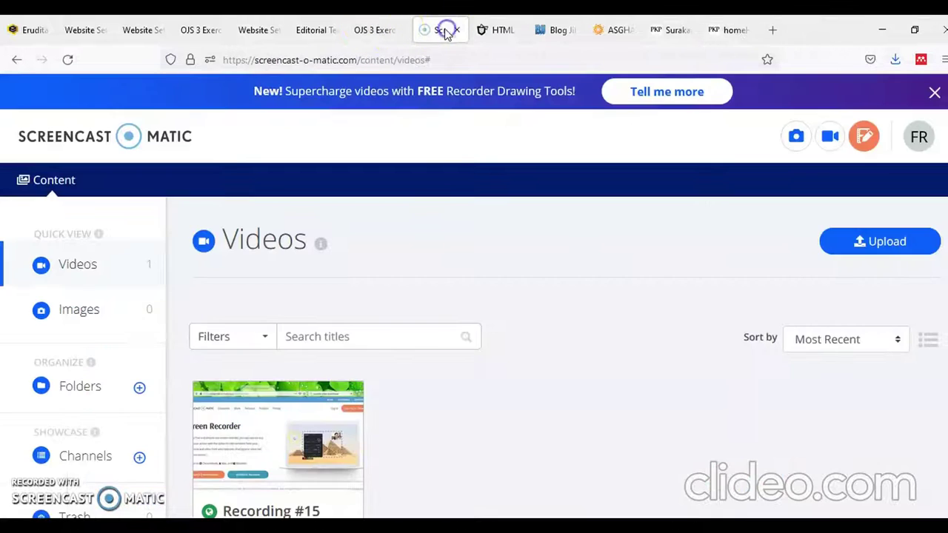
pyautogui.click(380, 31)
pyautogui.click(306, 29)
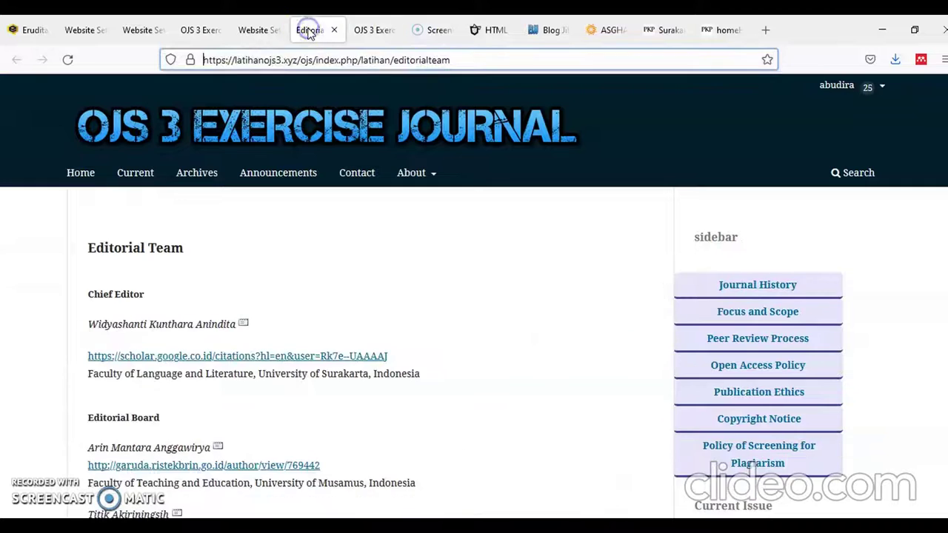
pyautogui.click(270, 31)
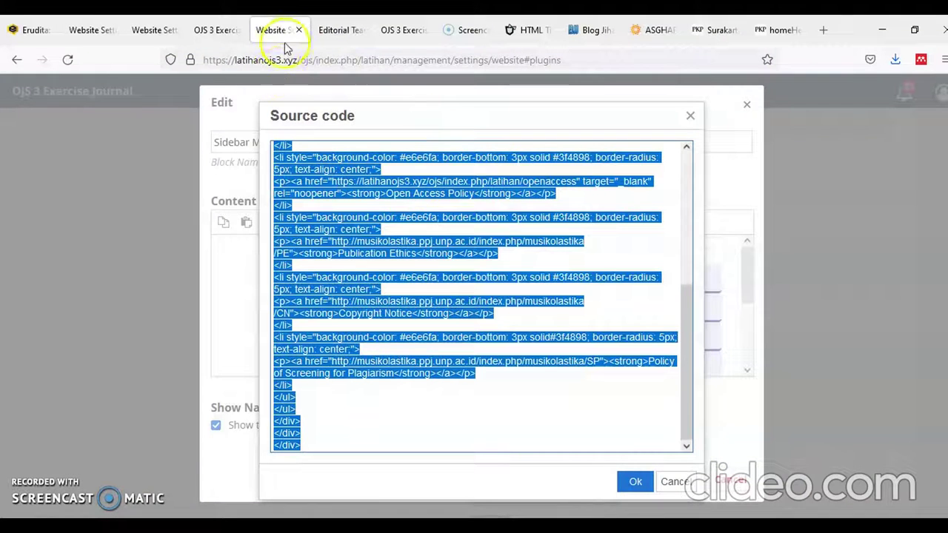
pyautogui.click(298, 30)
pyautogui.click(222, 31)
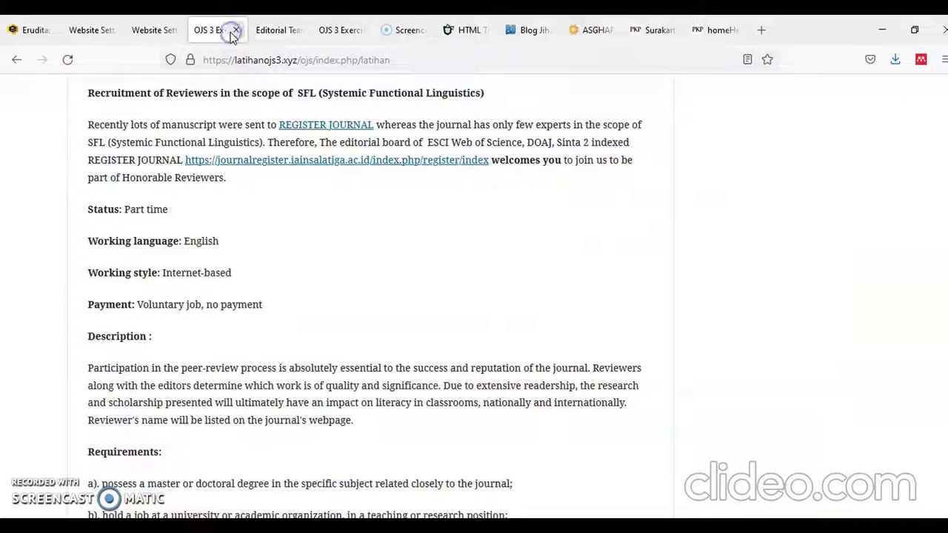
pyautogui.click(161, 30)
# Step: Remove the ASGHAR logo from the journal's appearance setup
pyautogui.scroll(15, 418, 196)
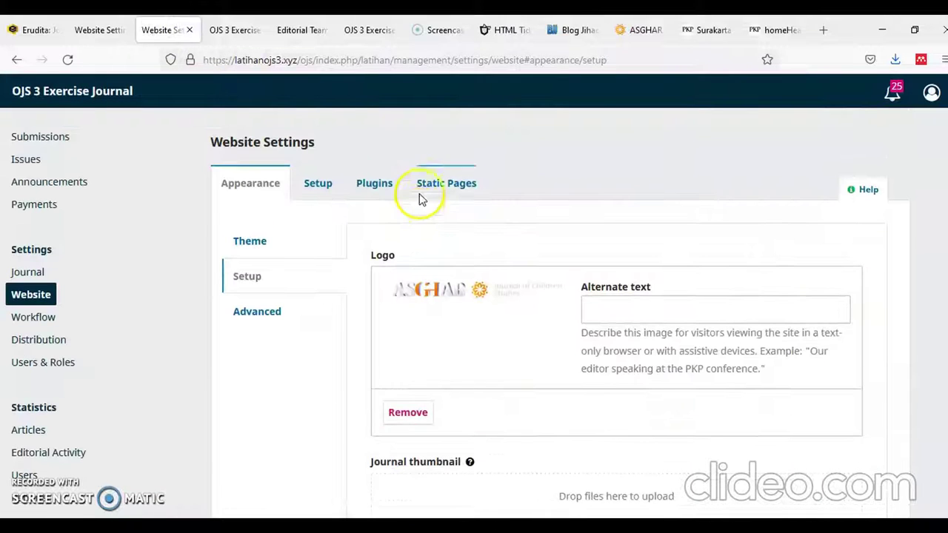
pyautogui.scroll(-2, 604, 346)
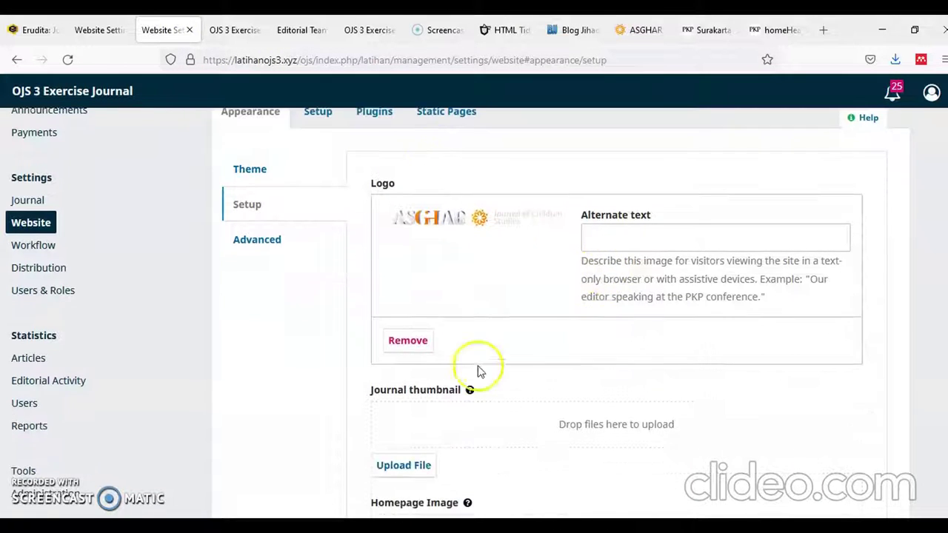
pyautogui.click(394, 338)
# Step: Search the Downloads folder for selju while choosing a logo file, and cancel the upload
pyautogui.click(417, 261)
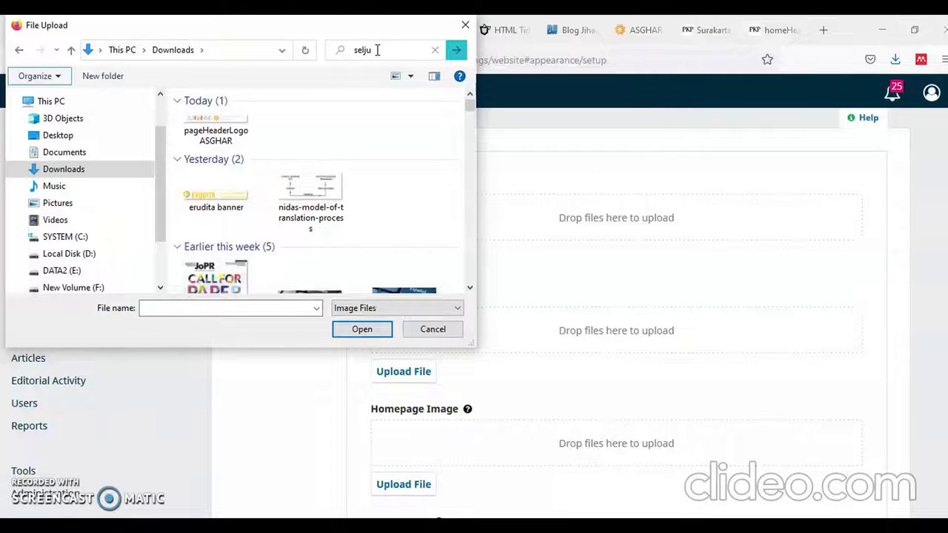
pyautogui.click(457, 50)
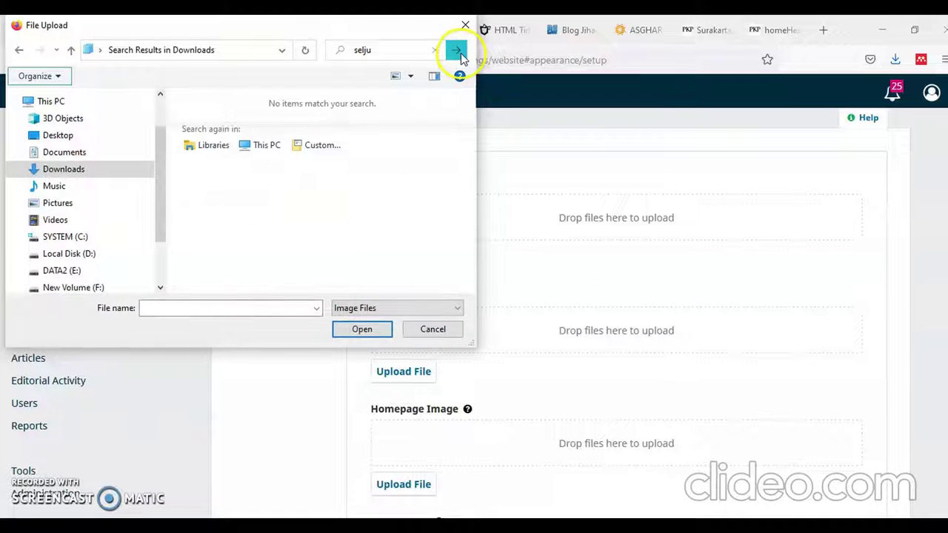
pyautogui.click(432, 330)
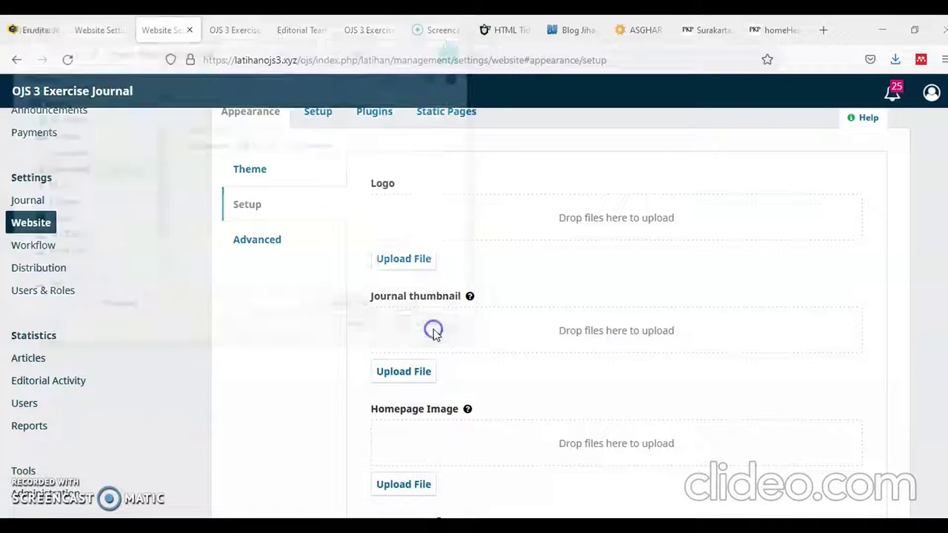
# Step: Check the folder where the SELJU header image was saved, without saving it again
pyautogui.click(777, 30)
pyautogui.rightClick(321, 314)
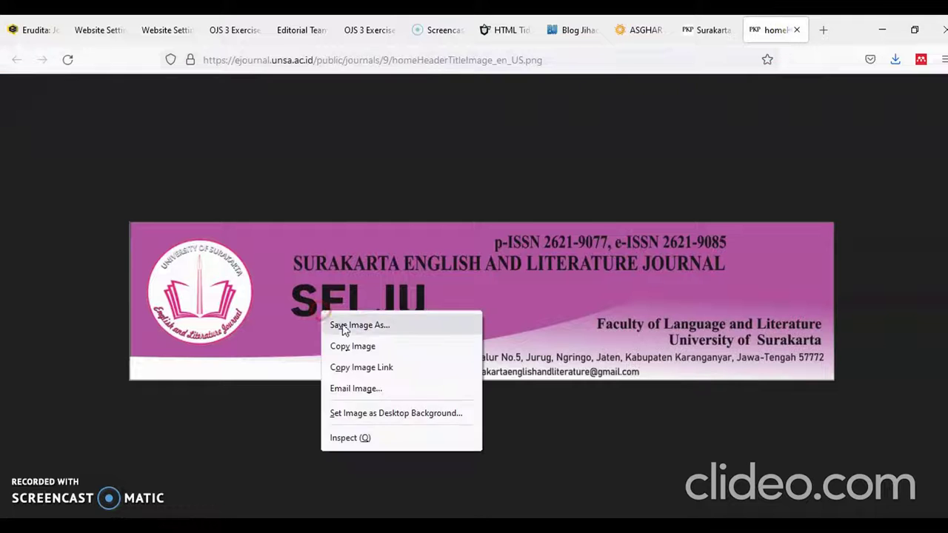
pyautogui.click(351, 326)
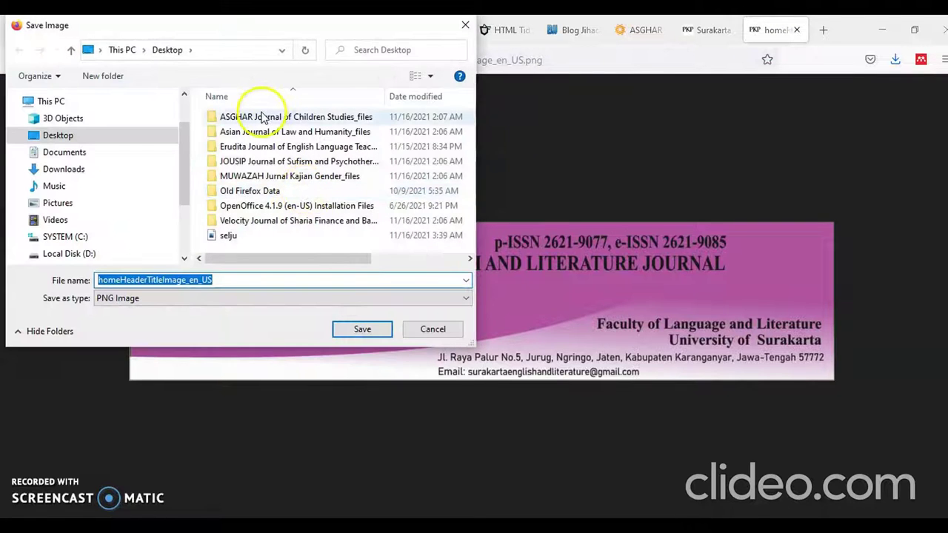
pyautogui.click(413, 323)
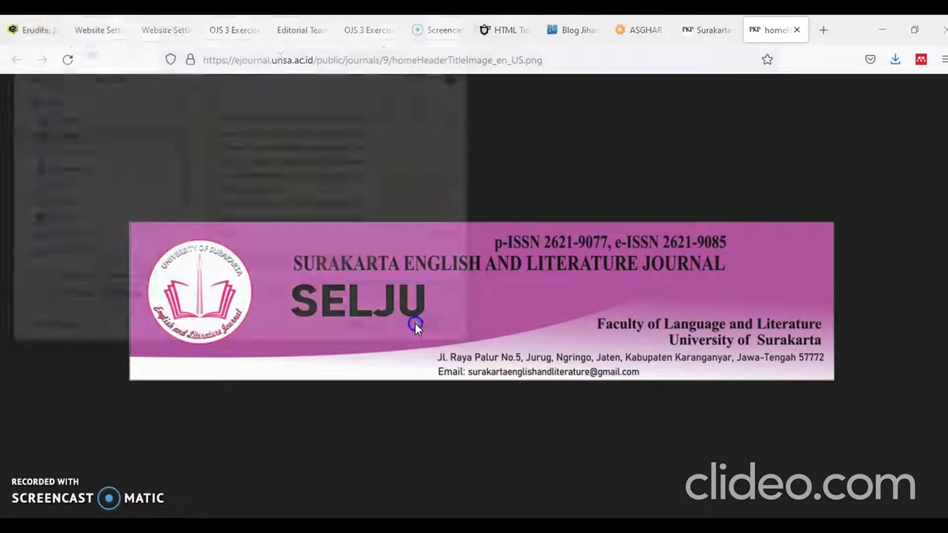
# Step: Upload the selju image from the Desktop as the journal logo and save the appearance settings
pyautogui.click(172, 28)
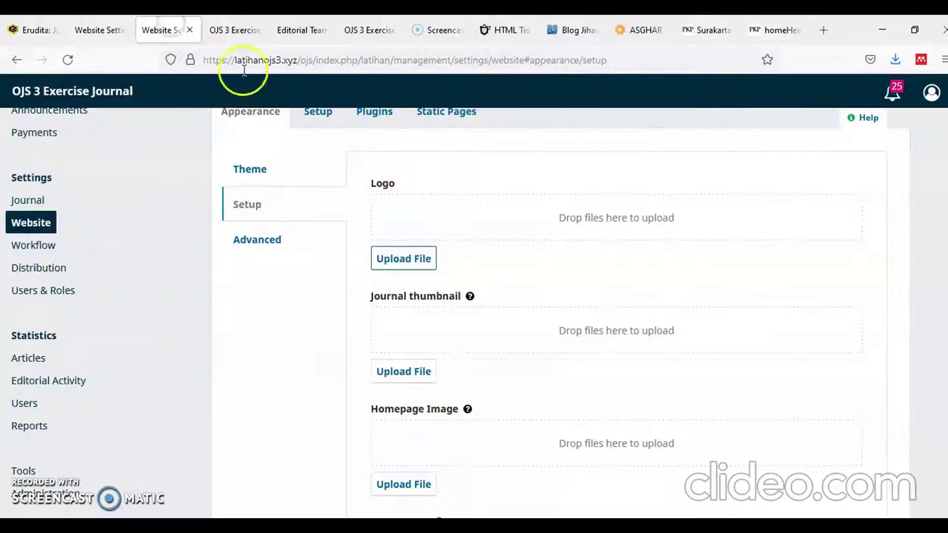
pyautogui.click(400, 258)
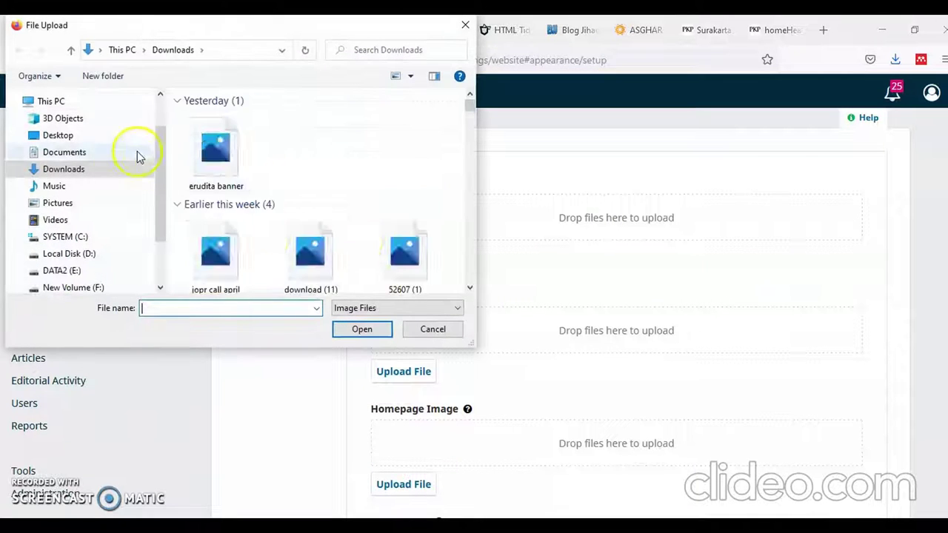
pyautogui.click(105, 140)
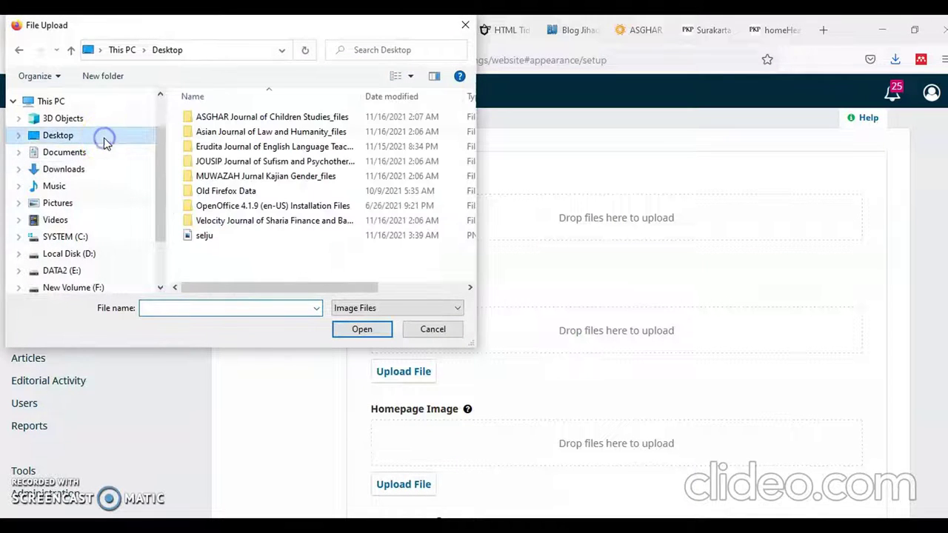
pyautogui.doubleClick(206, 236)
pyautogui.scroll(-7, 728, 337)
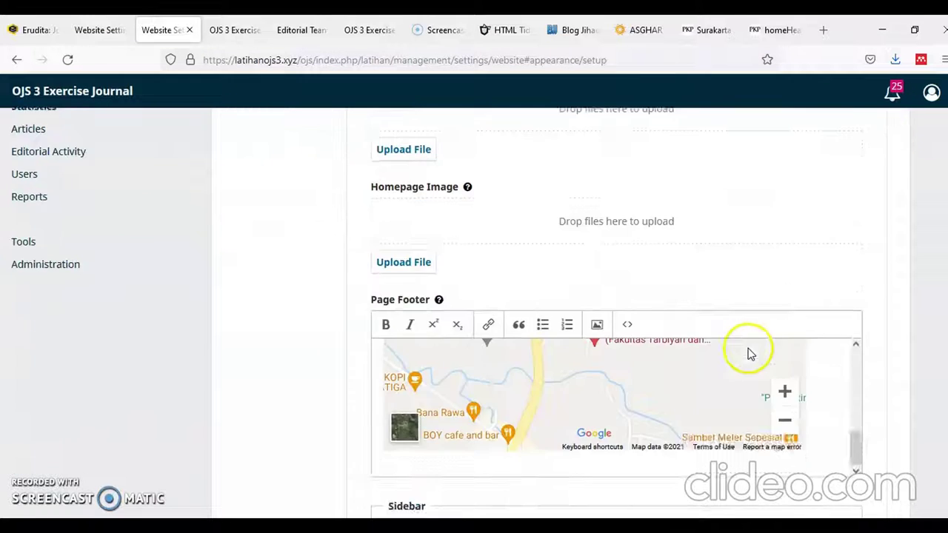
pyautogui.scroll(-3, 752, 390)
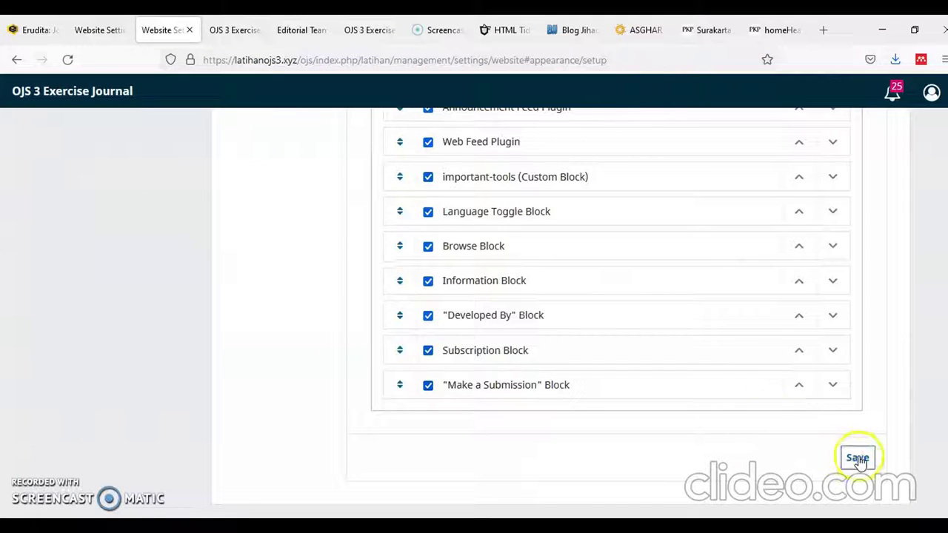
pyautogui.scroll(9, 502, 289)
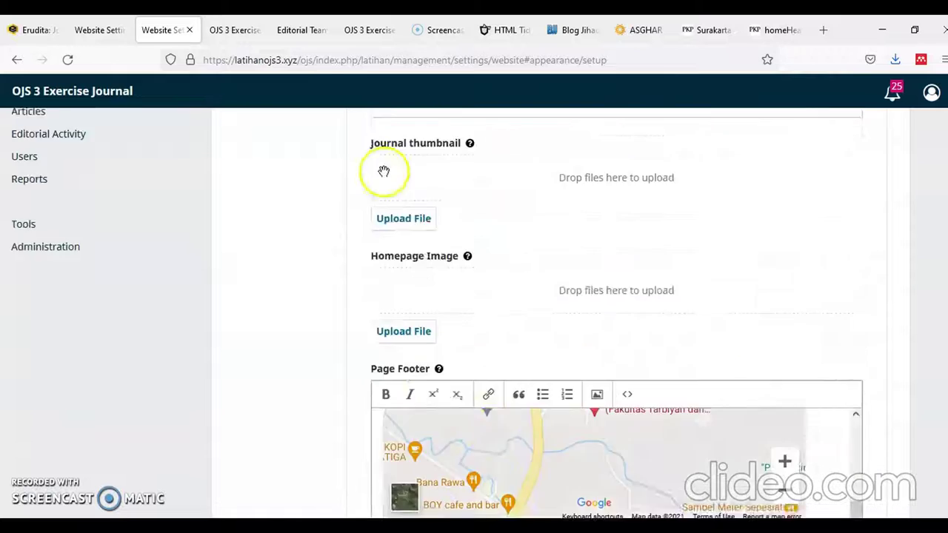
# Step: Reload the OJS 3 Exercise Journal homepage to check the header logo, and return to the appearance setup
pyautogui.click(247, 32)
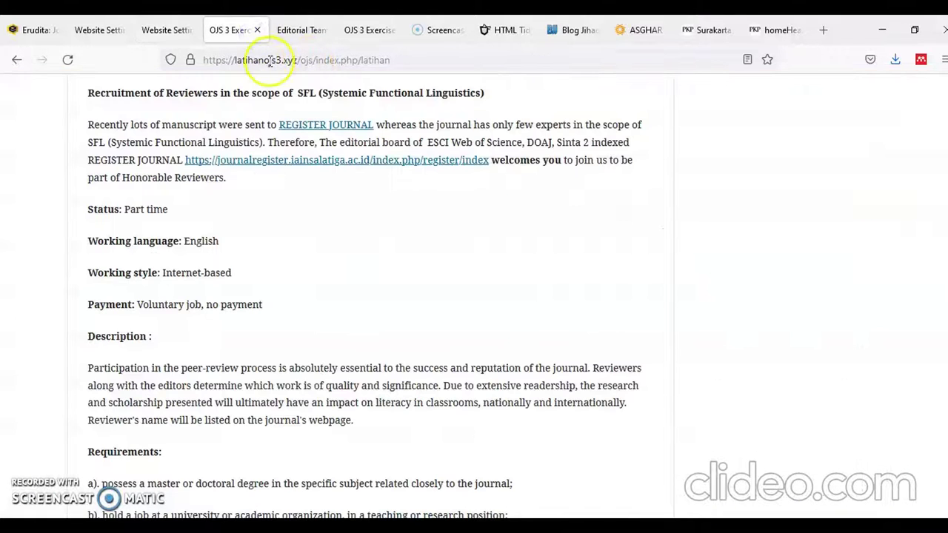
pyautogui.click(270, 61)
pyautogui.press('Return')
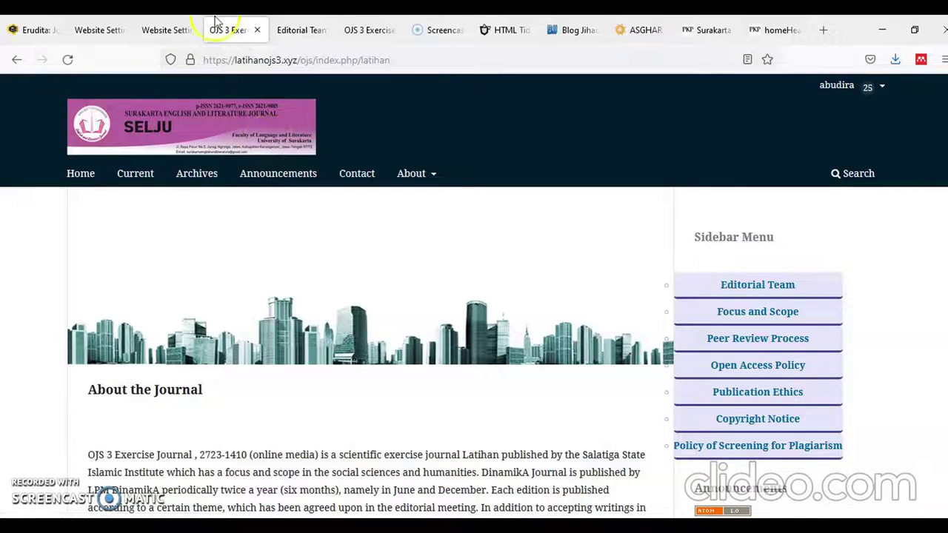
pyautogui.click(178, 29)
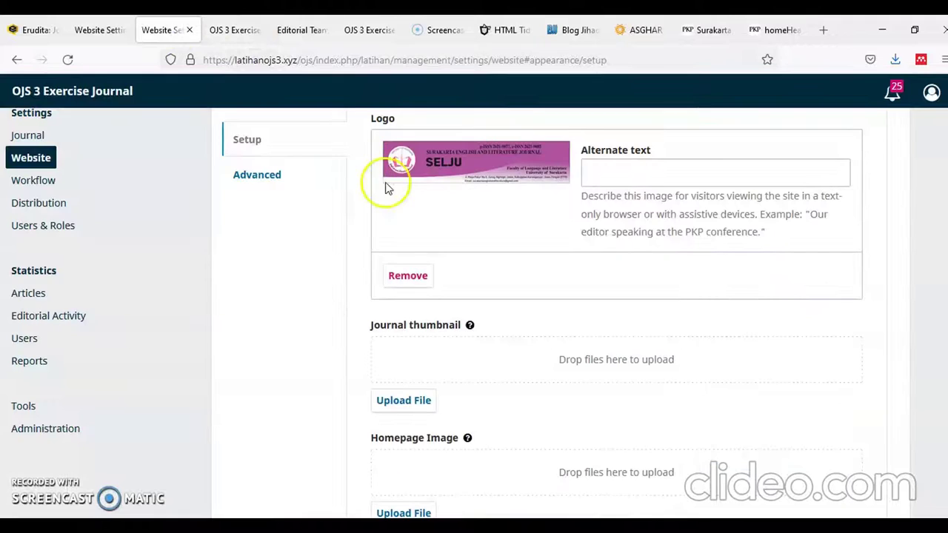
pyautogui.scroll(3, 378, 187)
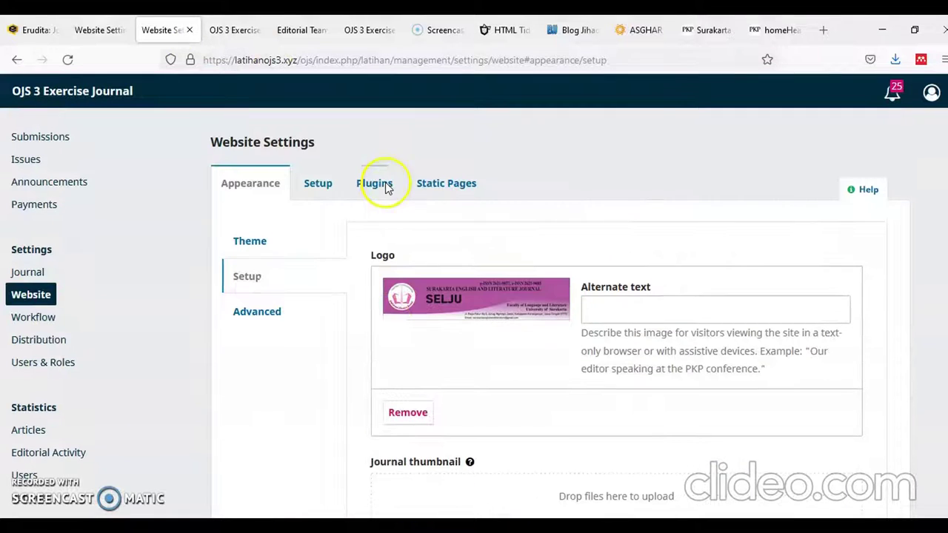
# Step: Open the advanced appearance settings, and save the ASGHAR journal homepage to the Desktop as a complete web page, replacing the existing copy
pyautogui.click(264, 307)
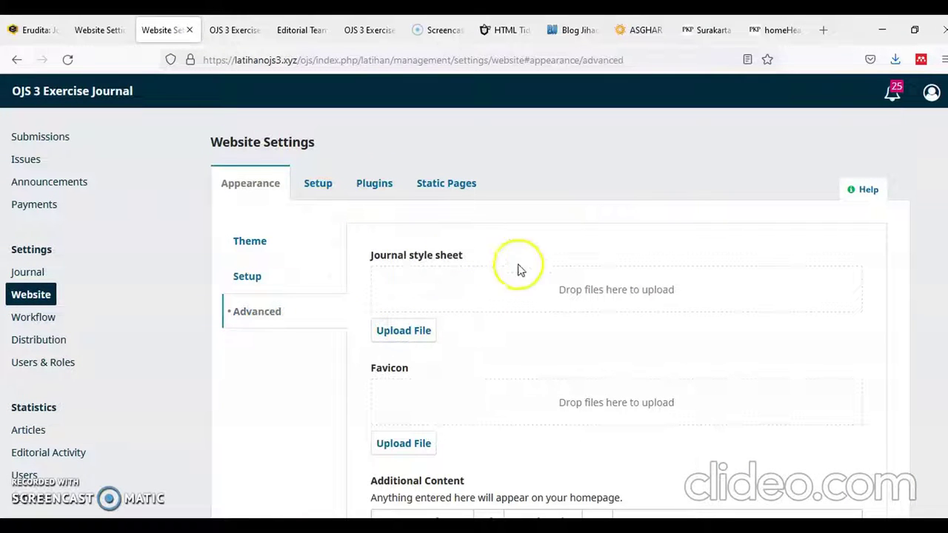
pyautogui.click(642, 34)
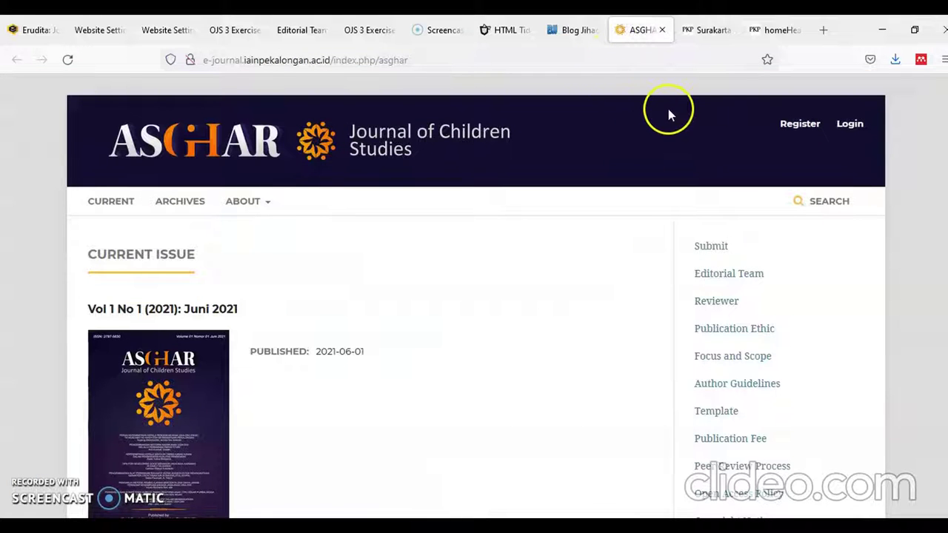
pyautogui.click(944, 59)
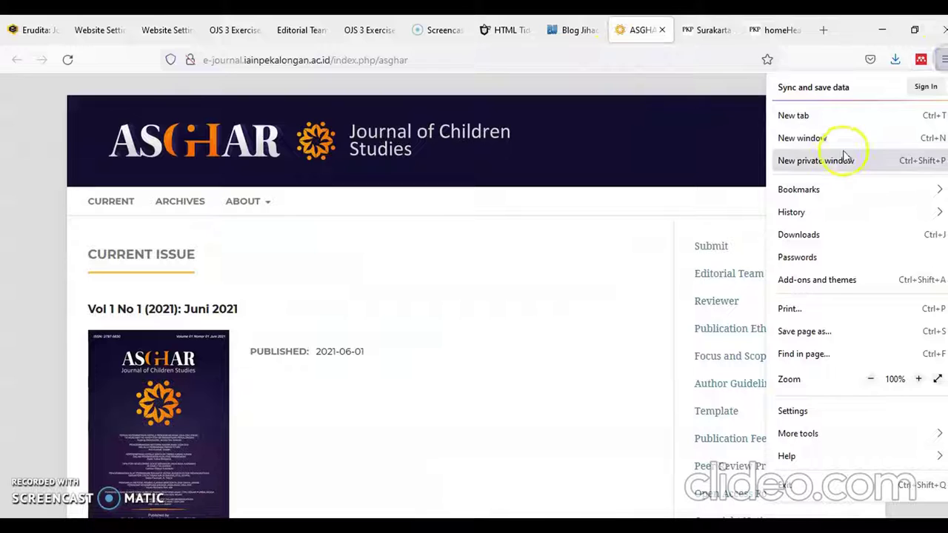
pyautogui.click(804, 331)
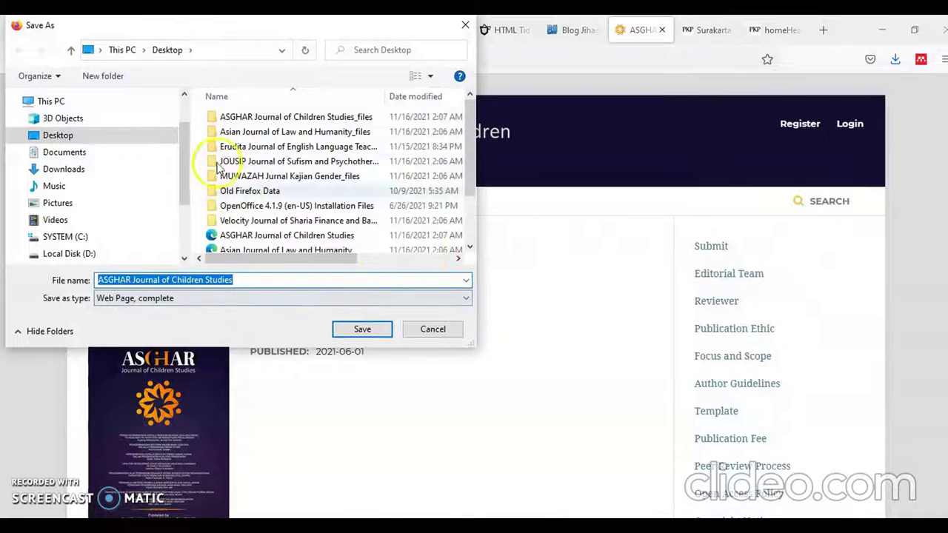
pyautogui.click(363, 331)
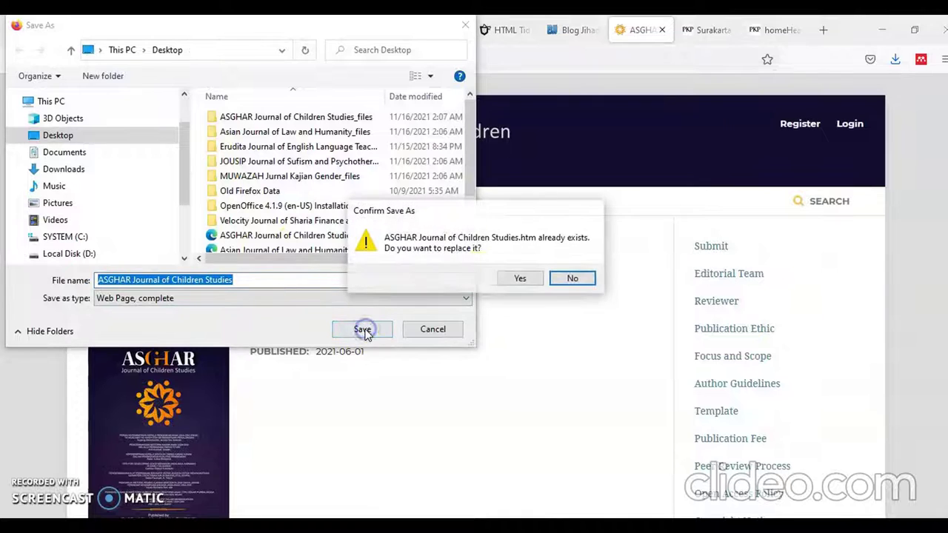
pyautogui.click(526, 280)
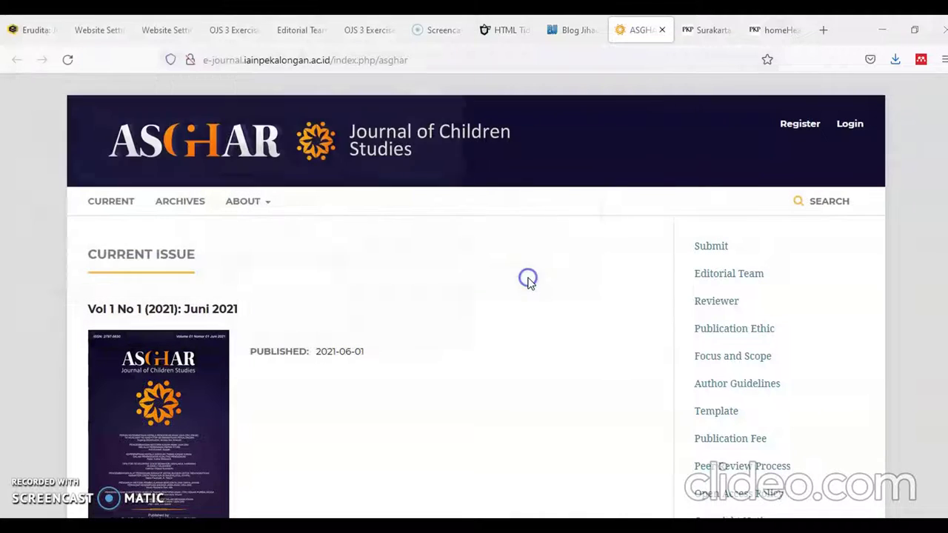
# Step: Upload styleSheet from the saved ASGHAR Journal of Children Studies_files folder as the journal style sheet and save the advanced appearance settings
pyautogui.click(244, 31)
pyautogui.click(166, 29)
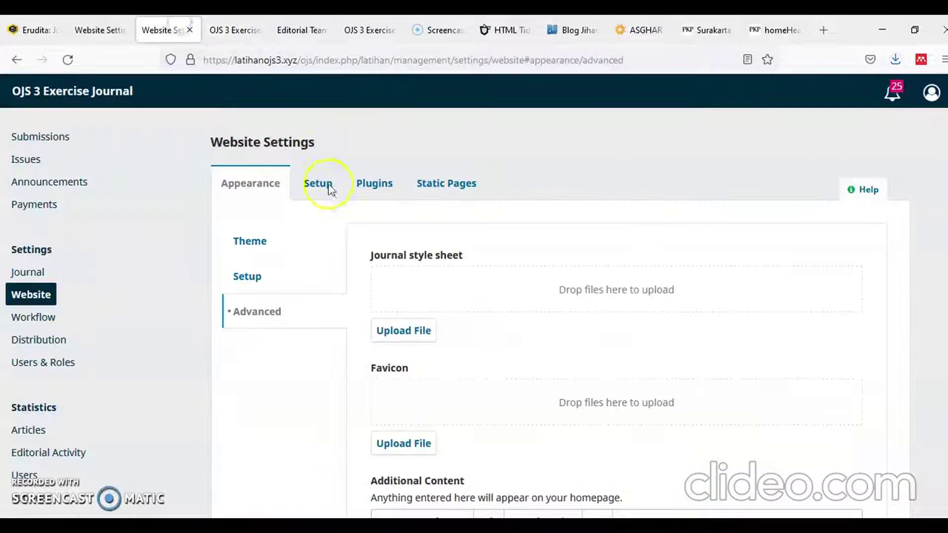
pyautogui.click(406, 332)
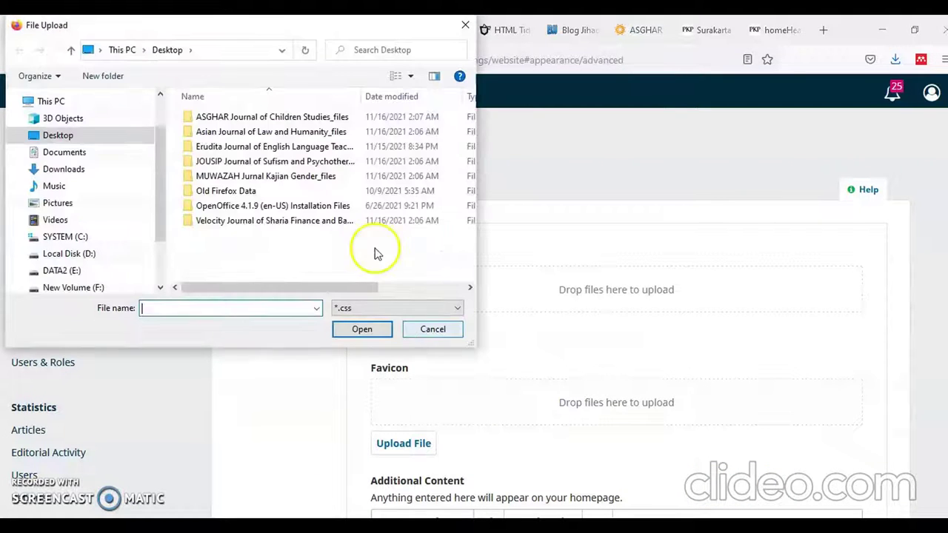
pyautogui.doubleClick(236, 120)
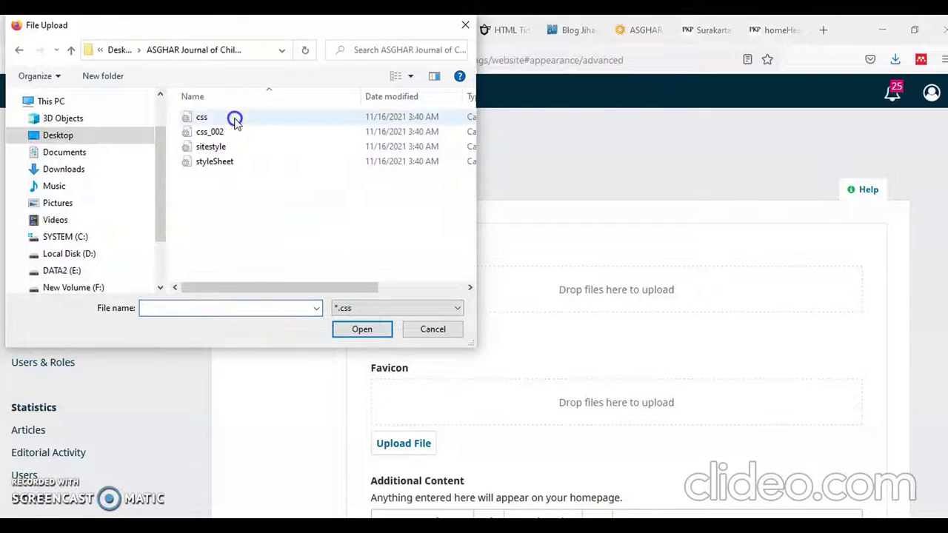
pyautogui.doubleClick(215, 162)
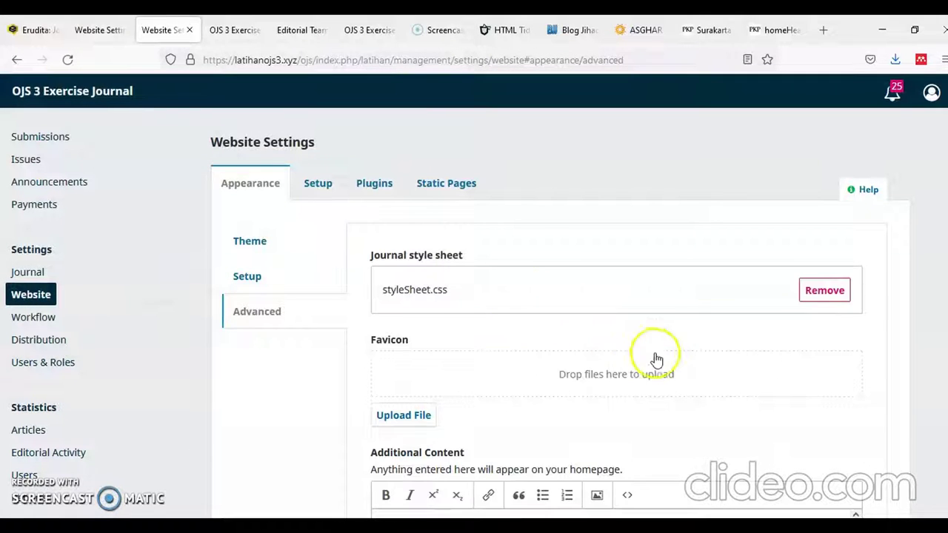
pyautogui.scroll(-4, 751, 396)
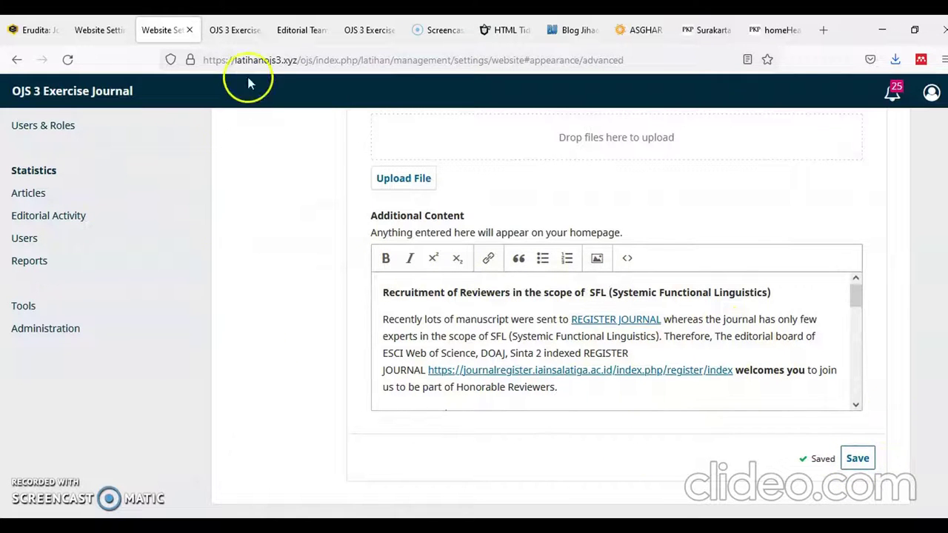
# Step: Reload the OJS 3 Exercise Journal homepage and examine its whole layout with the uploaded style sheet
pyautogui.click(229, 29)
pyautogui.click(252, 63)
pyautogui.press('Return')
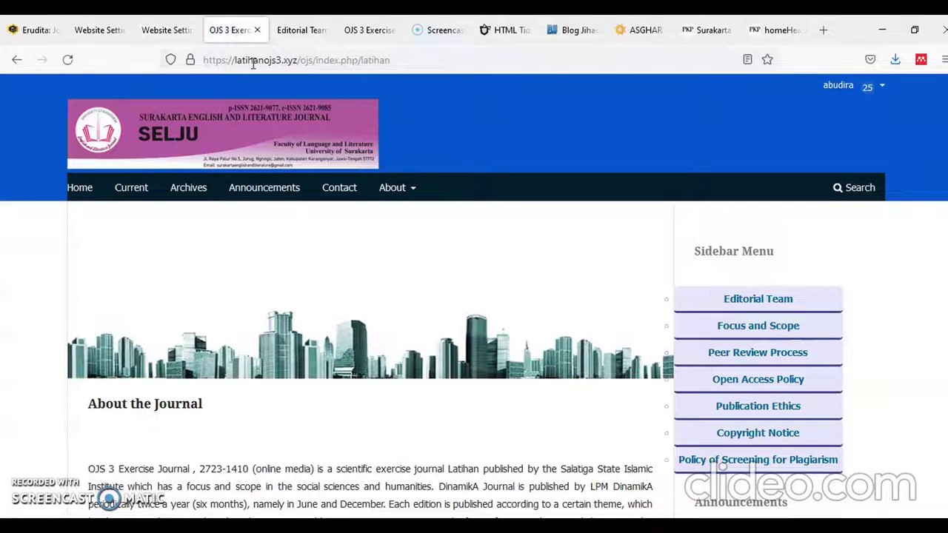
pyautogui.scroll(-15, 499, 191)
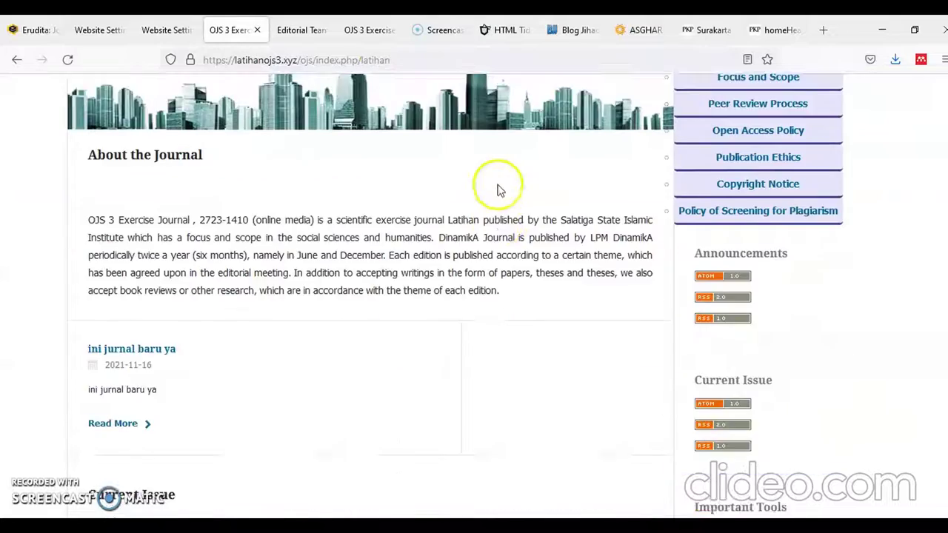
pyautogui.scroll(-10, 518, 217)
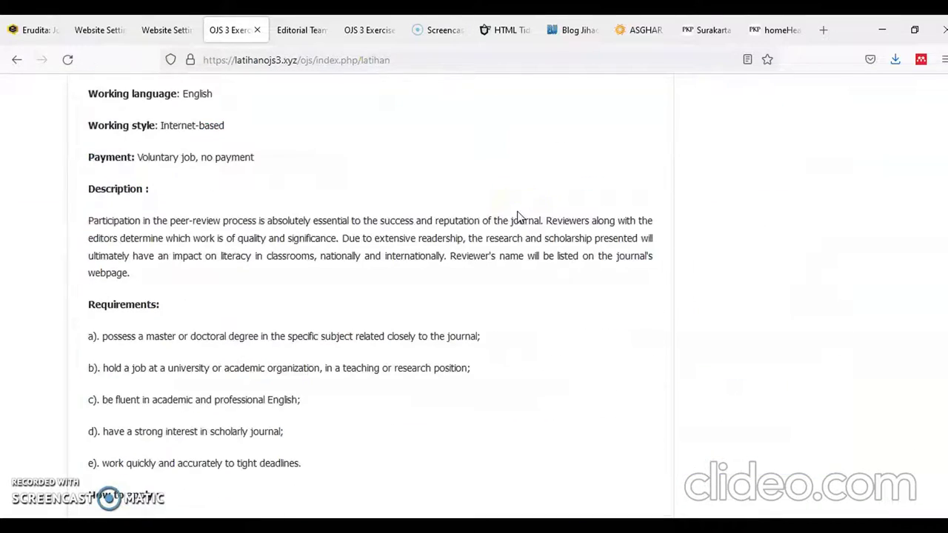
pyautogui.scroll(15, 518, 217)
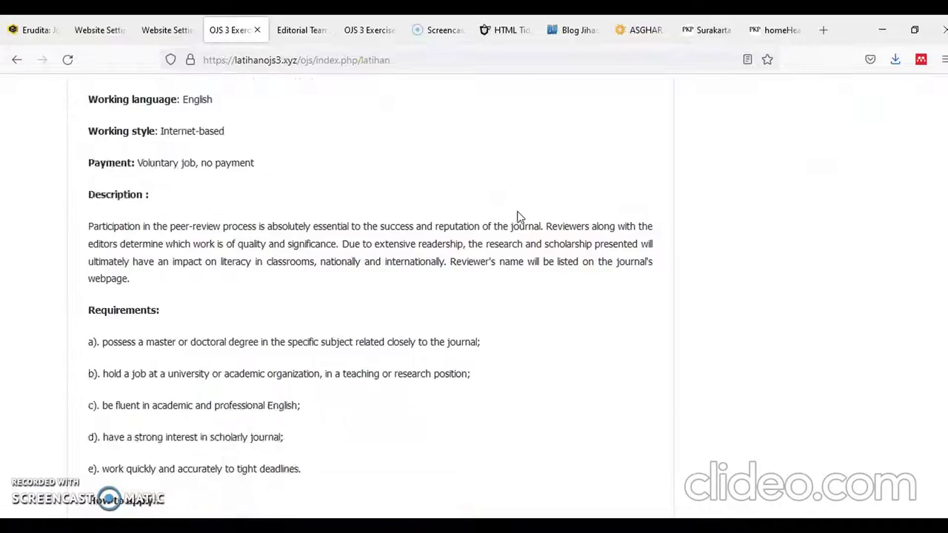
pyautogui.scroll(5, 519, 217)
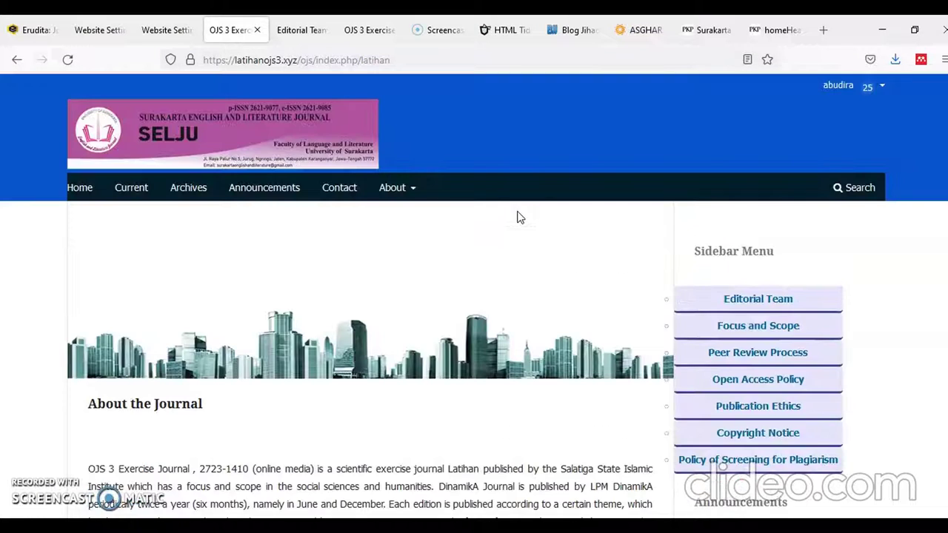